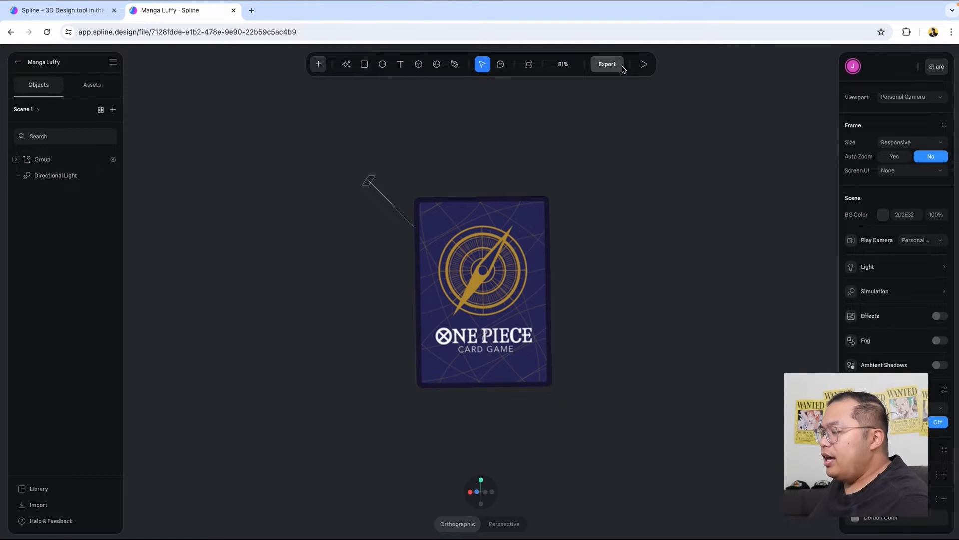
# Step: Expand the card group, hide its Cube and Rectangle to inspect the card's parts, and undo the hiding
pyautogui.click(16, 163)
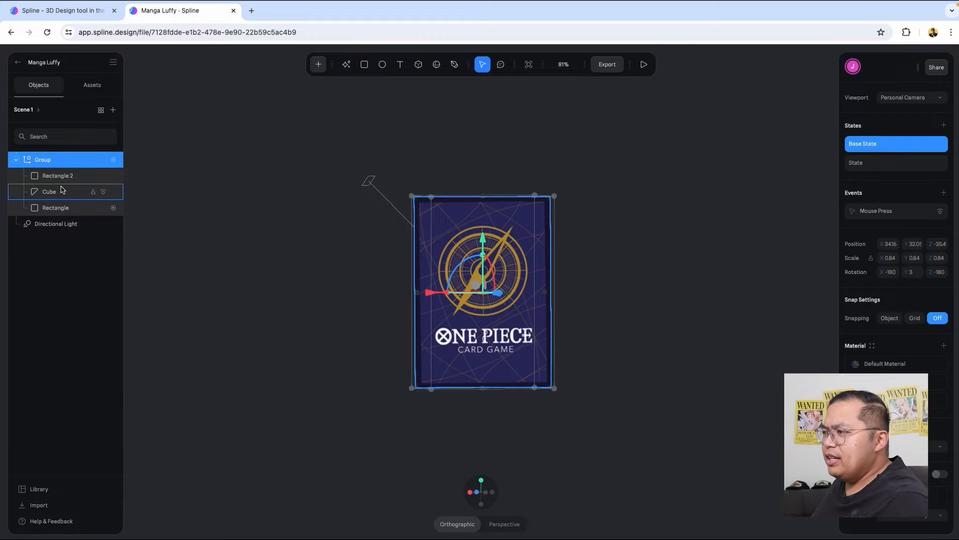
pyautogui.click(104, 193)
pyautogui.click(103, 208)
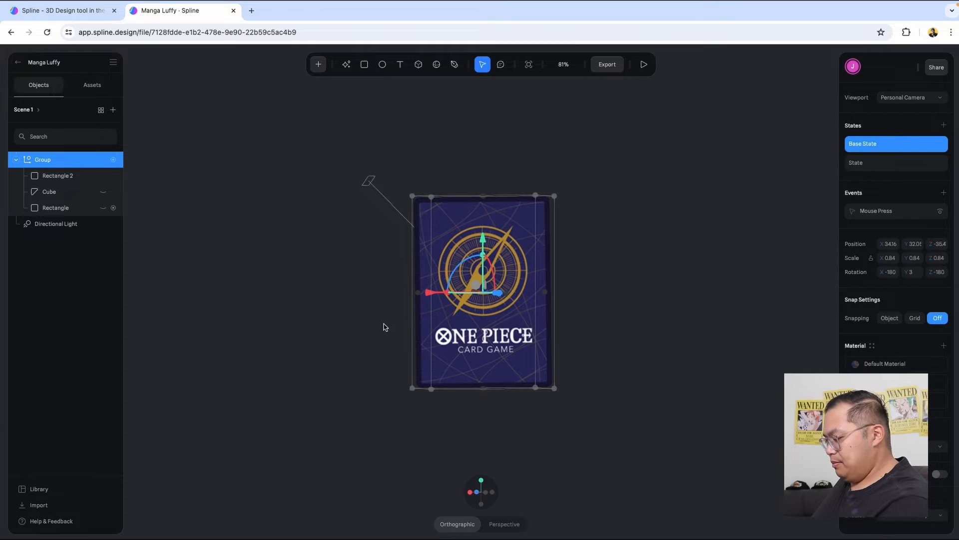
pyautogui.moveTo(350, 321); pyautogui.dragTo(235, 336)
pyautogui.press('super+z')
# Step: Preview the scene in play mode and test the card's flip interaction in both directions
pyautogui.click(644, 65)
pyautogui.click(499, 299)
pyautogui.click(497, 300)
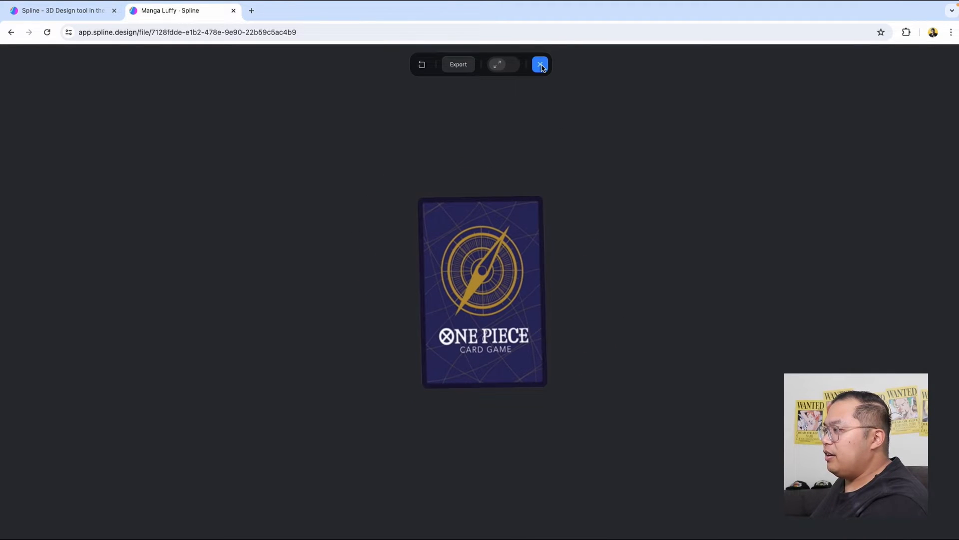
pyautogui.click(541, 65)
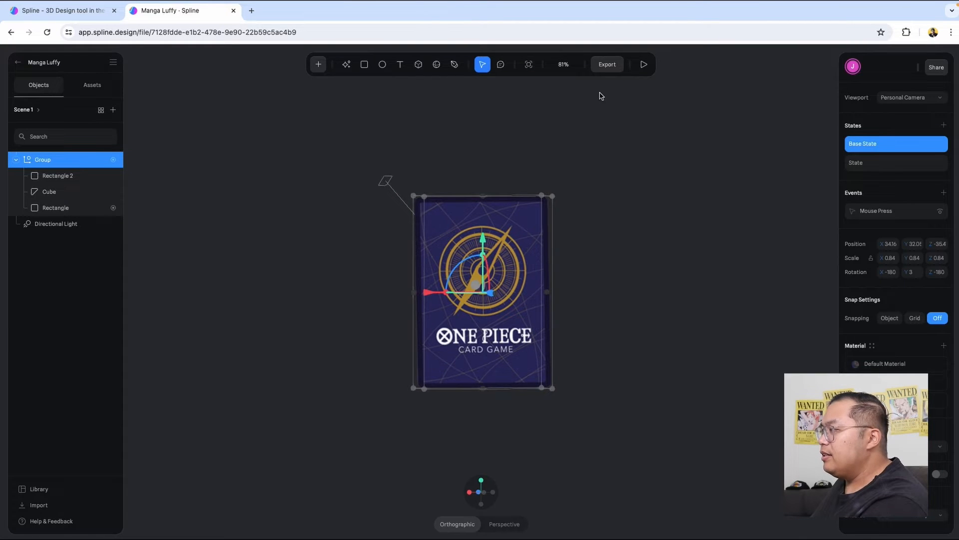
pyautogui.click(644, 64)
pyautogui.click(507, 304)
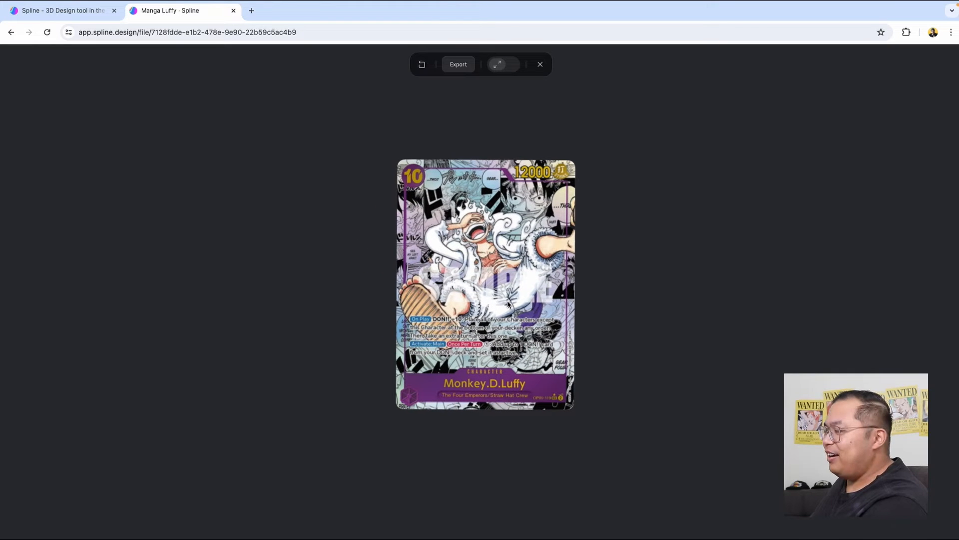
pyautogui.click(508, 304)
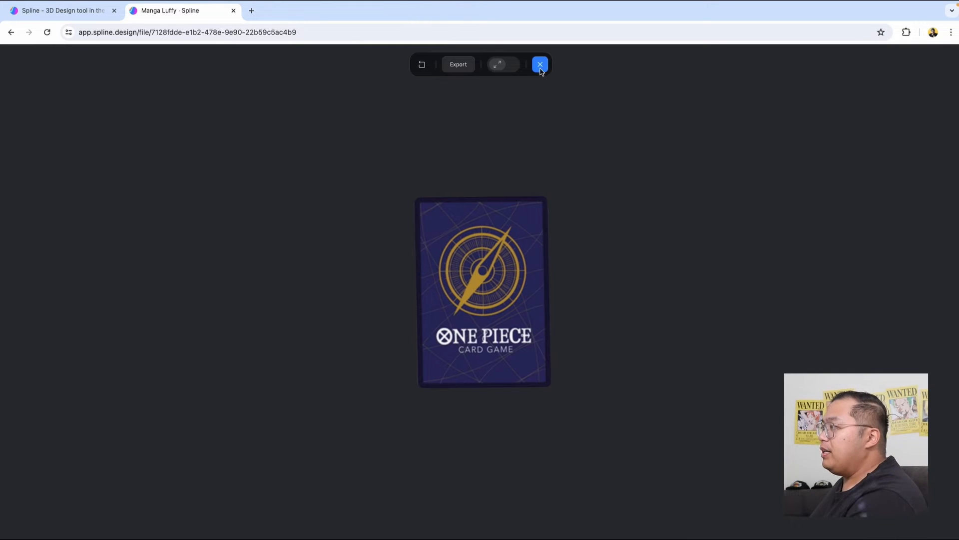
pyautogui.click(541, 64)
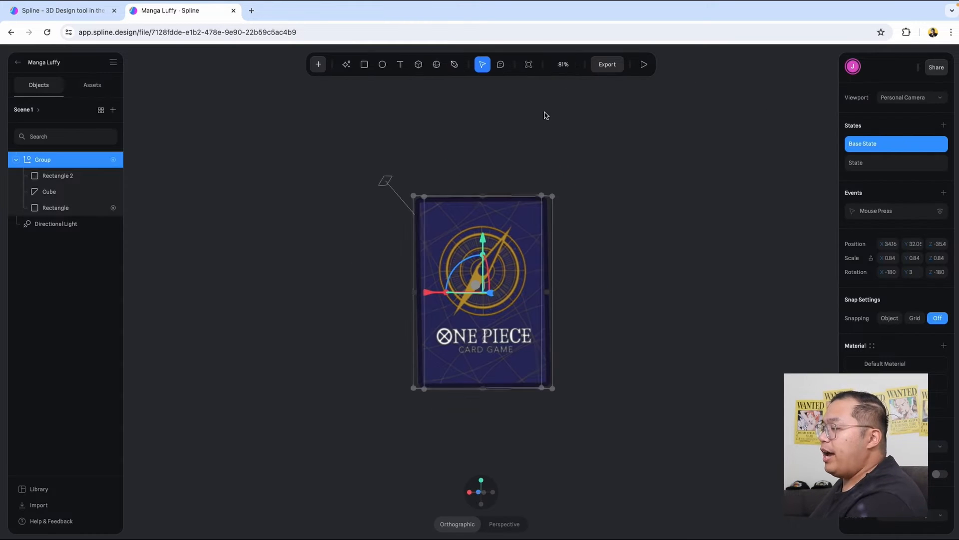
# Step: Return to the One Piece Cards folder, duplicate the Manga Luffy file, and duplicate the resulting copy
pyautogui.click(18, 63)
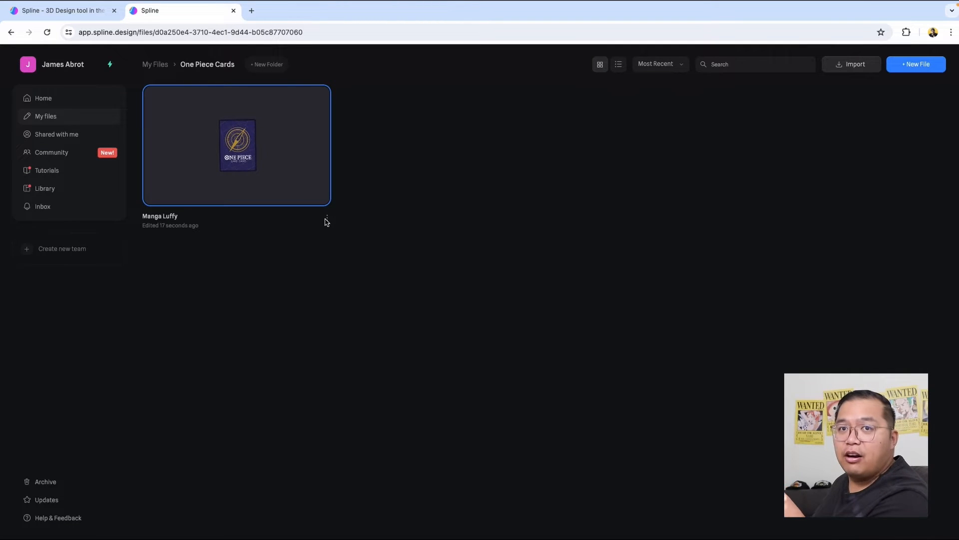
pyautogui.click(327, 220)
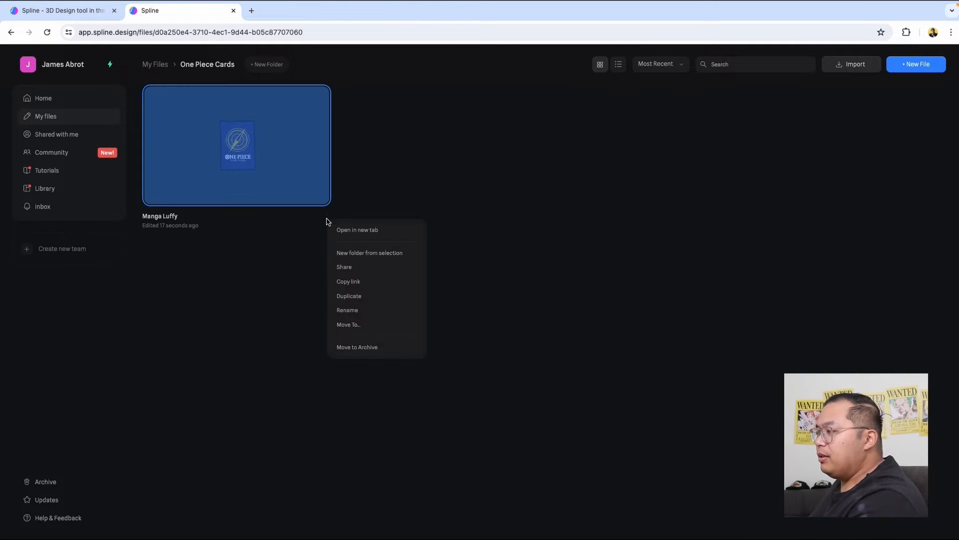
pyautogui.click(375, 297)
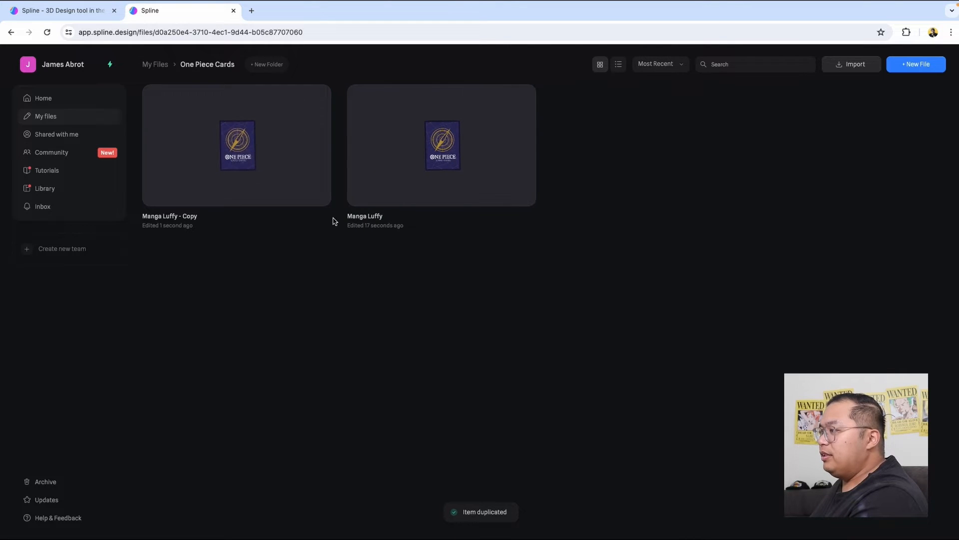
pyautogui.click(328, 218)
pyautogui.click(365, 295)
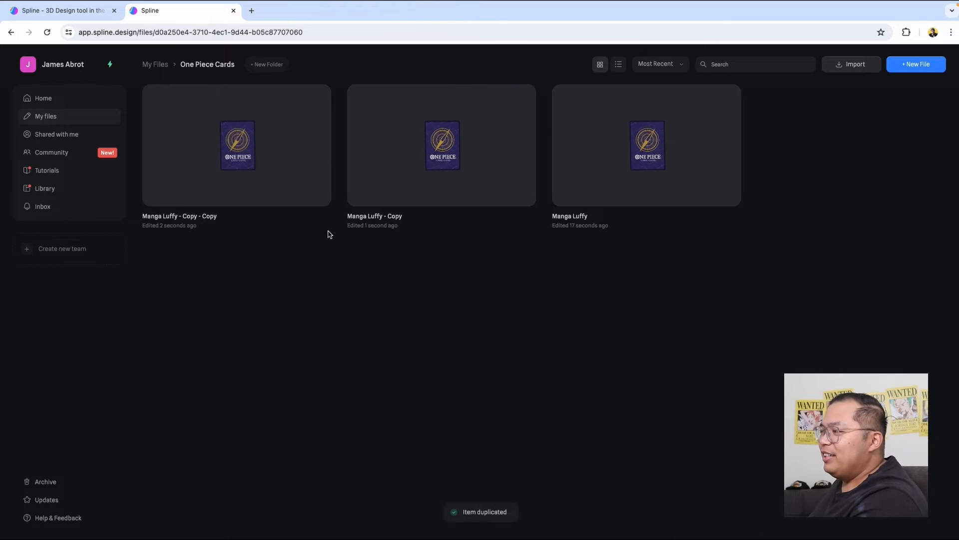
# Step: Make a duplicate of the Manga Luffy - Copy - Copy file in the One Piece Cards folder
pyautogui.doubleClick(386, 217)
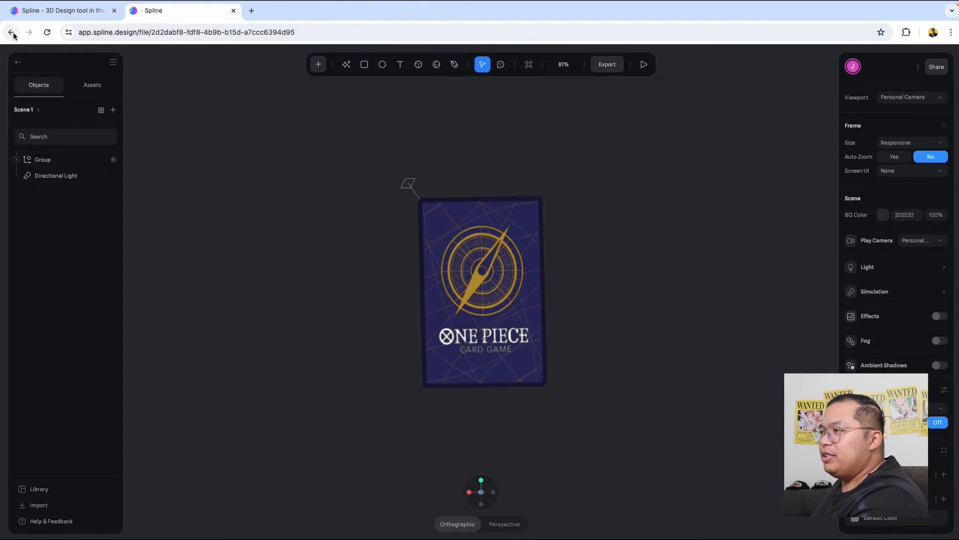
pyautogui.click(12, 32)
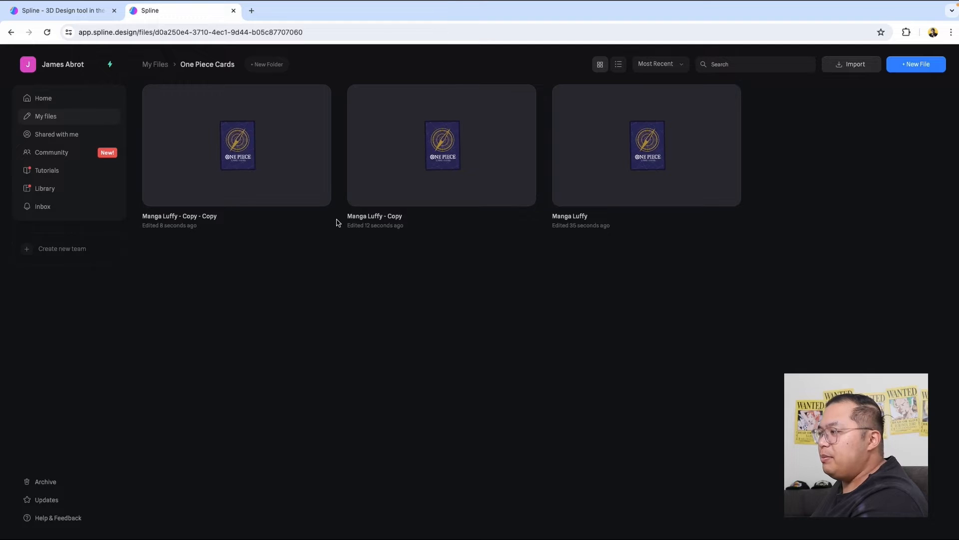
pyautogui.click(327, 221)
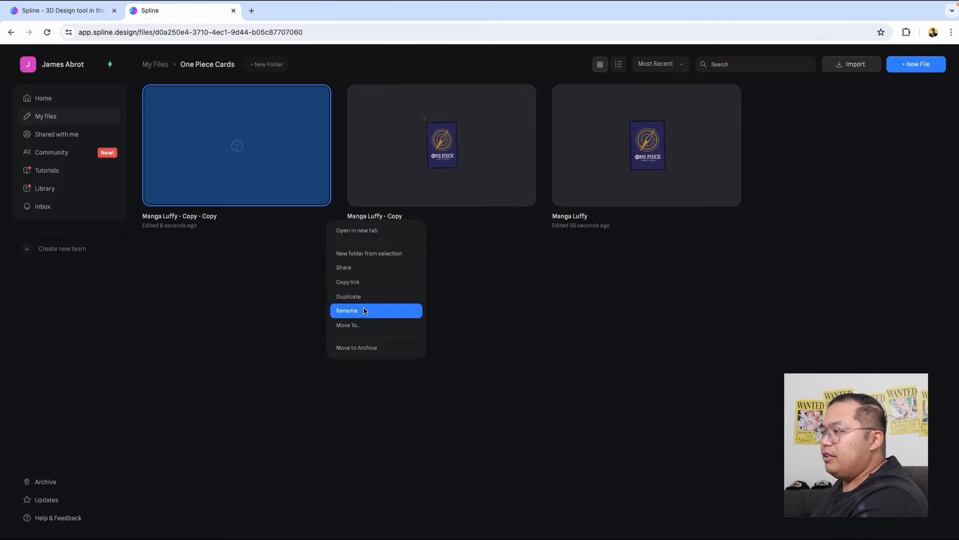
pyautogui.click(364, 296)
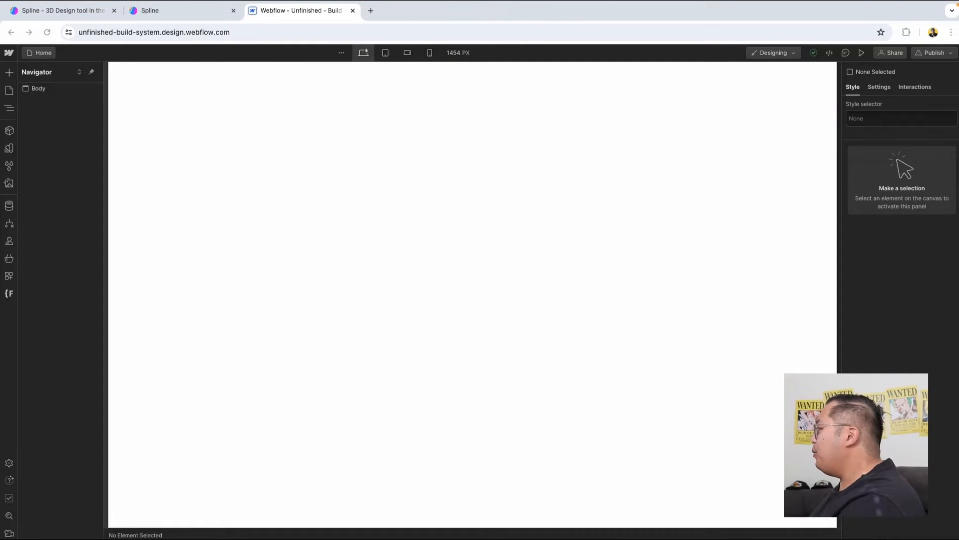
# Step: In Webflow, add a section element to the page body and assign it the class section
pyautogui.click(487, 256)
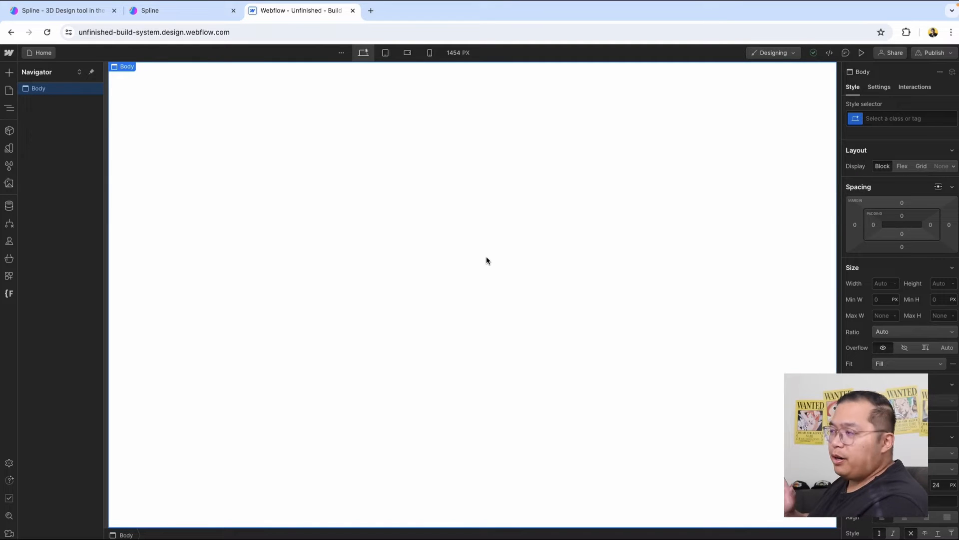
pyautogui.press('super+e')
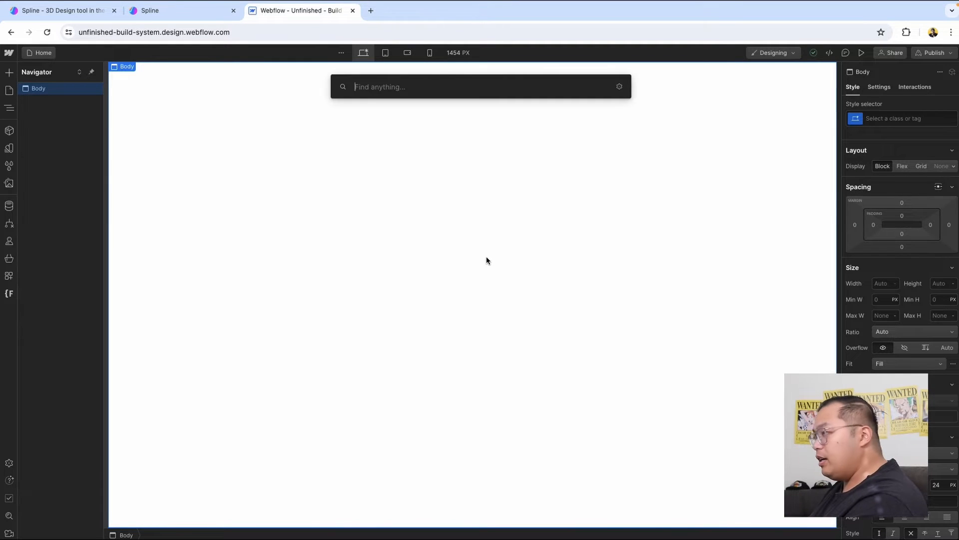
pyautogui.write('section')
pyautogui.press('Return')
pyautogui.press('super+Return')
pyautogui.write('section')
pyautogui.press('Return')
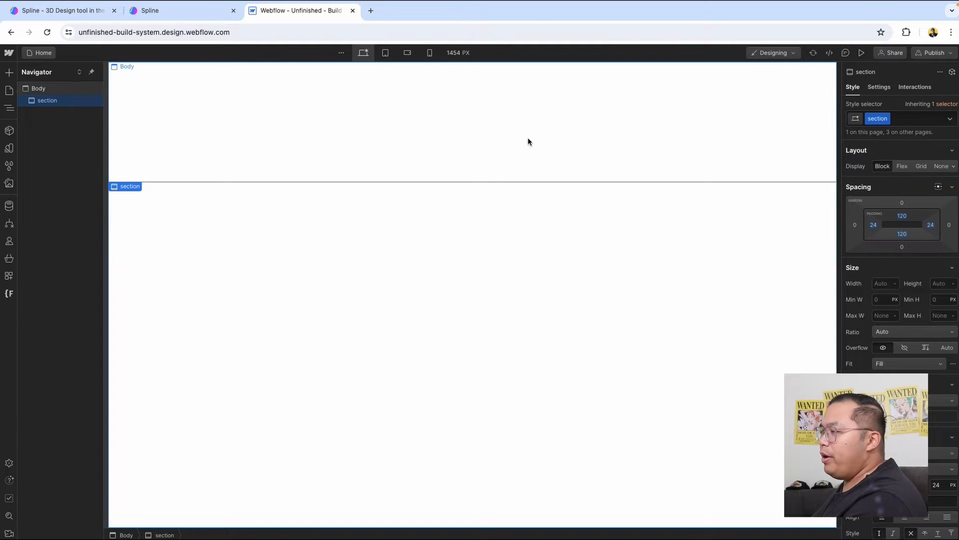
# Step: Add the combo class hero to the section and set its height to 100 VH
pyautogui.click(914, 119)
pyautogui.write('hero')
pyautogui.press('Return')
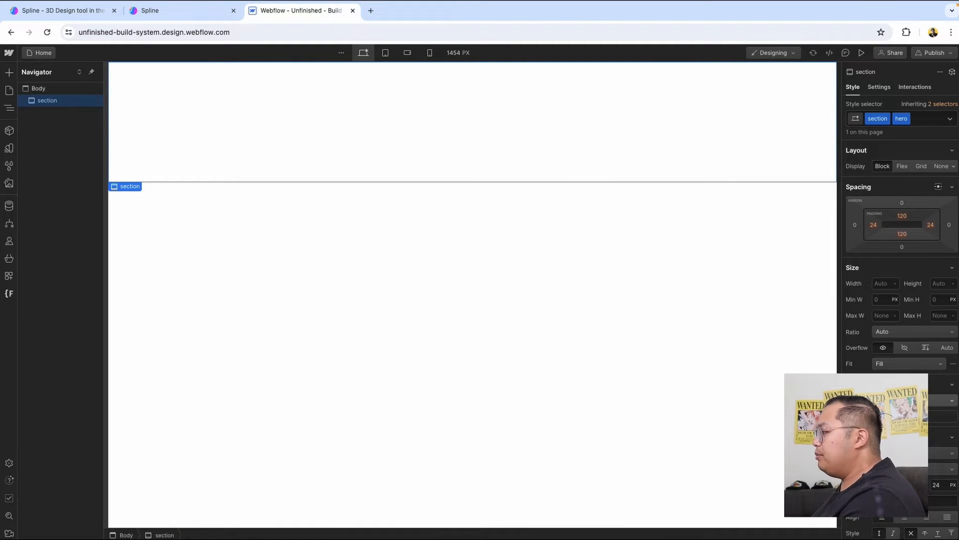
pyautogui.scroll(-5, 902, 250)
pyautogui.scroll(5, 902, 250)
pyautogui.click(947, 283)
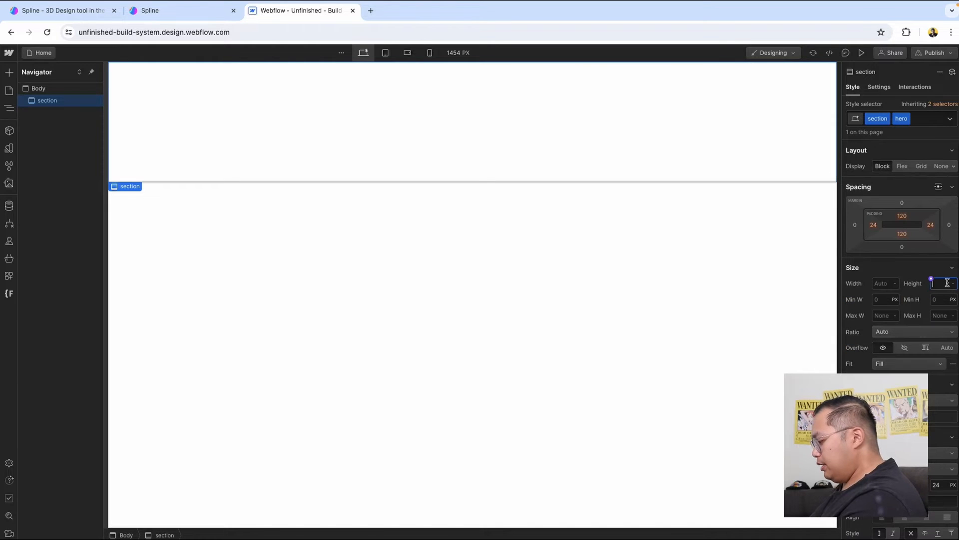
pyautogui.press('Return')
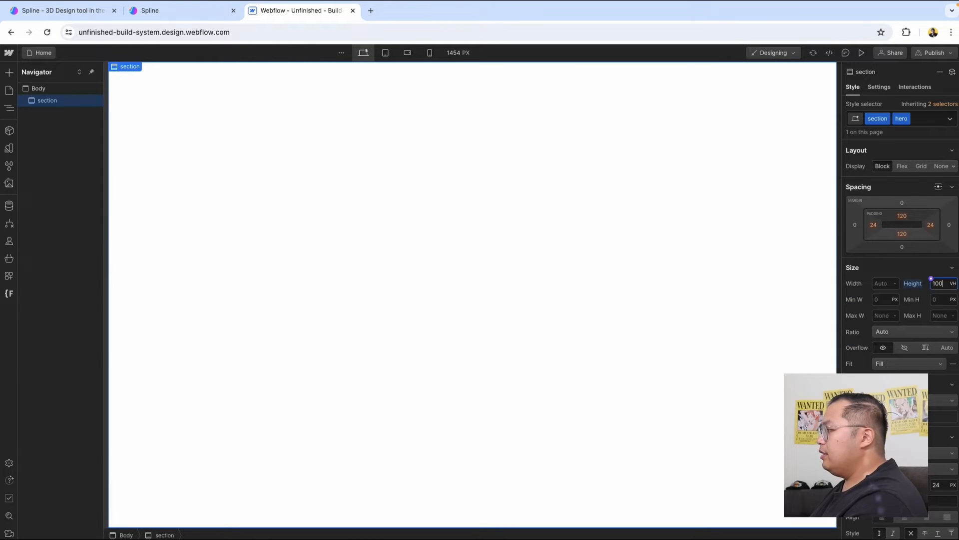
# Step: Upload 71CD-26L1nL._AC_SL1383_.jpg and set it as the hero section's background image
pyautogui.scroll(-3, 901, 250)
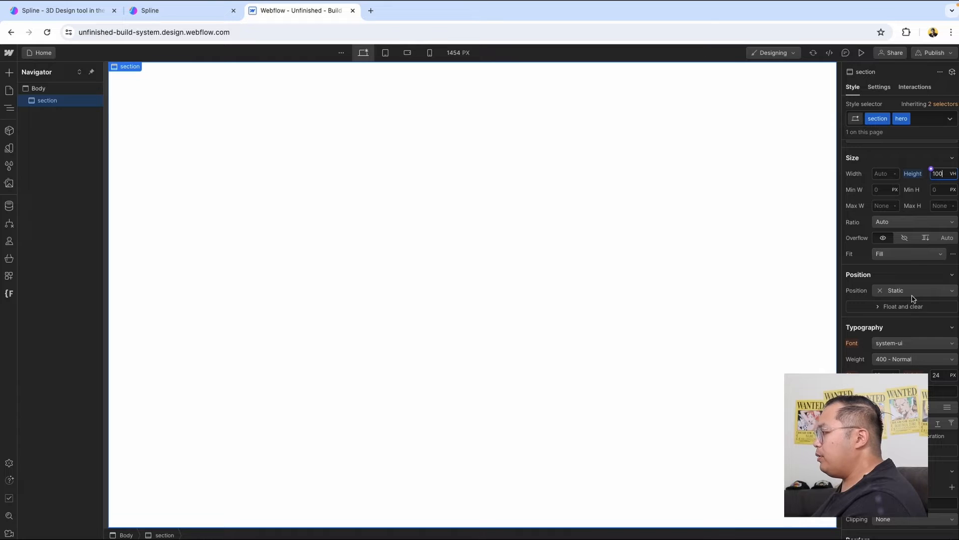
pyautogui.scroll(-5, 912, 299)
pyautogui.scroll(-5, 886, 273)
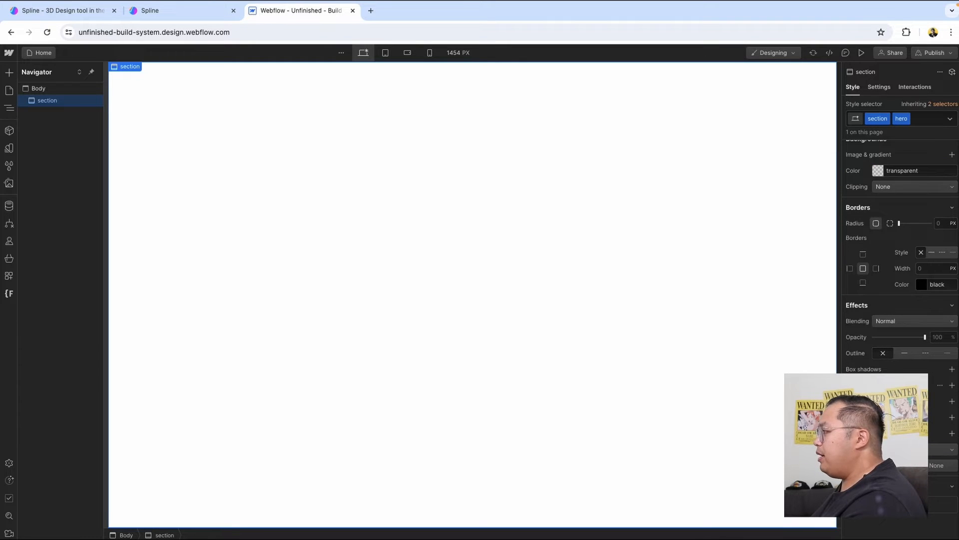
pyautogui.click(952, 155)
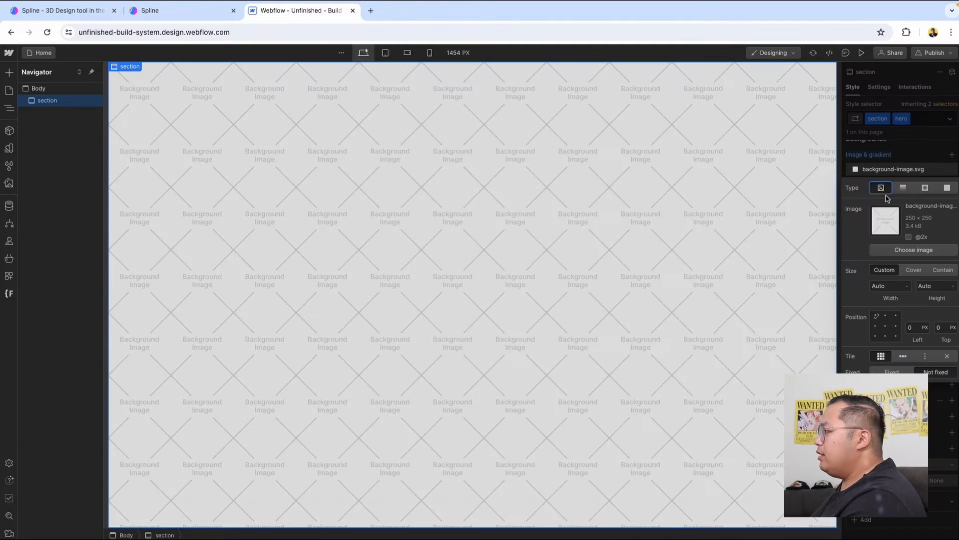
pyautogui.click(914, 249)
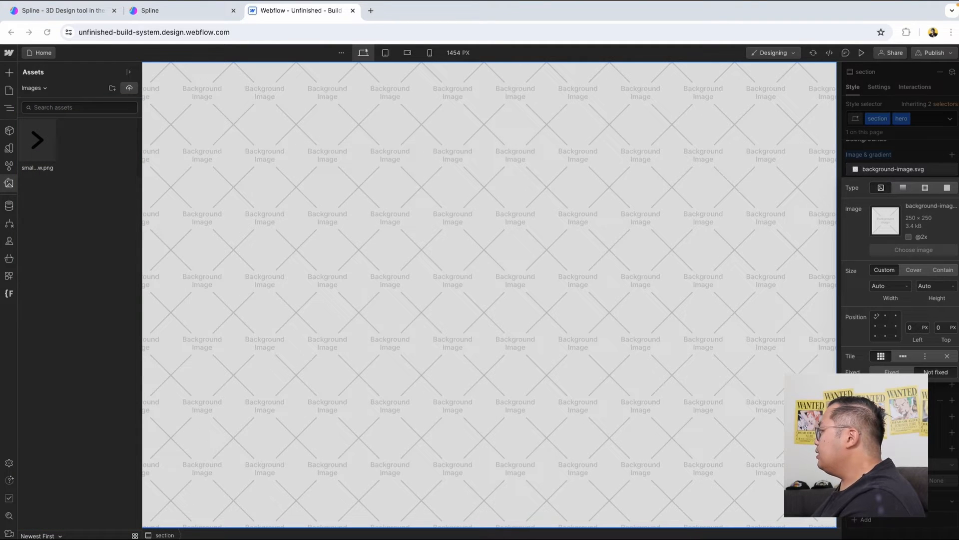
pyautogui.moveTo(0, 202); pyautogui.dragTo(54, 217)
pyautogui.click(27, 153)
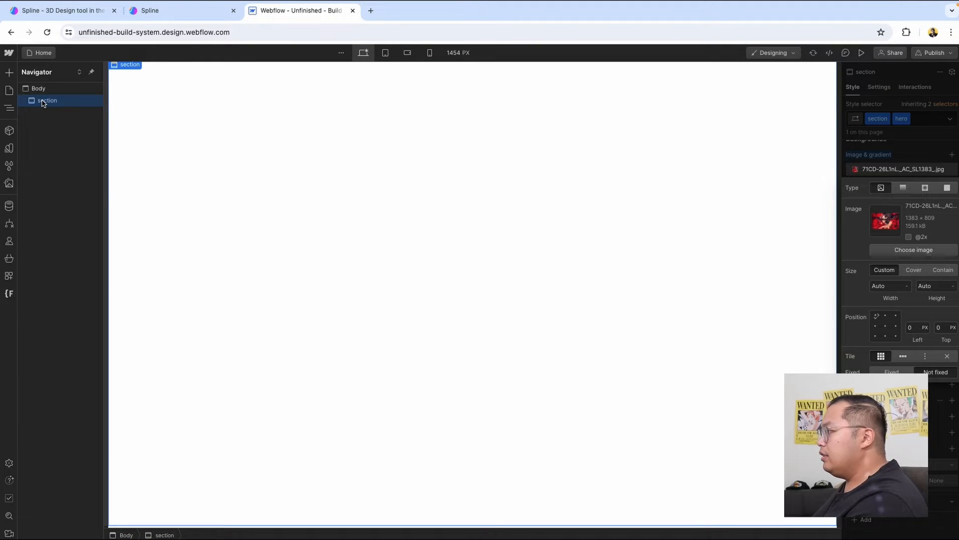
pyautogui.click(908, 159)
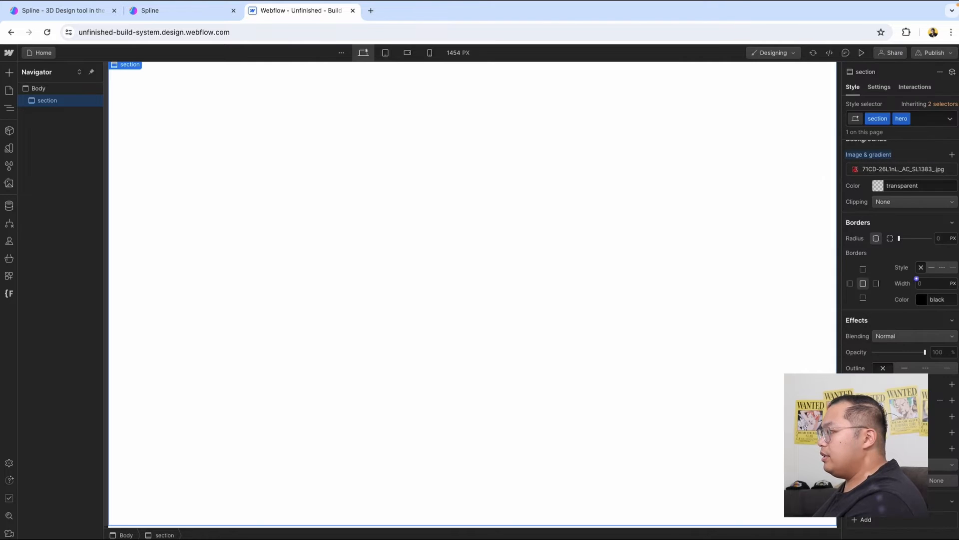
# Step: Set the hero section's width to 100 VW
pyautogui.scroll(10, 939, 300)
pyautogui.scroll(-6, 930, 310)
pyautogui.scroll(6, 929, 300)
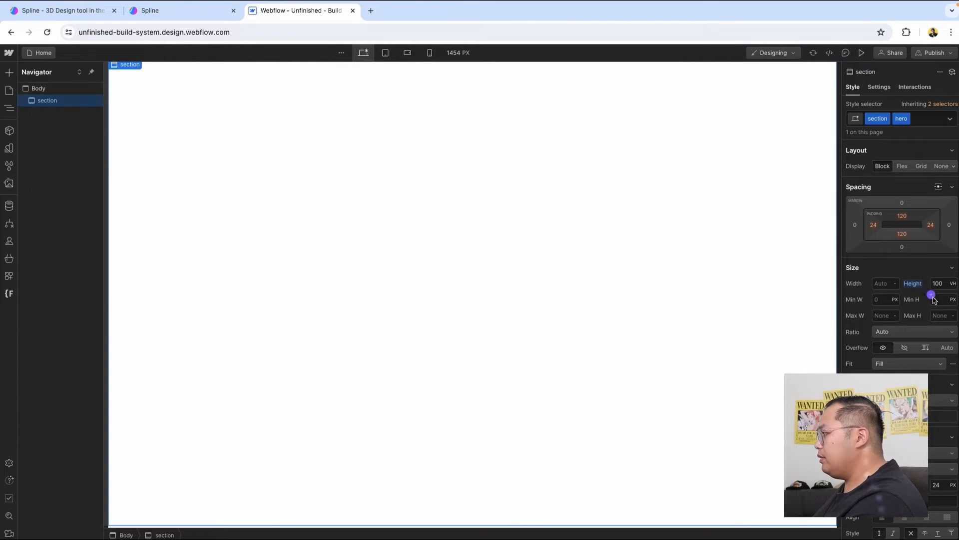
pyautogui.click(884, 284)
pyautogui.write('100v')
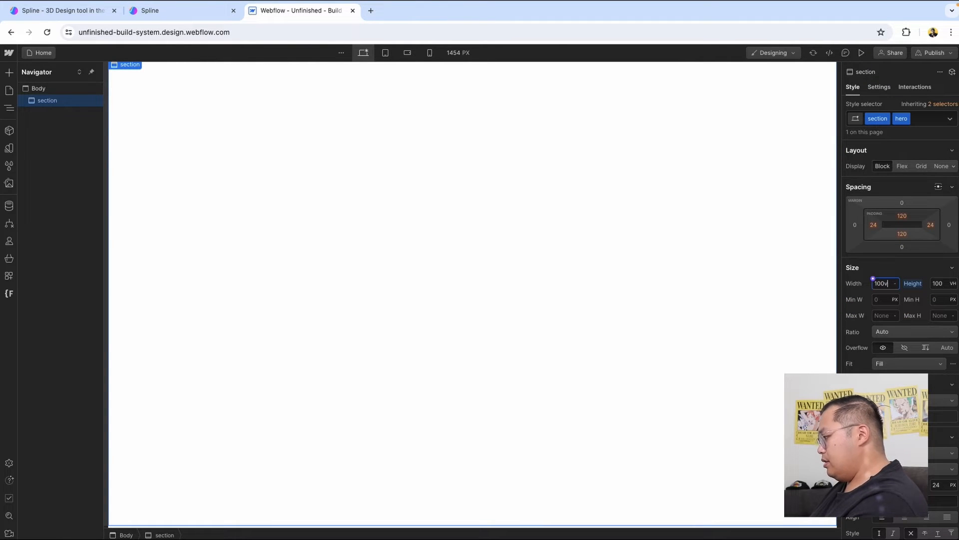
pyautogui.write('w')
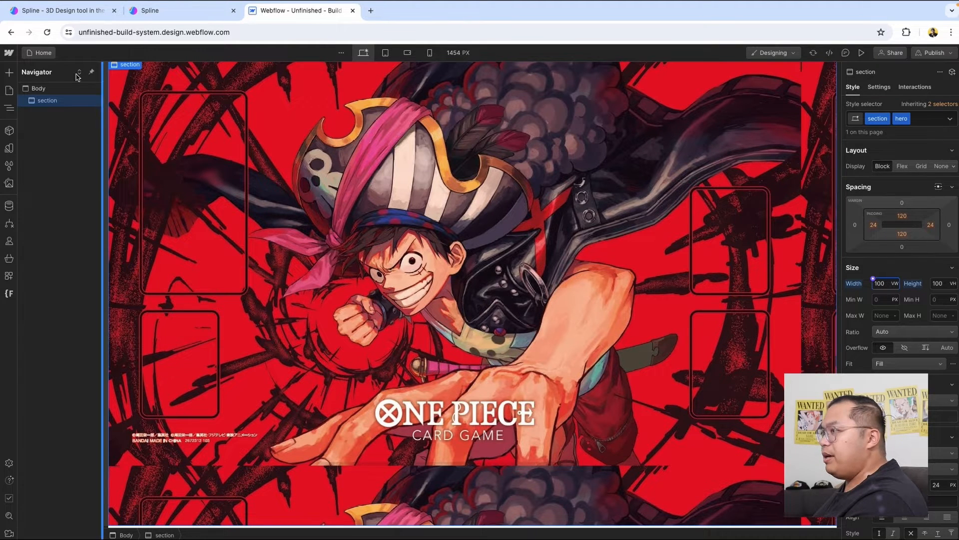
# Step: Set the hero background image's size to Cover and position it at the centre
pyautogui.scroll(-6, 910, 250)
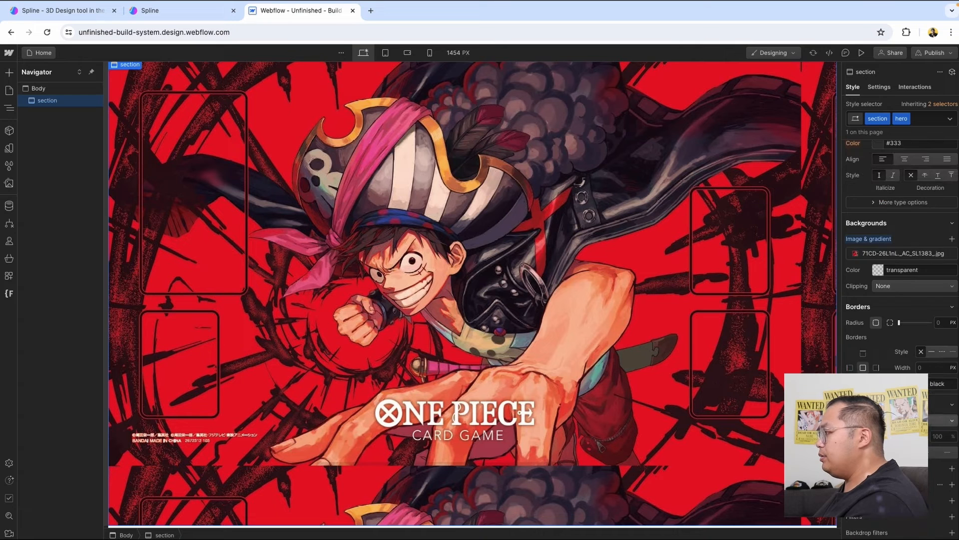
pyautogui.click(910, 254)
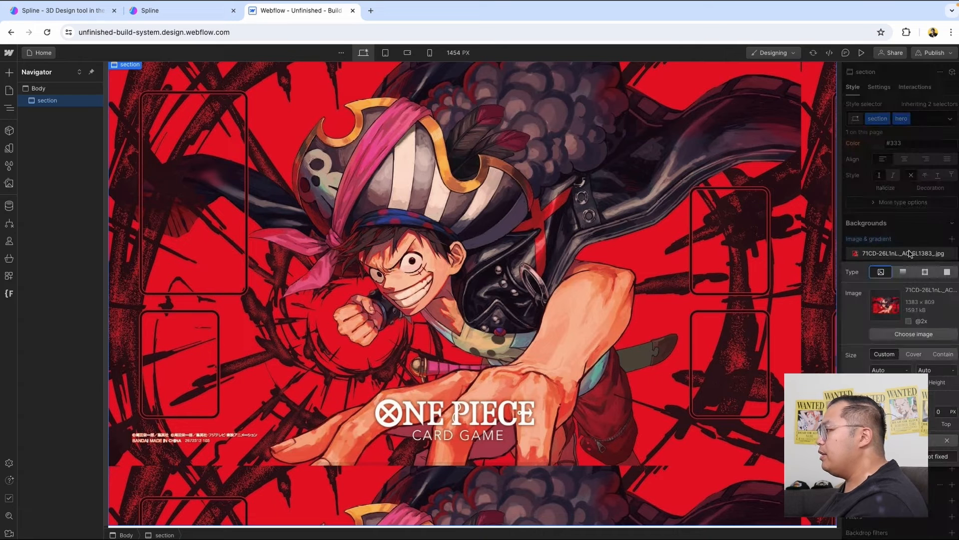
pyautogui.click(912, 351)
pyautogui.click(901, 206)
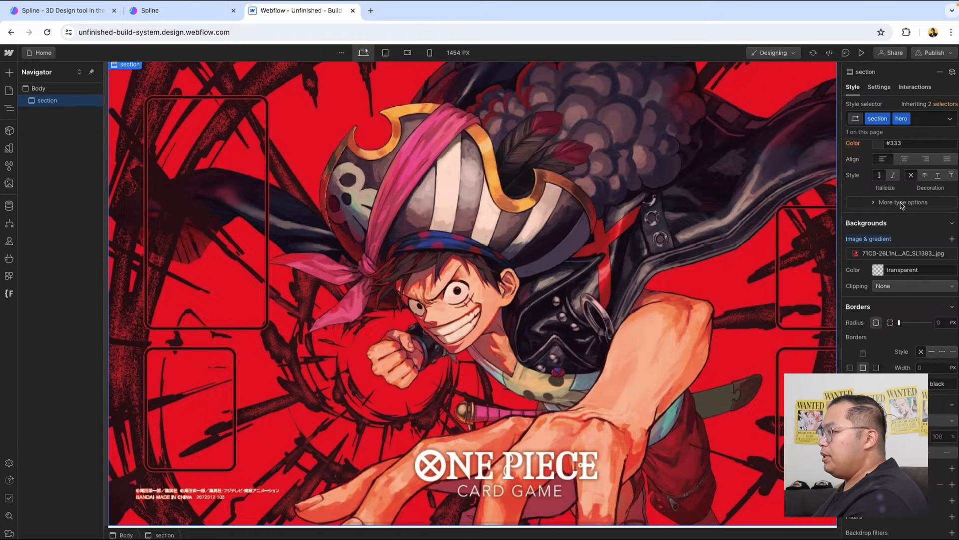
pyautogui.click(893, 254)
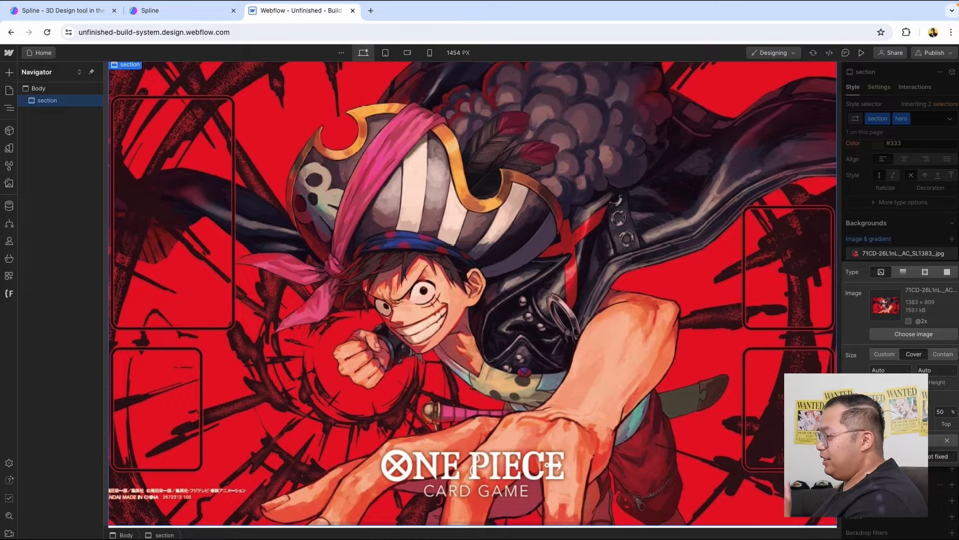
pyautogui.click(914, 224)
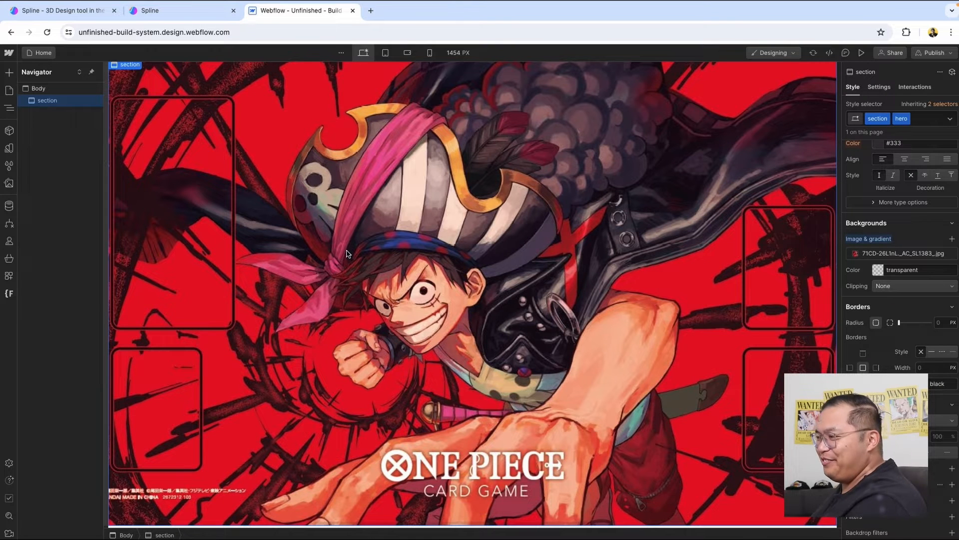
# Step: Add a div block with the class overlay inside the hero section
pyautogui.press('super+e')
pyautogui.write('di')
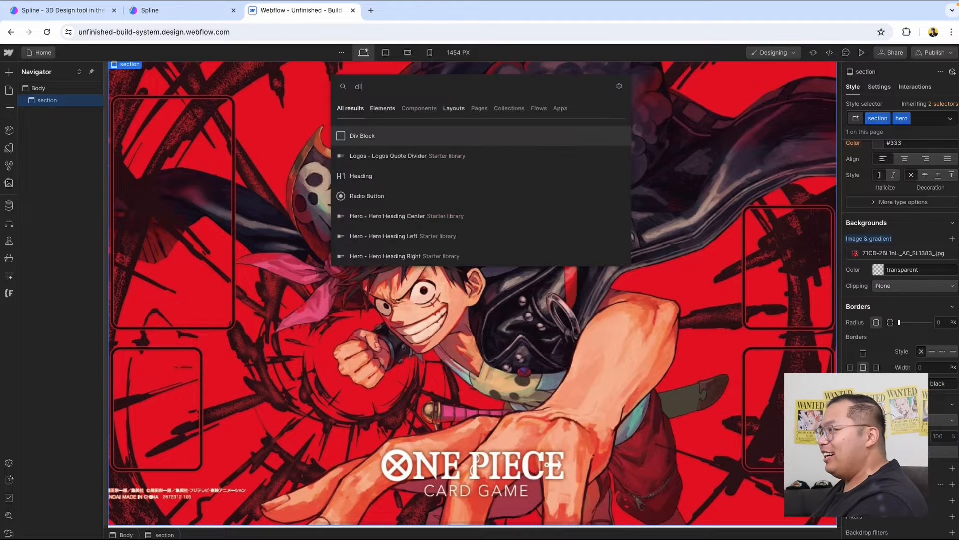
pyautogui.press('Return')
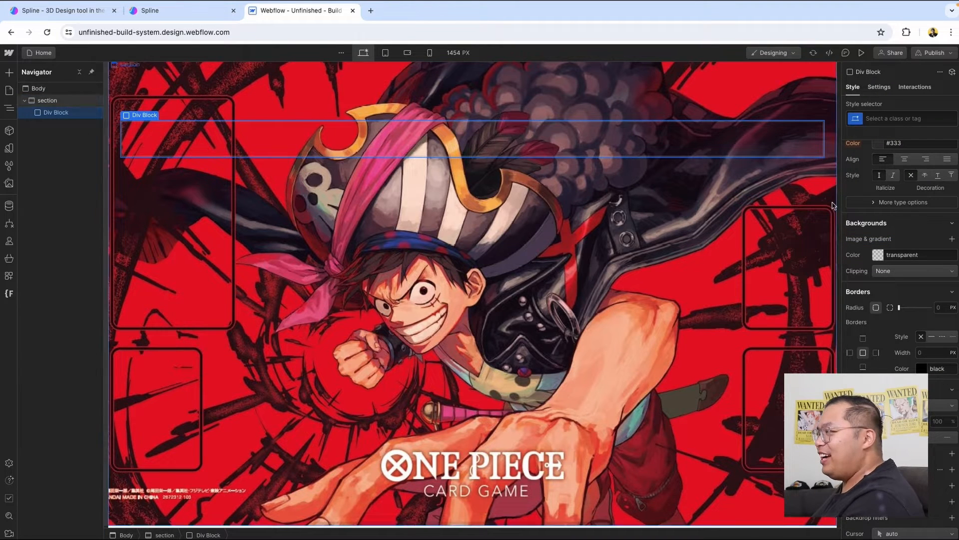
pyautogui.click(890, 120)
pyautogui.write('overl')
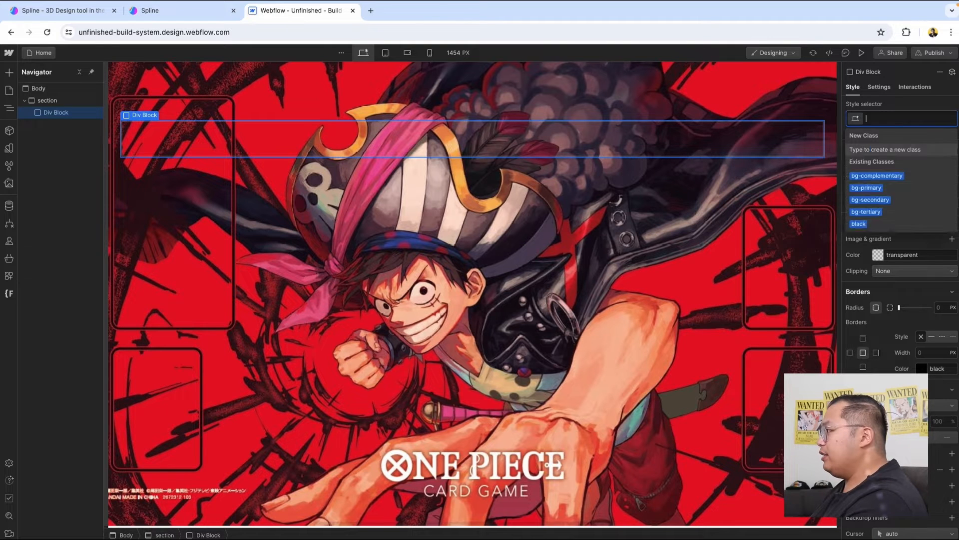
pyautogui.press('Return')
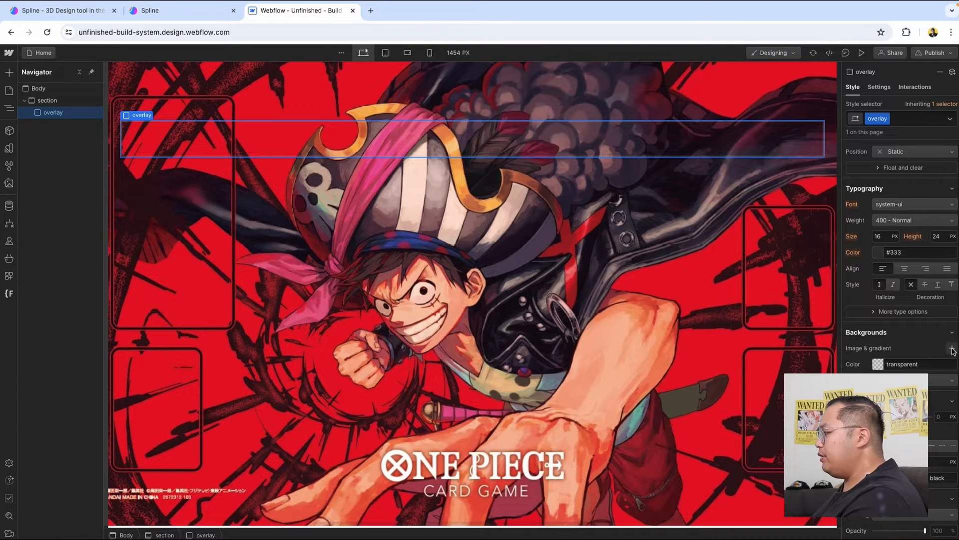
# Step: Add a solid-colour background layer of rgba(0, 0, 0, 0.5) over the hero section's background image
pyautogui.click(951, 349)
pyautogui.click(245, 95)
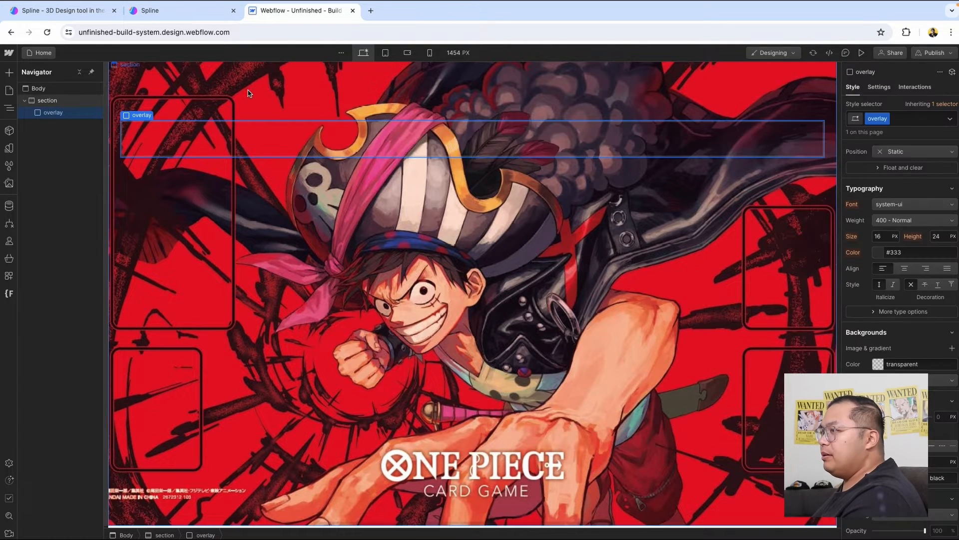
pyautogui.click(951, 348)
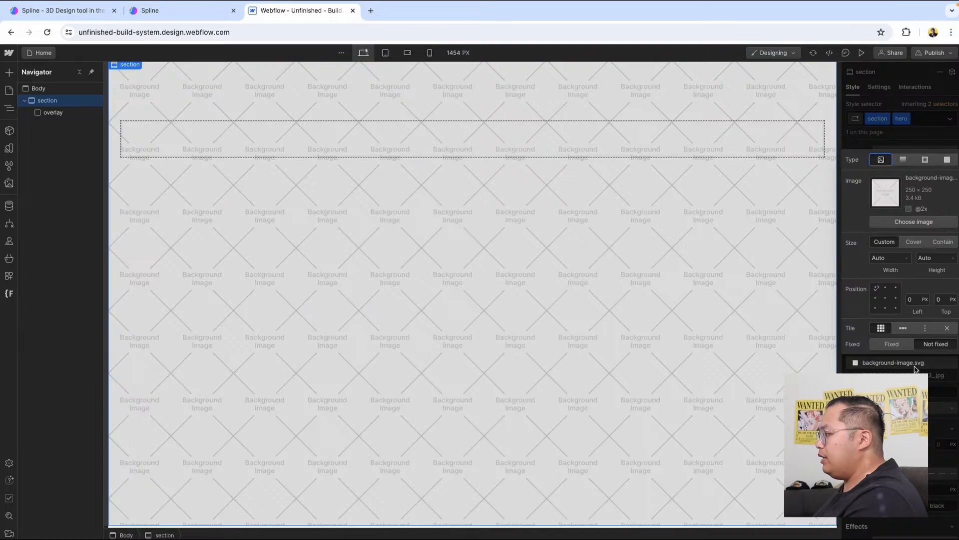
pyautogui.click(948, 160)
pyautogui.click(911, 348)
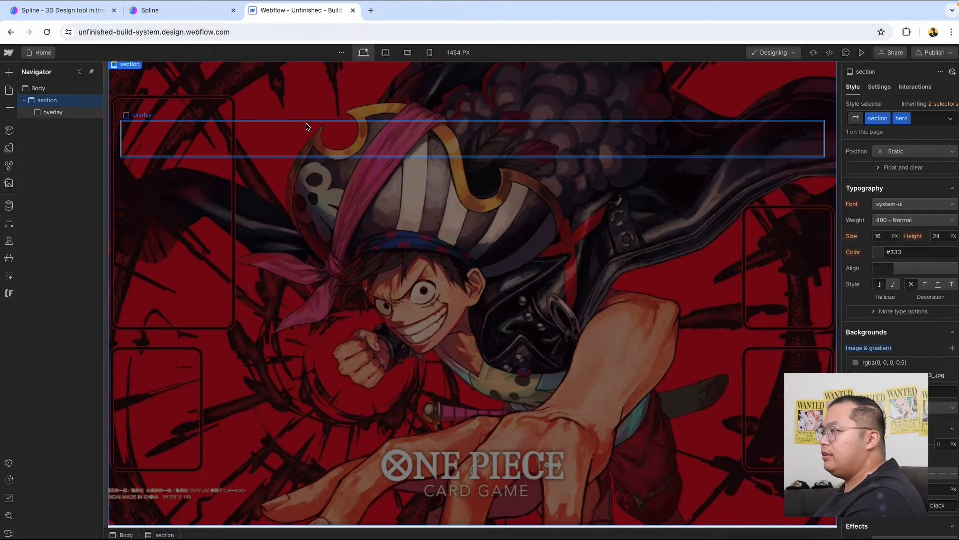
# Step: Delete the overlay div block from the hero section
pyautogui.click(54, 115)
pyautogui.press('Delete')
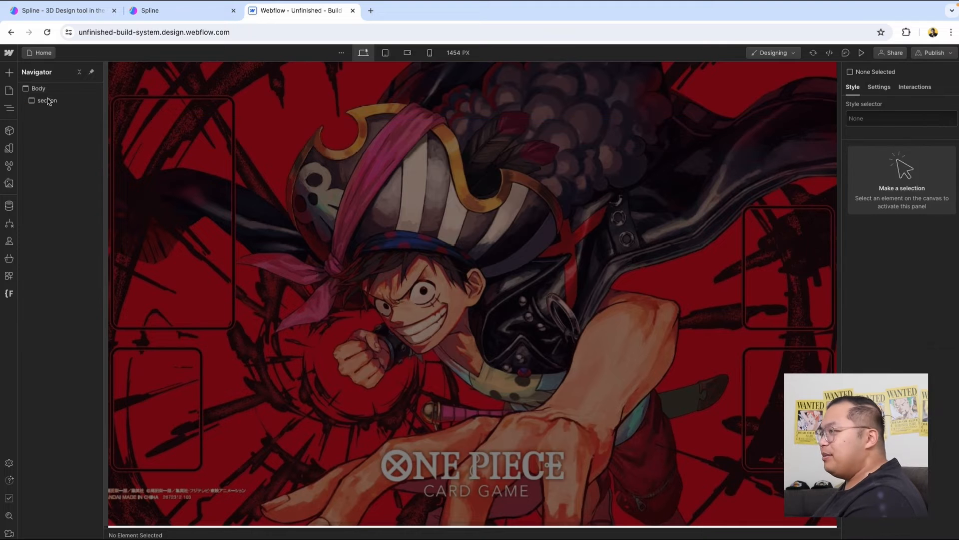
# Step: Raise the opacity of the hero section's black background colour layer to about 61%
pyautogui.click(48, 93)
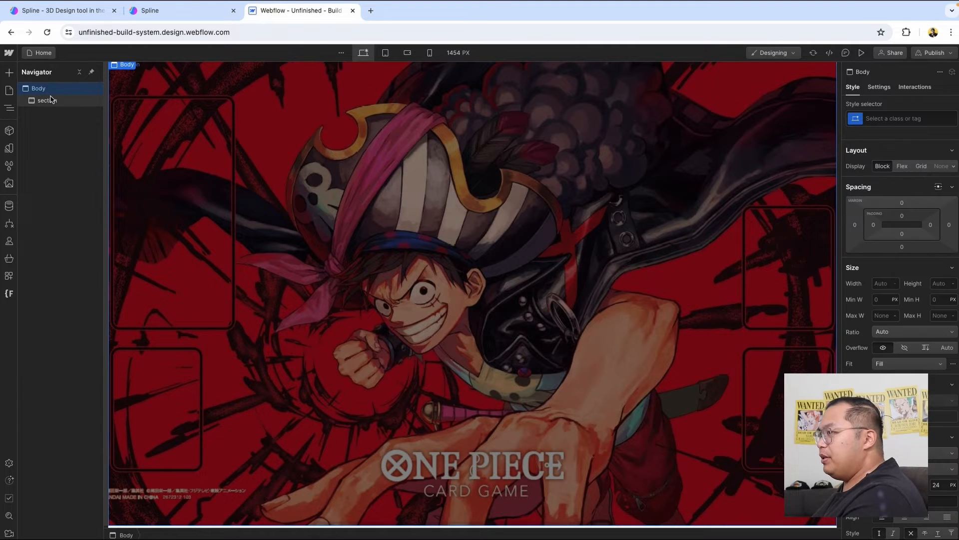
pyautogui.click(50, 100)
pyautogui.scroll(-5, 900, 300)
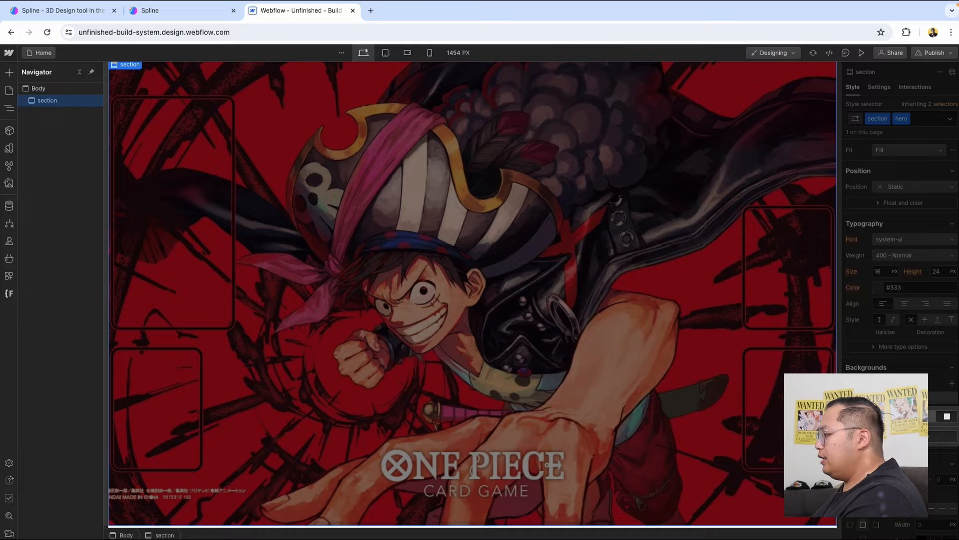
pyautogui.click(880, 436)
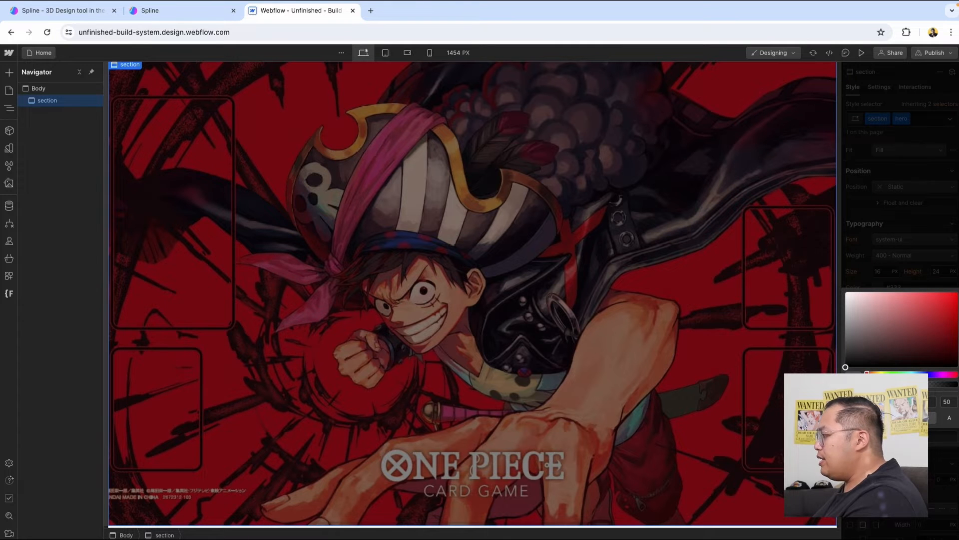
pyautogui.moveTo(913, 384); pyautogui.dragTo(918, 384)
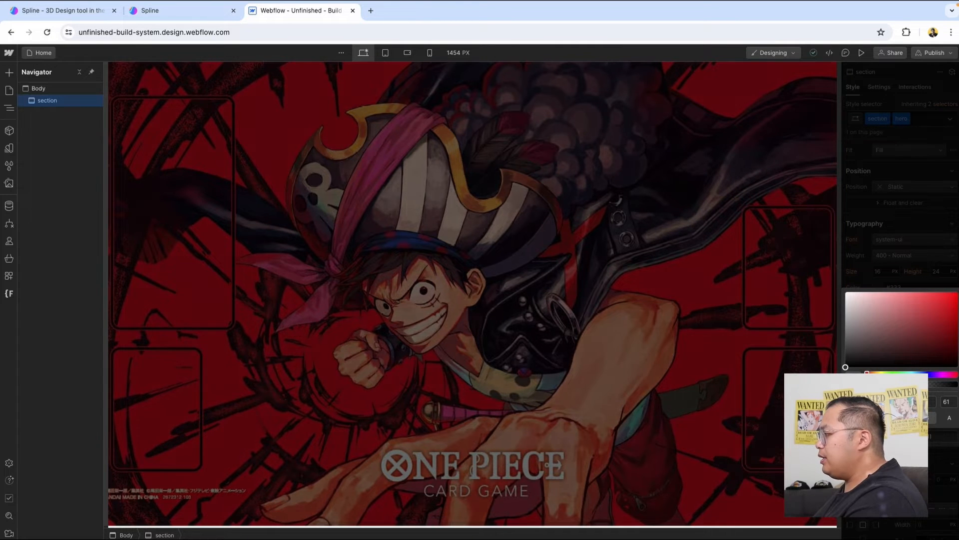
pyautogui.click(919, 267)
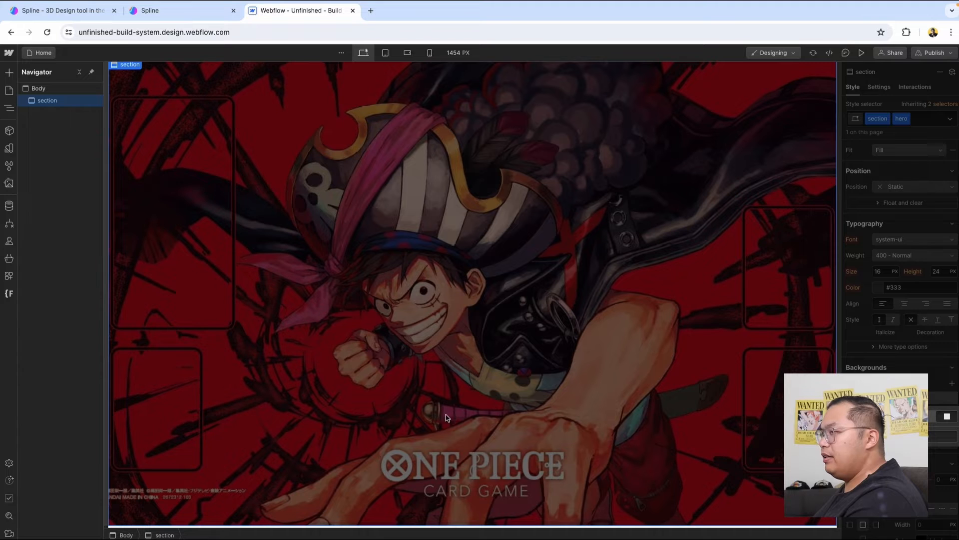
# Step: Start a new CMS collection and add a plain text custom field labelled 3D Slug
pyautogui.click(9, 207)
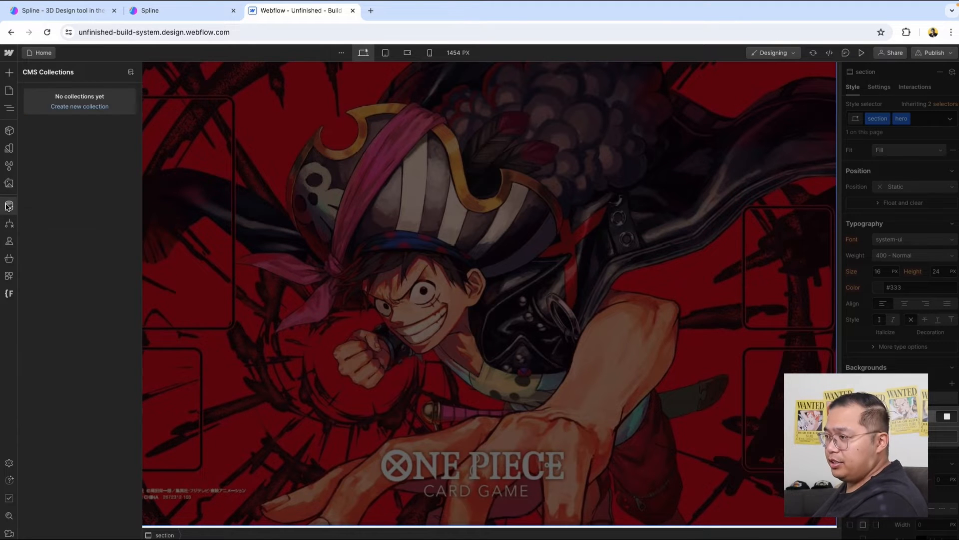
pyautogui.click(131, 73)
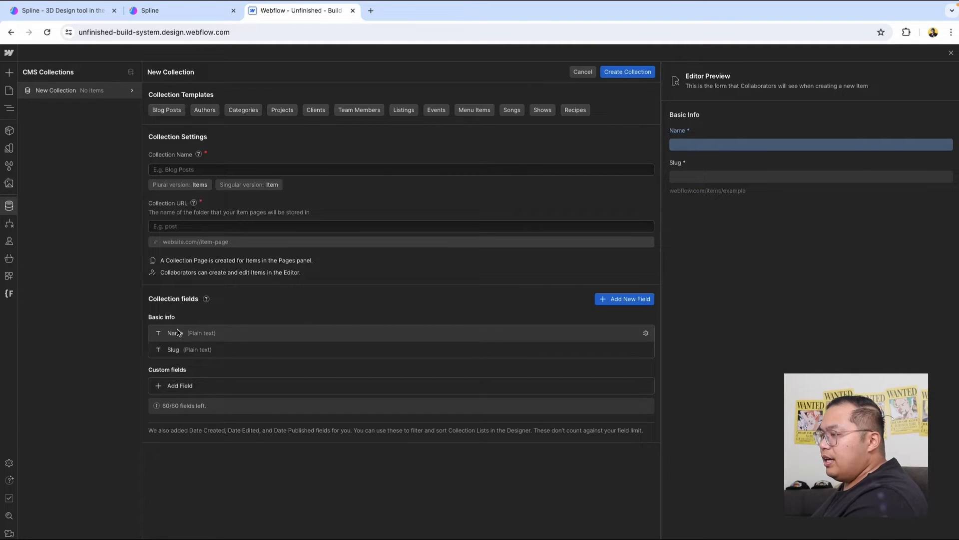
pyautogui.click(181, 386)
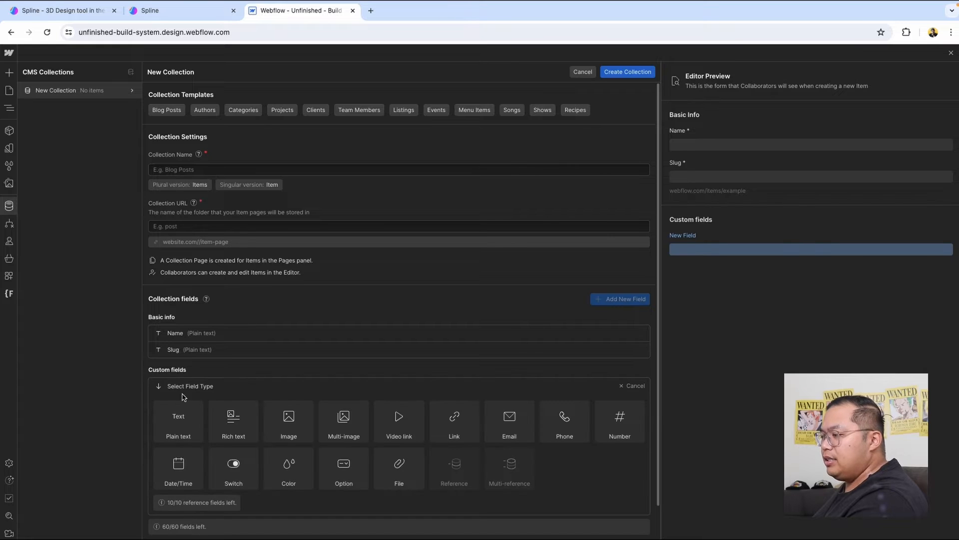
pyautogui.click(174, 417)
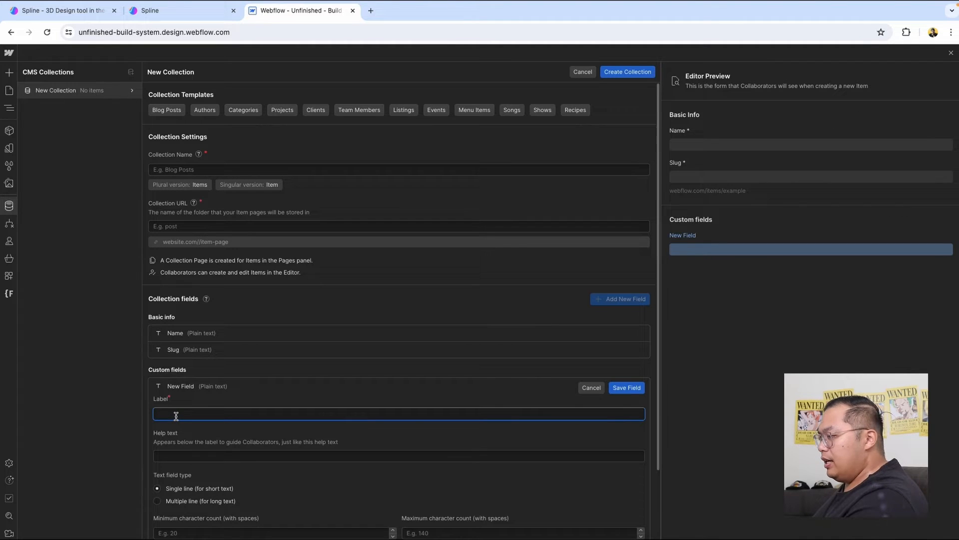
pyautogui.write('3D ')
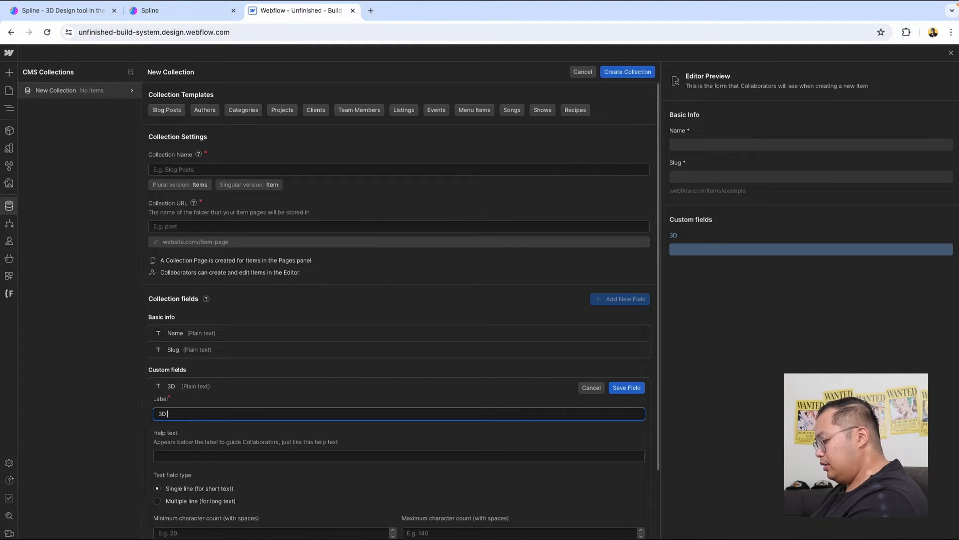
pyautogui.write('Slug')
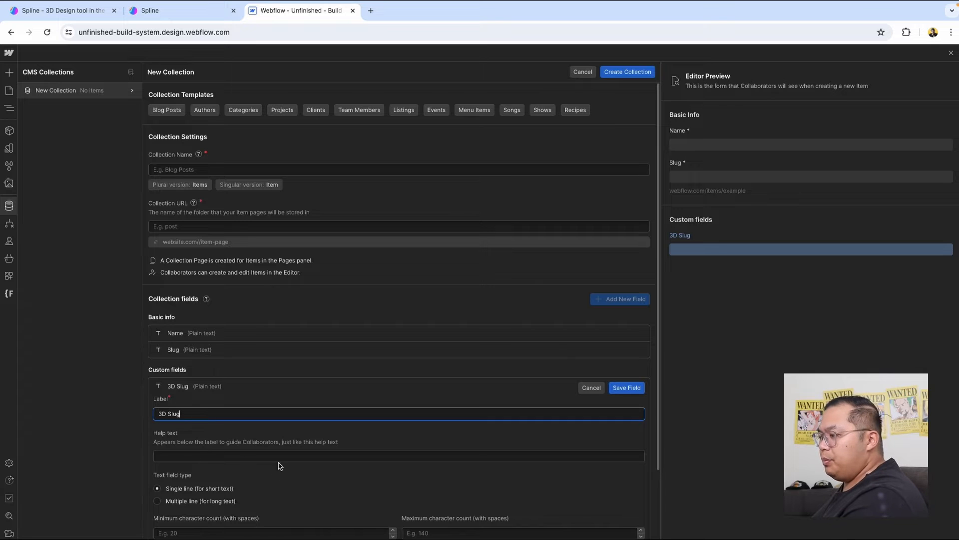
pyautogui.scroll(-2, 278, 489)
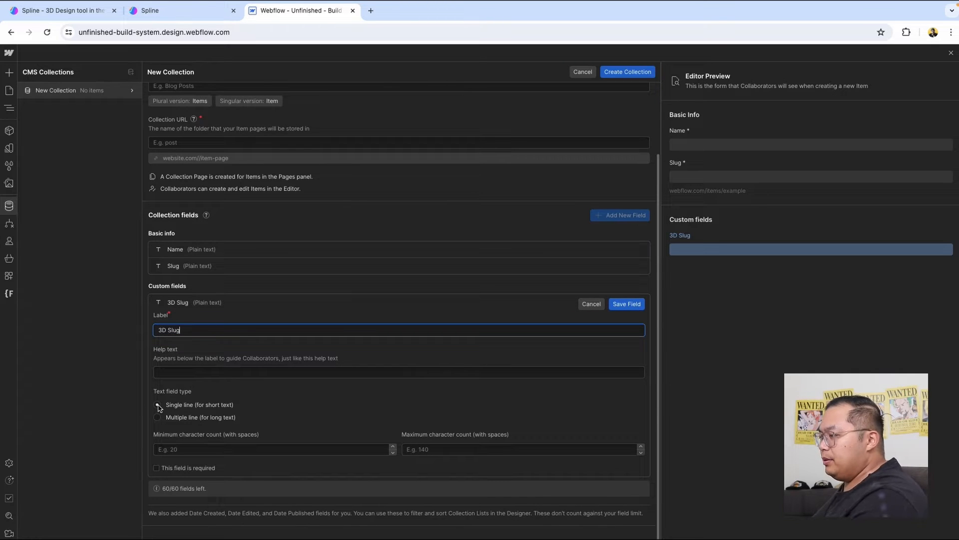
pyautogui.click(619, 306)
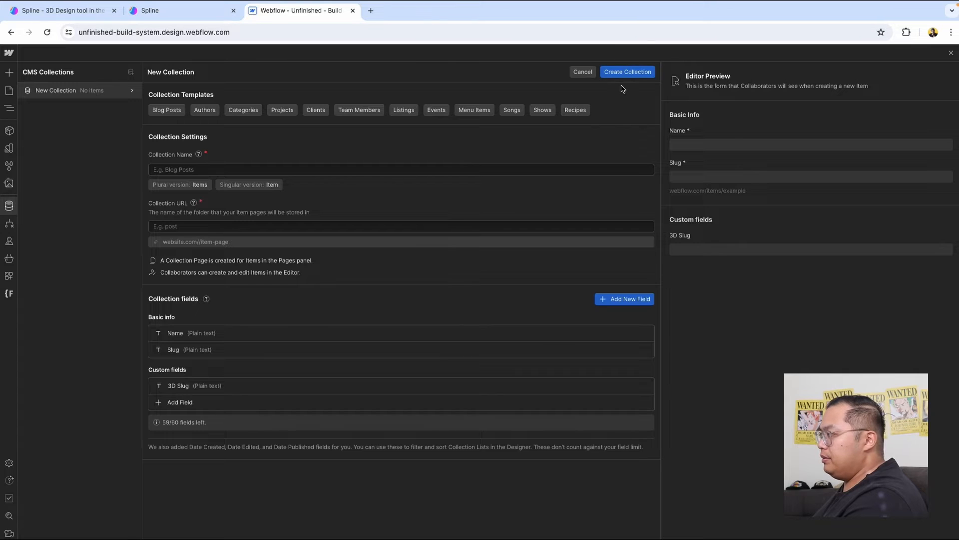
# Step: Name the collection One Piece Cards, create it and close the collection editor
pyautogui.click(613, 72)
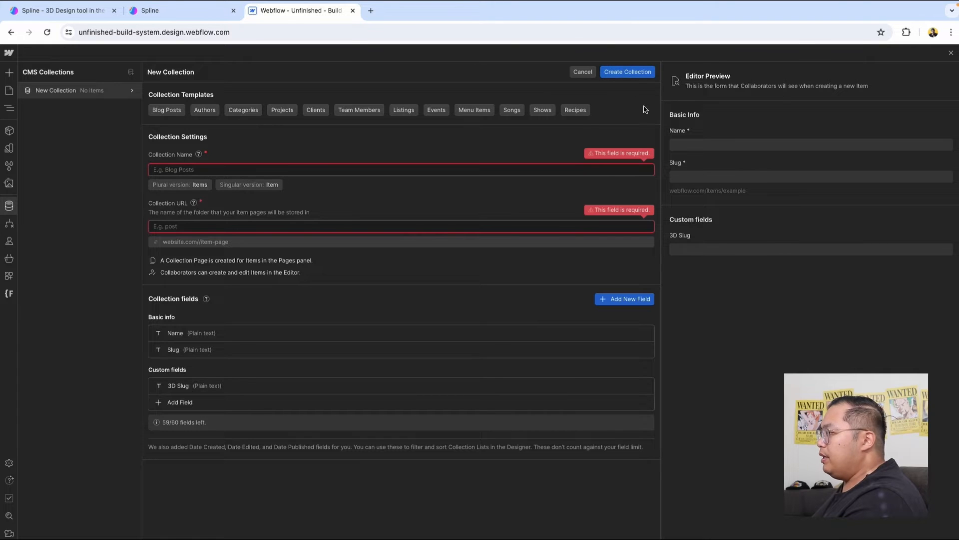
pyautogui.click(318, 171)
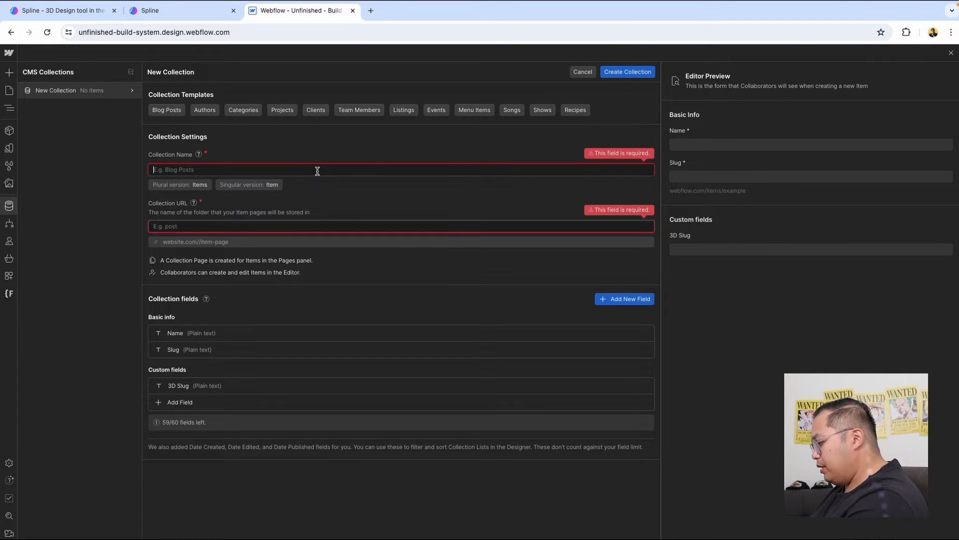
pyautogui.write('One Piece')
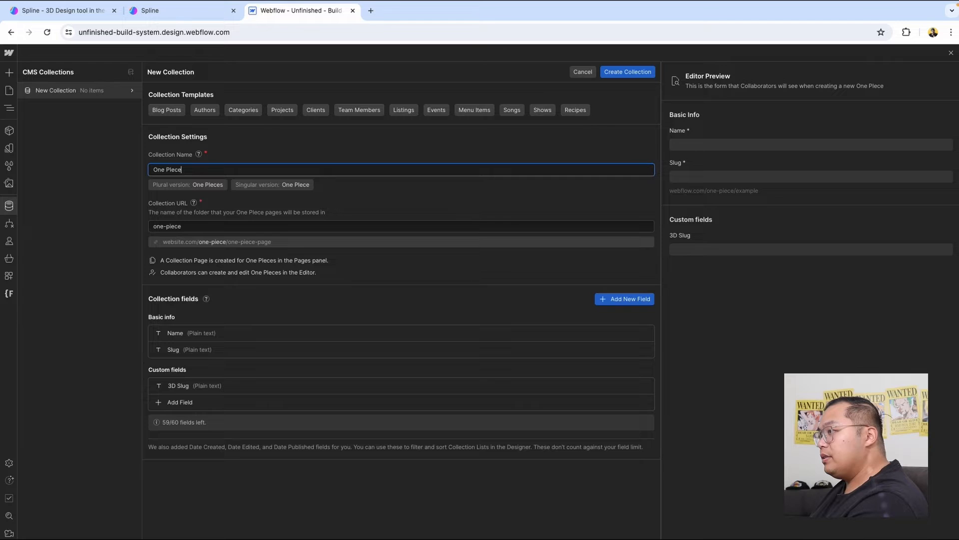
pyautogui.write(' CArds')
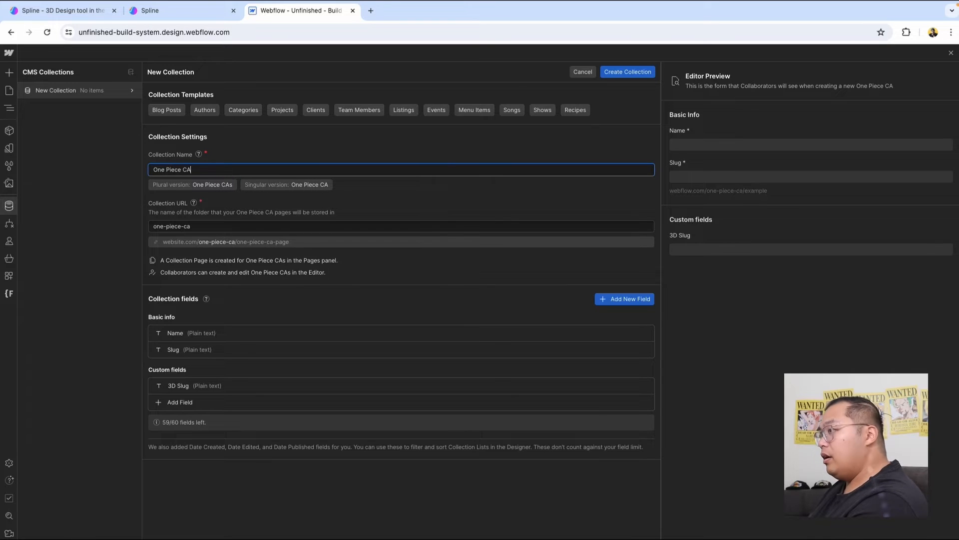
pyautogui.press('Left')
pyautogui.press('BackSpace')
pyautogui.press('BackSpace')
pyautogui.write('ar')
pyautogui.press('Return')
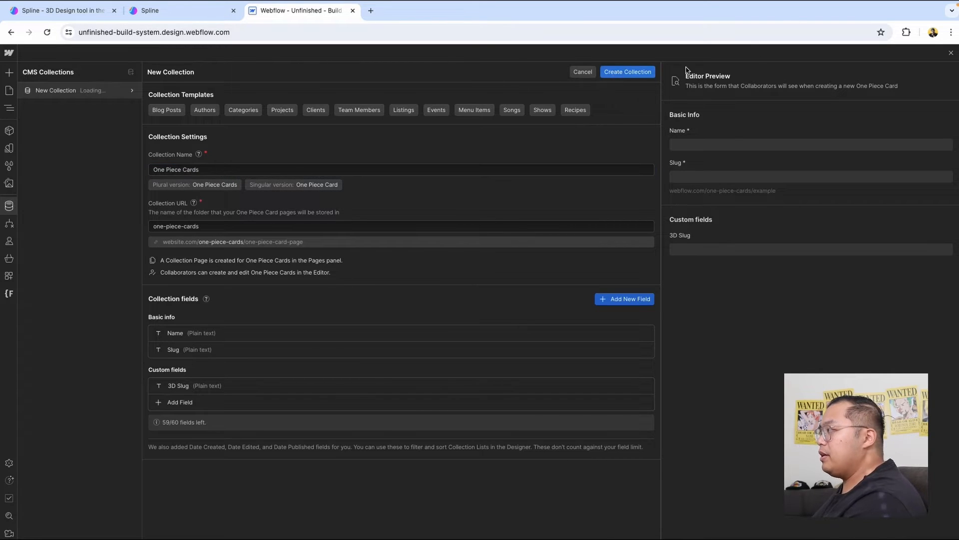
pyautogui.click(952, 53)
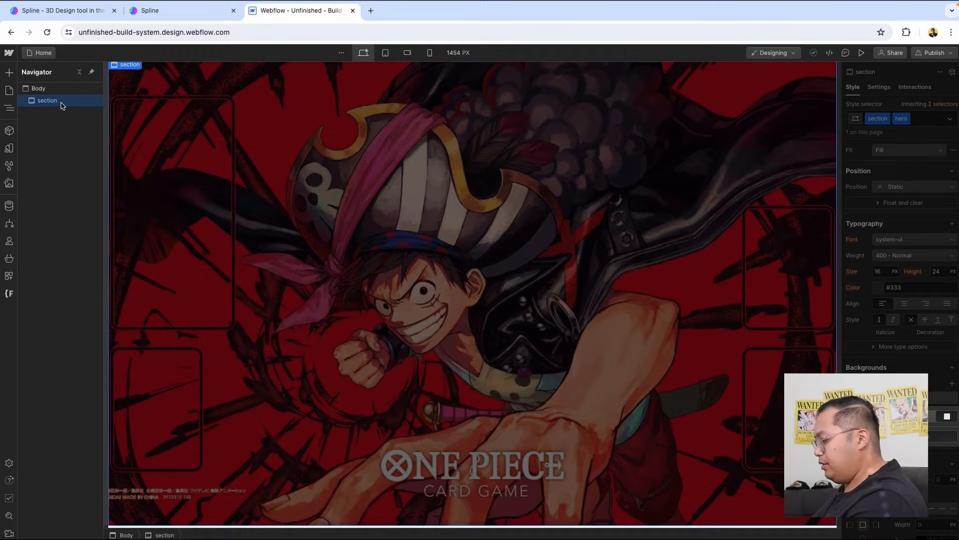
# Step: Add a div block with the class card-wrapper inside the hero section
pyautogui.press('super+e')
pyautogui.write('di')
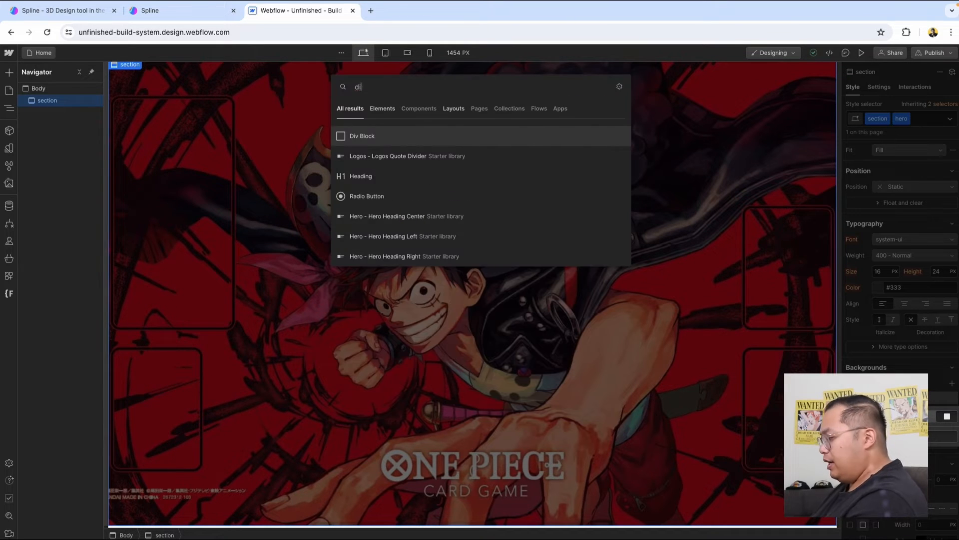
pyautogui.press('Return')
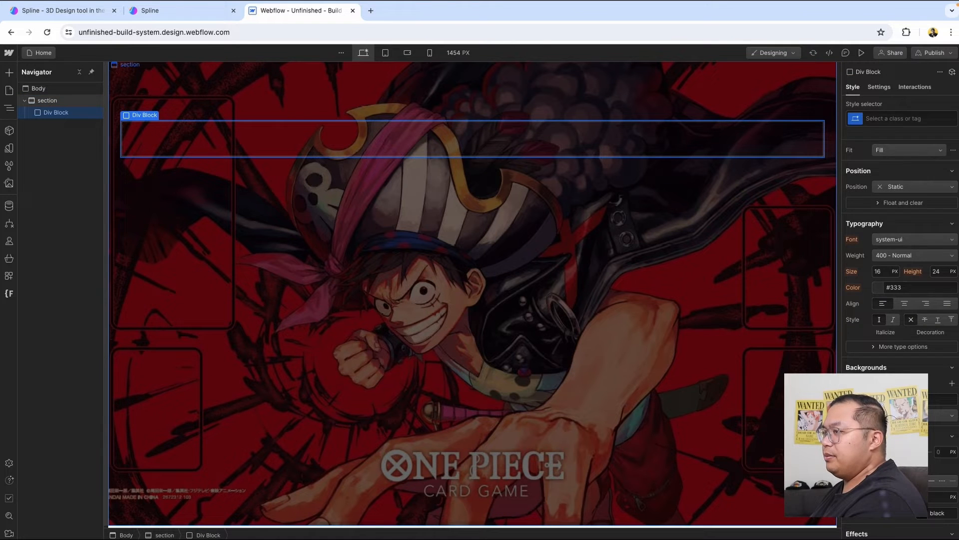
pyautogui.press('super+Return')
pyautogui.write('wrapper')
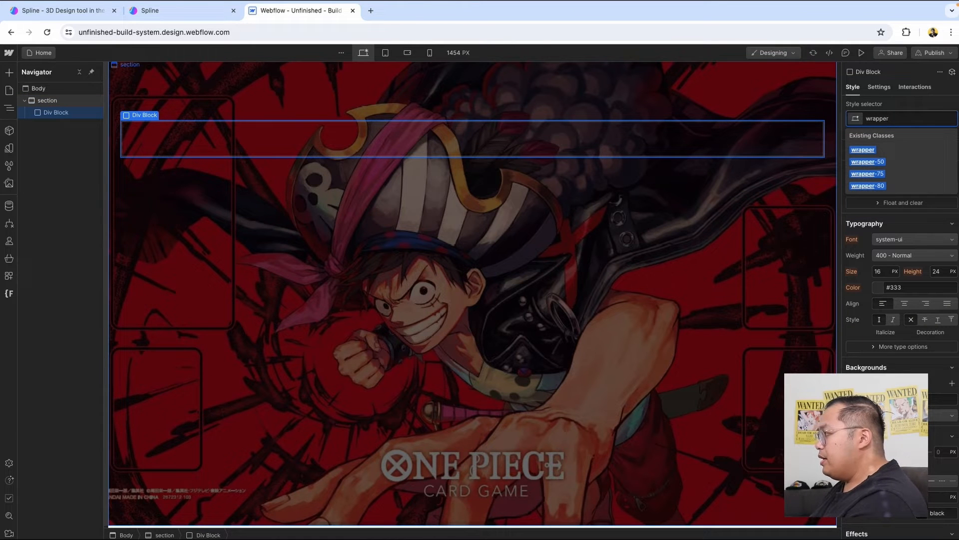
pyautogui.write('card-wrapper')
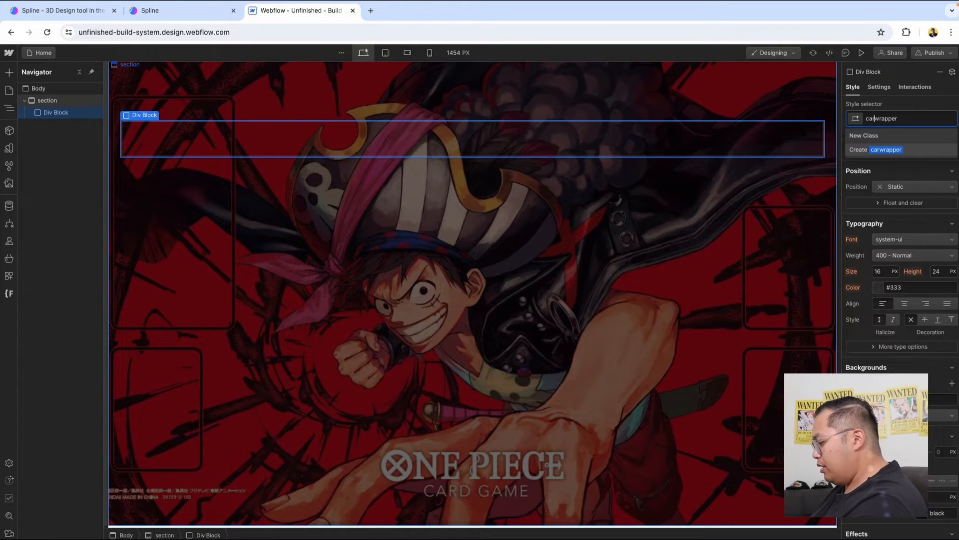
pyautogui.press('Delete')
pyautogui.press('Delete')
pyautogui.press('Delete')
pyautogui.press('Delete')
pyautogui.press('Delete')
pyautogui.press('Delete')
pyautogui.press('Delete')
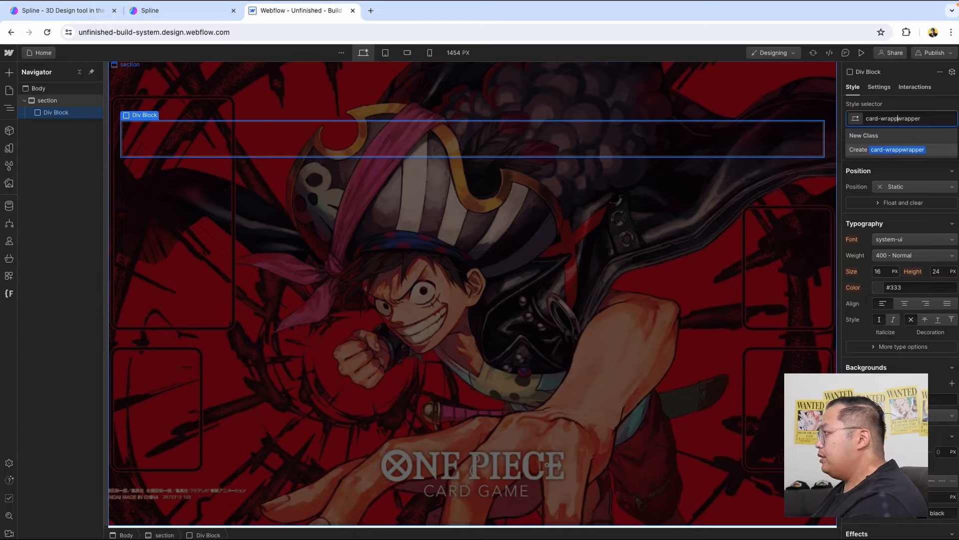
pyautogui.press('Return')
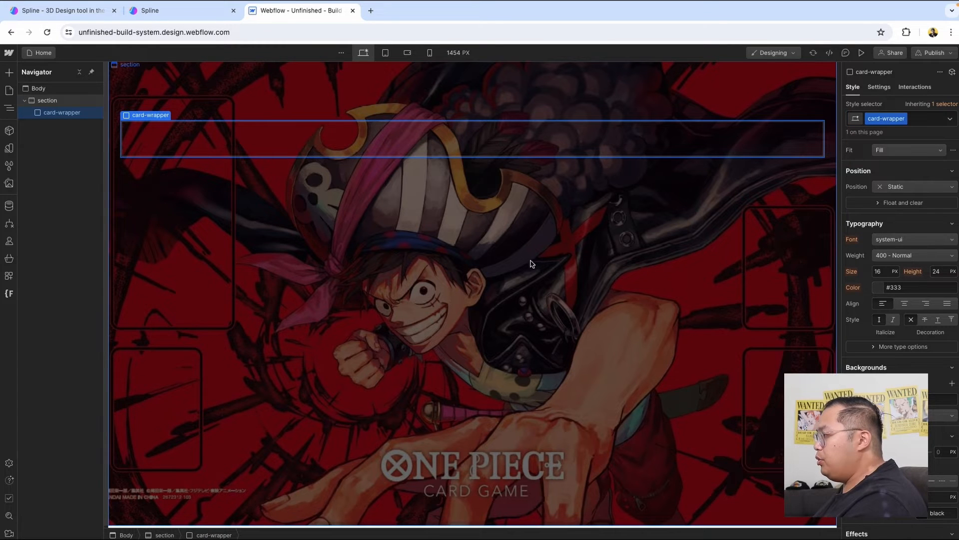
# Step: Change the card-wrapper's positioning so that it is anchored to the bottom edge of the hero section
pyautogui.scroll(5, 853, 344)
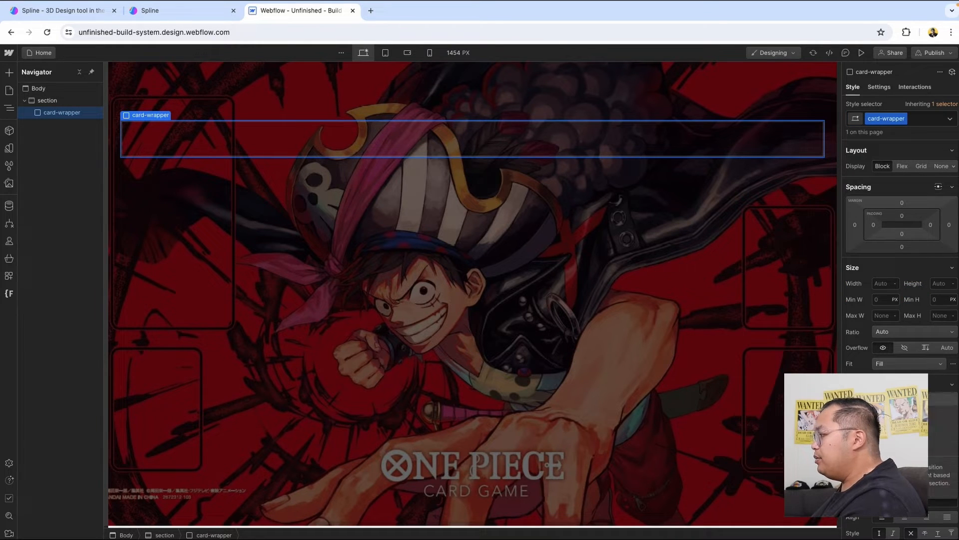
pyautogui.click(894, 423)
pyautogui.click(929, 417)
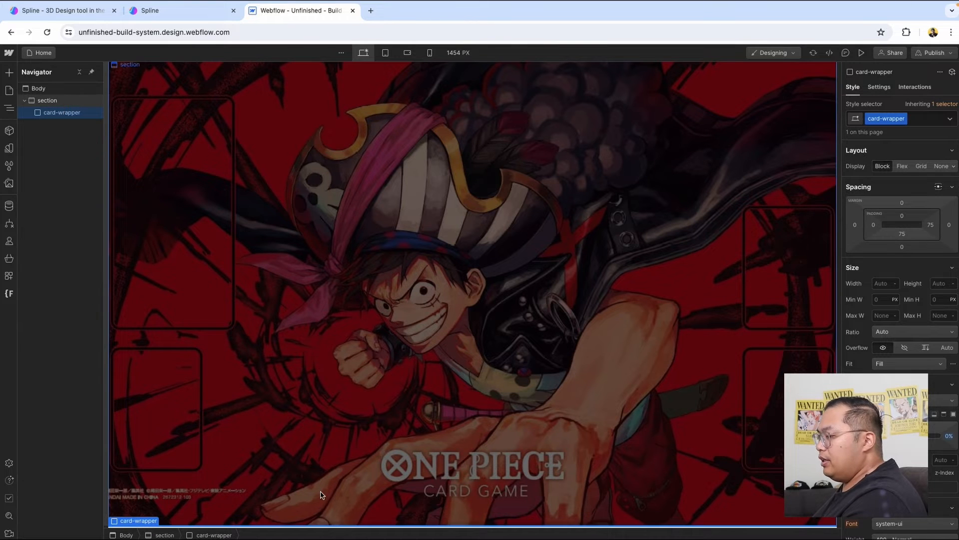
# Step: Change the hero section's position type to relative so that the card-wrapper is positioned against it
pyautogui.click(71, 100)
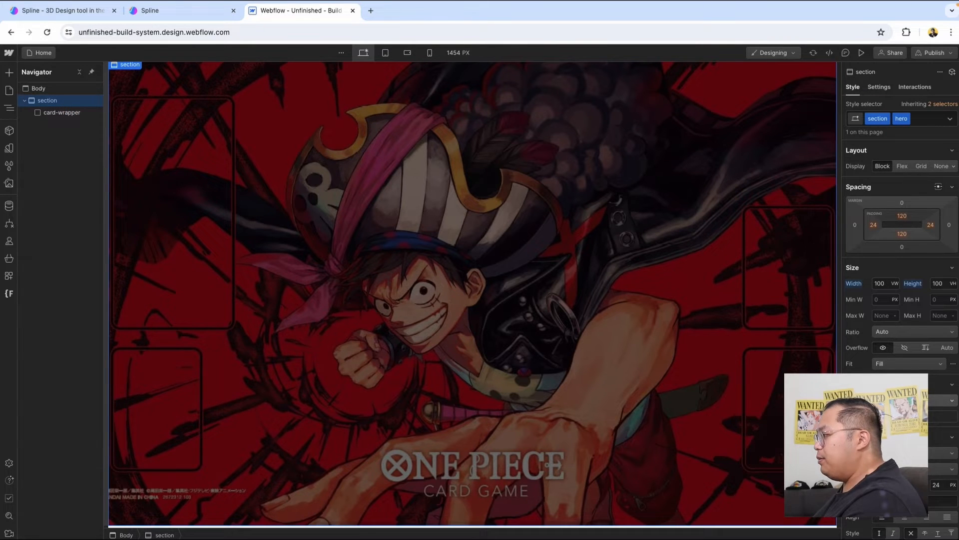
pyautogui.click(900, 400)
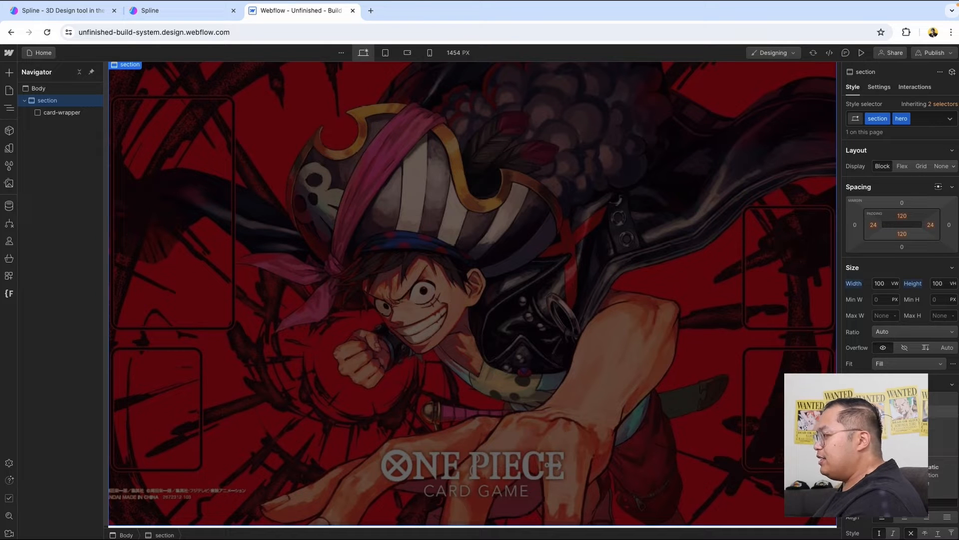
pyautogui.click(899, 411)
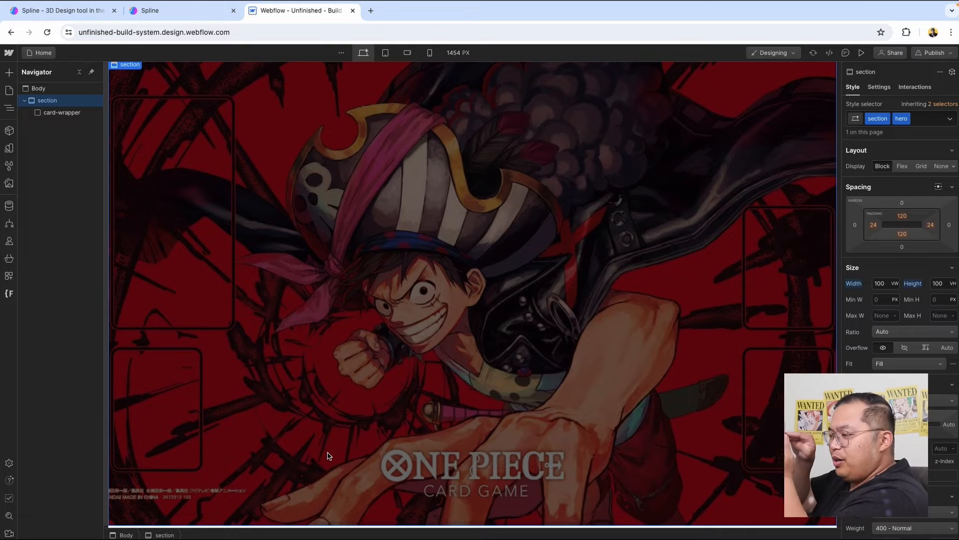
# Step: Set the card-wrapper's width to 75% and make it a flex container with its content centered on both axes
pyautogui.click(441, 233)
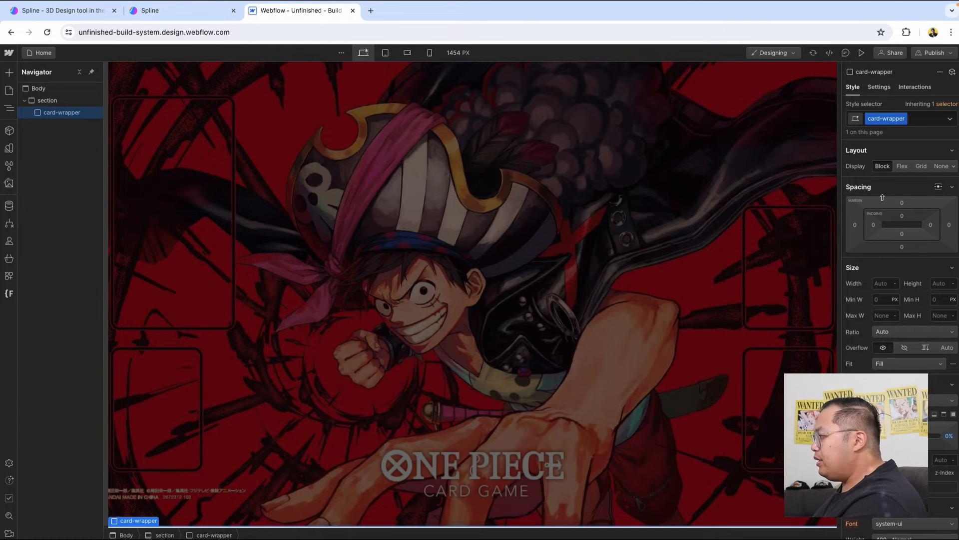
pyautogui.click(886, 283)
pyautogui.write('75%')
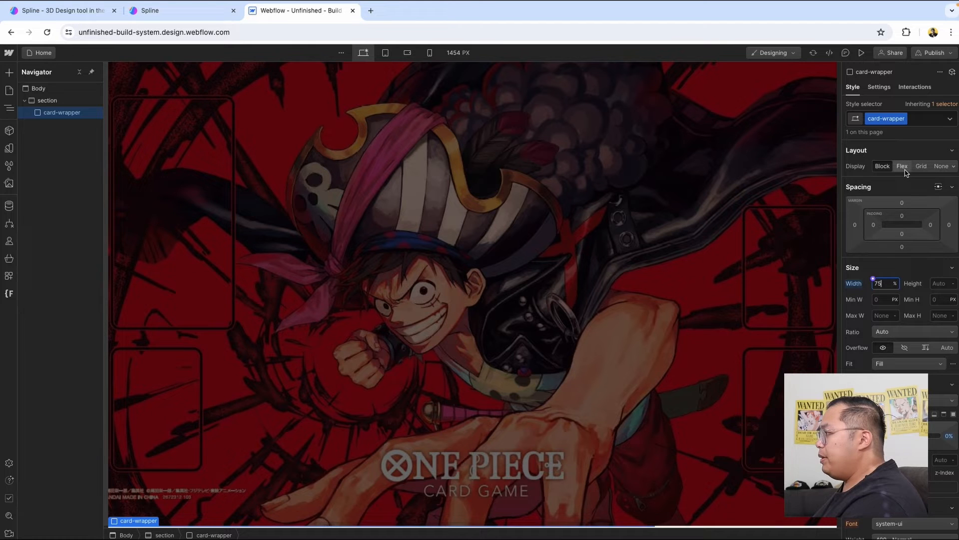
pyautogui.click(905, 170)
pyautogui.click(889, 209)
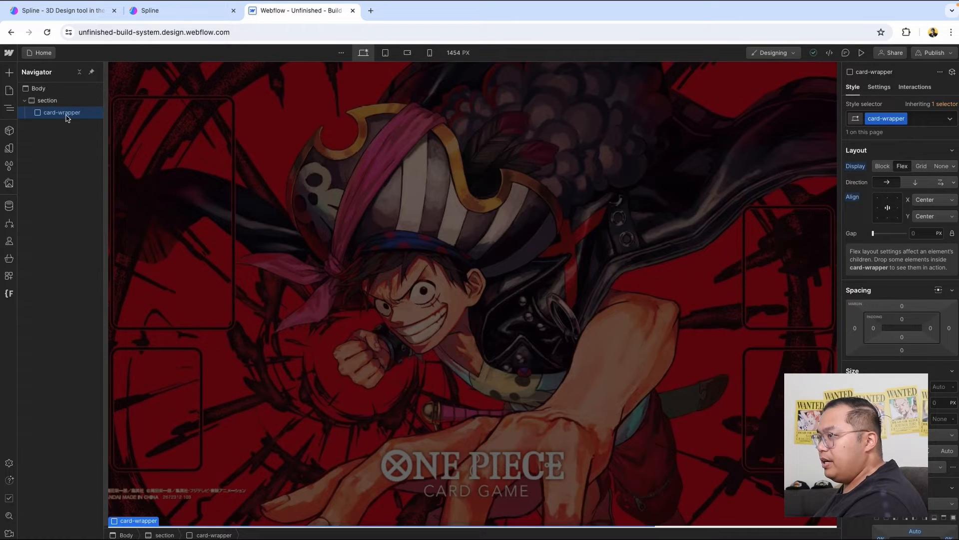
# Step: Add a div block inside the card-wrapper and nest an image element in that div block
pyautogui.hotkey('ctrl', 'k')
pyautogui.write('di')
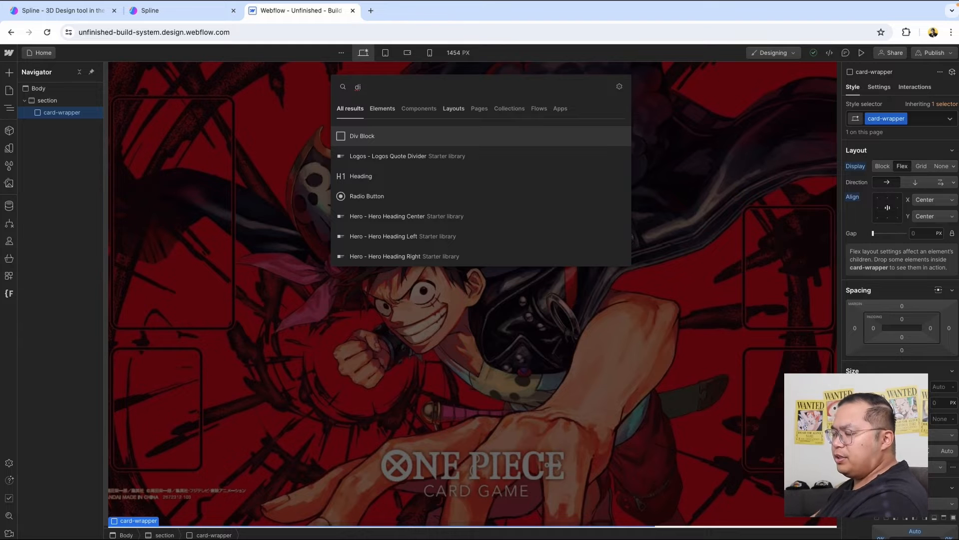
pyautogui.press('Return')
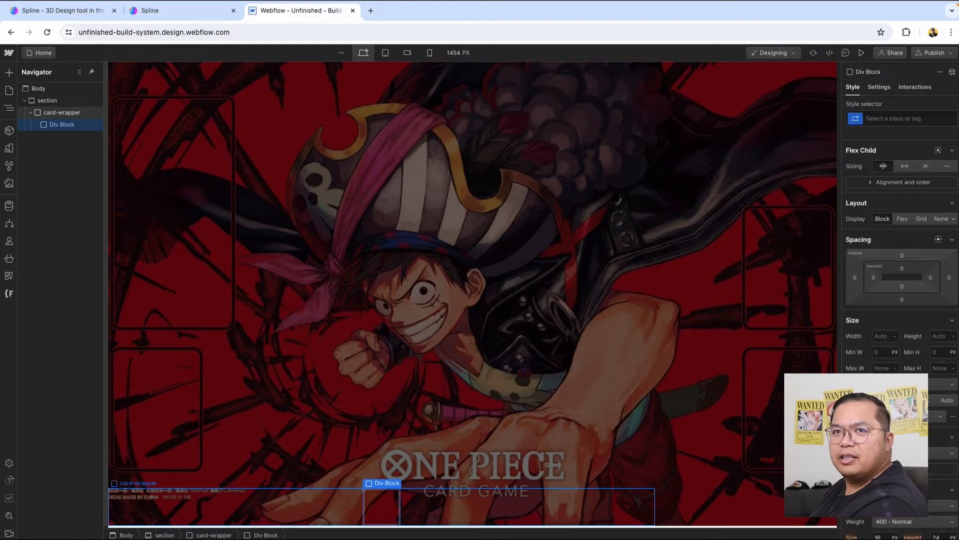
pyautogui.hotkey('ctrl', 'k')
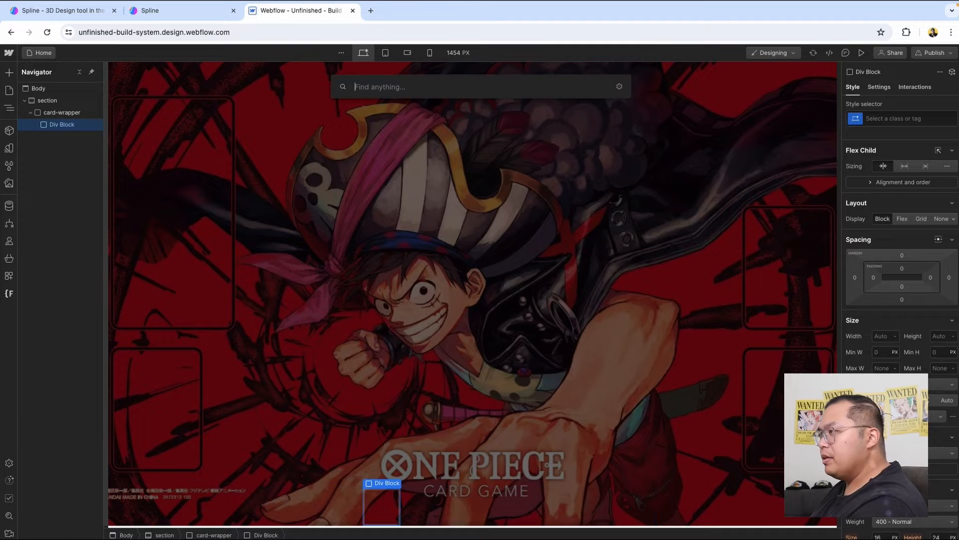
pyautogui.write('ima')
pyautogui.press('Return')
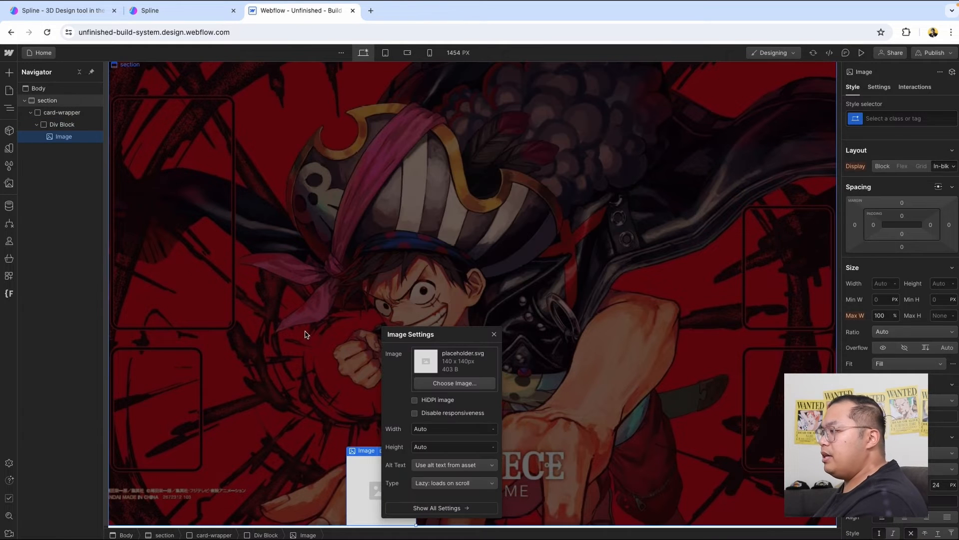
# Step: Upload zoro.webp to the assets and use it as the source of the new image element
pyautogui.click(467, 383)
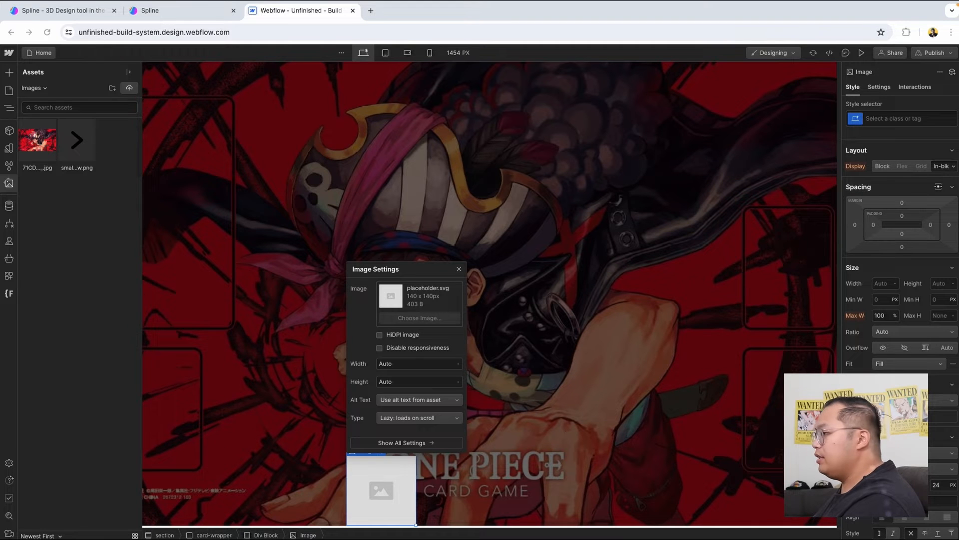
pyautogui.moveTo(214, 160); pyautogui.dragTo(109, 186)
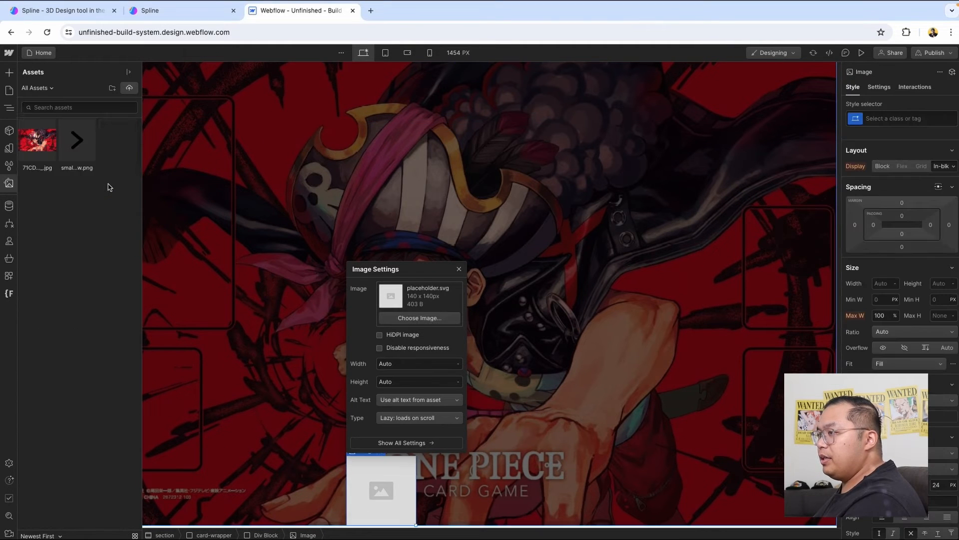
pyautogui.click(39, 148)
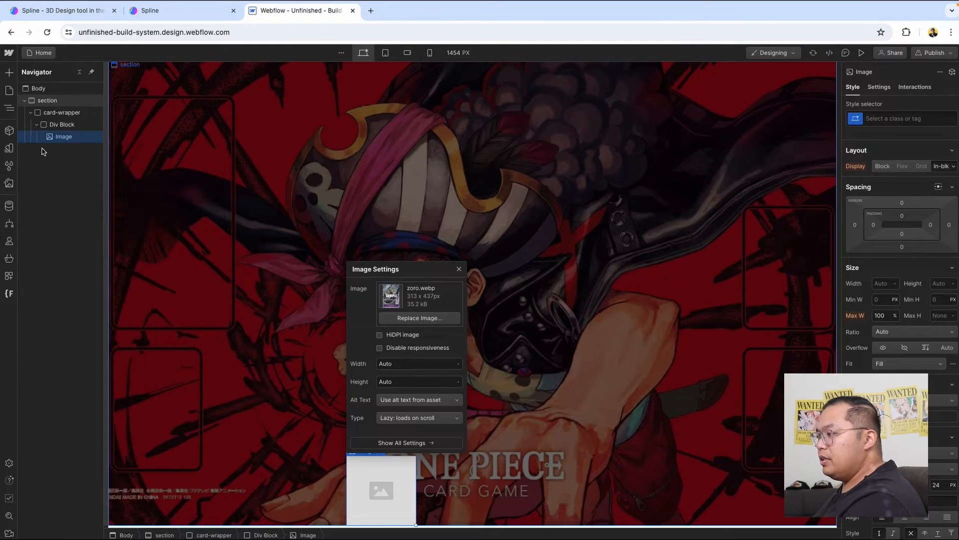
pyautogui.click(459, 269)
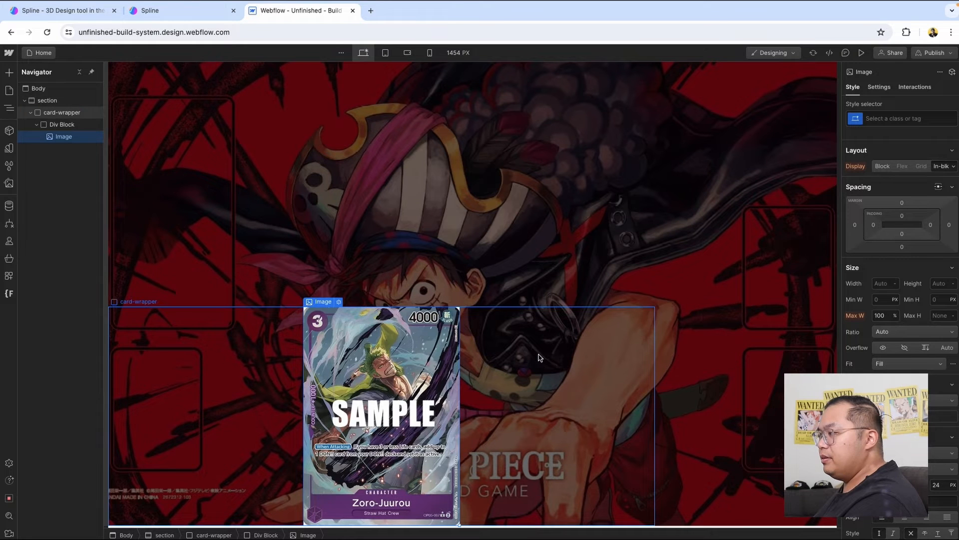
pyautogui.click(498, 278)
# Step: Give the Zoro image the class card and round its corners with a radius of about 16 px
pyautogui.click(413, 360)
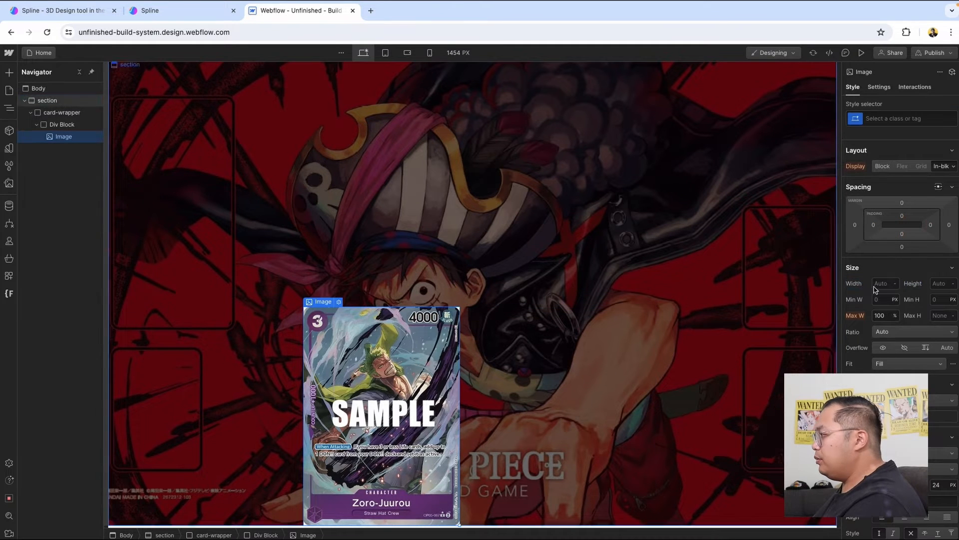
pyautogui.click(881, 118)
pyautogui.write('card')
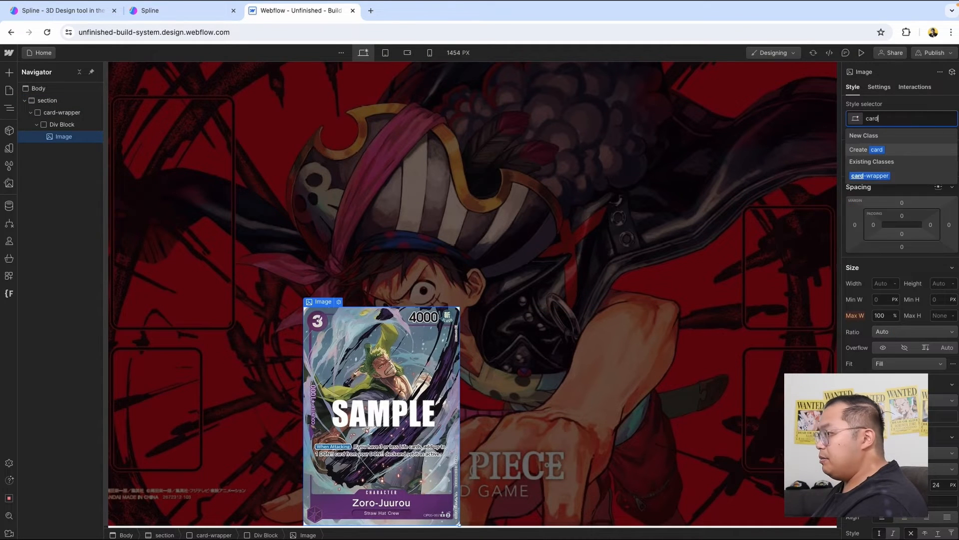
pyautogui.press('Return')
pyautogui.scroll(-4, 910, 281)
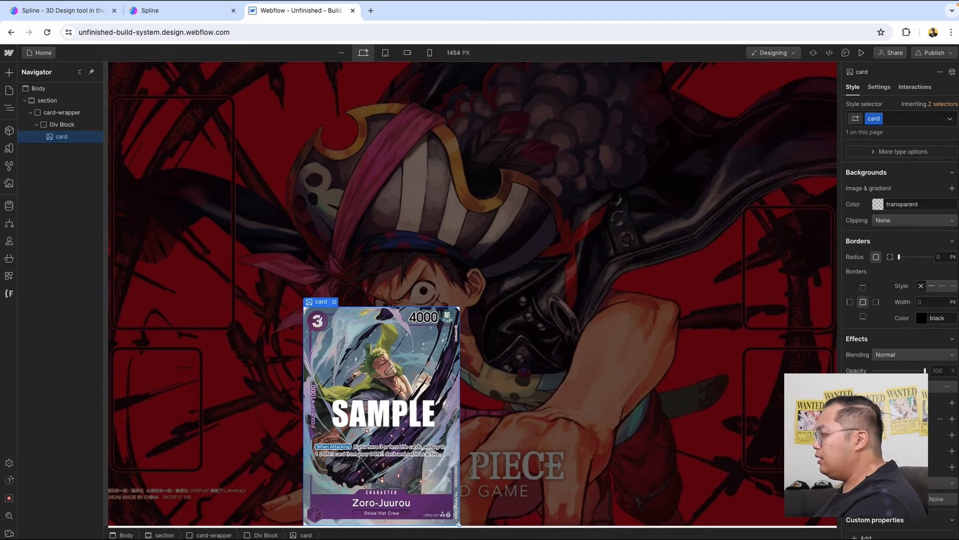
pyautogui.moveTo(897, 260); pyautogui.dragTo(916, 257)
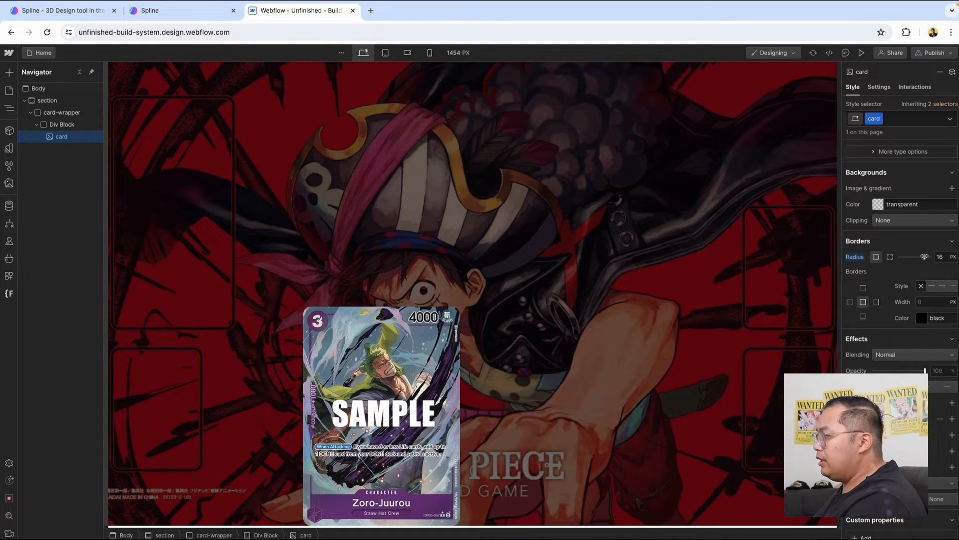
pyautogui.moveTo(924, 257); pyautogui.dragTo(923, 256)
pyautogui.scroll(4, 905, 310)
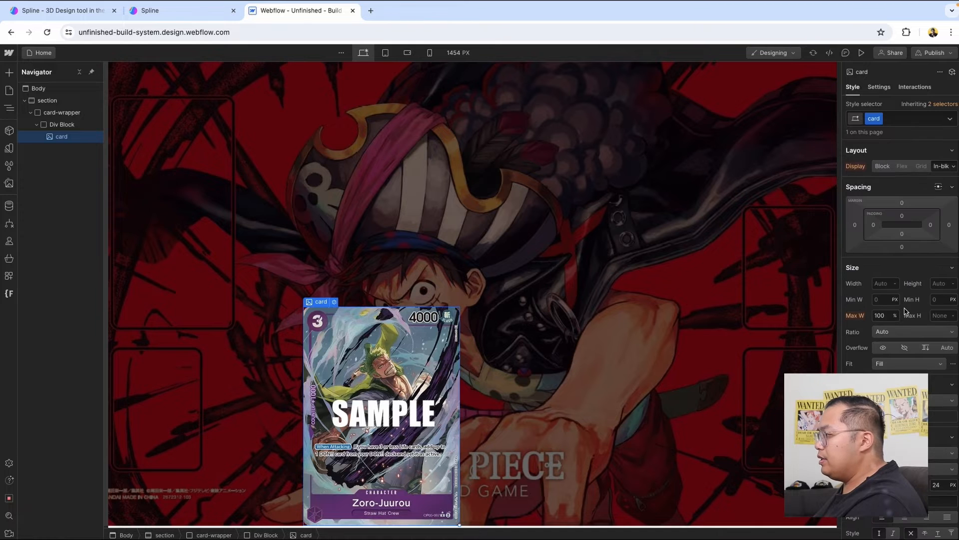
# Step: Try widths of 100 px and 200 px on the card image and settle on 150 px
pyautogui.click(882, 284)
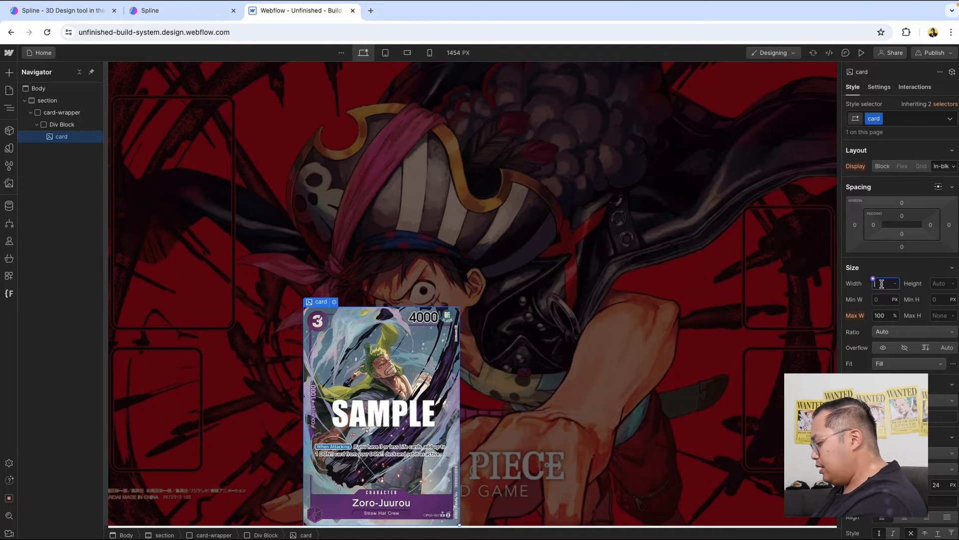
pyautogui.press('Return')
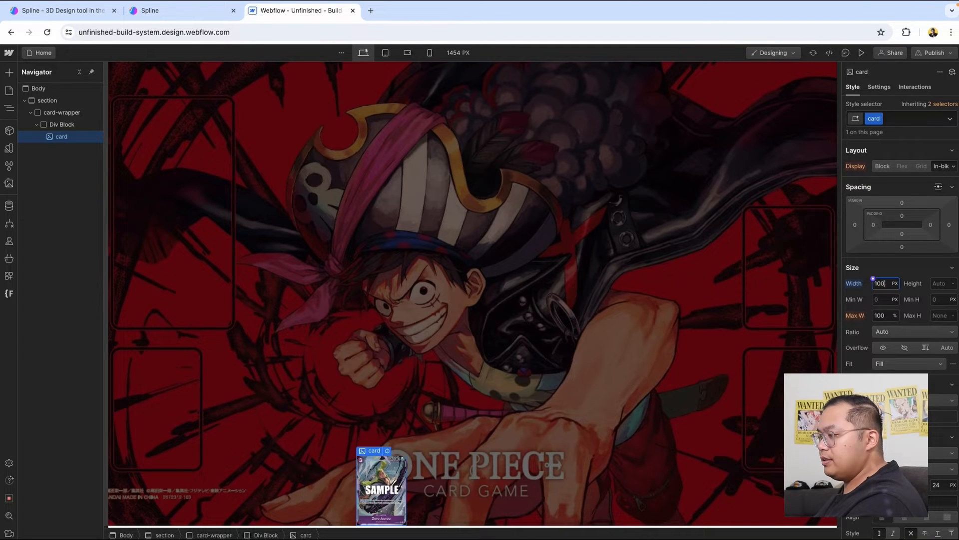
pyautogui.write('200')
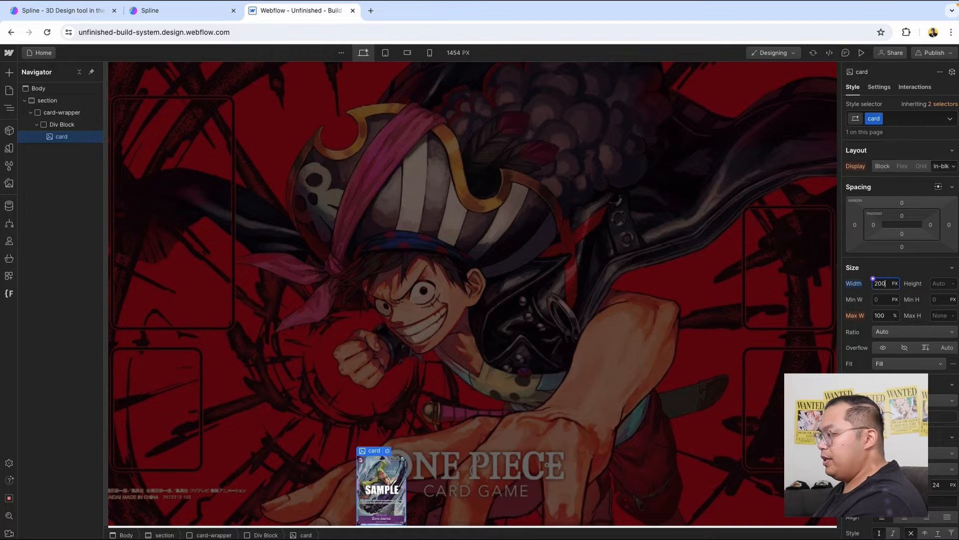
pyautogui.press('Return')
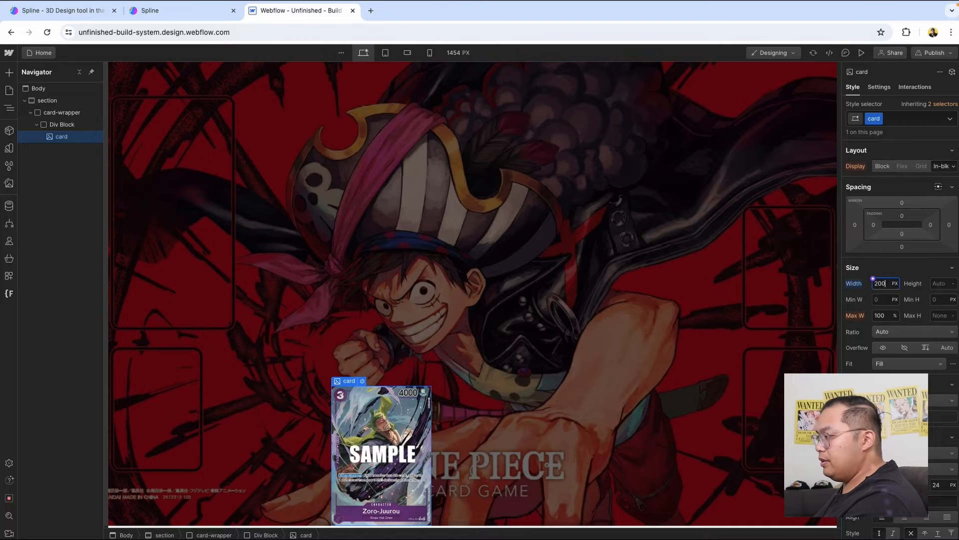
pyautogui.doubleClick(889, 285)
pyautogui.write('150')
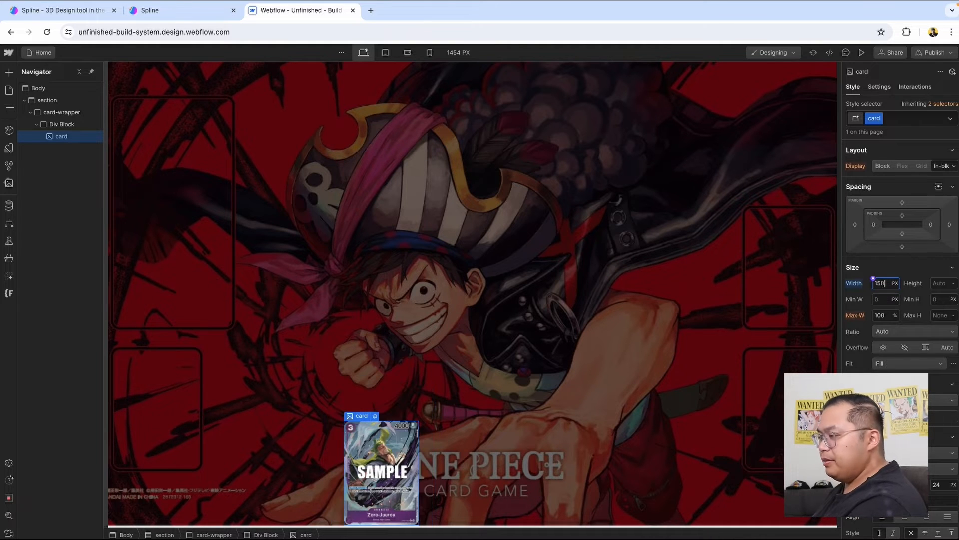
# Step: Assign the new class card-hover to the div block that contains the card image
pyautogui.click(85, 125)
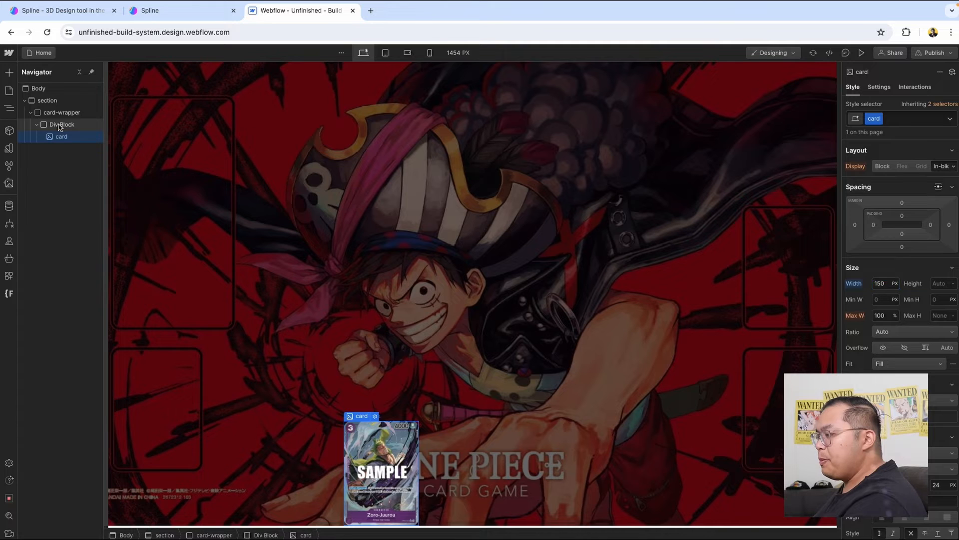
pyautogui.click(899, 118)
pyautogui.write('card')
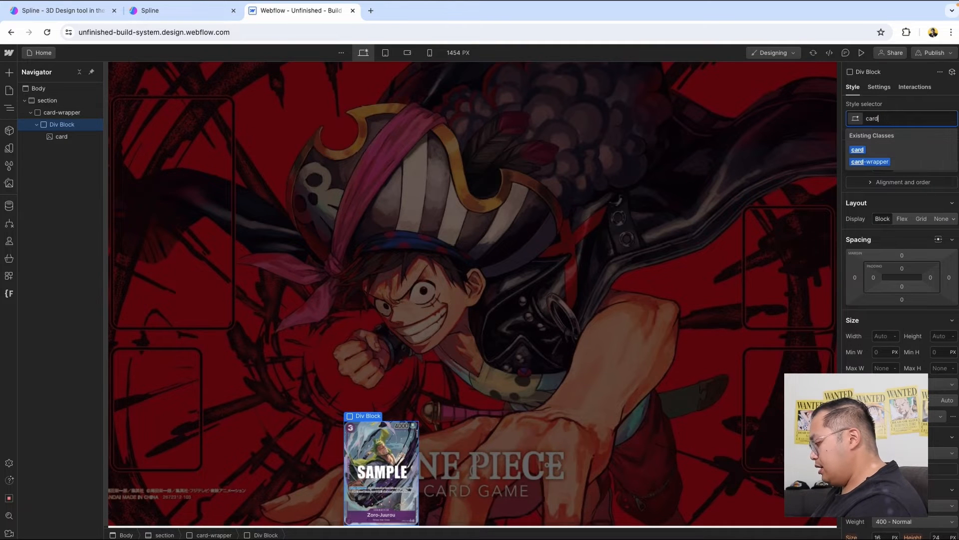
pyautogui.write('-hover')
pyautogui.press('Return')
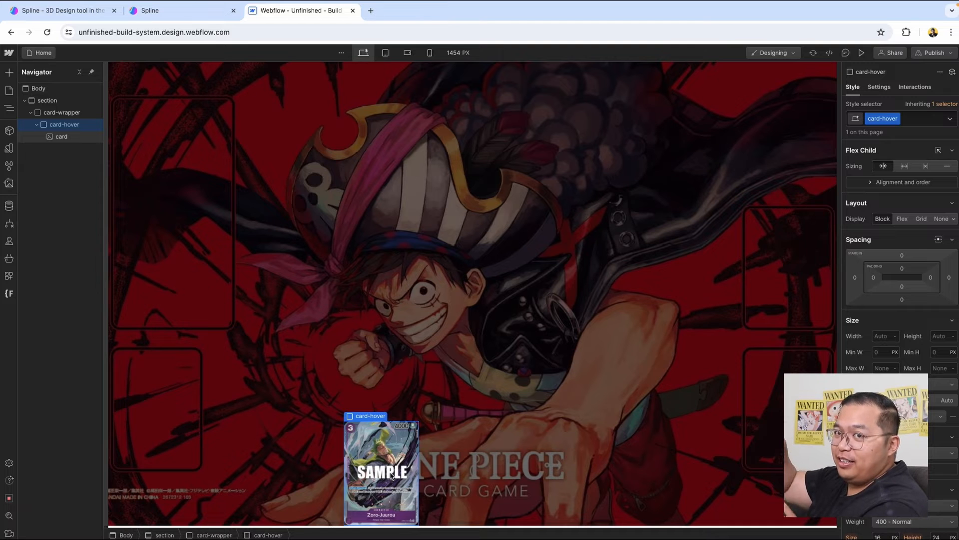
# Step: Adjust the card-wrapper's bottom offset to -20 px so that the card sits partly below the hero section's bottom edge
pyautogui.click(58, 112)
pyautogui.scroll(-1, 942, 421)
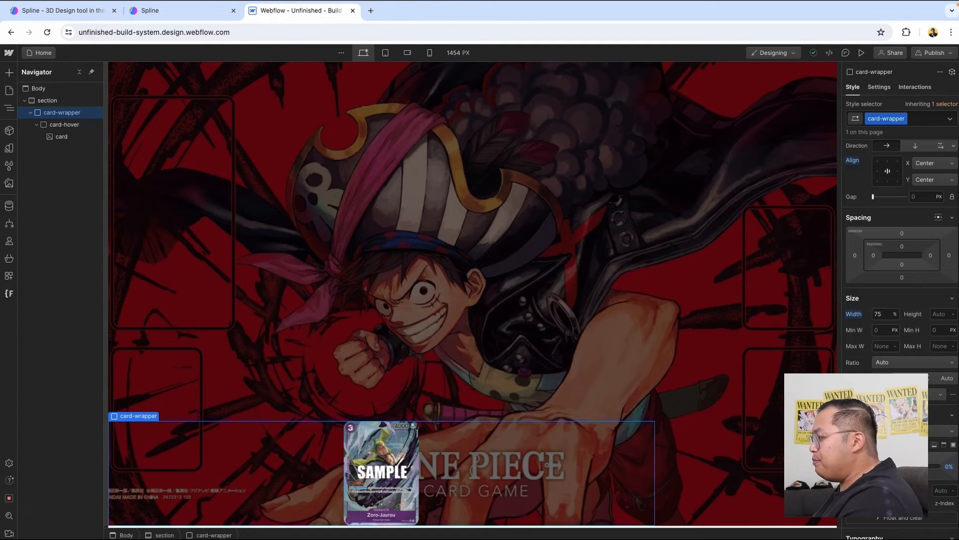
pyautogui.click(883, 466)
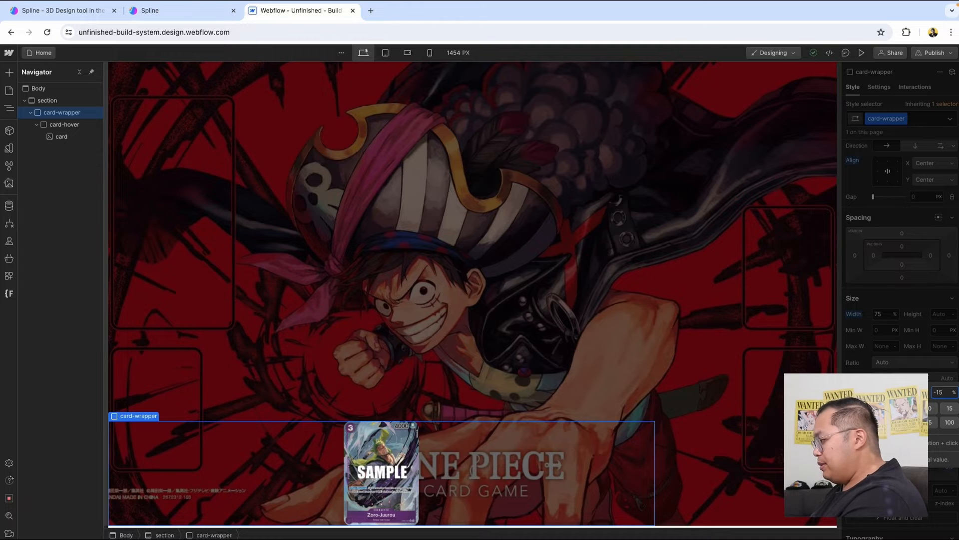
pyautogui.write('-75')
pyautogui.press('Return')
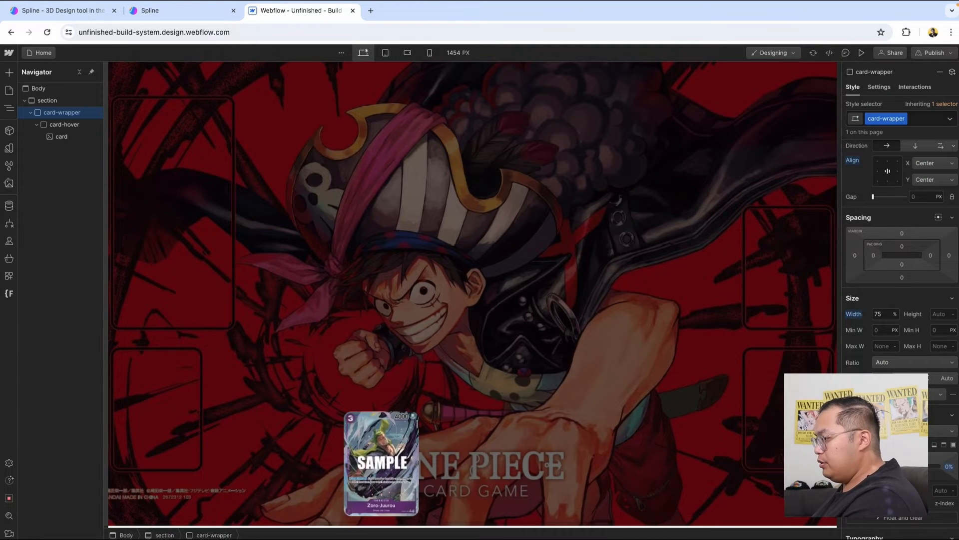
pyautogui.moveTo(902, 445); pyautogui.dragTo(902, 443)
pyautogui.click(902, 475)
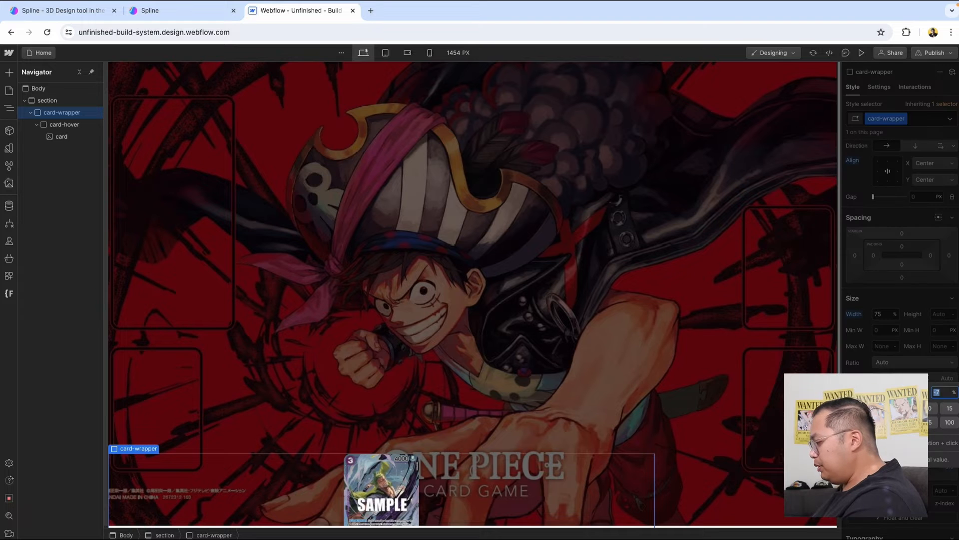
pyautogui.write('-20px')
pyautogui.press('Return')
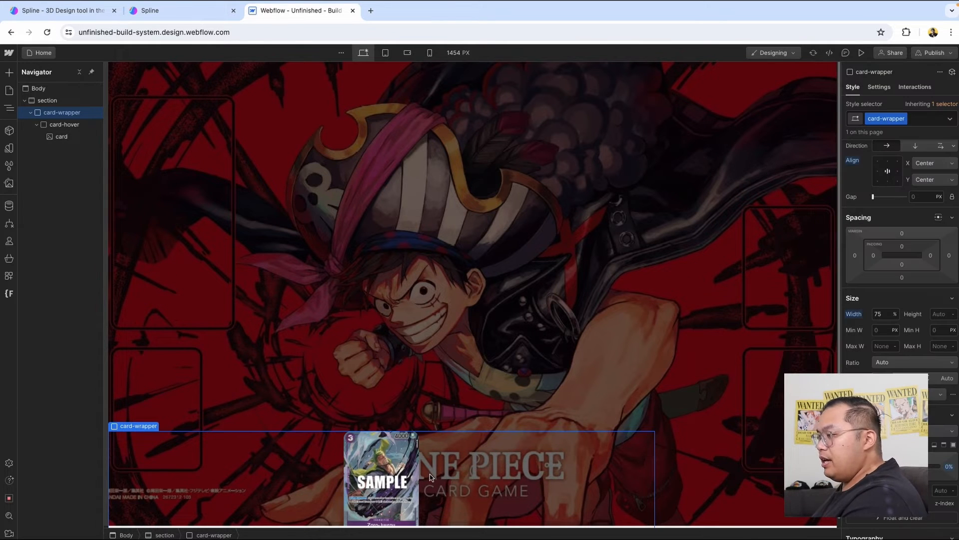
# Step: Set the card-wrapper's left and right margins to Auto to center it horizontally in the hero section
pyautogui.click(857, 259)
pyautogui.click(942, 273)
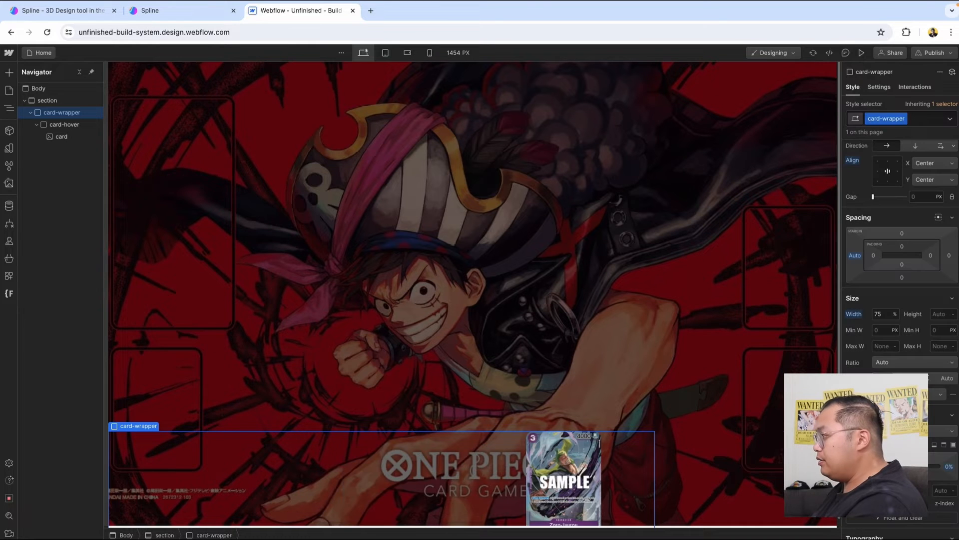
pyautogui.click(949, 256)
pyautogui.write('auto')
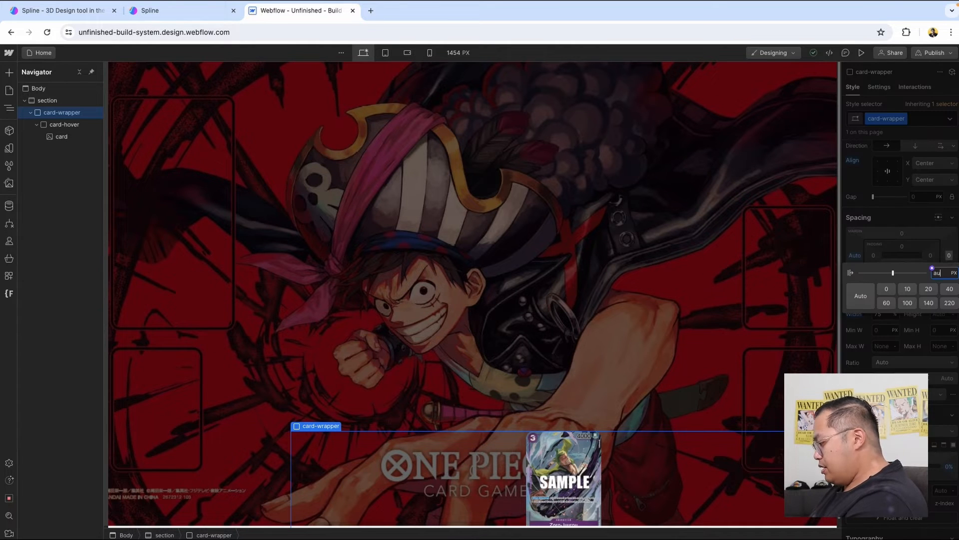
pyautogui.press('Return')
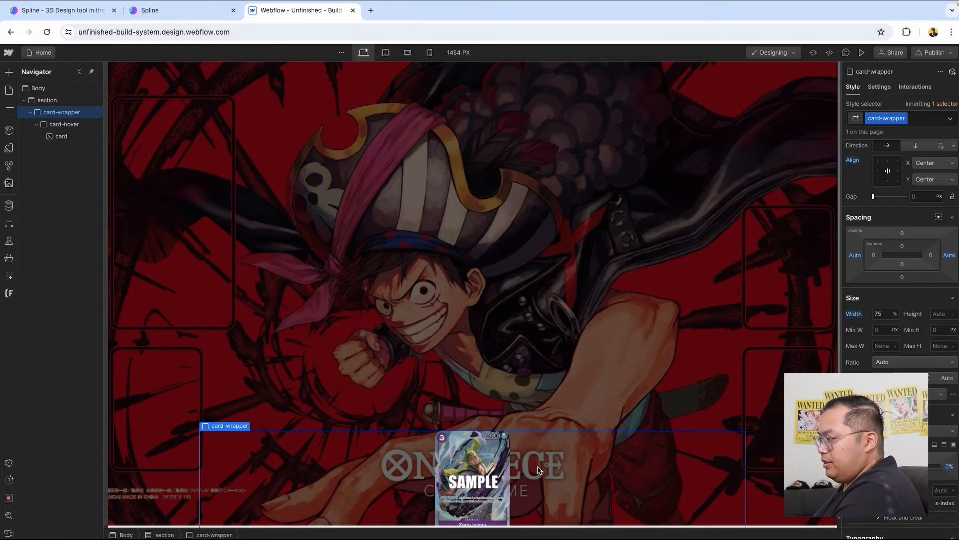
# Step: Add a mouse hover trigger to the card-hover div, with Start an animation as its on-hover action
pyautogui.click(65, 125)
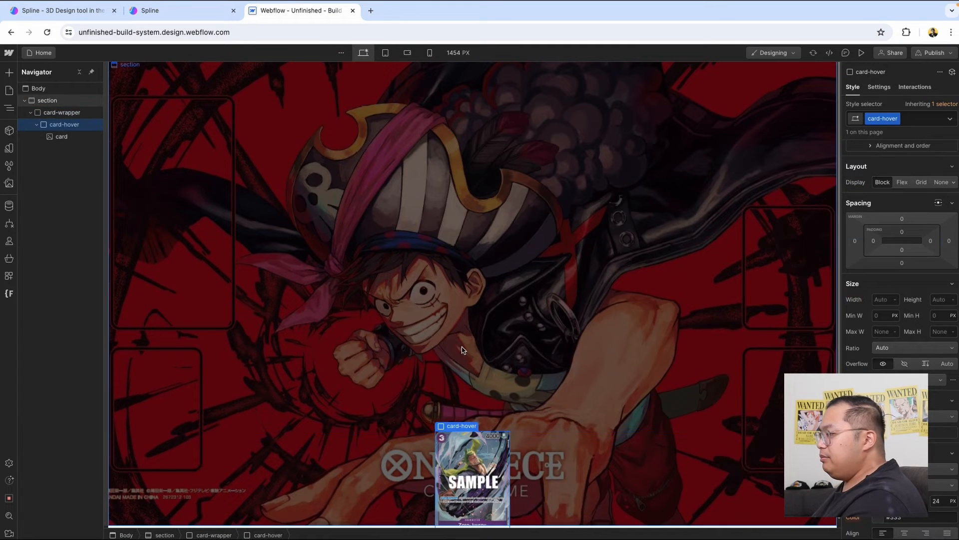
pyautogui.click(915, 87)
pyautogui.click(950, 123)
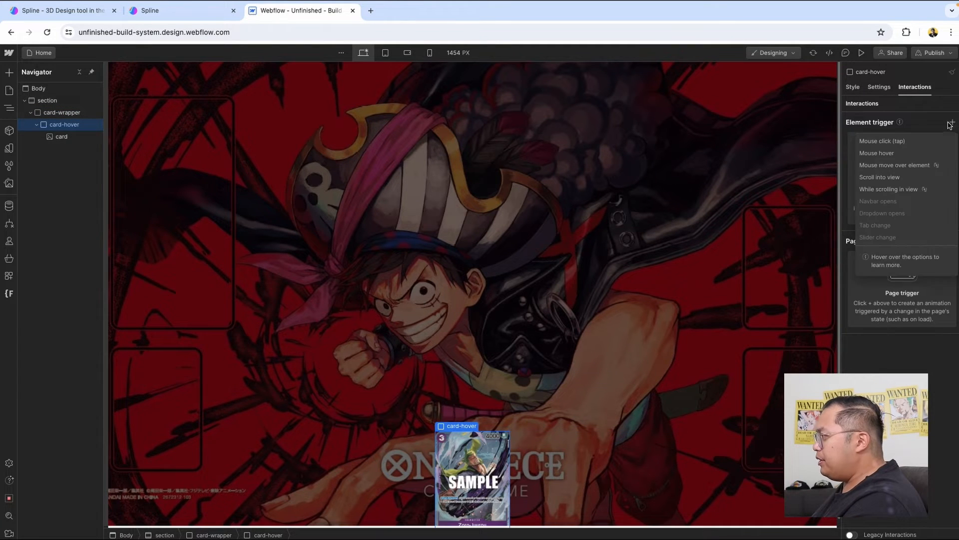
pyautogui.click(899, 153)
pyautogui.click(908, 176)
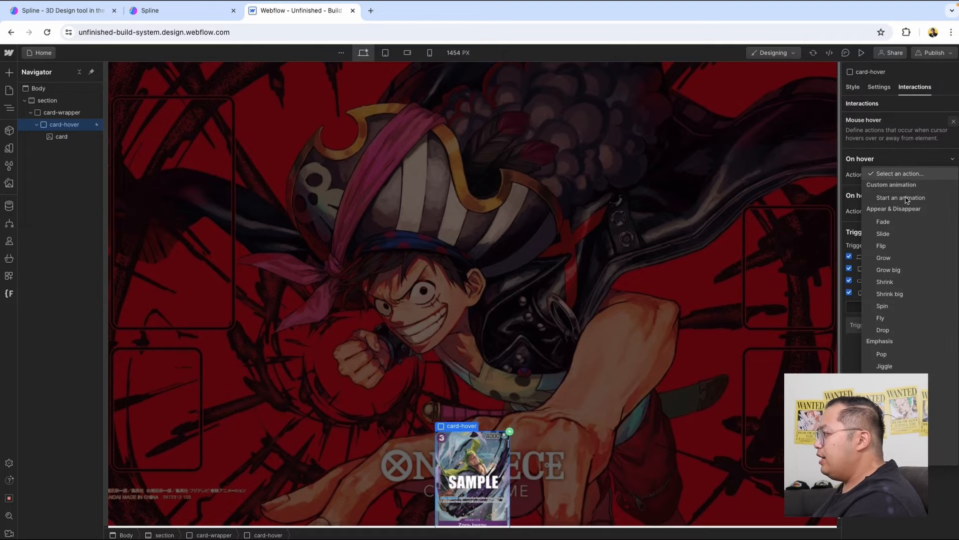
pyautogui.click(907, 199)
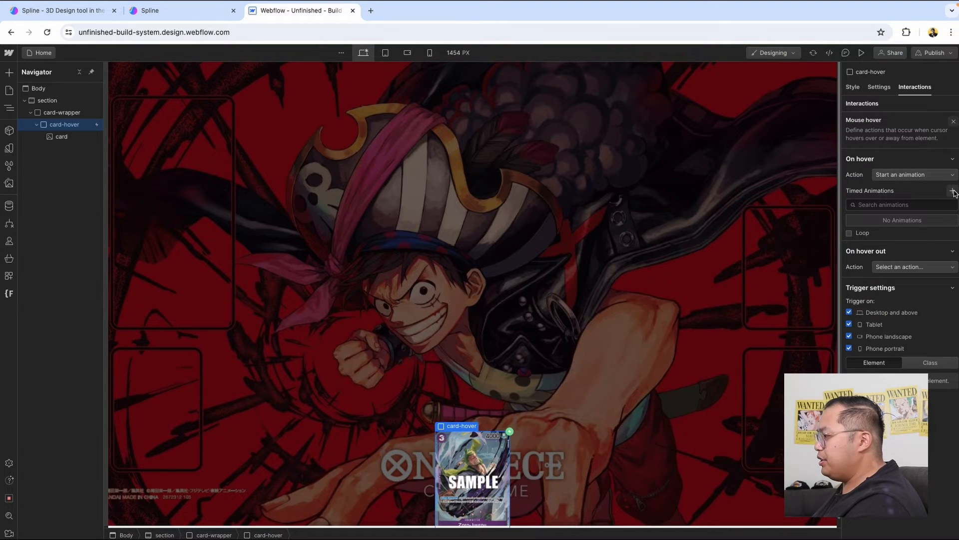
# Step: Create a new timed animation for the hover action and name it Card Movement
pyautogui.click(953, 192)
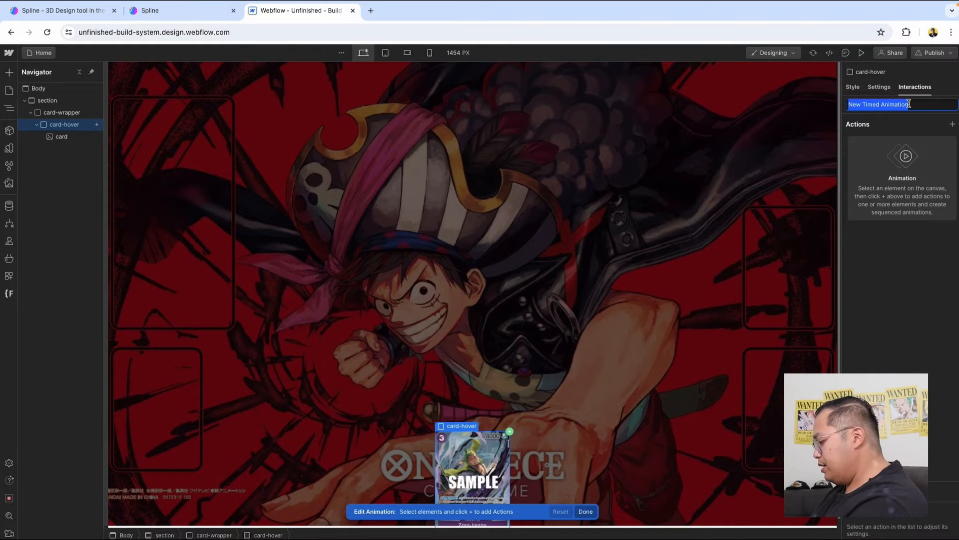
pyautogui.write('Card Move')
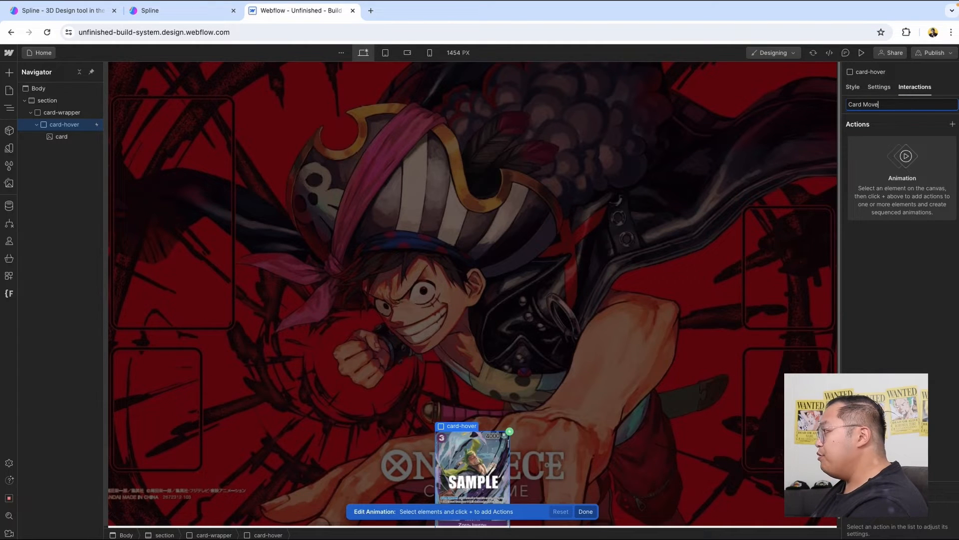
pyautogui.write('ment')
pyautogui.press('Return')
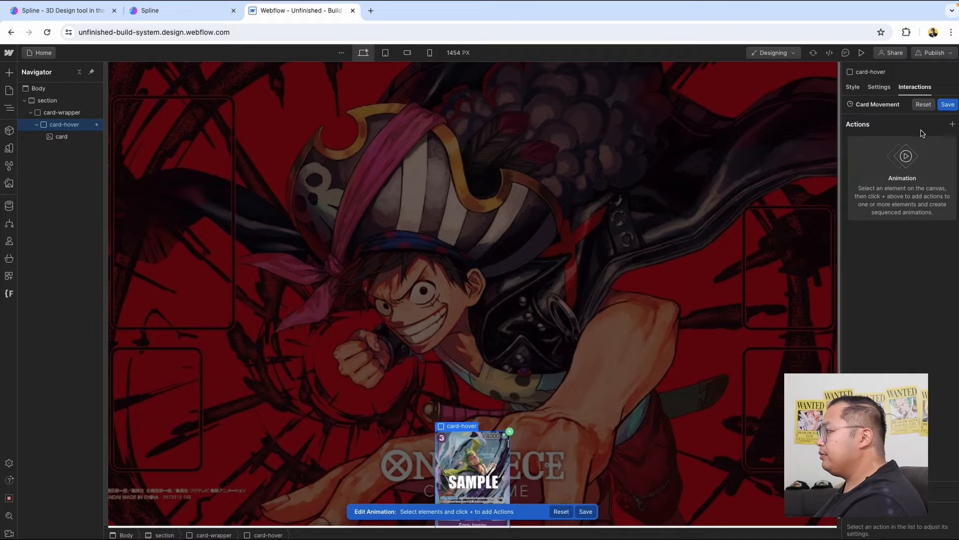
# Step: Add a Move action for card-hover to the Card Movement animation and mark it as the initial state
pyautogui.click(953, 125)
pyautogui.click(907, 180)
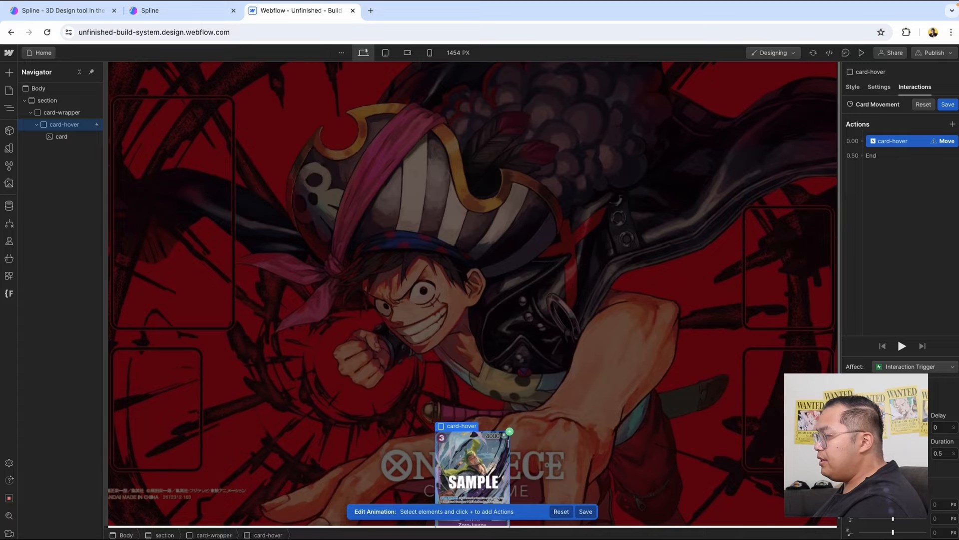
pyautogui.click(850, 402)
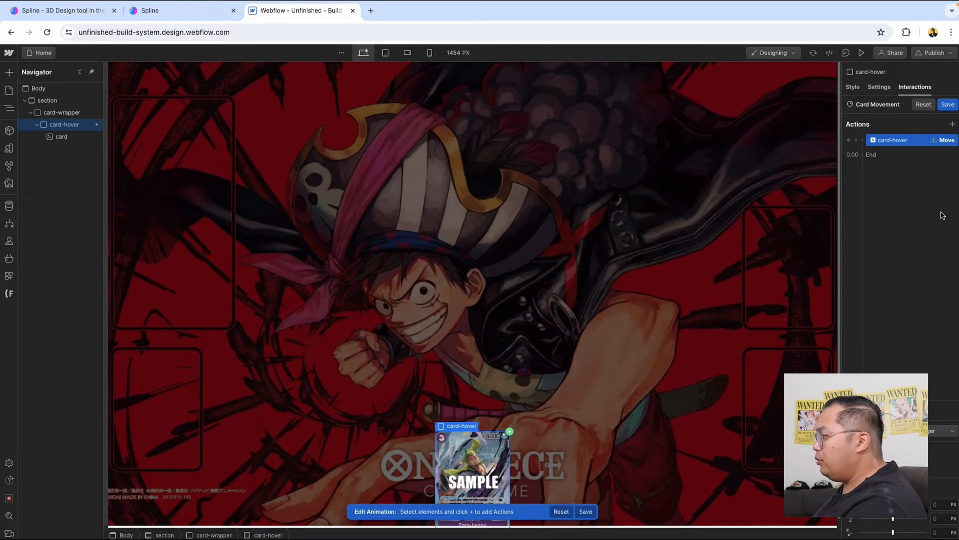
# Step: Add a second Move action for card-hover after the initial state, with a Y offset of -25 px
pyautogui.click(880, 158)
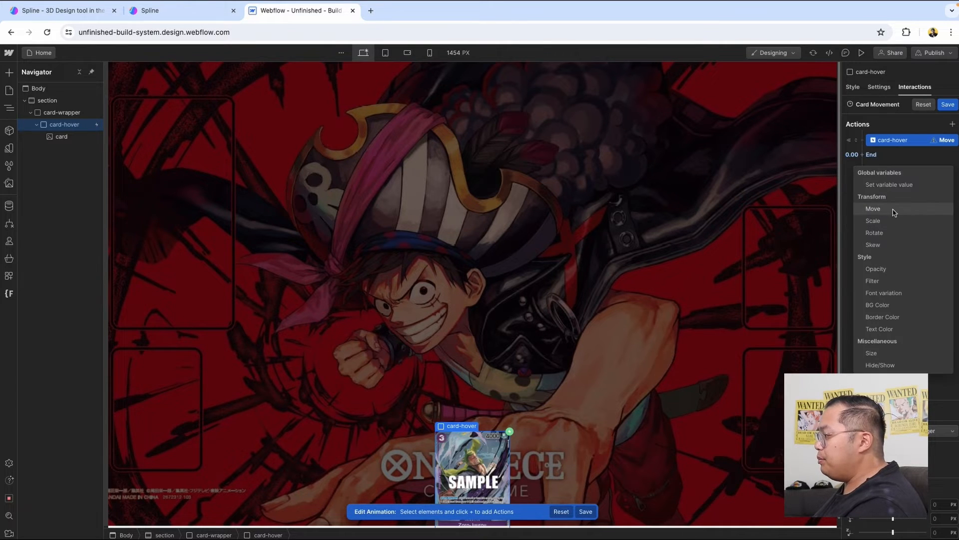
pyautogui.click(879, 208)
pyautogui.moveTo(893, 518); pyautogui.dragTo(892, 518)
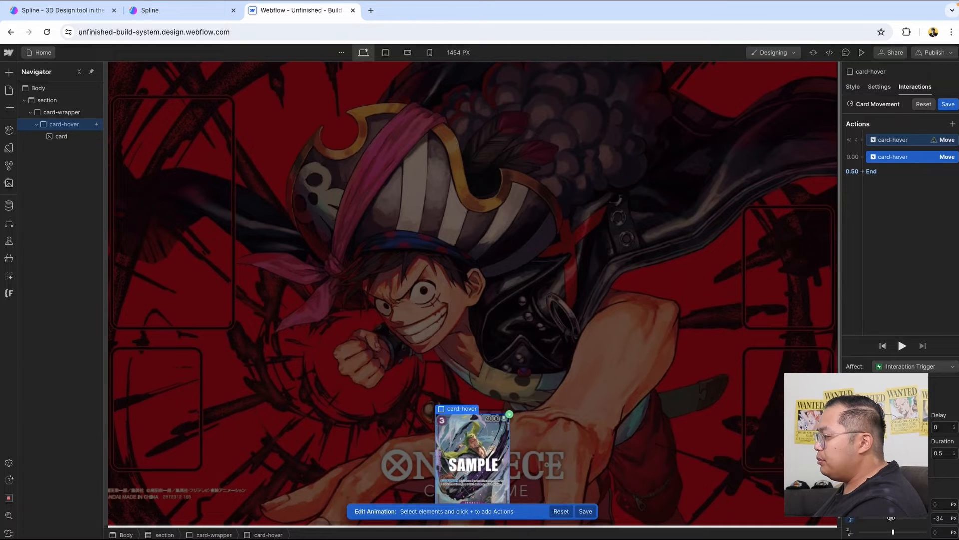
pyautogui.click(934, 517)
pyautogui.write('-25')
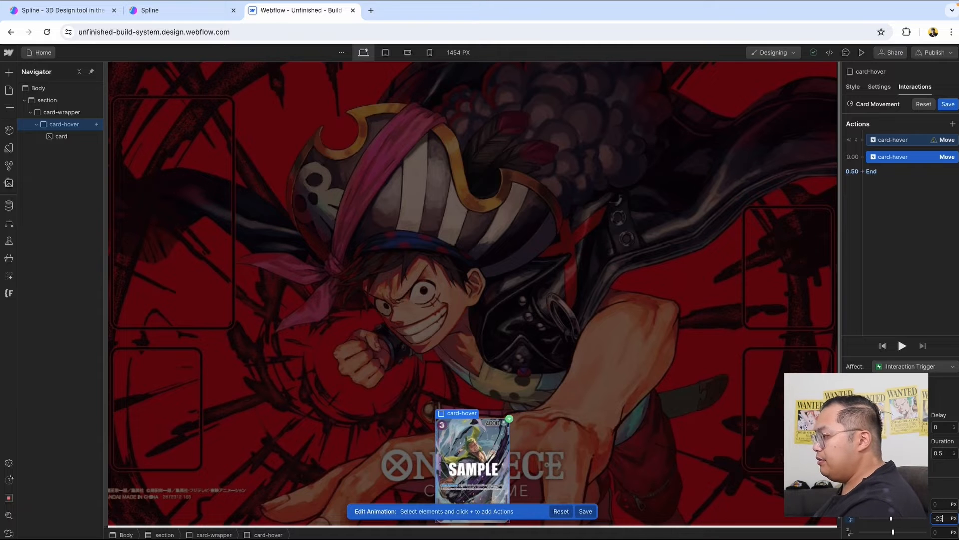
# Step: Reduce the upward travel of the second Move action by setting its Y offset to -15 px
pyautogui.click(919, 142)
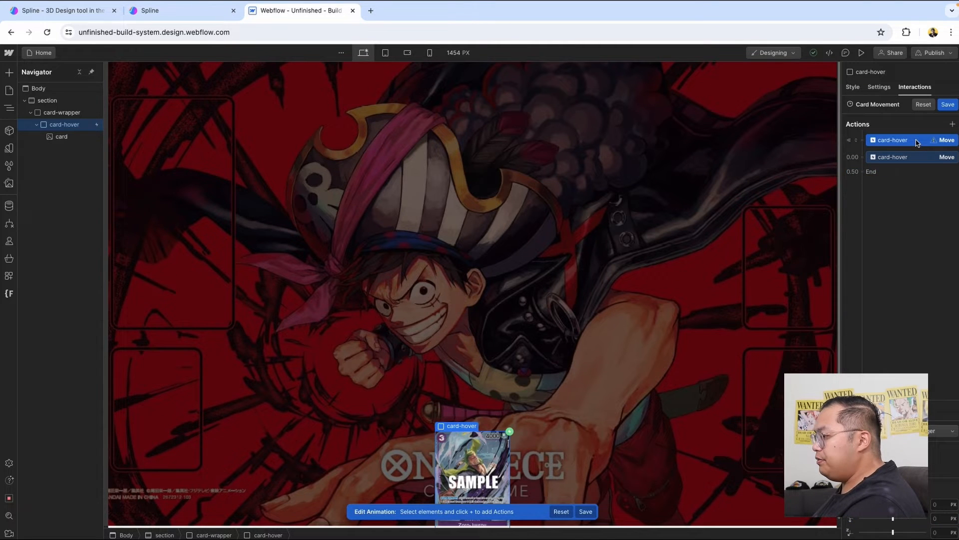
pyautogui.click(910, 157)
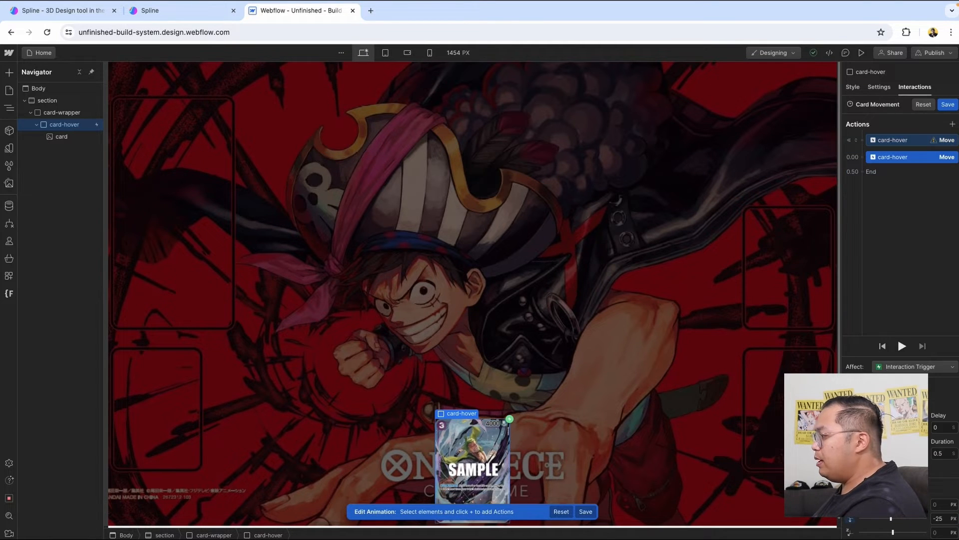
pyautogui.click(943, 517)
pyautogui.press('Right')
pyautogui.press('Left')
pyautogui.press('BackSpace')
pyautogui.write('1')
# Step: Set the second Move action's duration to 0.2 s and its easing to Ease
pyautogui.click(944, 453)
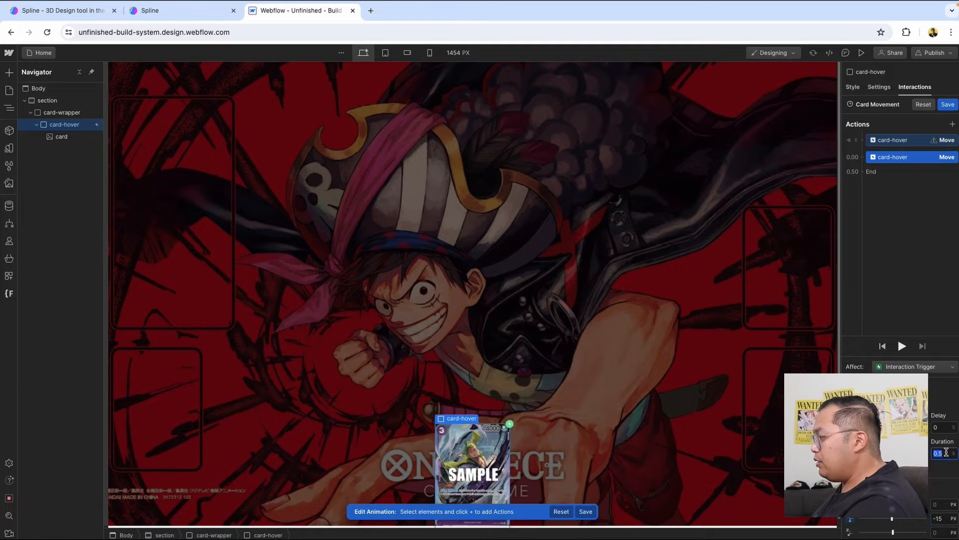
pyautogui.write('.')
pyautogui.write('0.2')
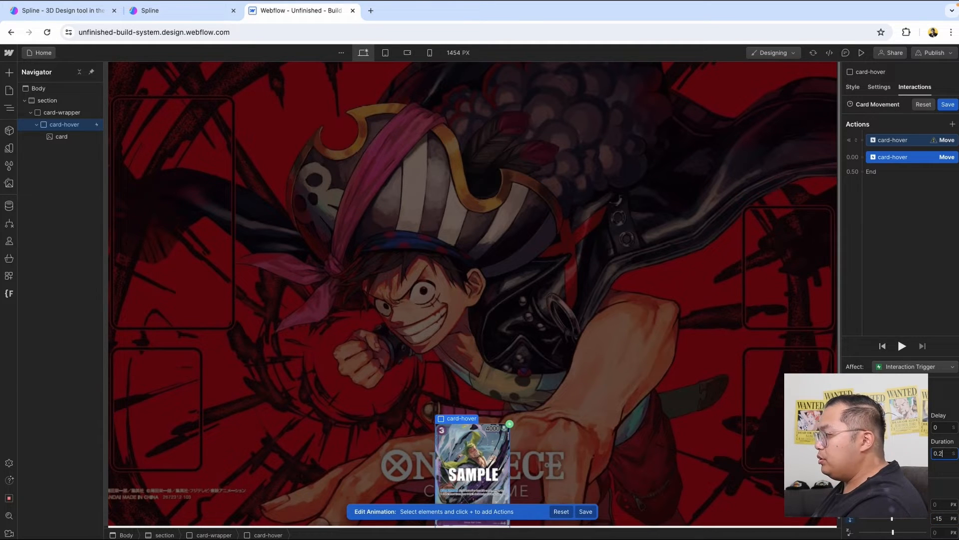
pyautogui.click(880, 427)
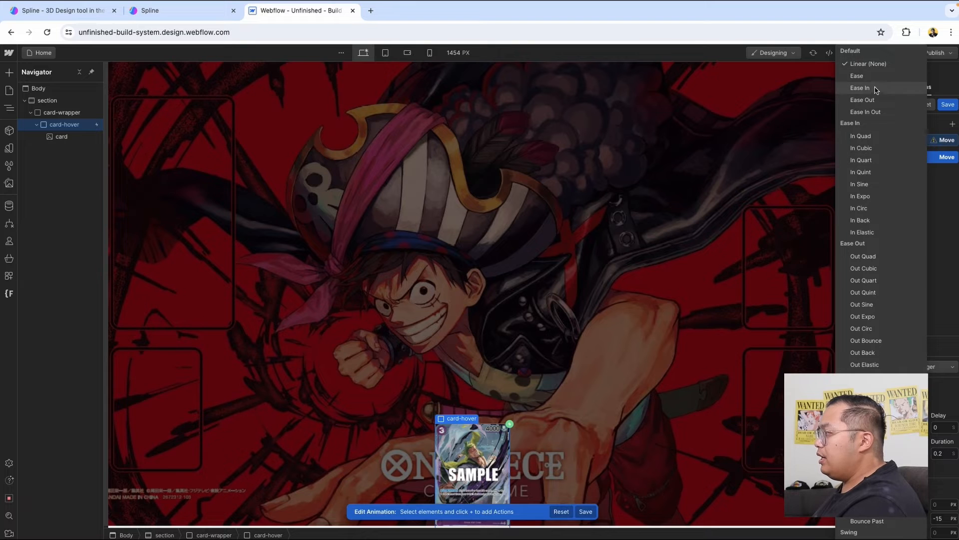
pyautogui.click(878, 79)
# Step: Set the initial-state Move action's Y offset to 0 px, and save the Card Movement animation after a preview
pyautogui.click(929, 141)
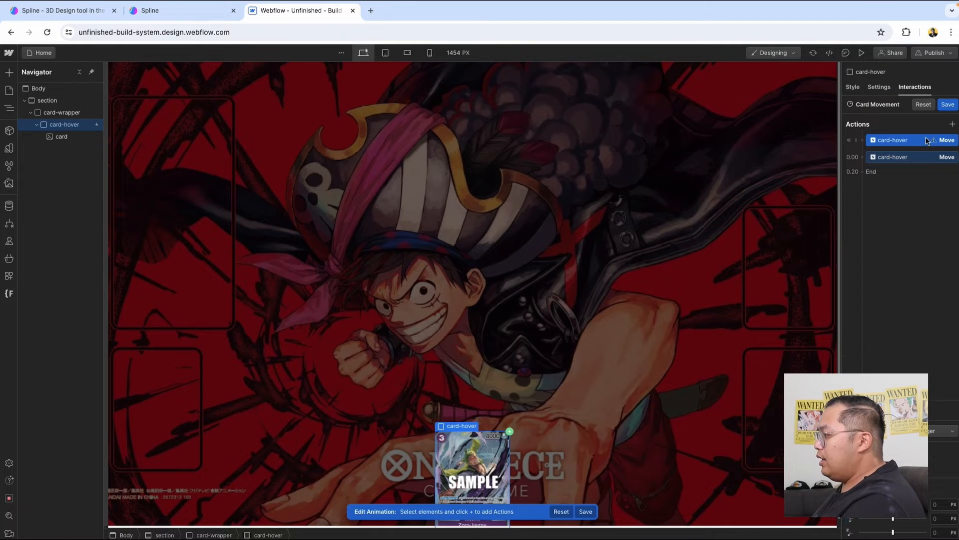
pyautogui.click(942, 517)
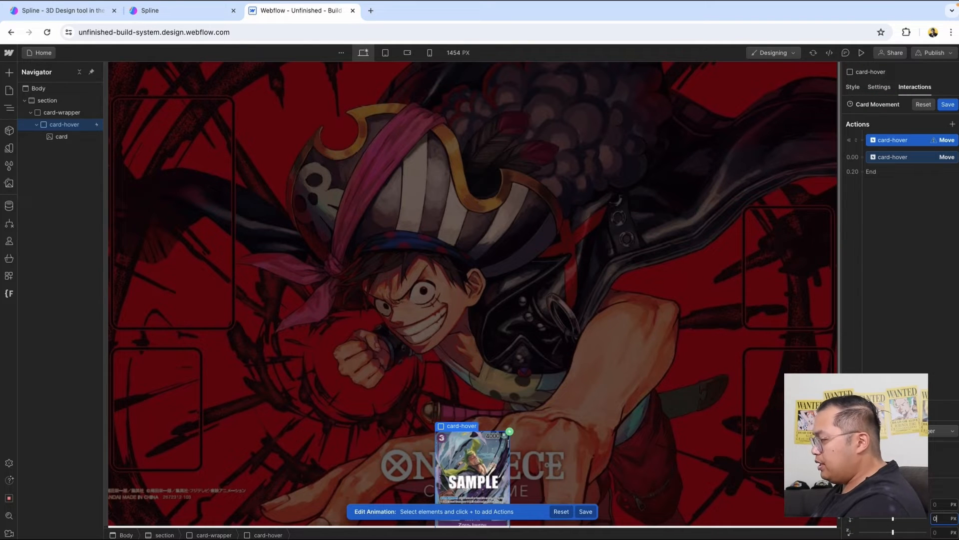
pyautogui.click(862, 52)
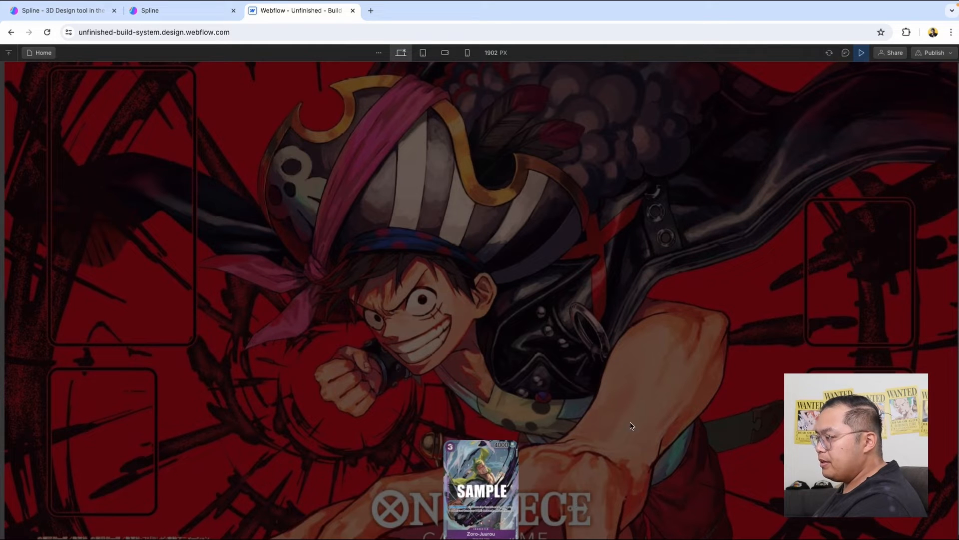
pyautogui.click(857, 54)
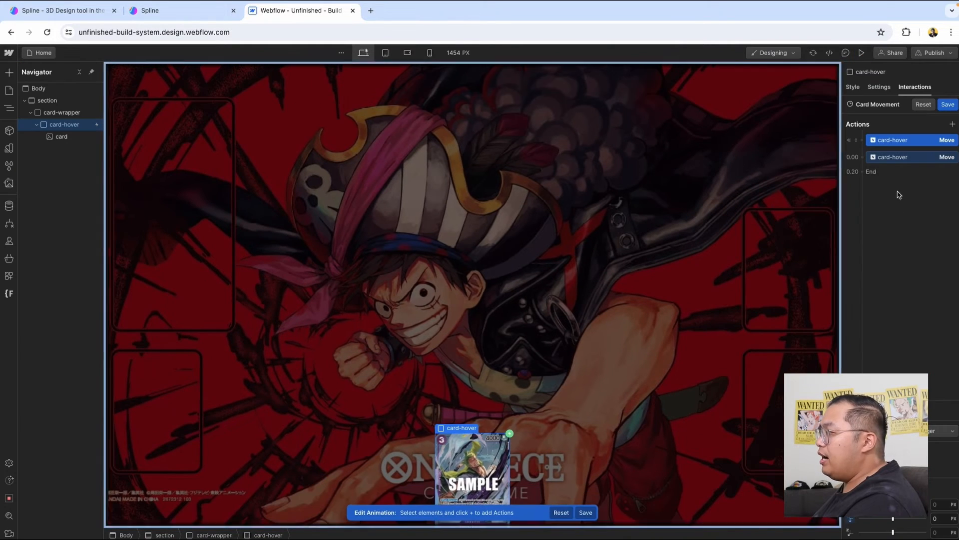
pyautogui.click(946, 104)
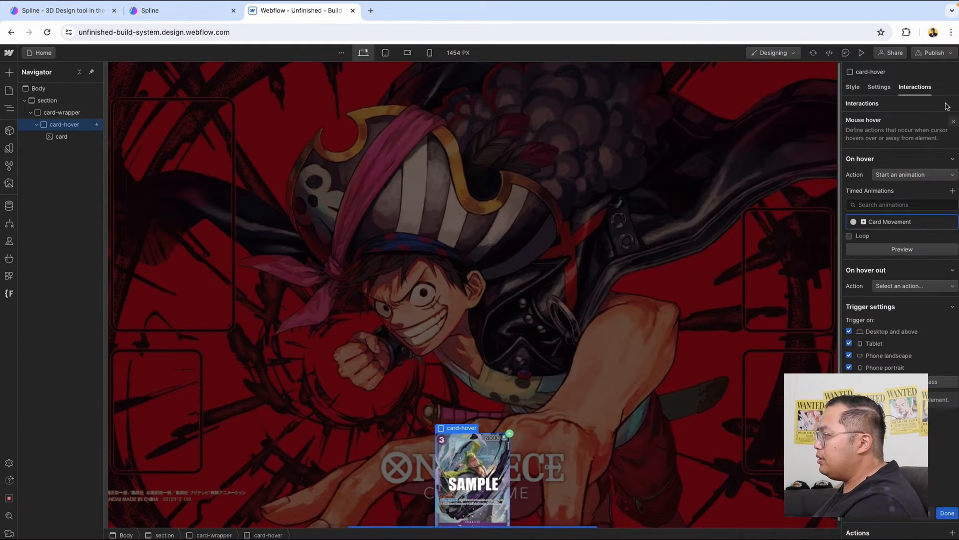
# Step: Set the on-hover-out action to Start an animation and duplicate the Card Movement animation there
pyautogui.click(925, 288)
pyautogui.click(900, 275)
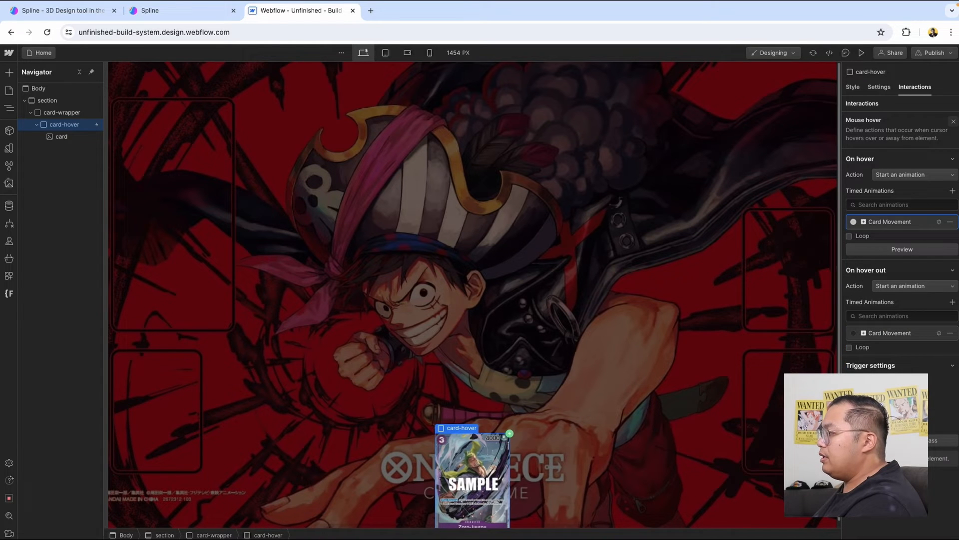
pyautogui.click(951, 334)
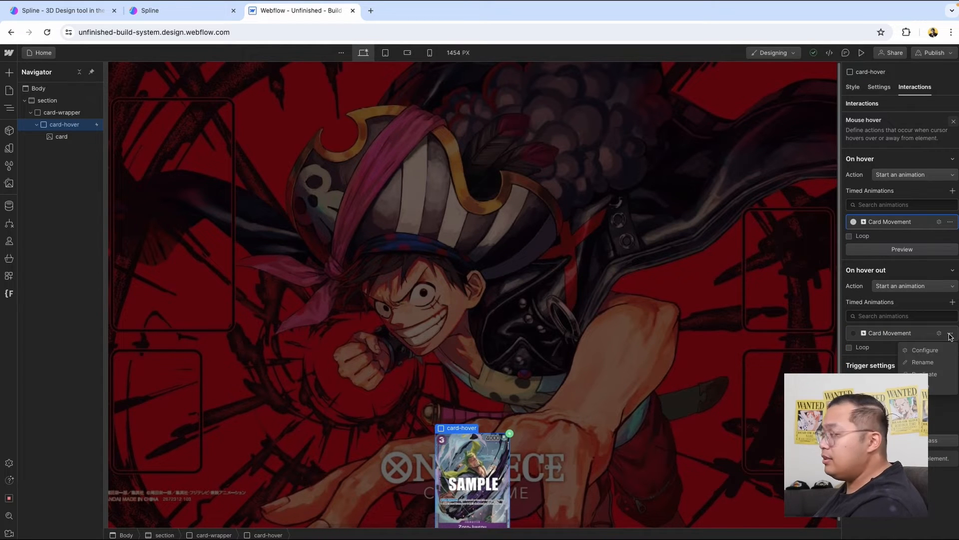
pyautogui.click(940, 374)
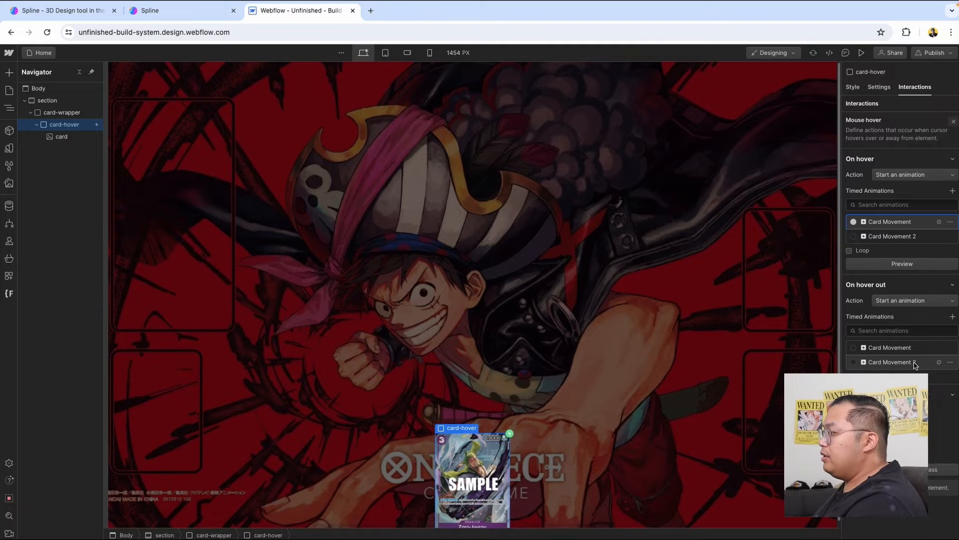
# Step: Open the duplicated animation for editing and rename it Card Movement (RESET)
pyautogui.click(940, 362)
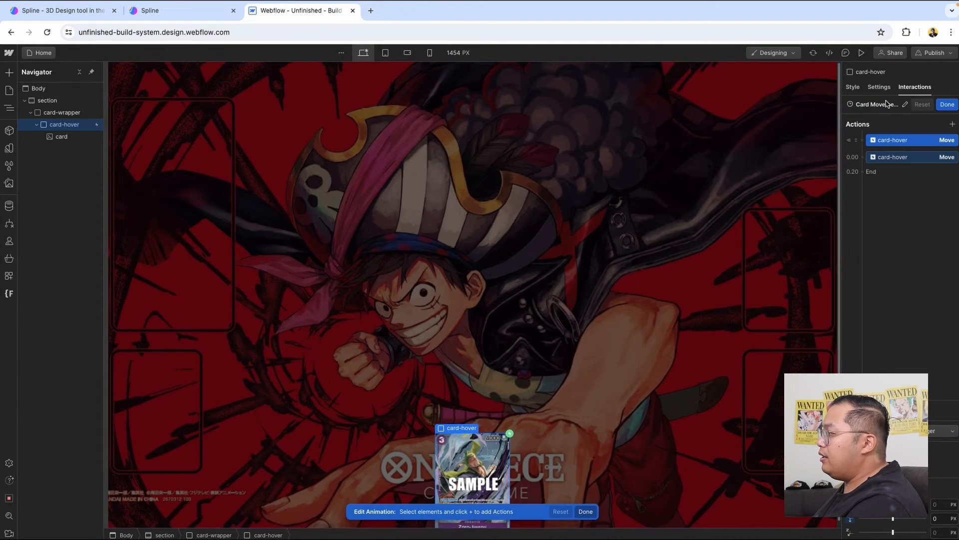
pyautogui.press('BackSpace')
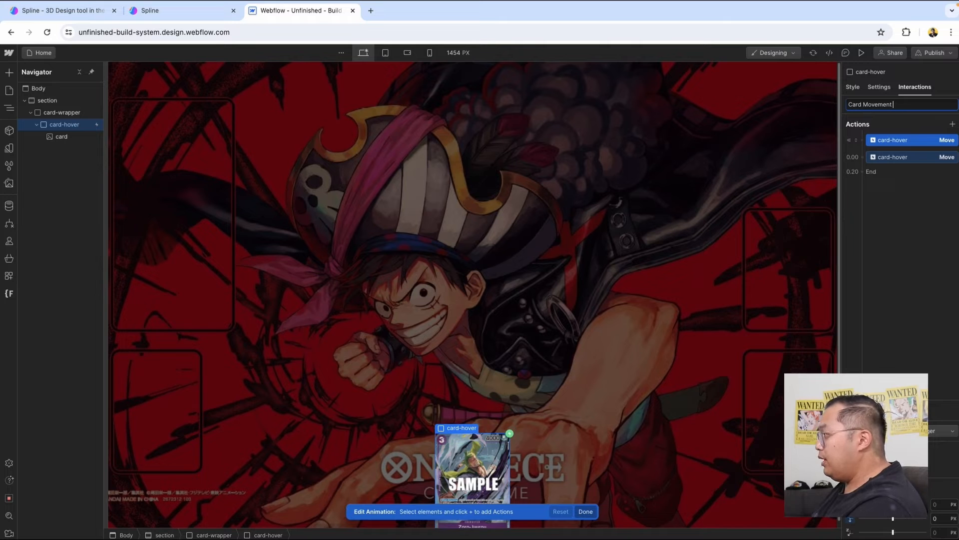
pyautogui.write('(RESET)')
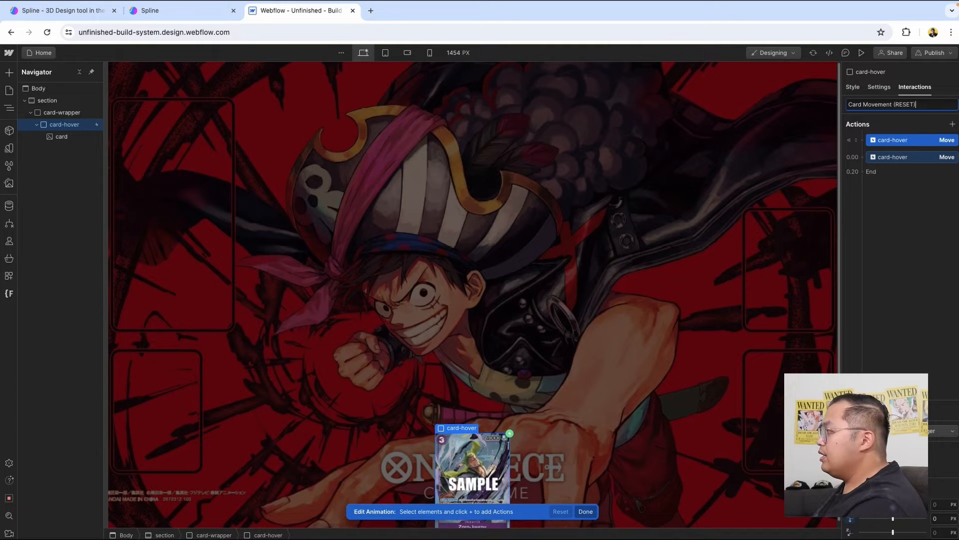
# Step: Delete the -15 px Move action from Card Movement (RESET), keeping only the move to 0 px on Y
pyautogui.click(887, 158)
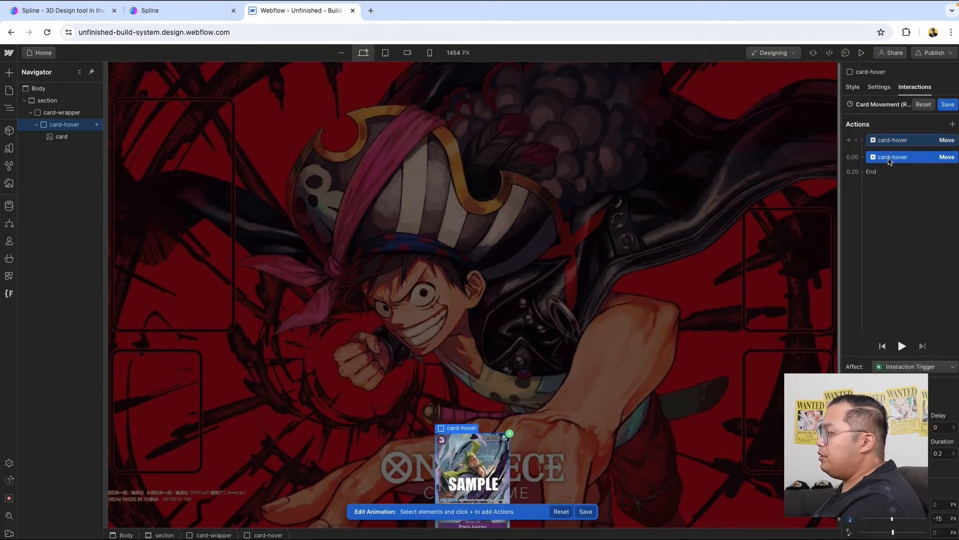
pyautogui.click(893, 141)
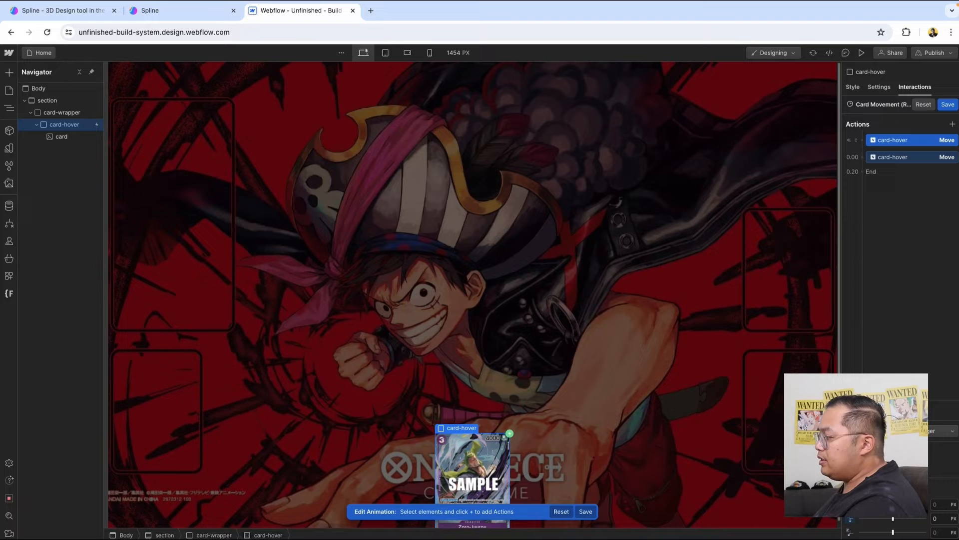
pyautogui.click(904, 159)
pyautogui.press('Delete')
# Step: Give the reset Move action a 0.1 s duration with Ease easing, save the animation and preview the page
pyautogui.click(944, 455)
pyautogui.write('0.1')
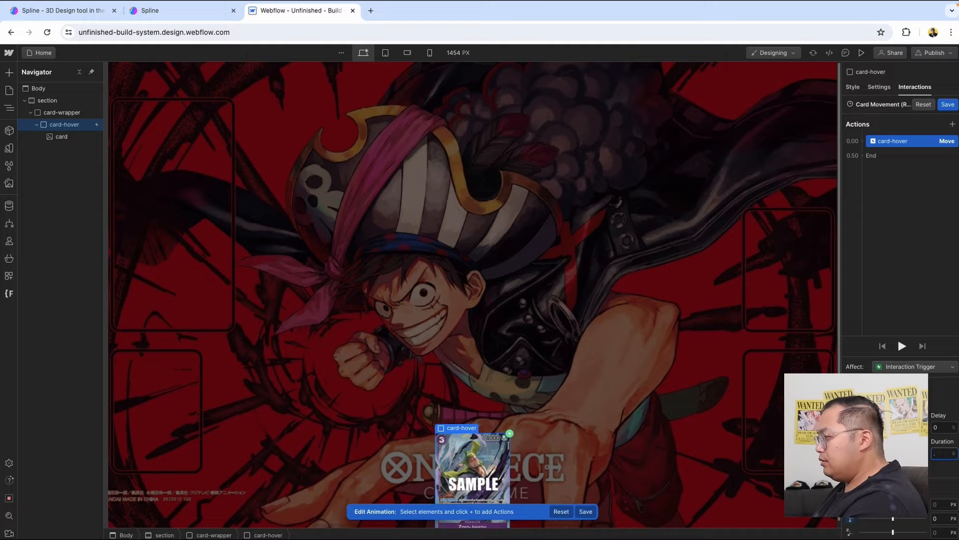
pyautogui.click(885, 427)
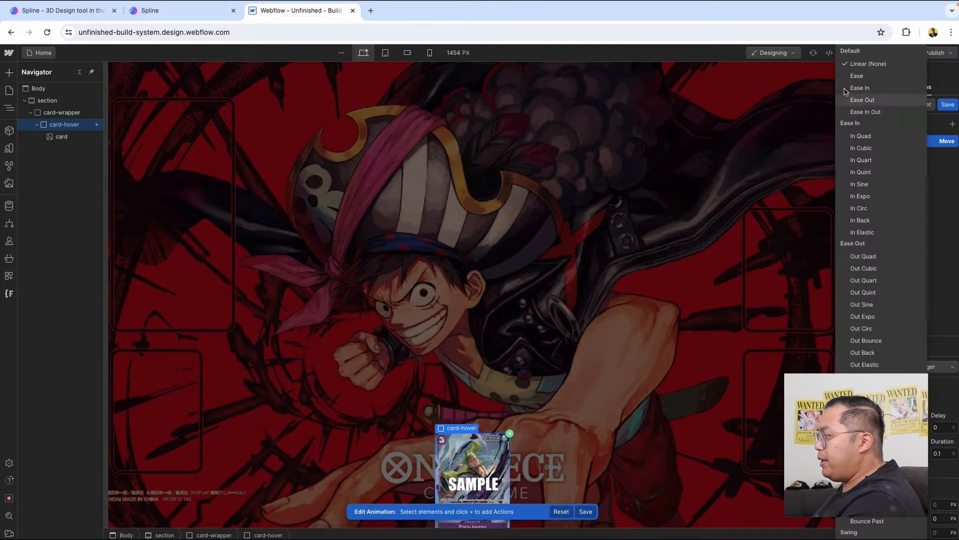
pyautogui.click(882, 75)
pyautogui.click(951, 106)
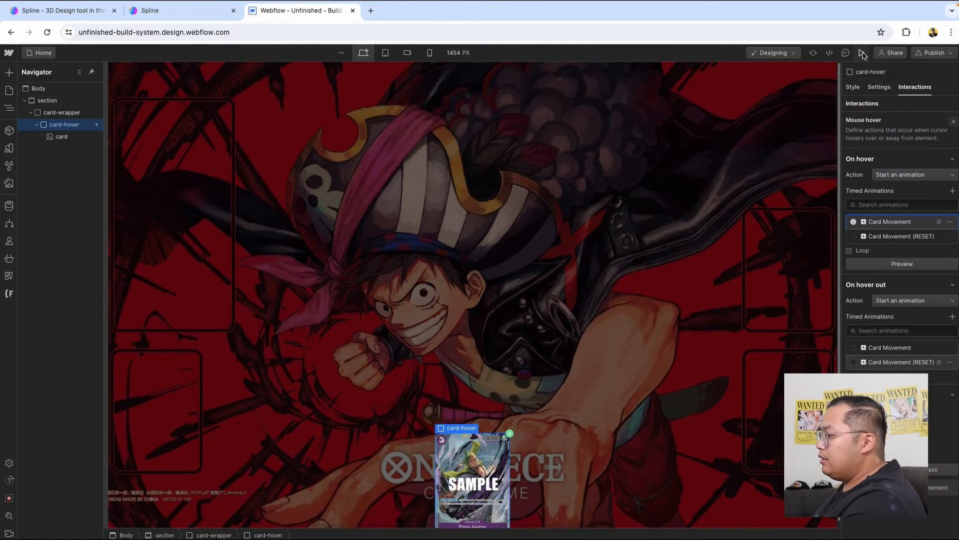
pyautogui.click(862, 54)
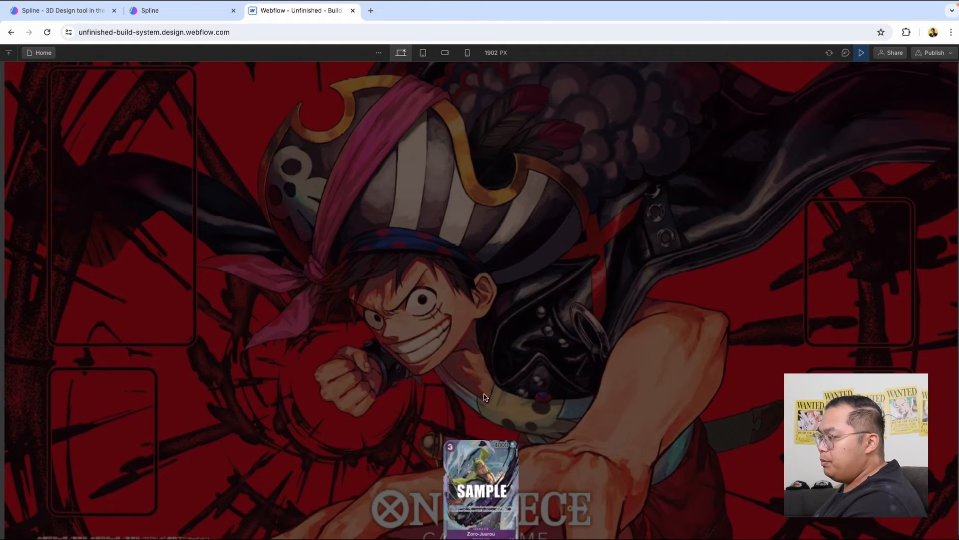
pyautogui.click(862, 53)
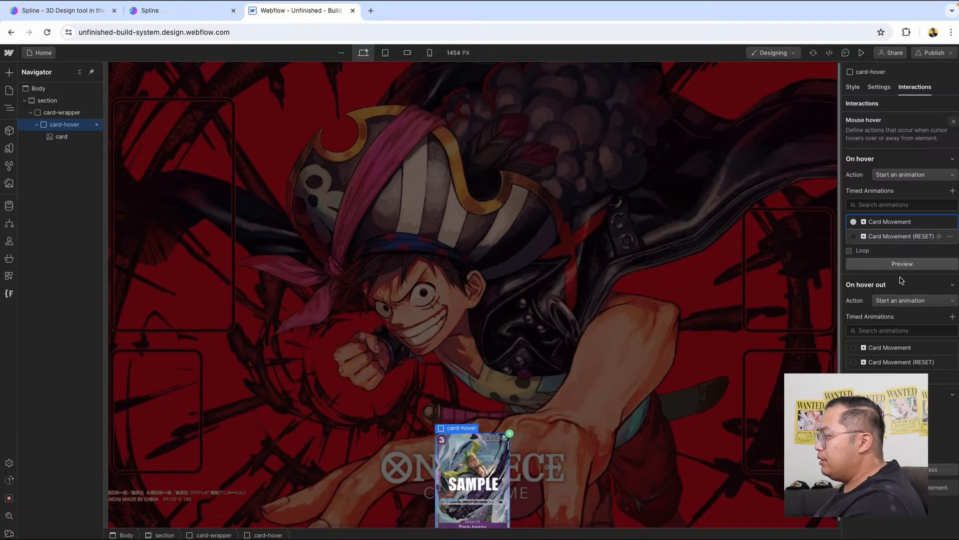
# Step: Assign the Card Movement (RESET) animation to card-hover's on-hover-out action and preview the card's hover effect
pyautogui.click(894, 362)
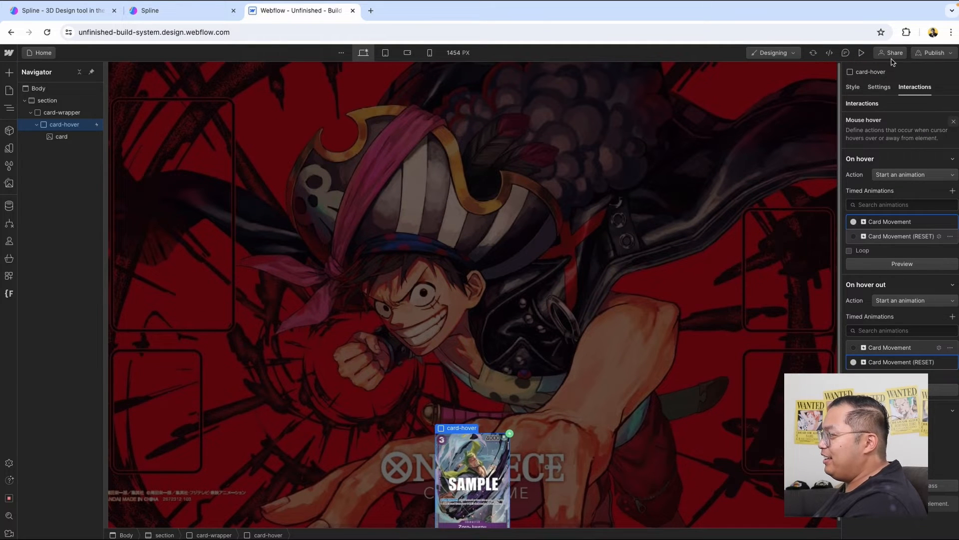
pyautogui.click(862, 52)
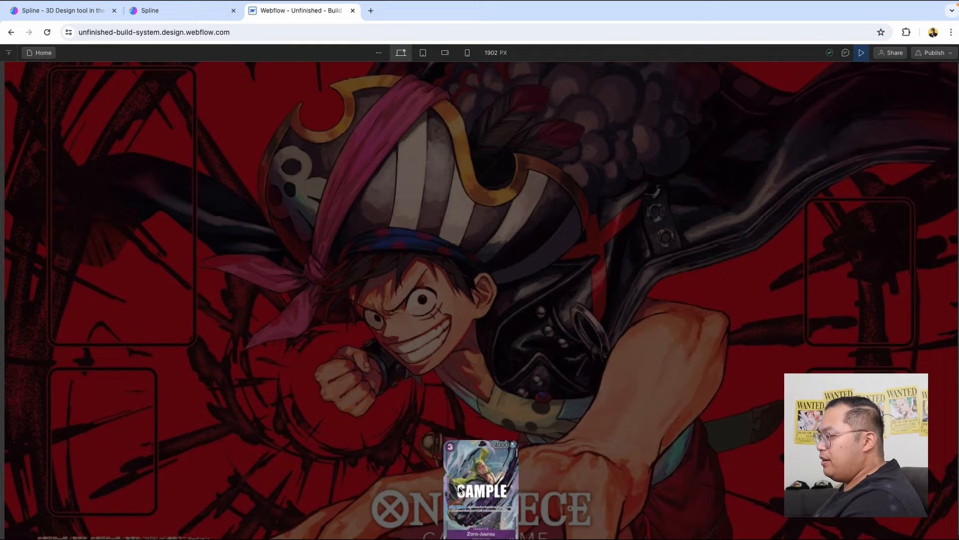
pyautogui.click(862, 53)
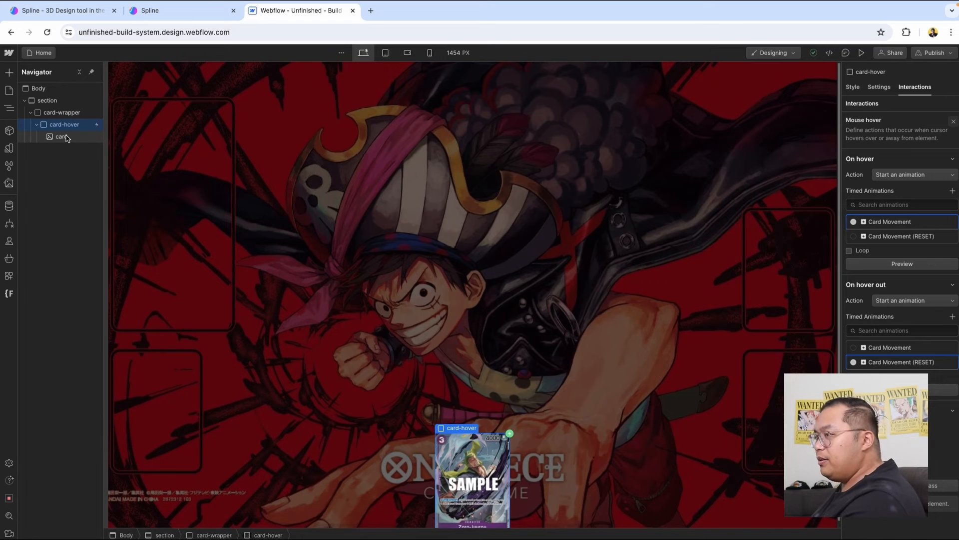
# Step: Add an image field labelled Card Image to the One Piece Cards collection, save the collection and return to the page
pyautogui.click(8, 206)
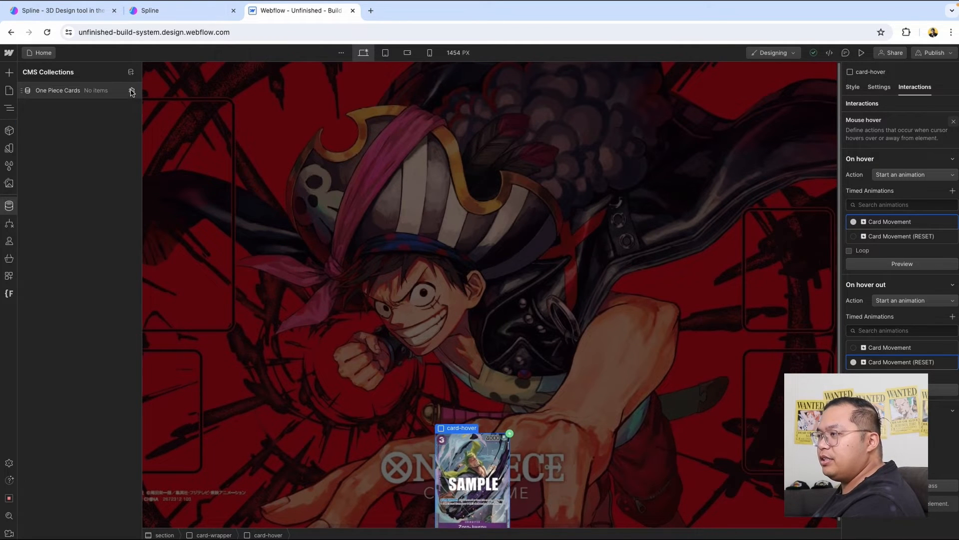
pyautogui.click(131, 91)
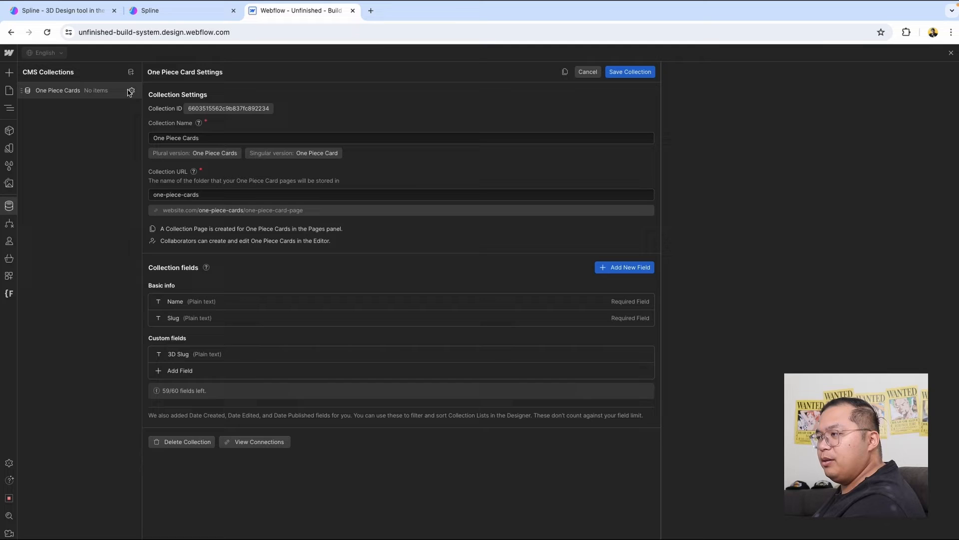
pyautogui.click(175, 371)
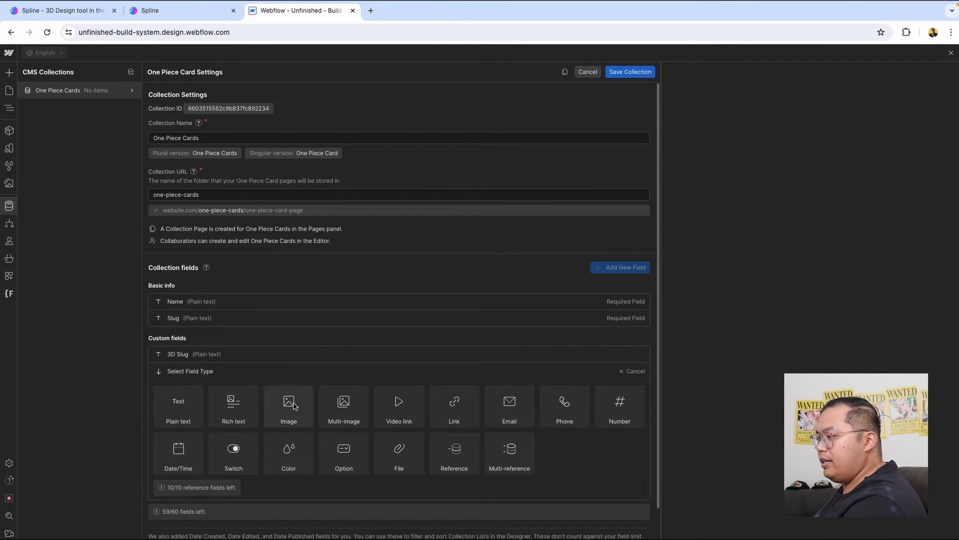
pyautogui.click(291, 402)
pyautogui.write('Card Image')
pyautogui.click(636, 374)
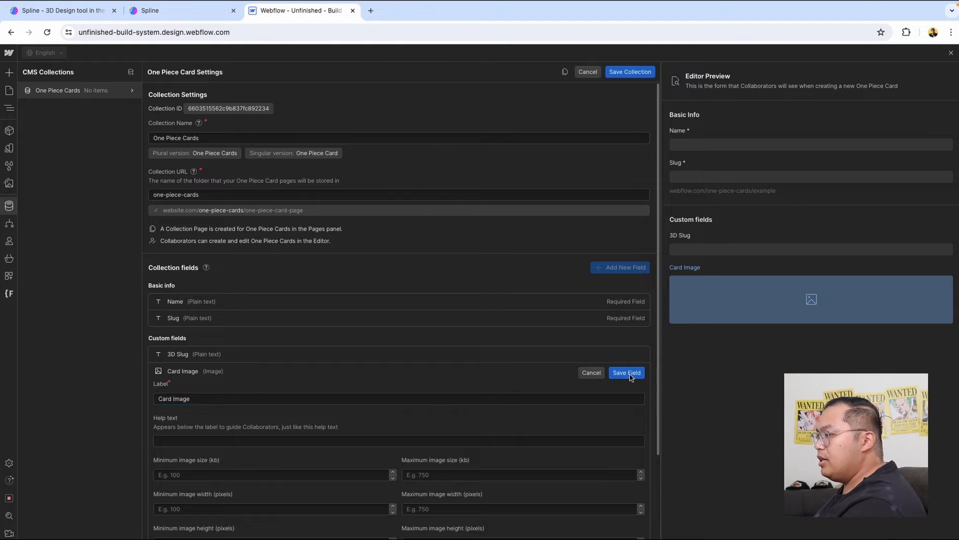
pyautogui.click(630, 71)
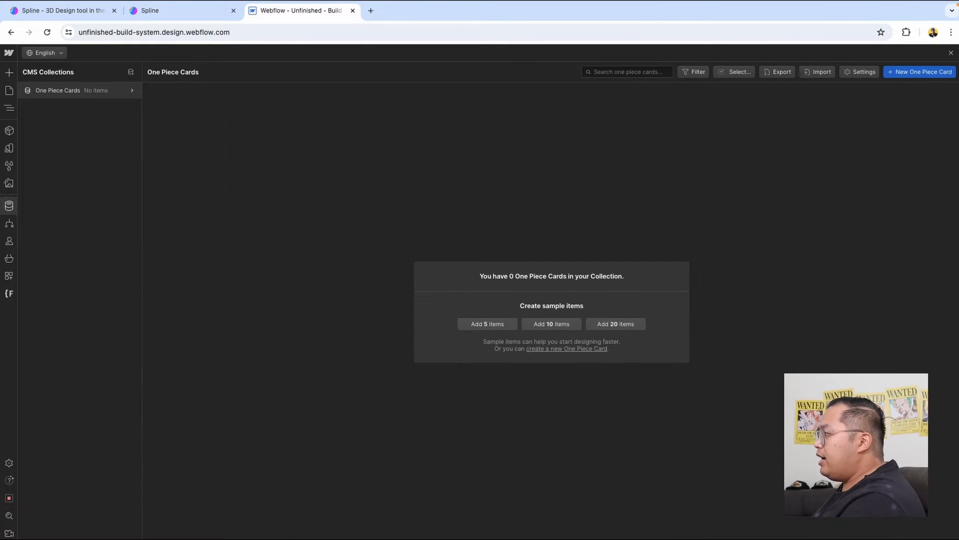
pyautogui.click(949, 54)
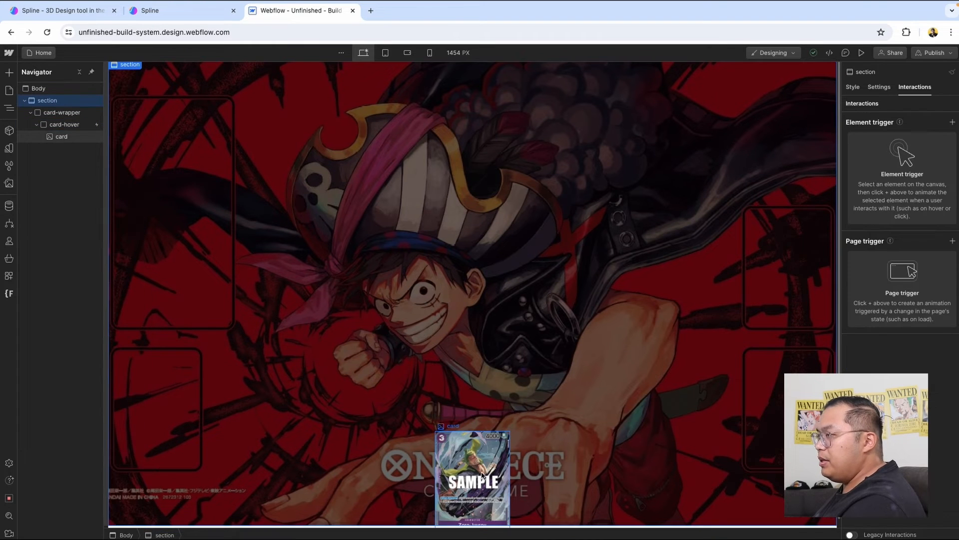
# Step: Preview the page and change the hero section's position type, anchoring it with 0% offsets
pyautogui.click(862, 52)
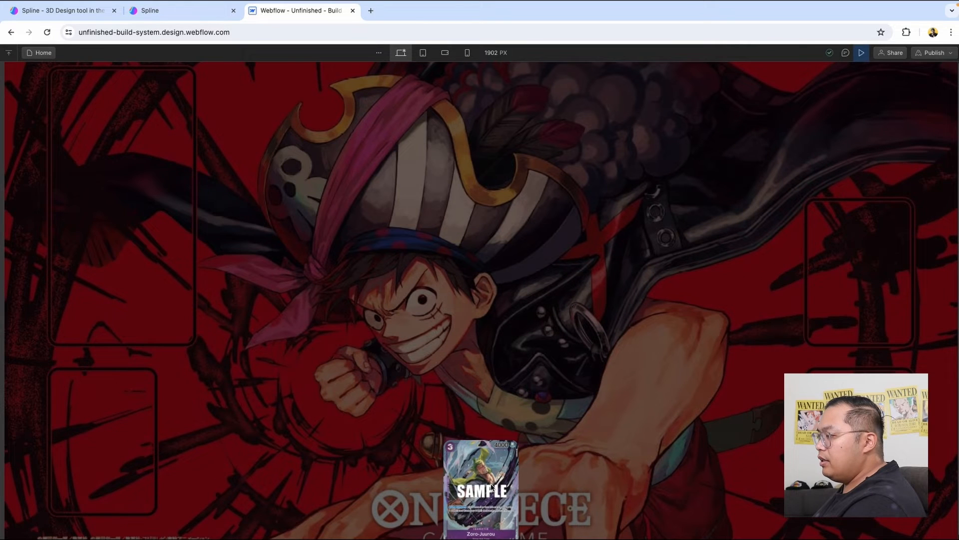
pyautogui.click(861, 53)
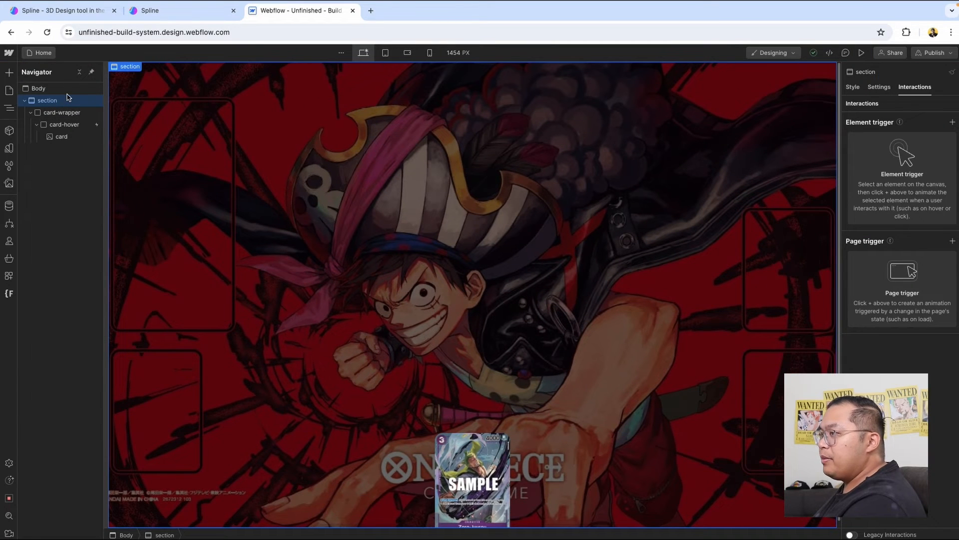
pyautogui.click(855, 89)
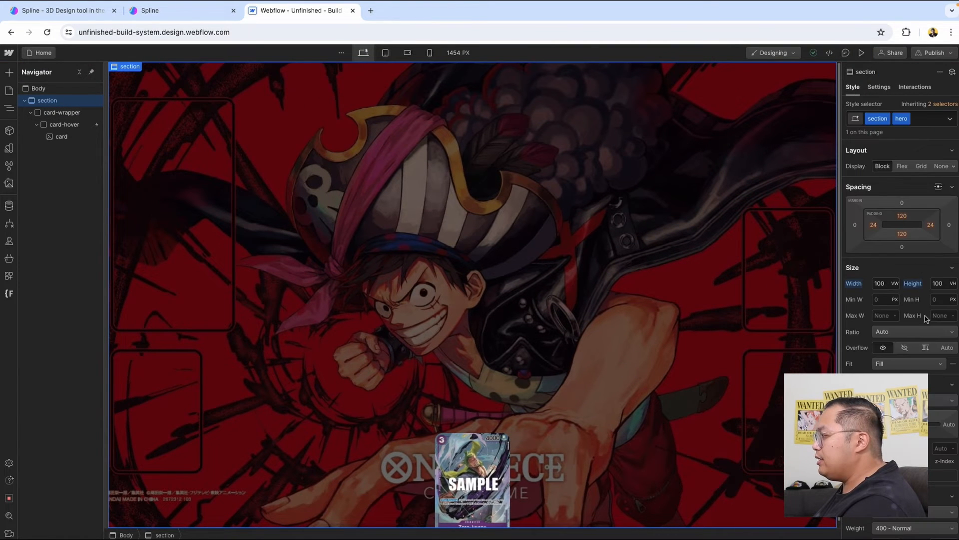
pyautogui.click(912, 401)
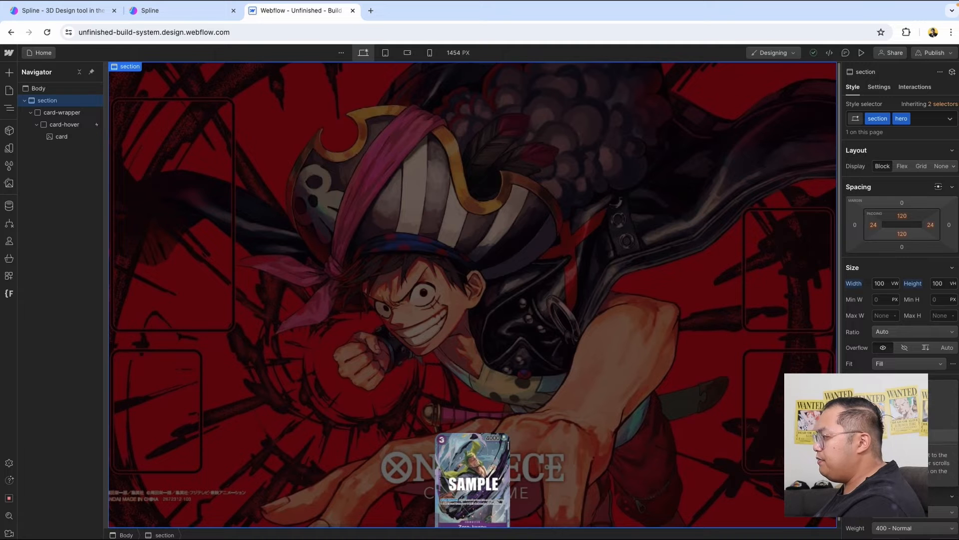
pyautogui.click(949, 440)
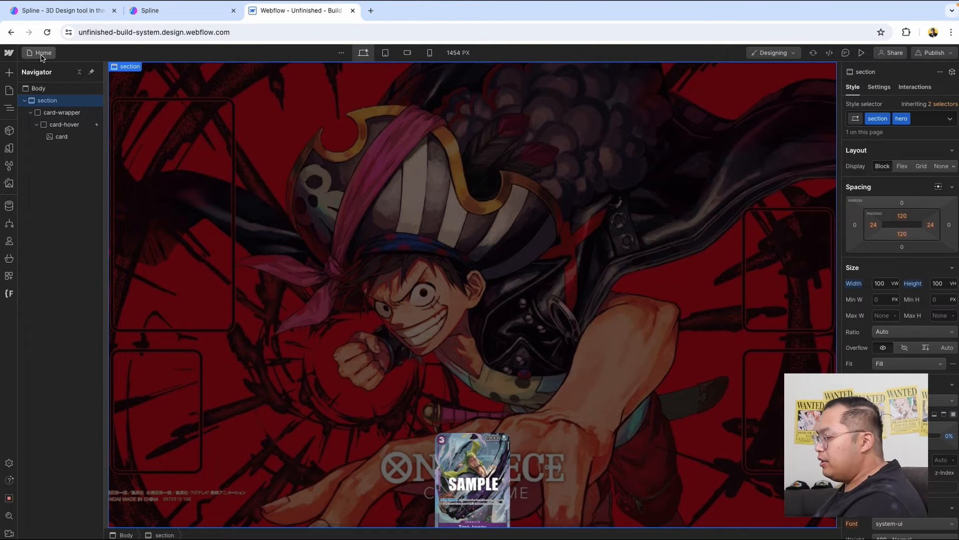
# Step: Start a new One Piece Cards item named Zoro Juuro and upload zoro.webp as its Card Image
pyautogui.click(7, 184)
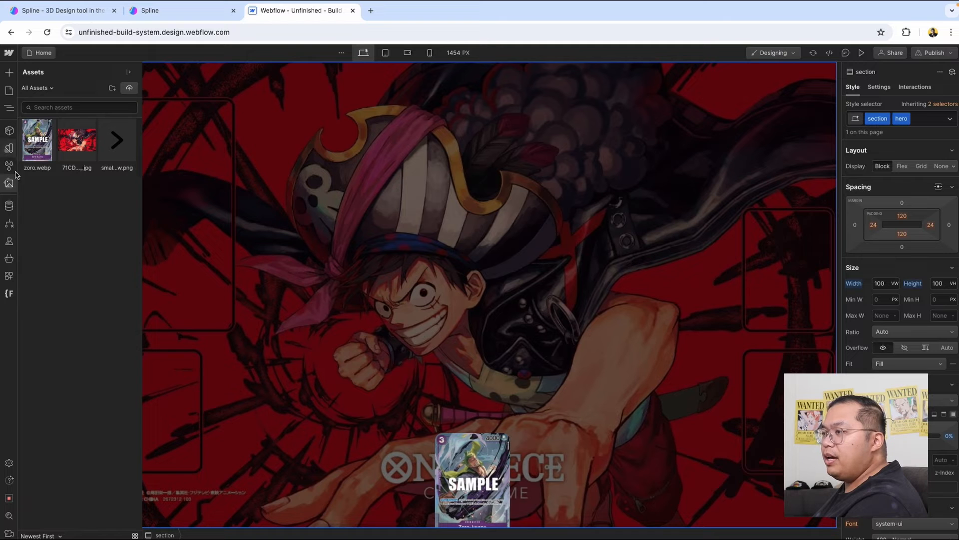
pyautogui.click(495, 443)
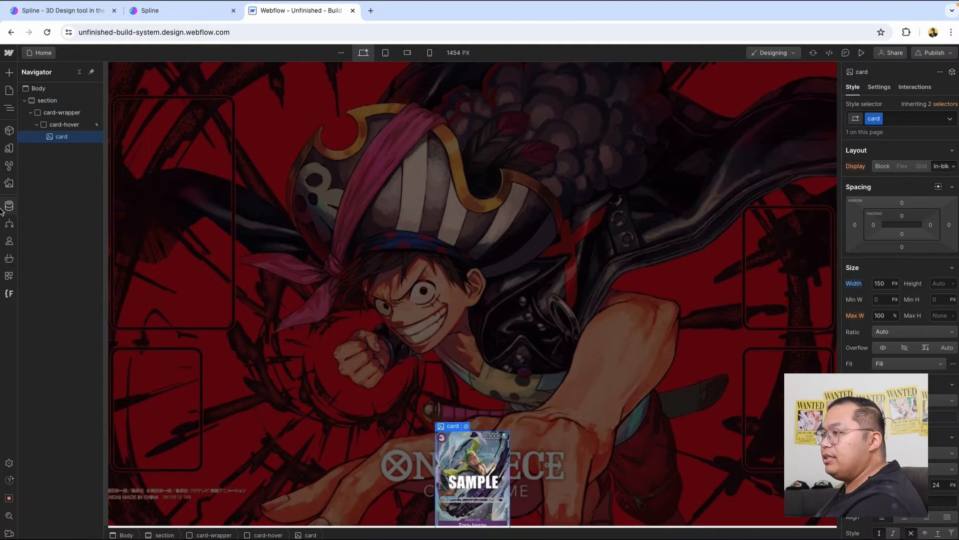
pyautogui.click(3, 207)
pyautogui.click(82, 91)
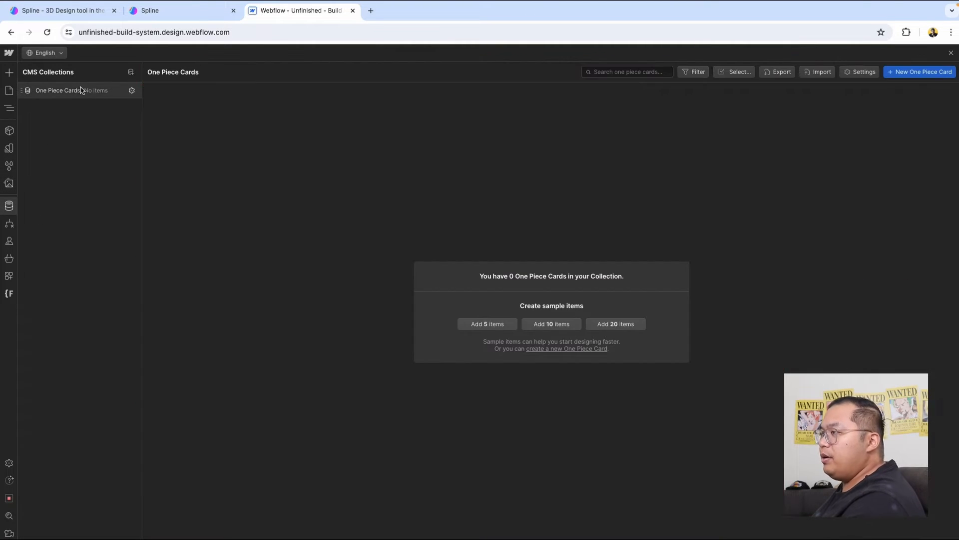
pyautogui.click(921, 73)
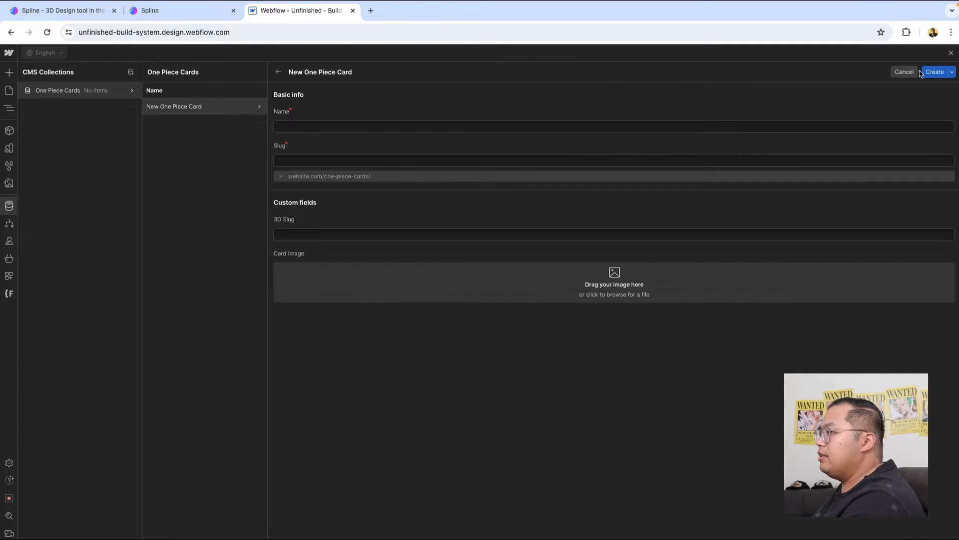
pyautogui.click(326, 126)
pyautogui.write('Zoro Juuro')
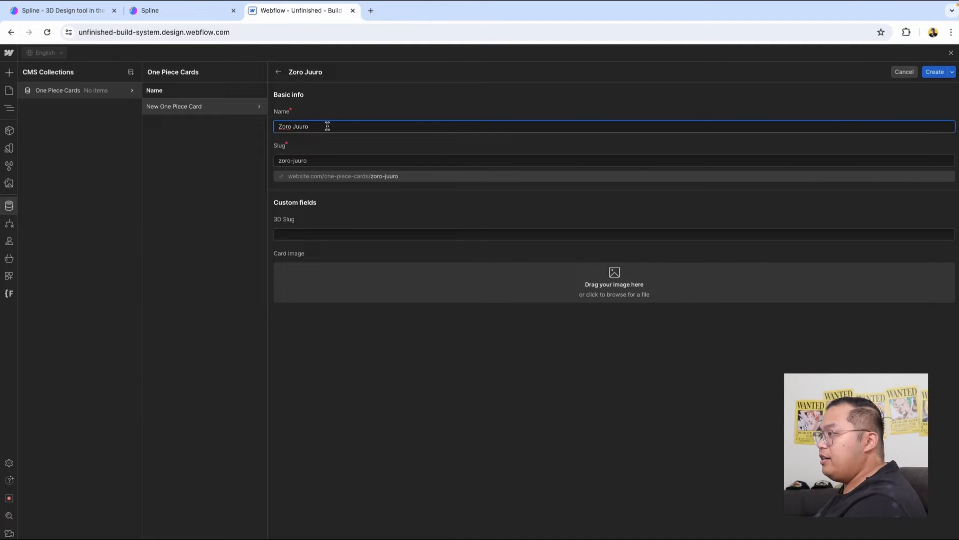
pyautogui.click(322, 233)
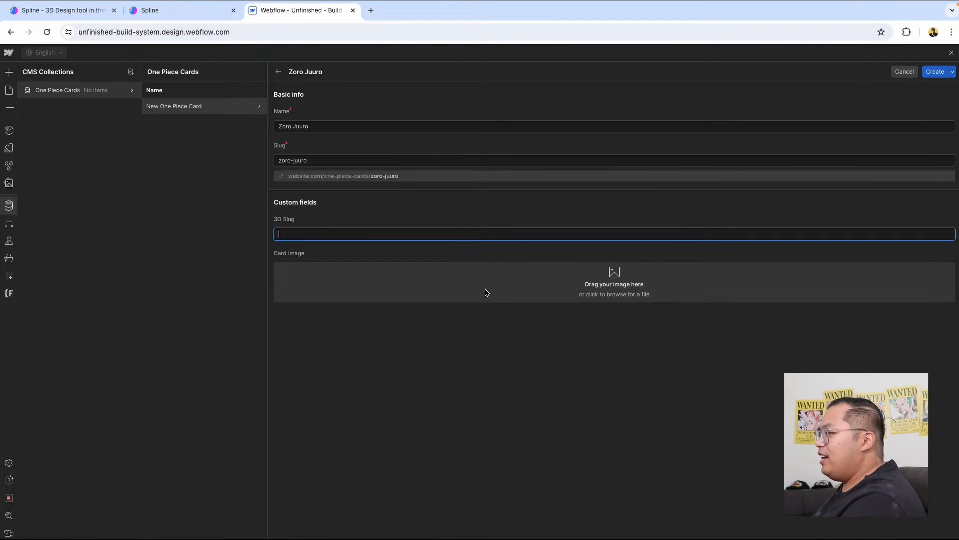
pyautogui.moveTo(677, 246); pyautogui.dragTo(392, 272)
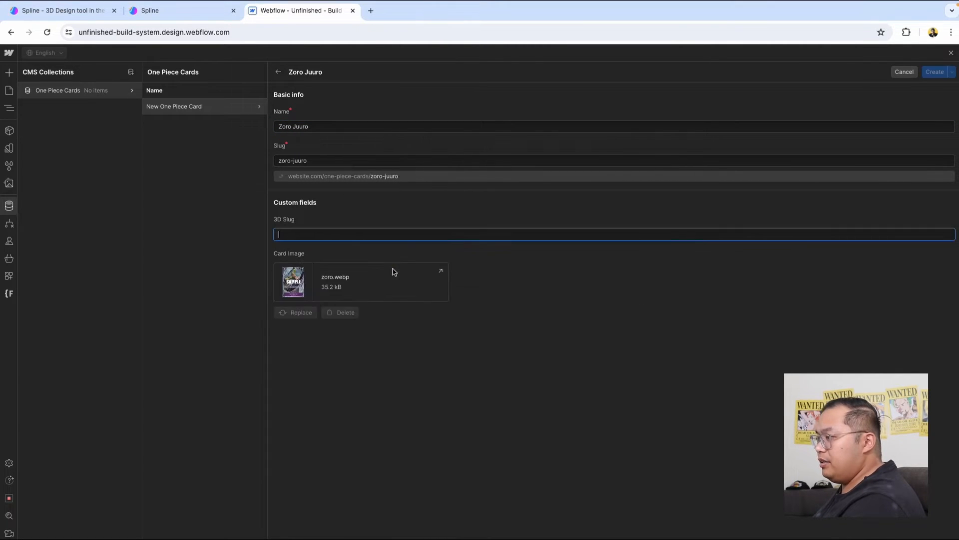
# Step: Switch to Spline, open the Zoro file from One Piece Cards and bring up its Viewer export options
pyautogui.click(181, 12)
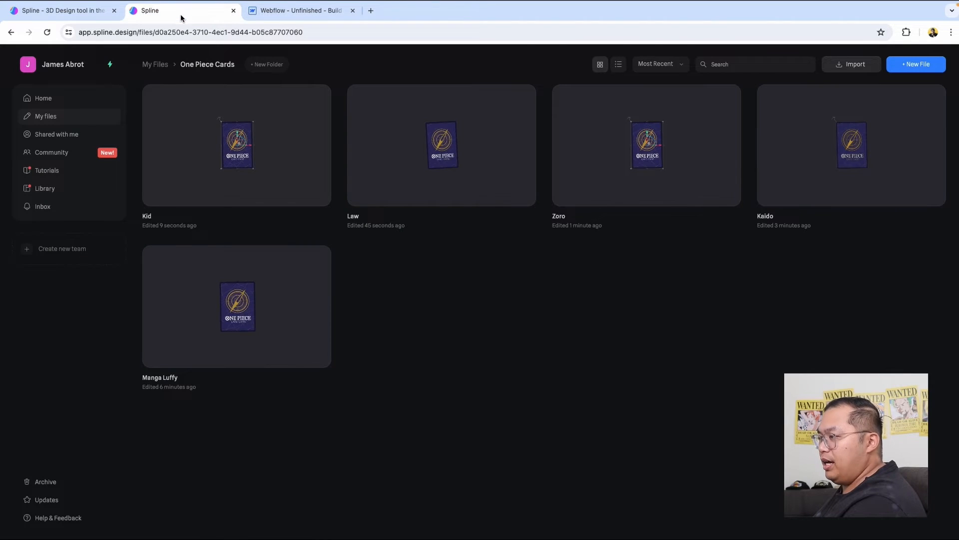
pyautogui.doubleClick(635, 156)
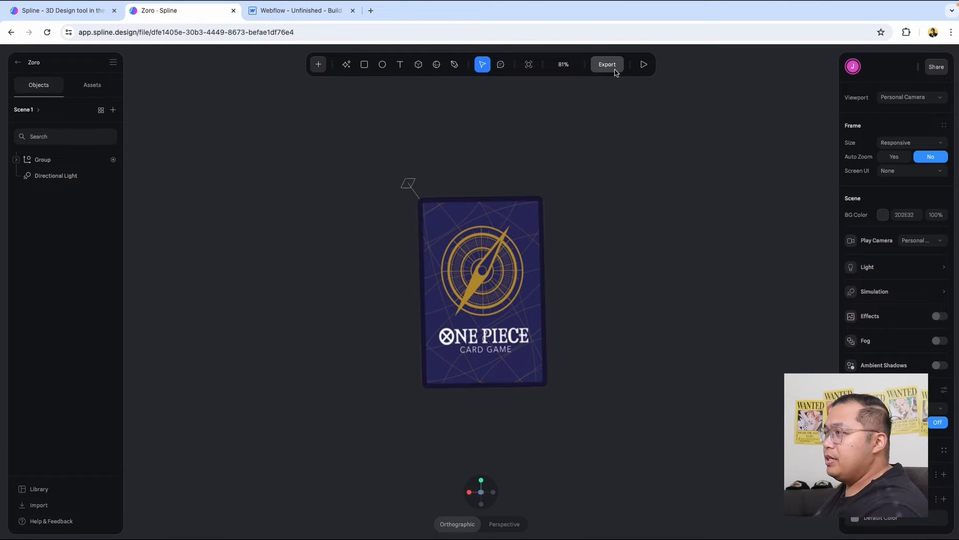
pyautogui.click(607, 65)
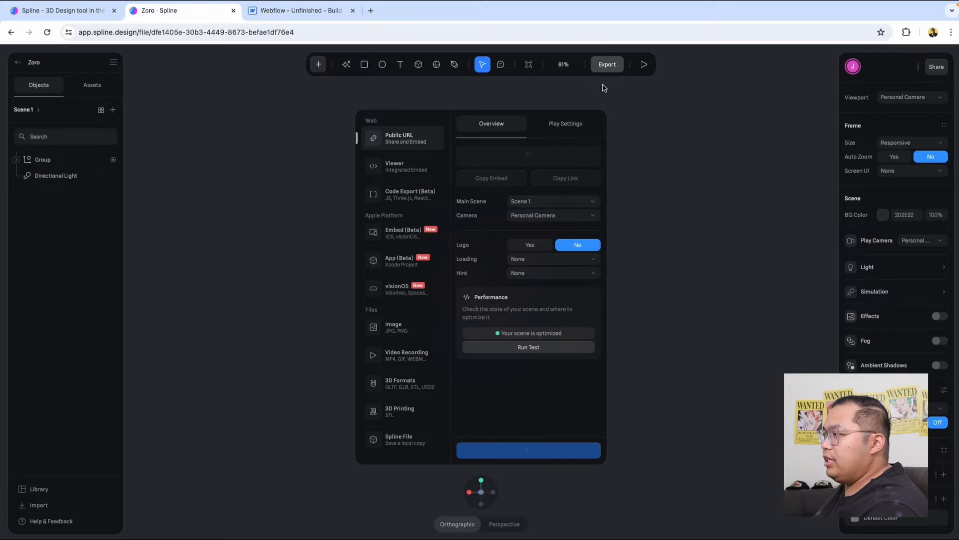
pyautogui.click(403, 171)
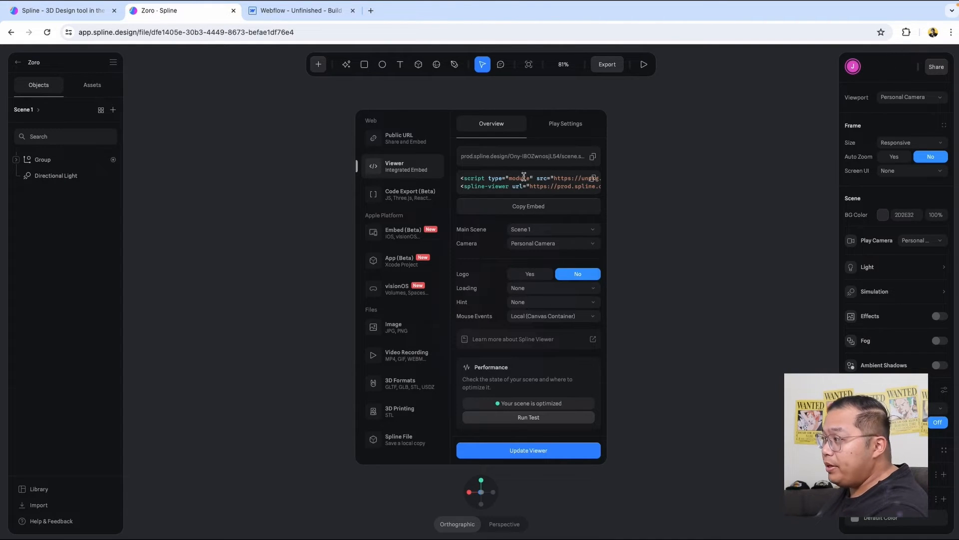
# Step: Hide the background color and disable page scroll, zoom, soft orbit and pan in the Viewer export's play settings
pyautogui.click(559, 133)
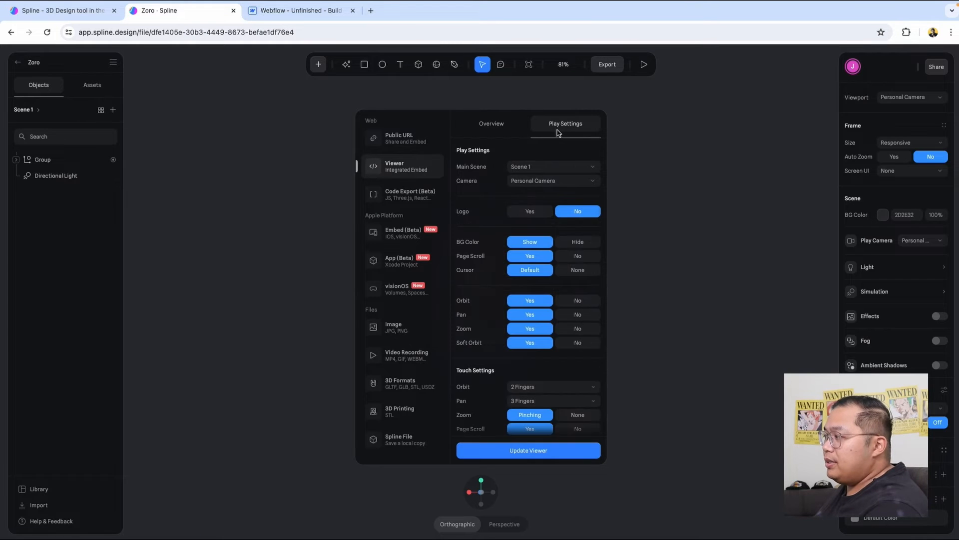
pyautogui.click(578, 243)
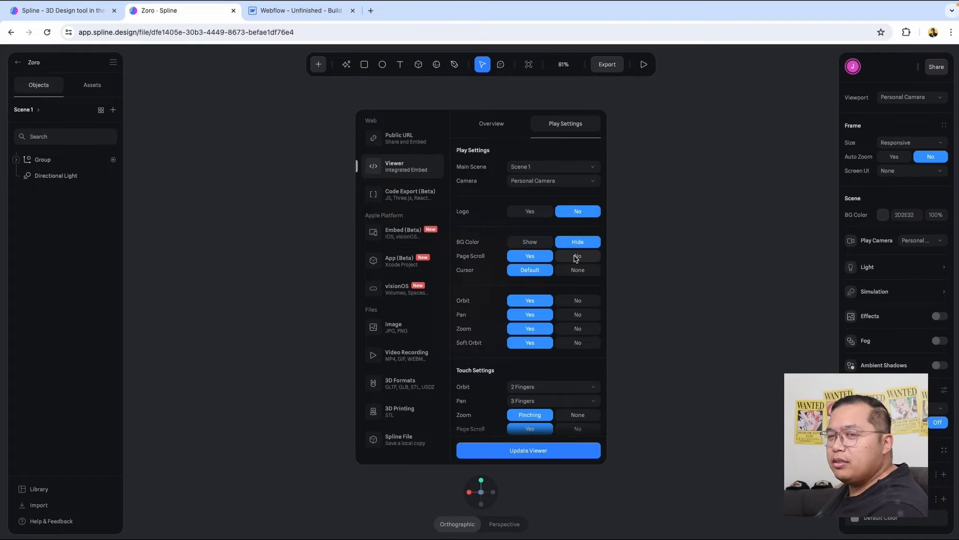
pyautogui.click(577, 256)
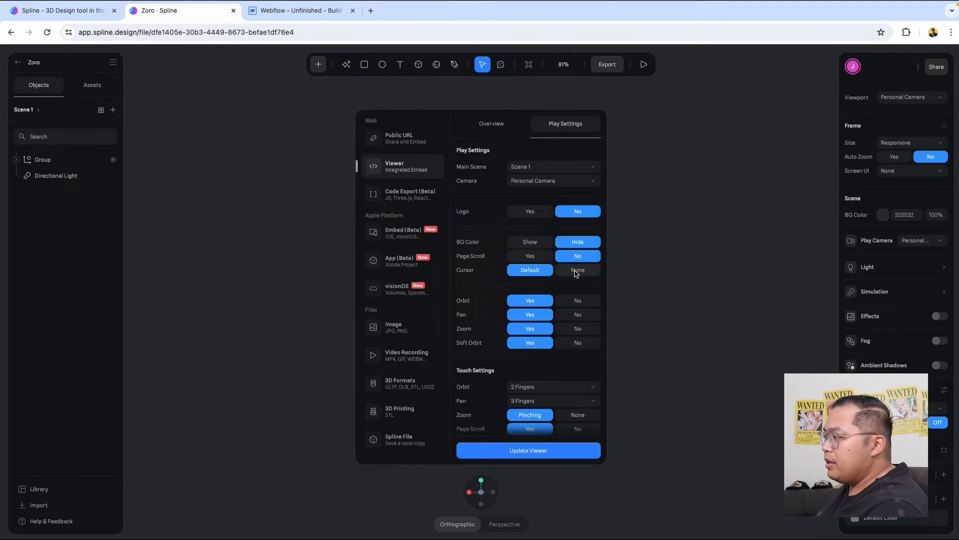
pyautogui.scroll(-1, 479, 289)
pyautogui.scroll(-3, 480, 288)
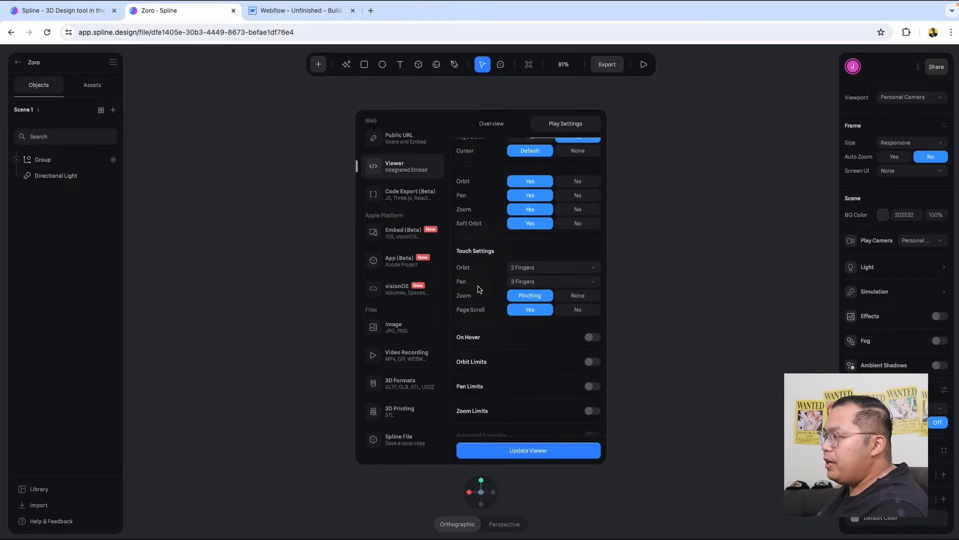
pyautogui.scroll(1, 492, 273)
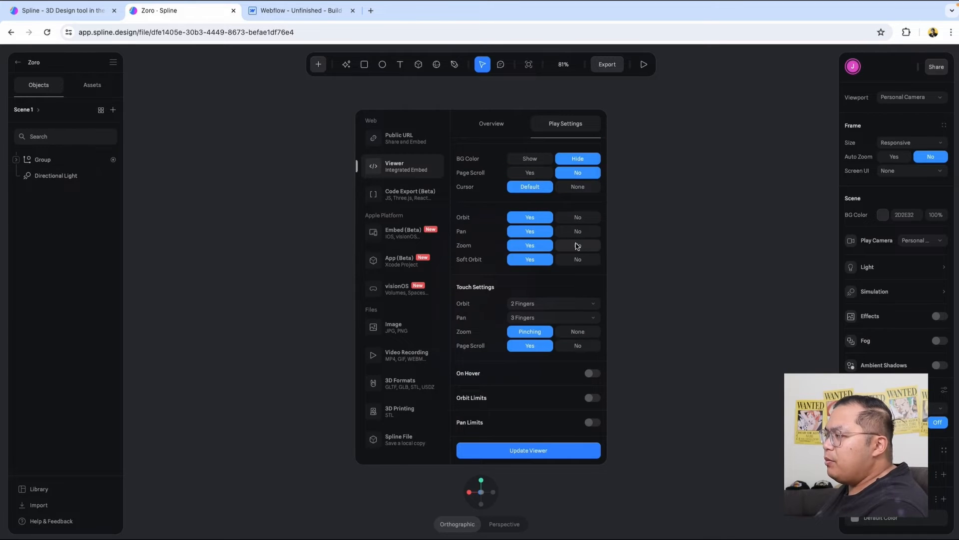
pyautogui.click(577, 245)
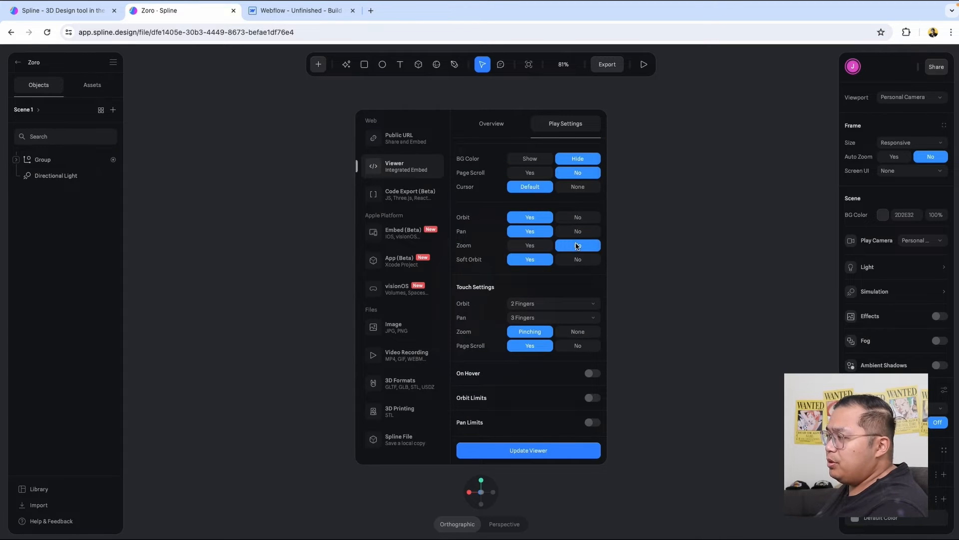
pyautogui.click(573, 261)
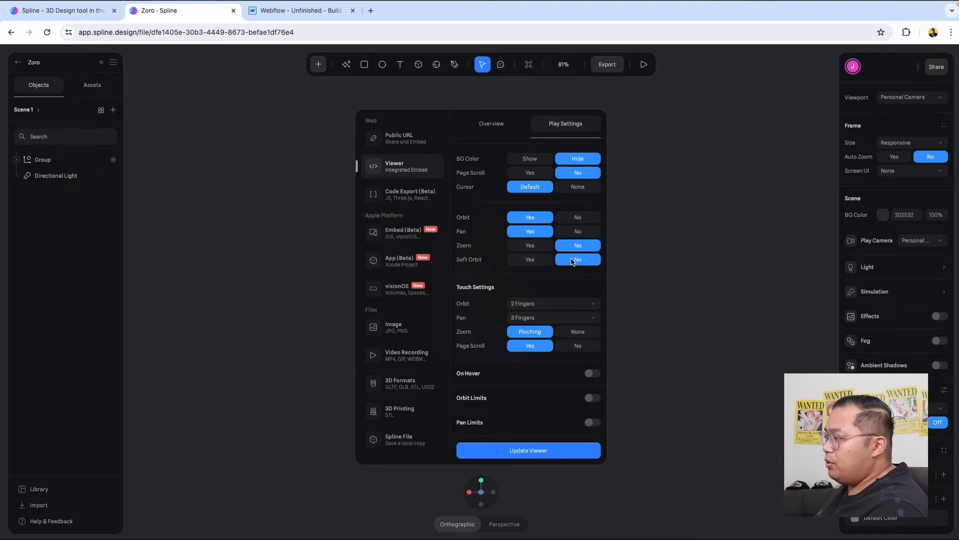
pyautogui.click(580, 233)
# Step: Update the Zoro scene's Viewer export with the changed play settings
pyautogui.scroll(-5, 477, 343)
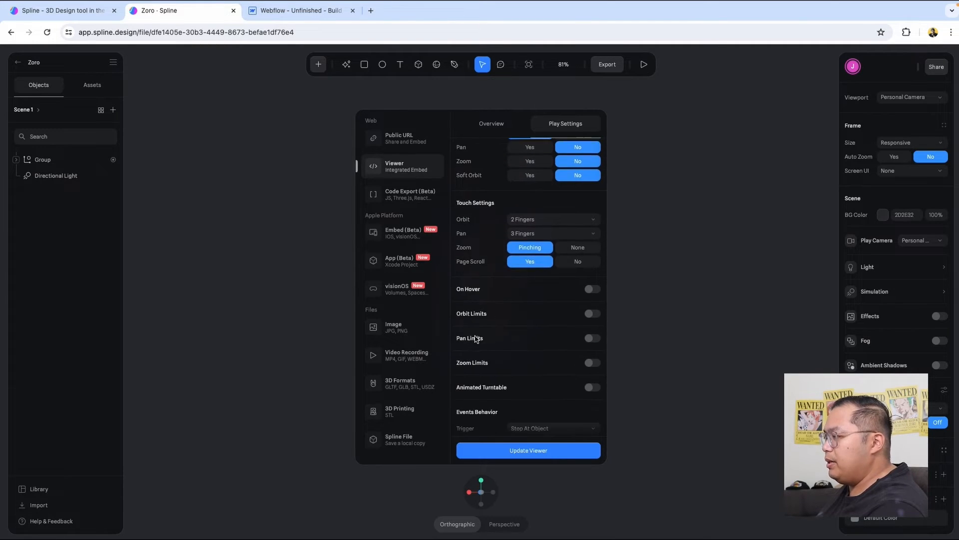
pyautogui.click(541, 453)
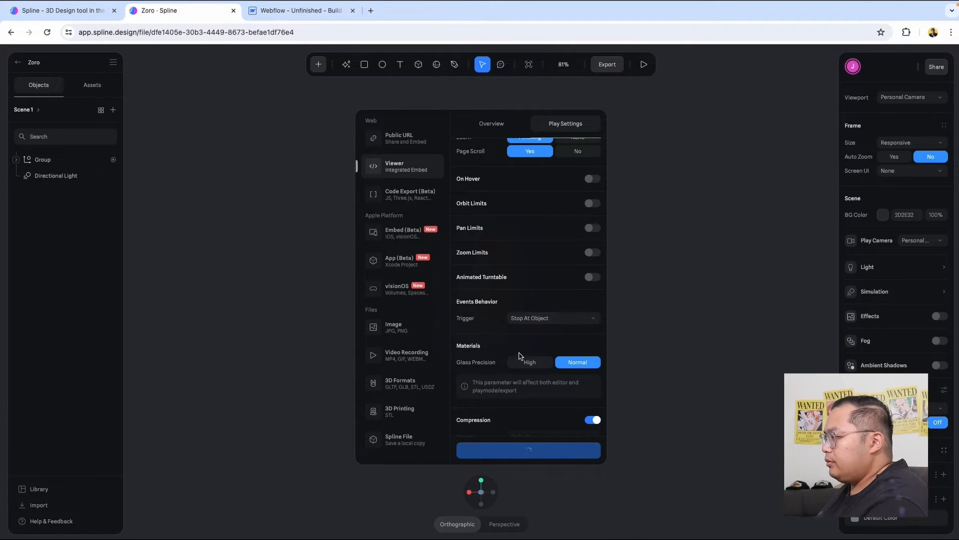
pyautogui.scroll(5, 487, 279)
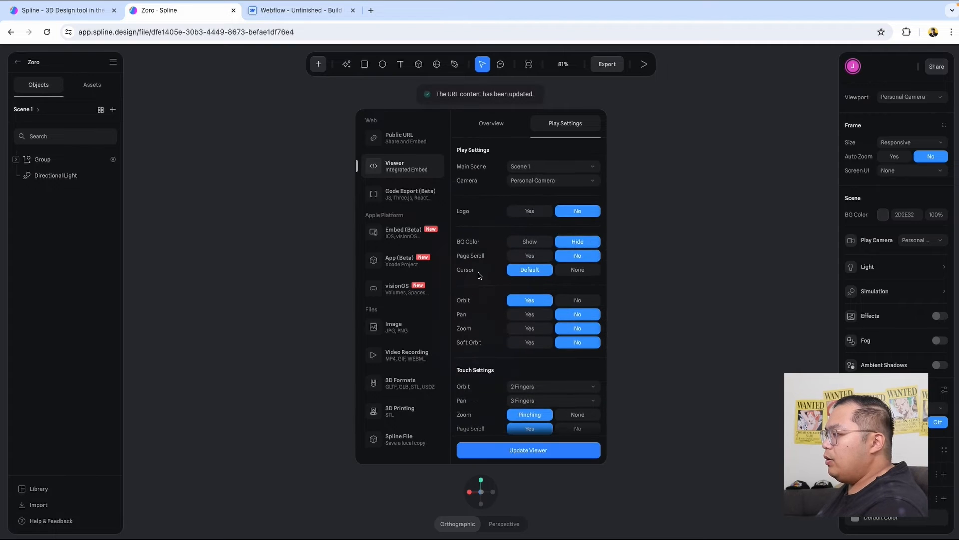
# Step: Copy the Viewer export's scene link and check what it opens in a separate browser tab, closing that tab after viewing
pyautogui.click(502, 127)
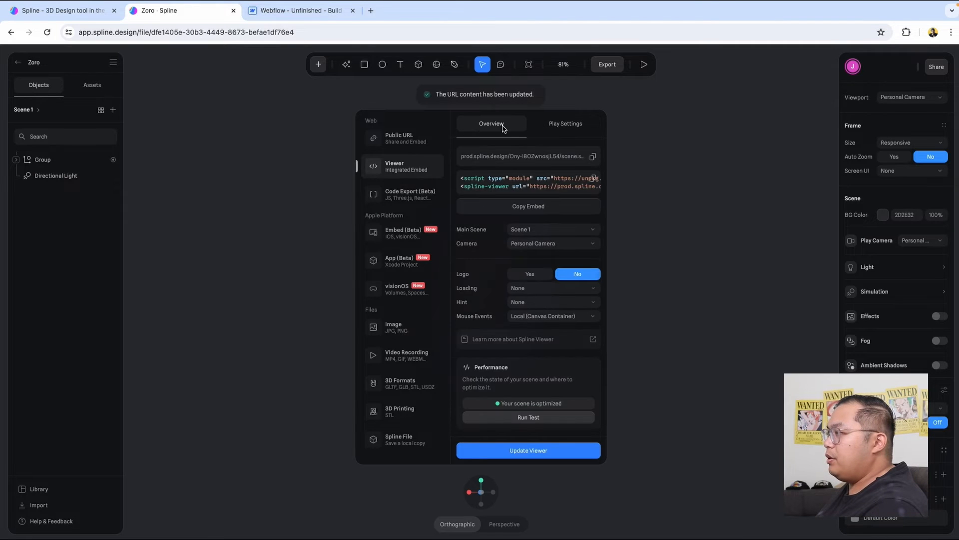
pyautogui.click(592, 157)
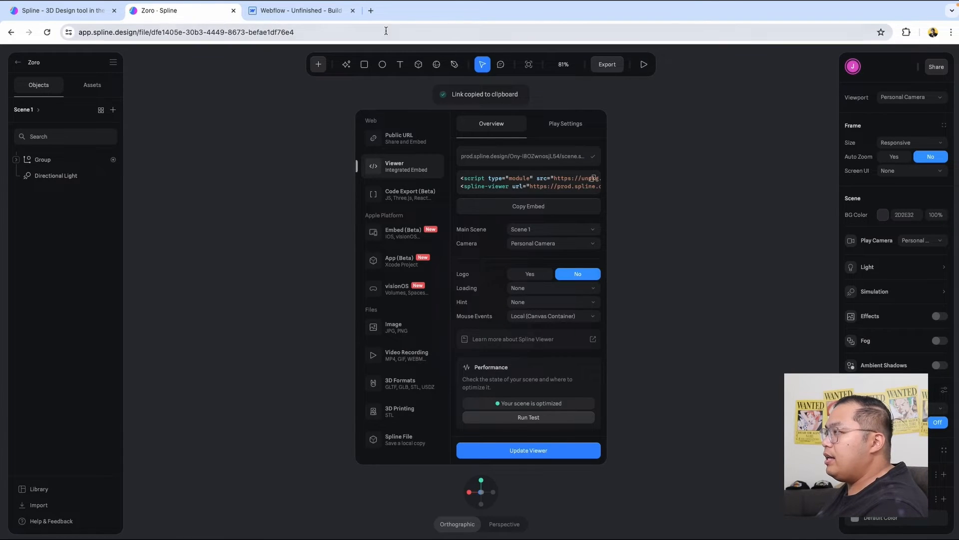
pyautogui.click(371, 10)
pyautogui.hotkey('ctrl', 'v')
pyautogui.press('Return')
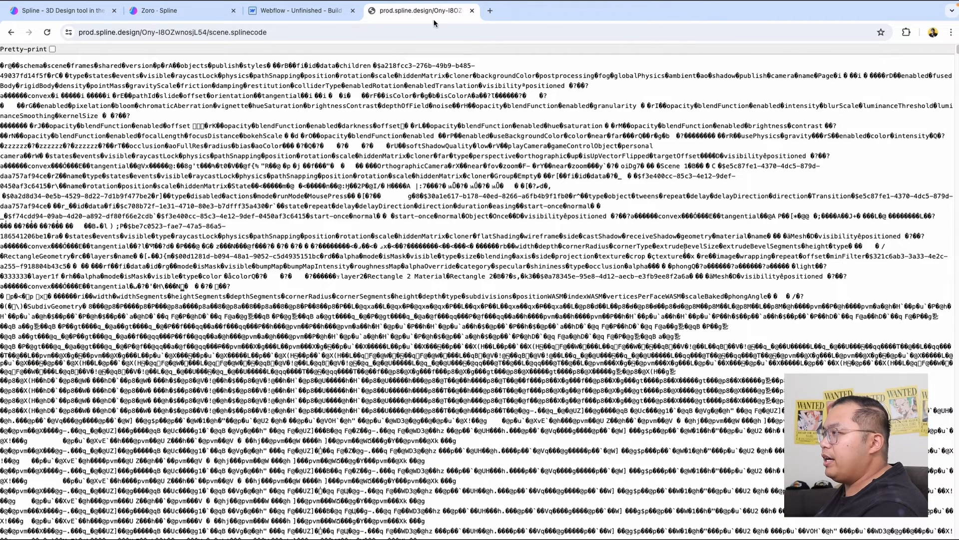
pyautogui.hotkey('ctrl', 'w')
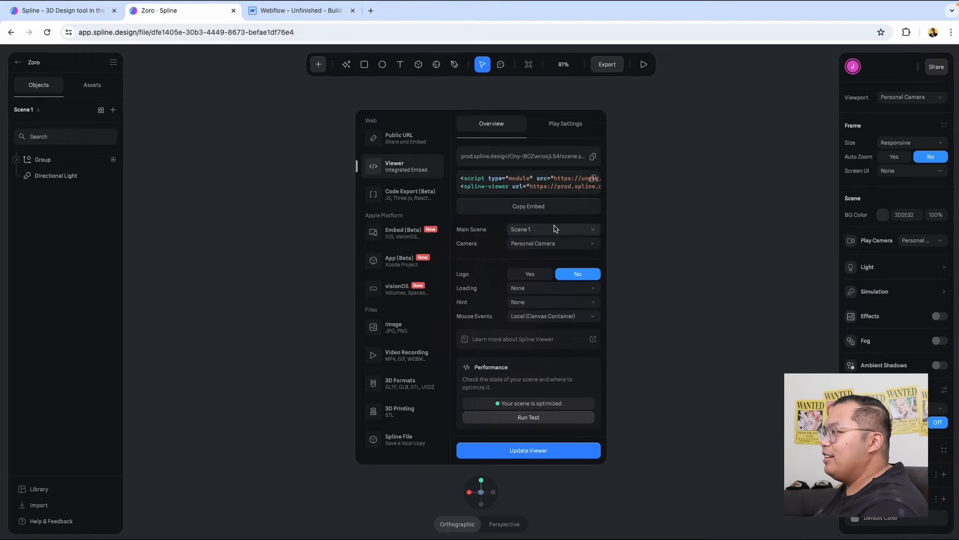
# Step: Copy the Zoro scene's Viewer embed code, switch to Notes and paste it into a new note
pyautogui.click(593, 178)
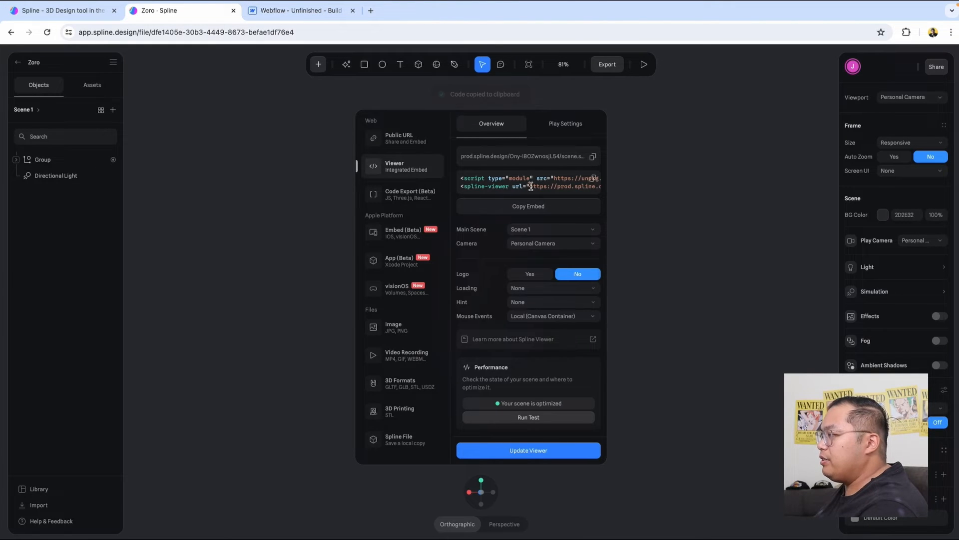
pyautogui.moveTo(532, 186); pyautogui.dragTo(568, 186)
pyautogui.click(593, 178)
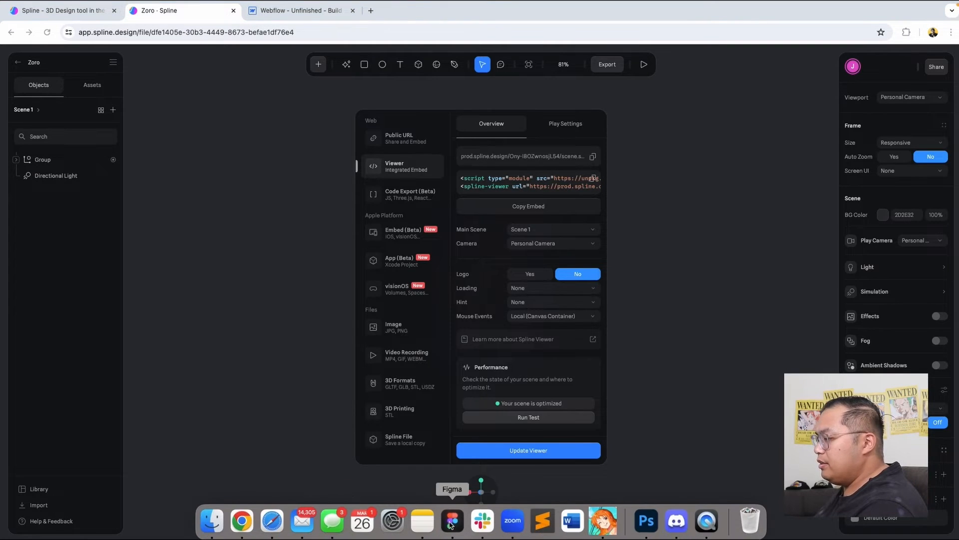
pyautogui.click(422, 521)
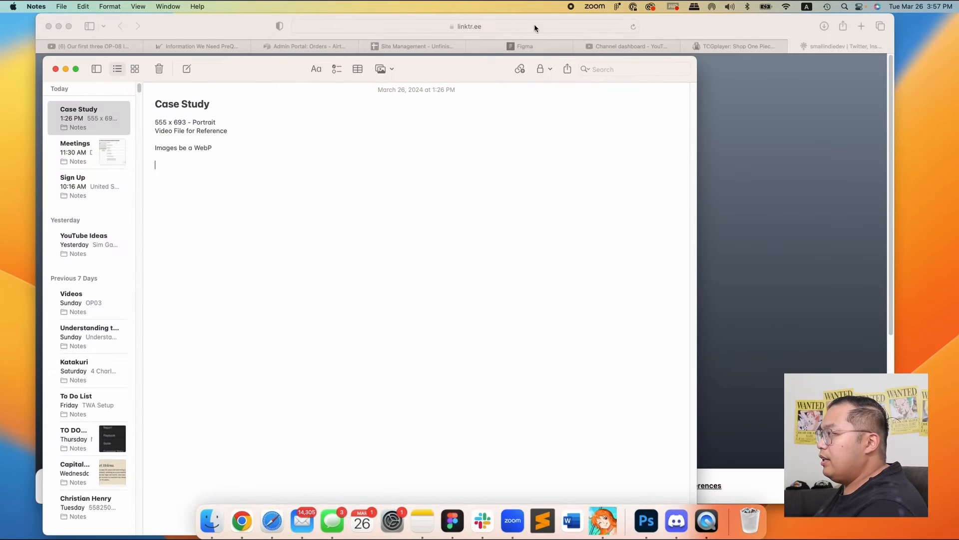
pyautogui.click(190, 68)
pyautogui.moveTo(227, 72); pyautogui.dragTo(278, 32)
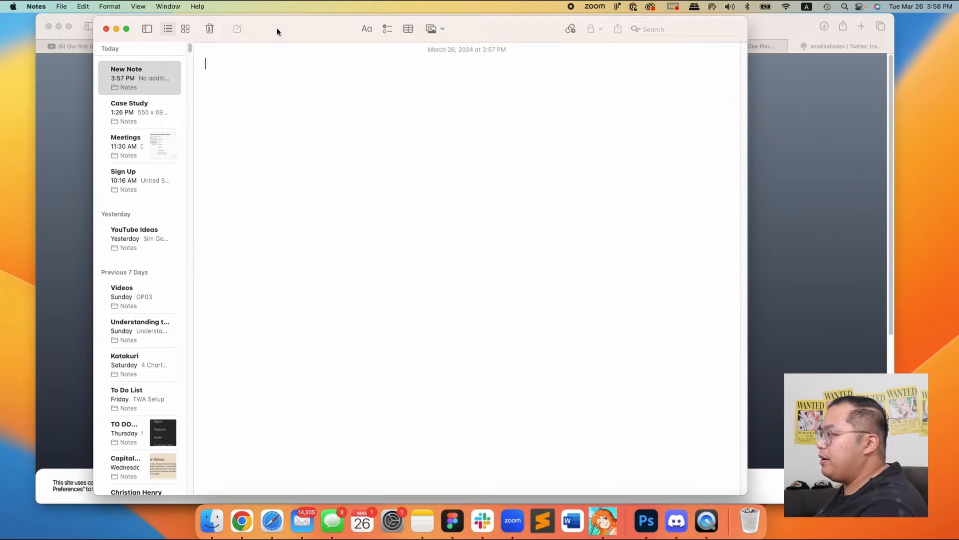
pyautogui.press('super+v')
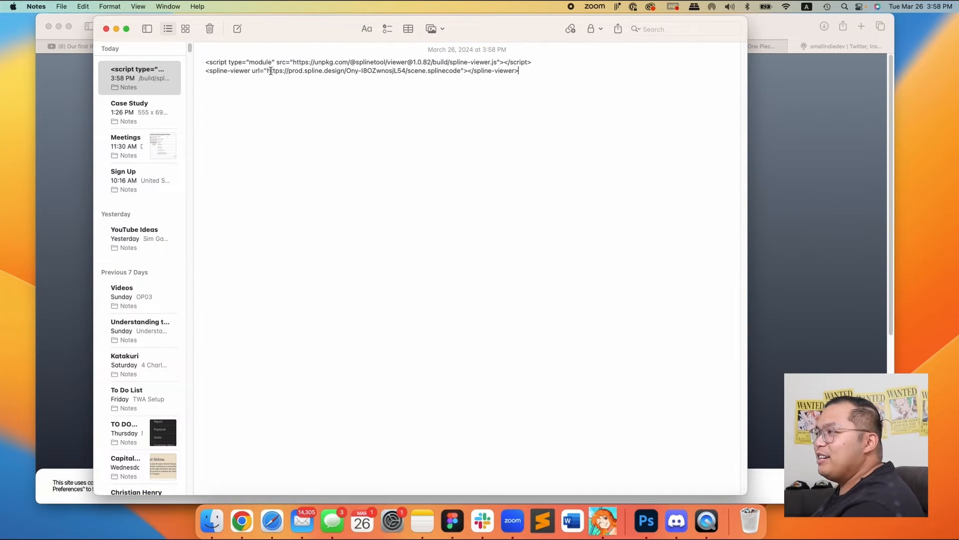
# Step: Copy the scene.splinecode URL out of the note's spline-viewer tag and check it in a new Chrome tab
pyautogui.moveTo(267, 71); pyautogui.dragTo(461, 68)
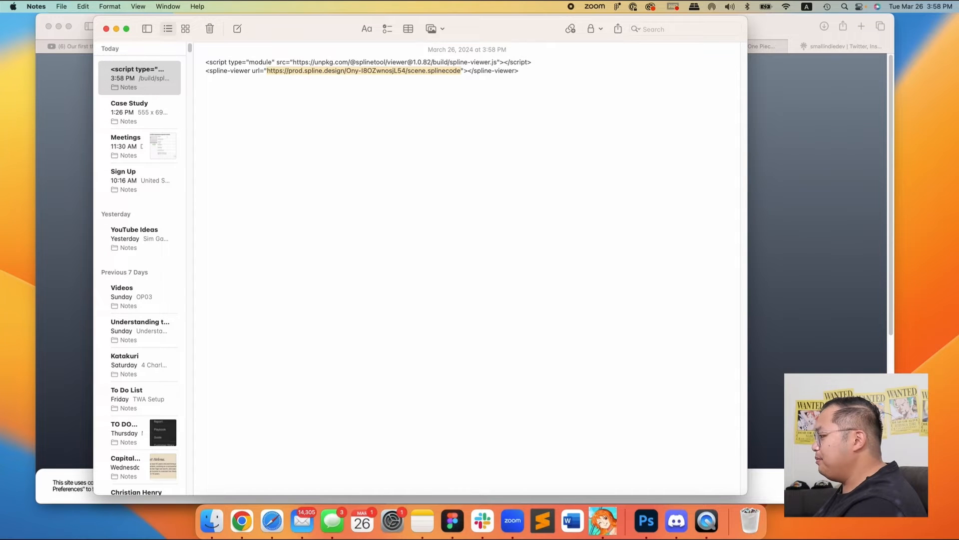
pyautogui.click(244, 528)
pyautogui.click(371, 11)
pyautogui.press('super+v')
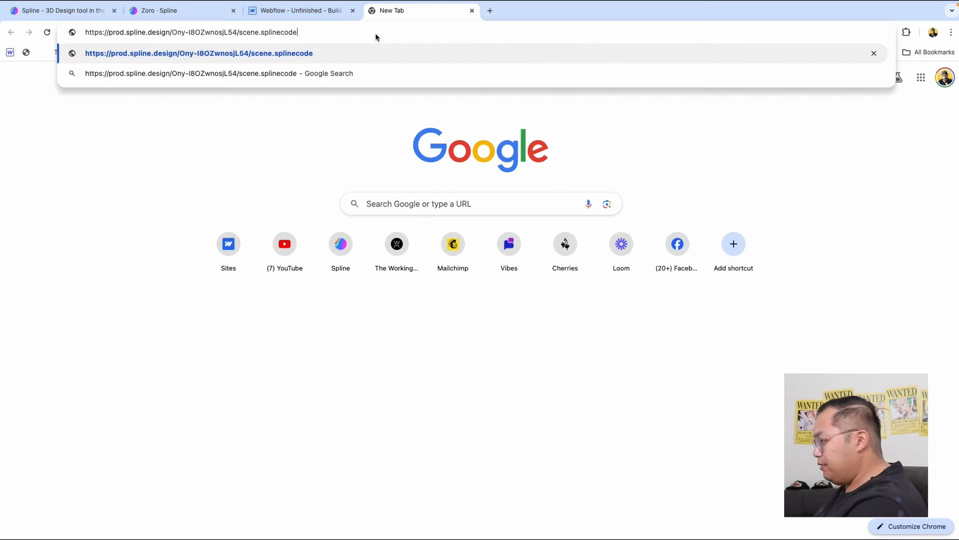
pyautogui.press('Return')
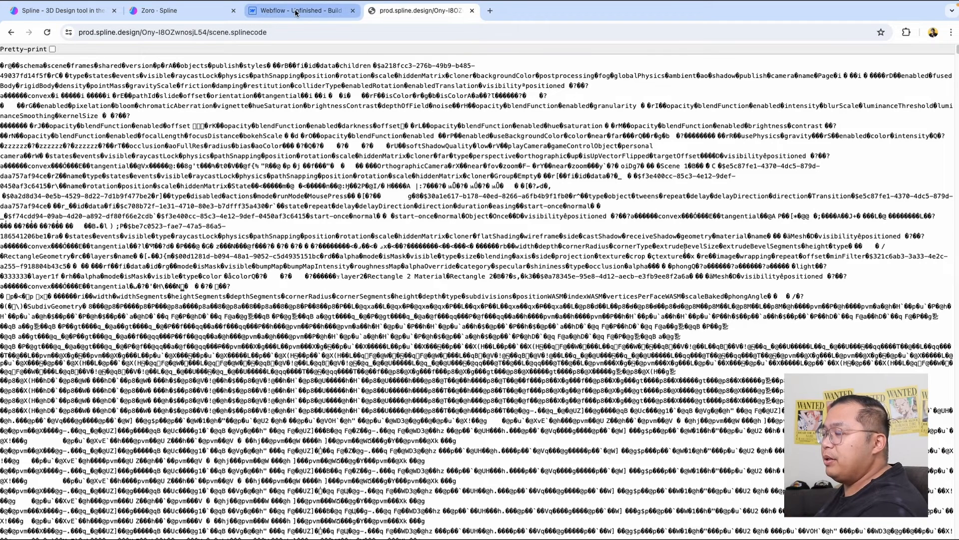
pyautogui.click(471, 11)
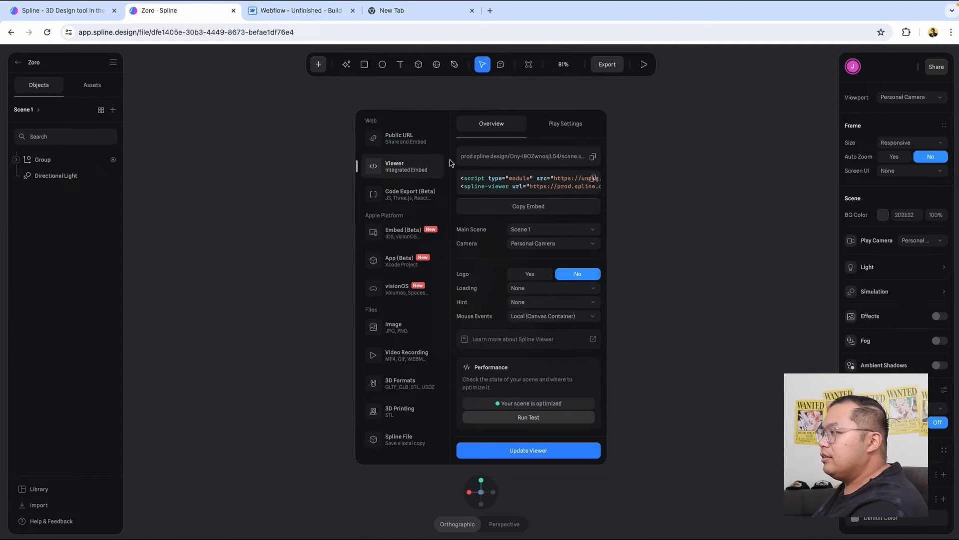
# Step: Open the Zoro scene's Public URL from Spline's export options, test flipping the card, and close the preview
pyautogui.click(398, 140)
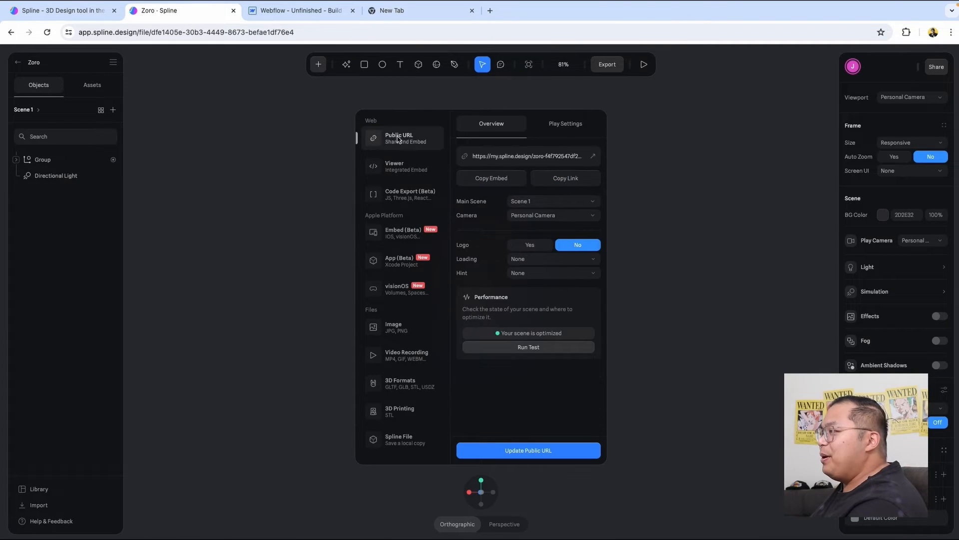
pyautogui.click(593, 158)
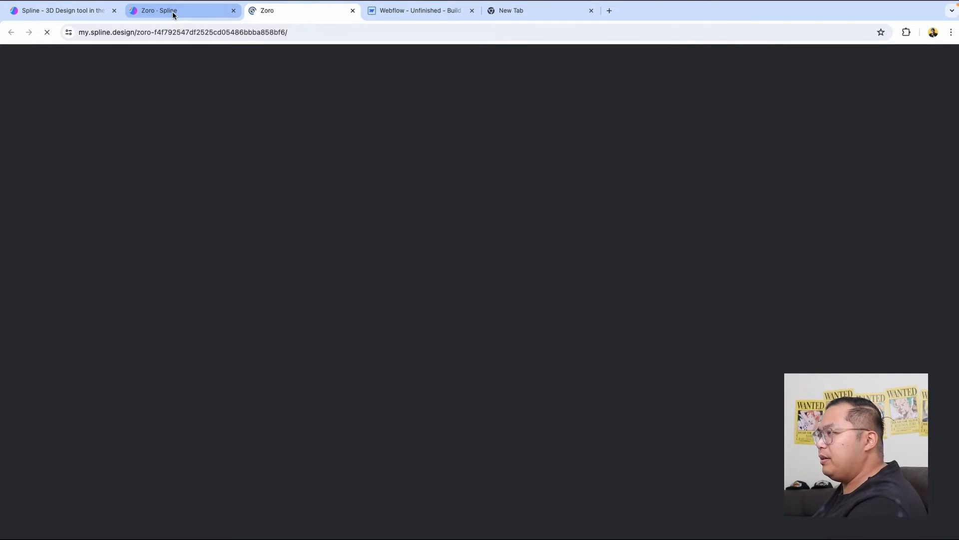
pyautogui.click(485, 291)
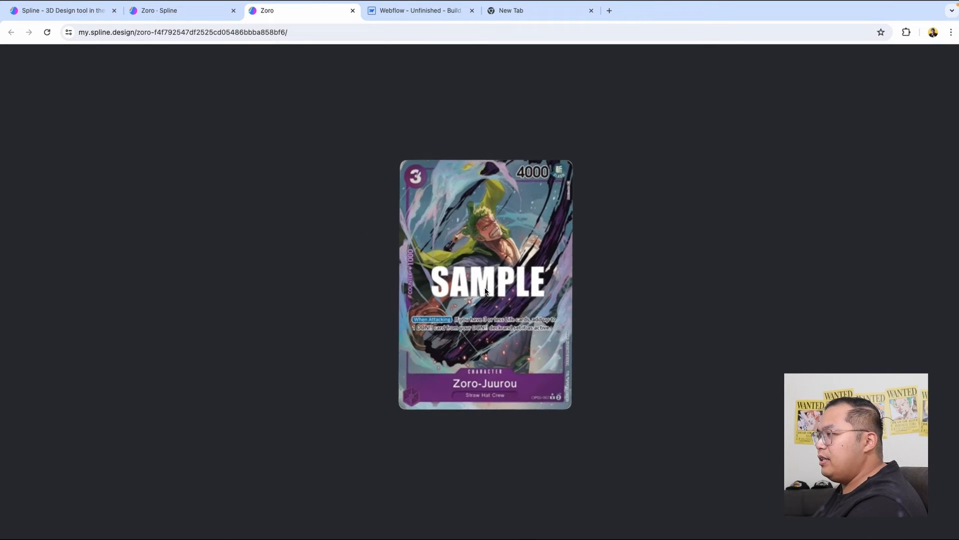
pyautogui.click(485, 291)
pyautogui.click(457, 308)
pyautogui.click(446, 314)
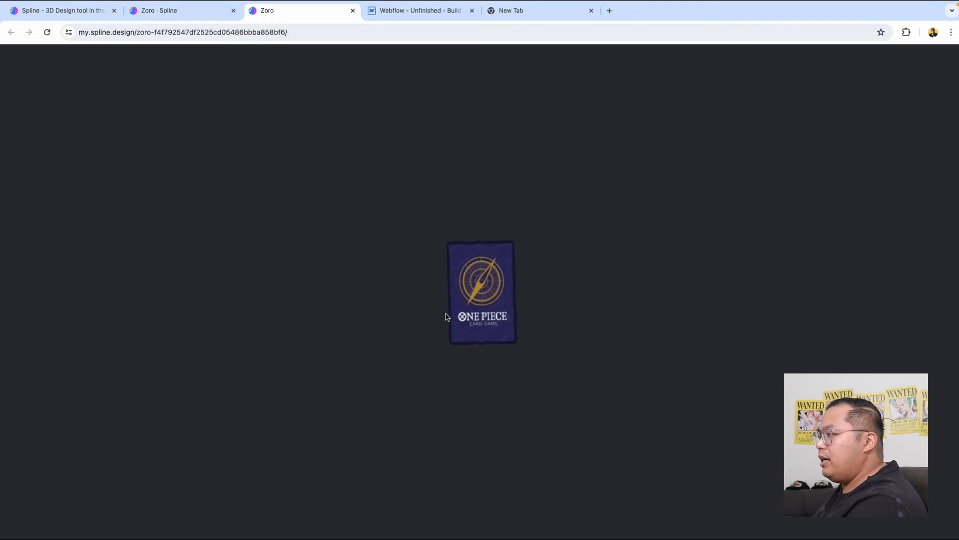
pyautogui.click(489, 322)
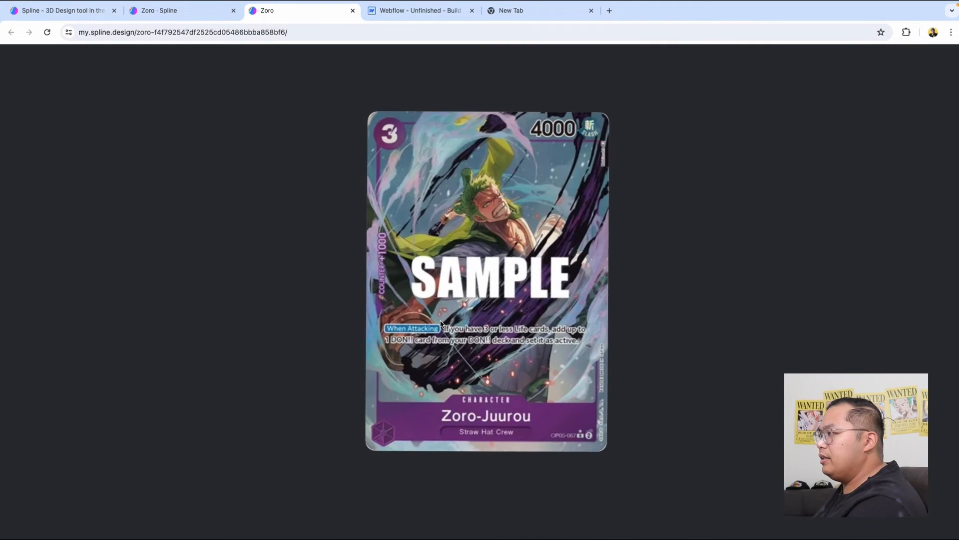
pyautogui.click(353, 11)
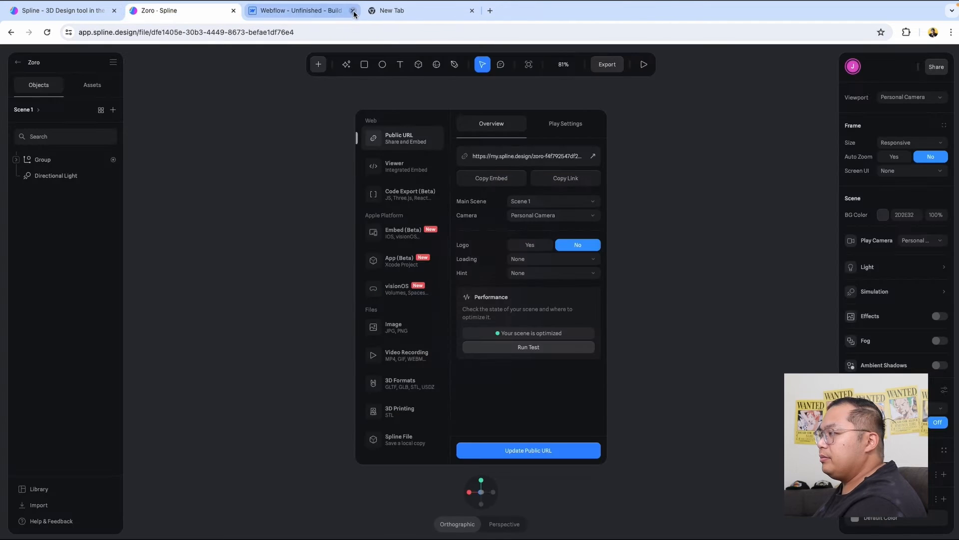
# Step: Copy the Viewer embed code again, then copy only the scene.splinecode URL from the note and return to the Webflow item
pyautogui.click(406, 169)
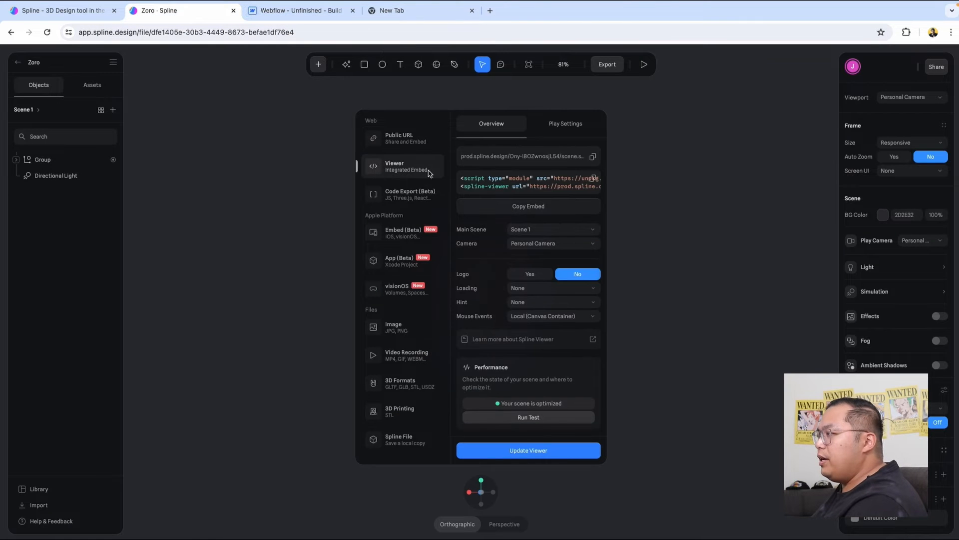
pyautogui.click(593, 178)
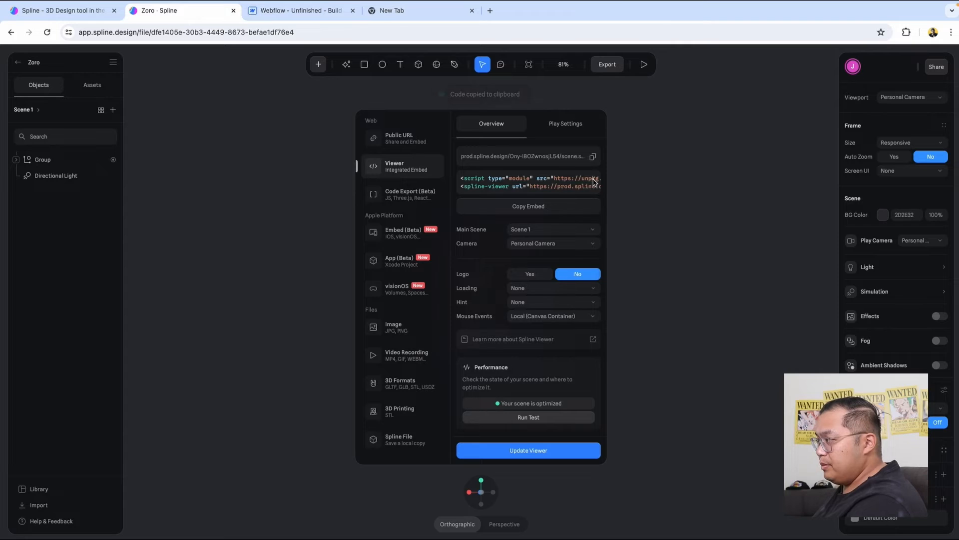
pyautogui.click(317, 15)
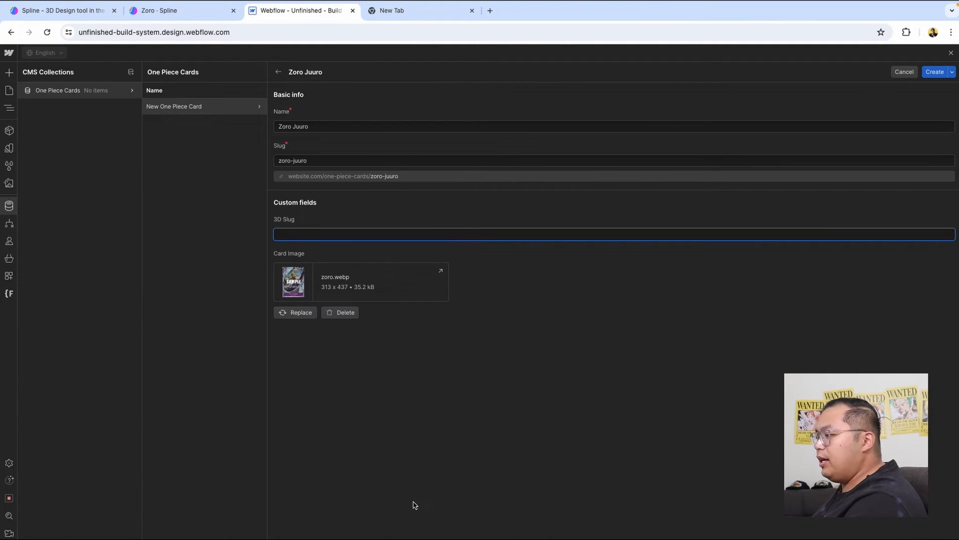
pyautogui.click(422, 520)
pyautogui.click(464, 111)
pyautogui.moveTo(460, 72); pyautogui.dragTo(267, 72)
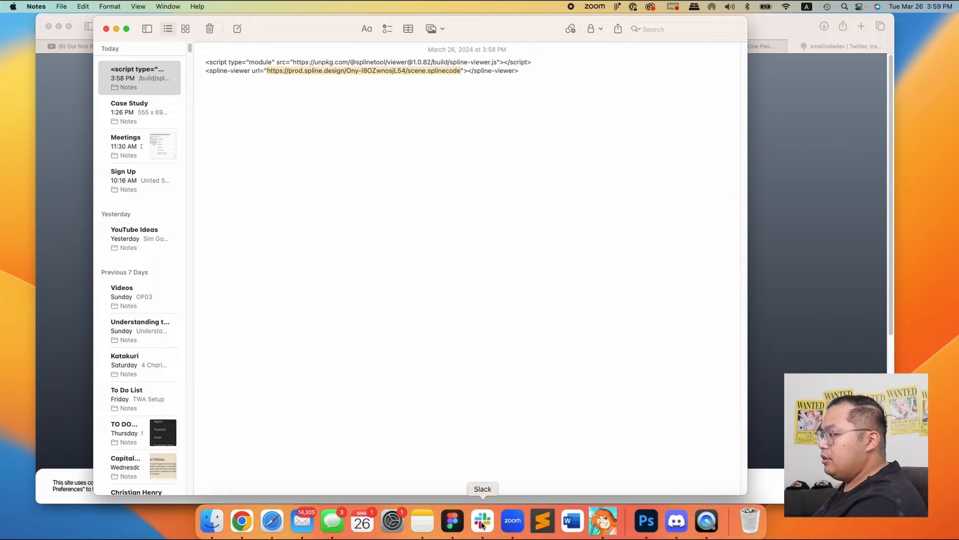
pyautogui.click(241, 521)
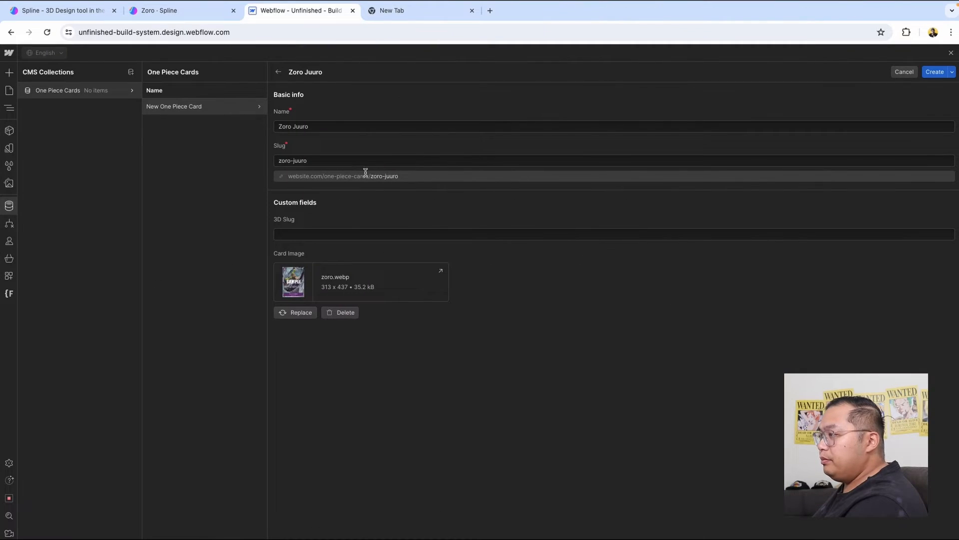
# Step: Paste the scene.splinecode URL into the Zoro Juuro item's 3D Slug, create the item and return to the page canvas
pyautogui.click(342, 231)
pyautogui.hotkey('ctrl', 'v')
pyautogui.click(530, 260)
pyautogui.click(929, 72)
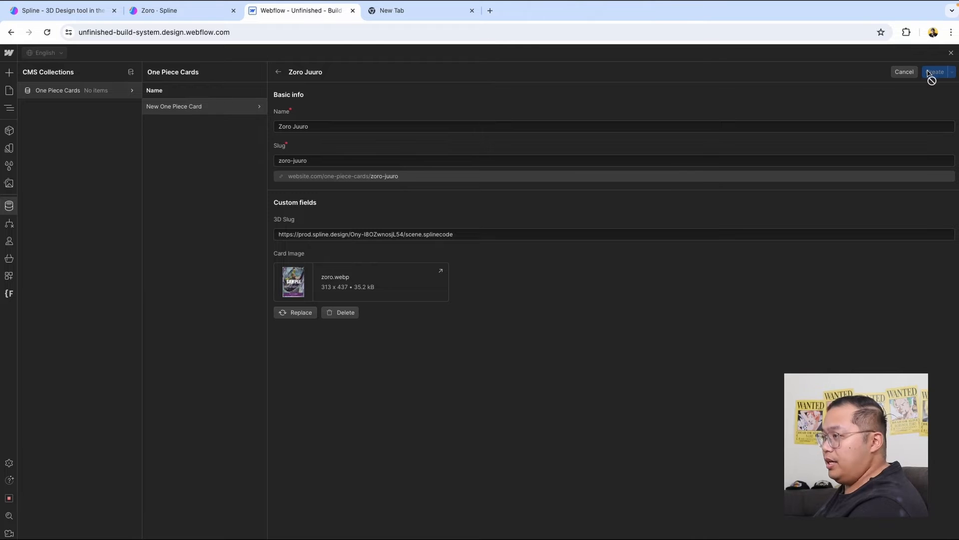
pyautogui.click(951, 53)
pyautogui.click(440, 274)
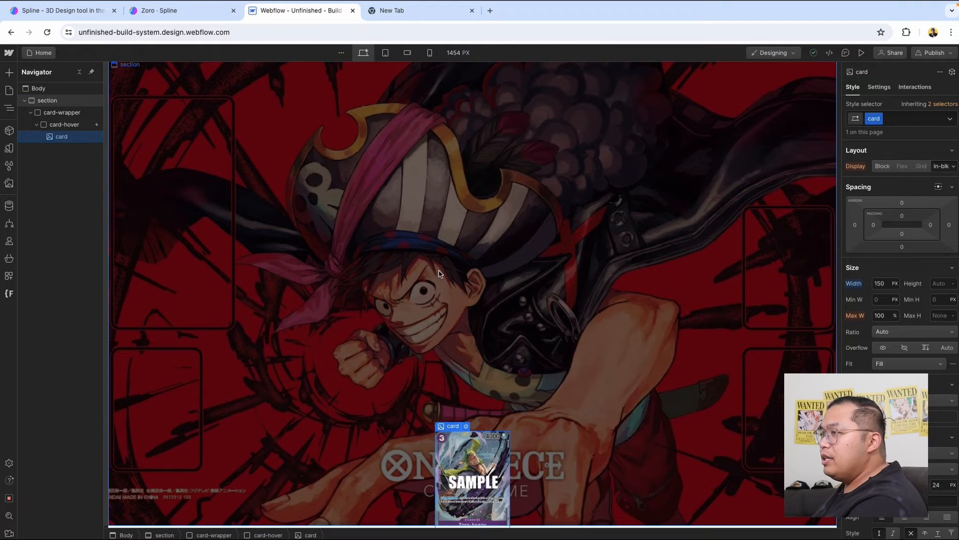
# Step: Add an HTML Embed element inside card-hover and clear the pasted scene URL from its custom code
pyautogui.click(63, 124)
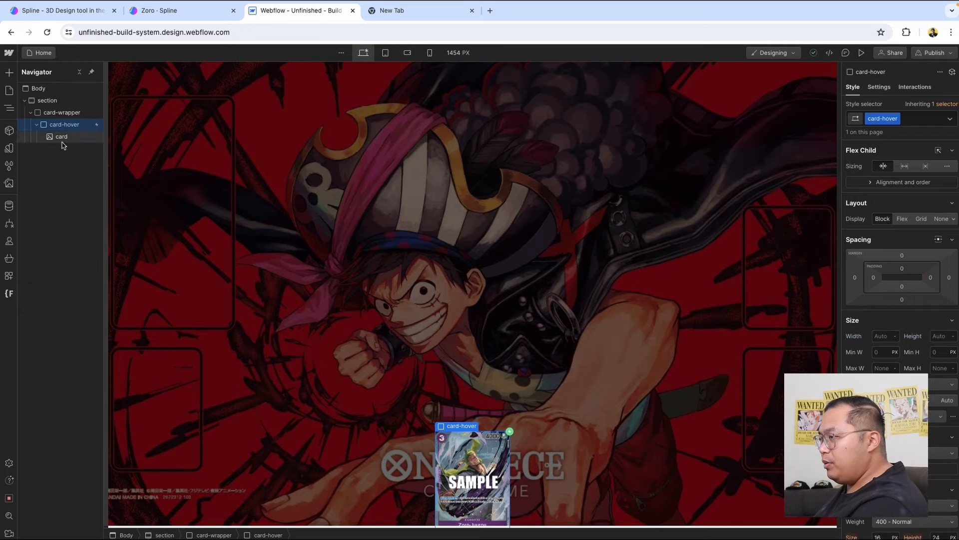
pyautogui.press('super+e')
pyautogui.write('emb')
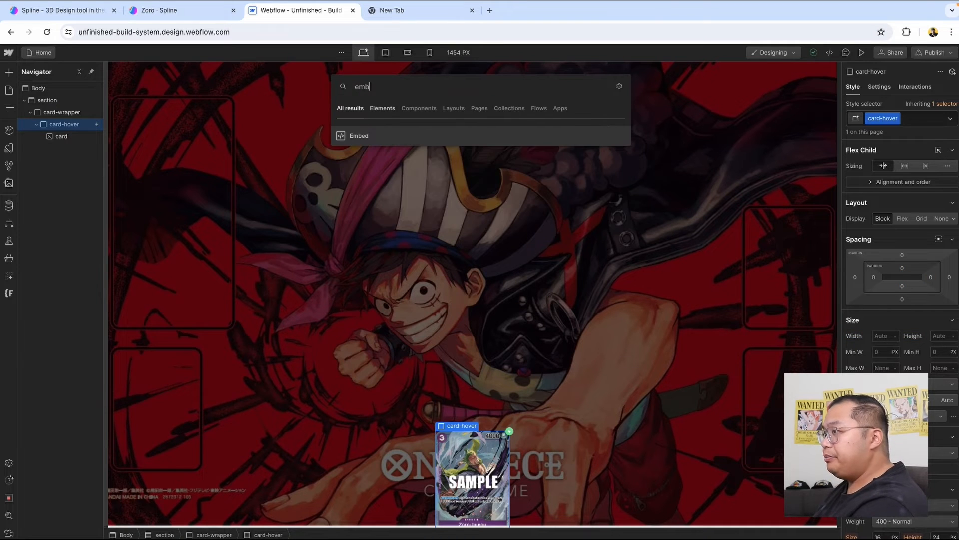
pyautogui.press('Return')
pyautogui.hotkey('ctrl', 'v')
pyautogui.tripleClick(505, 188)
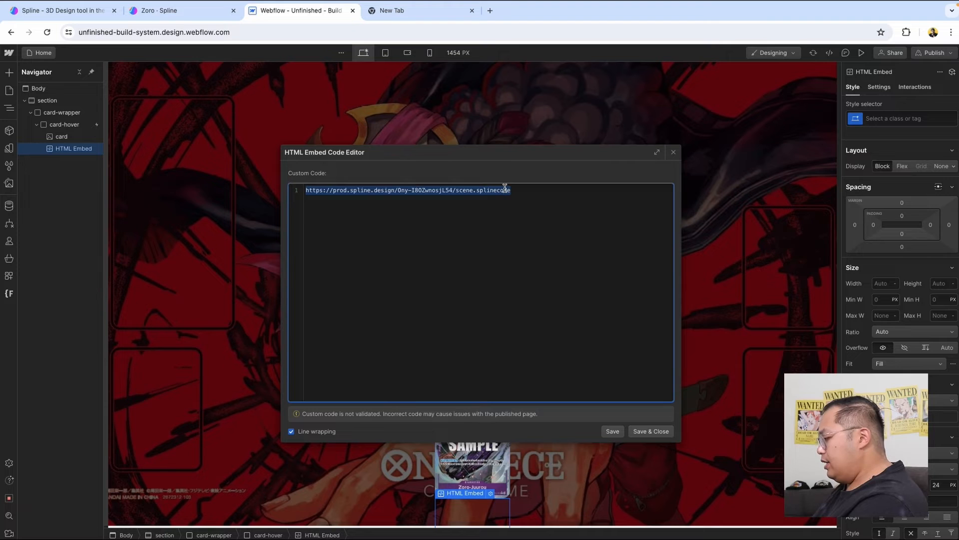
pyautogui.press('BackSpace')
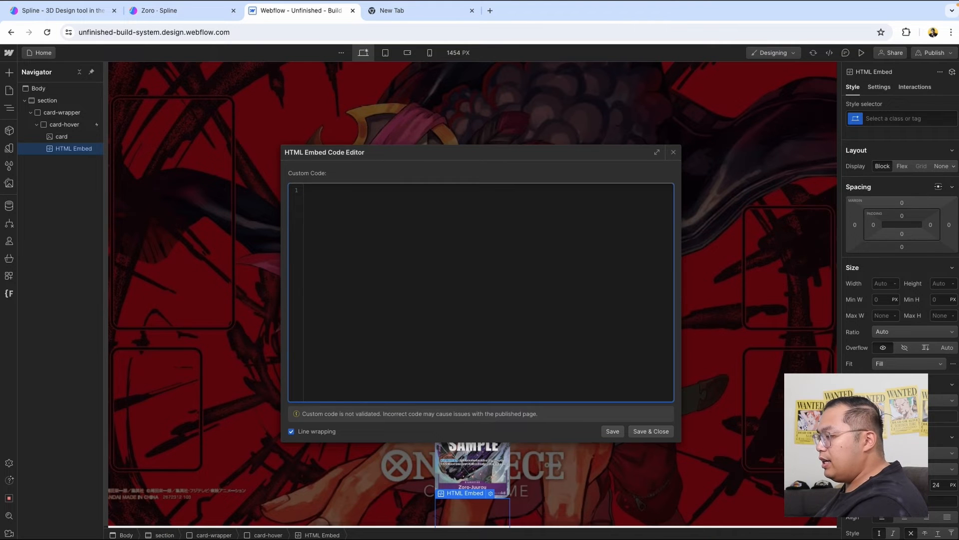
# Step: Copy the full Spline script and spline-viewer code from Notes into the HTML Embed and save it
pyautogui.click(422, 522)
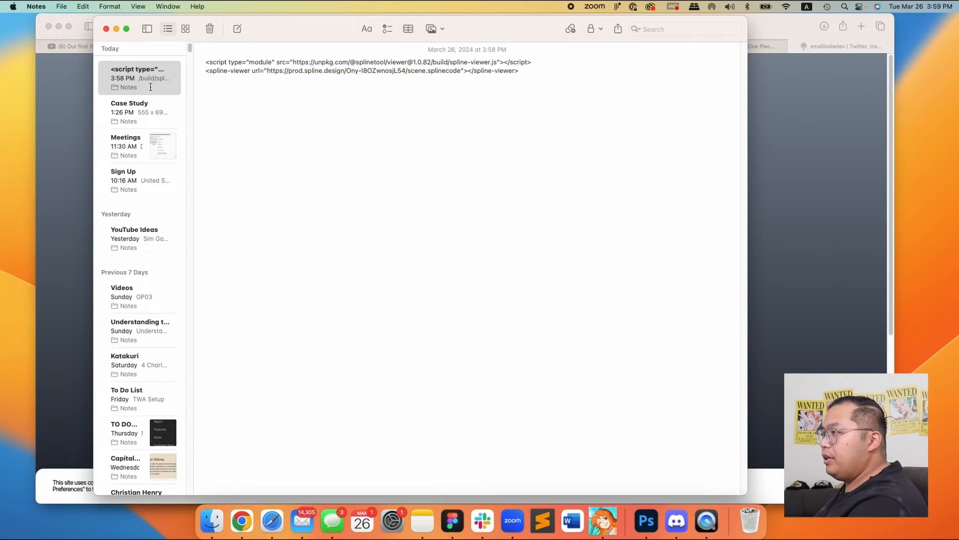
pyautogui.press('super+a')
pyautogui.click(242, 522)
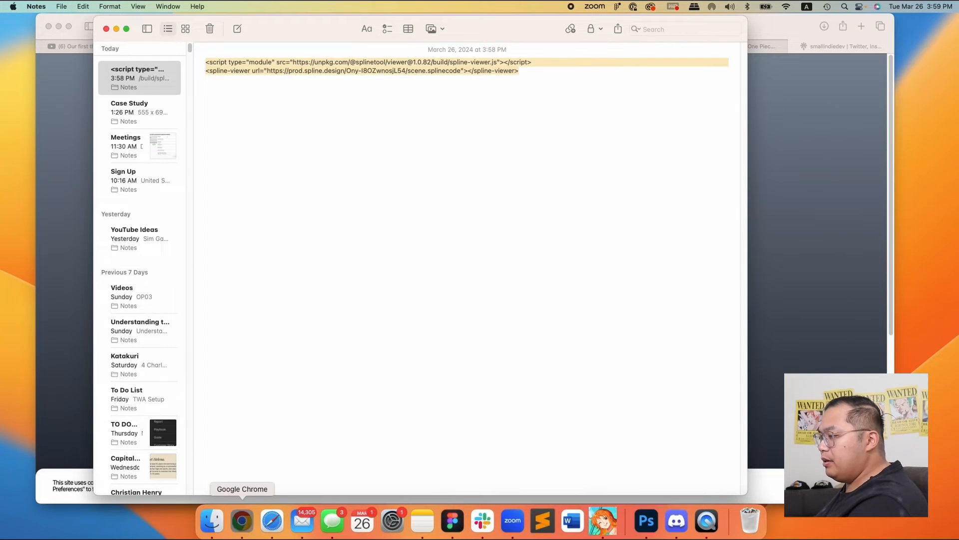
pyautogui.press('super+v')
pyautogui.click(647, 431)
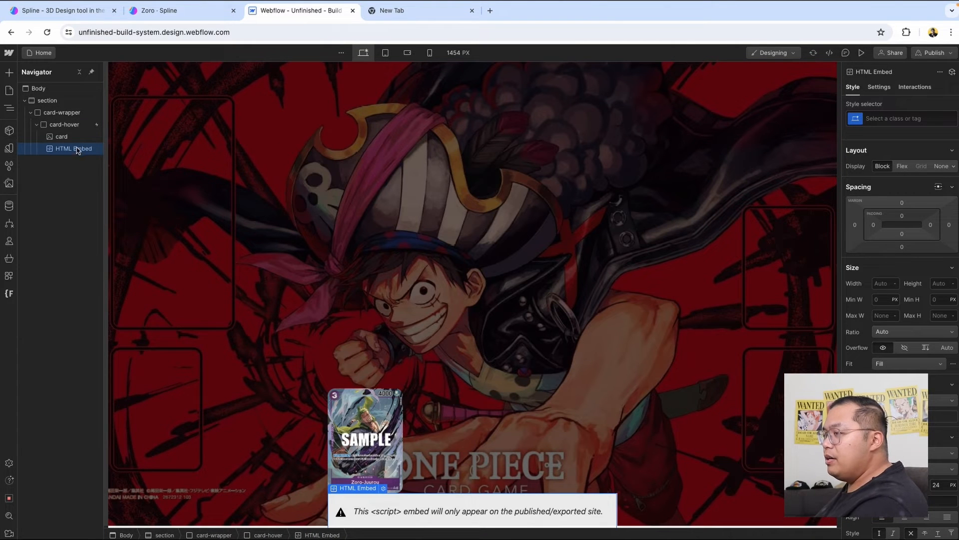
# Step: Move the HTML Embed out of card-hover to the top of card-wrapper and position it absolutely along the section's upper edge
pyautogui.moveTo(73, 152); pyautogui.dragTo(75, 121)
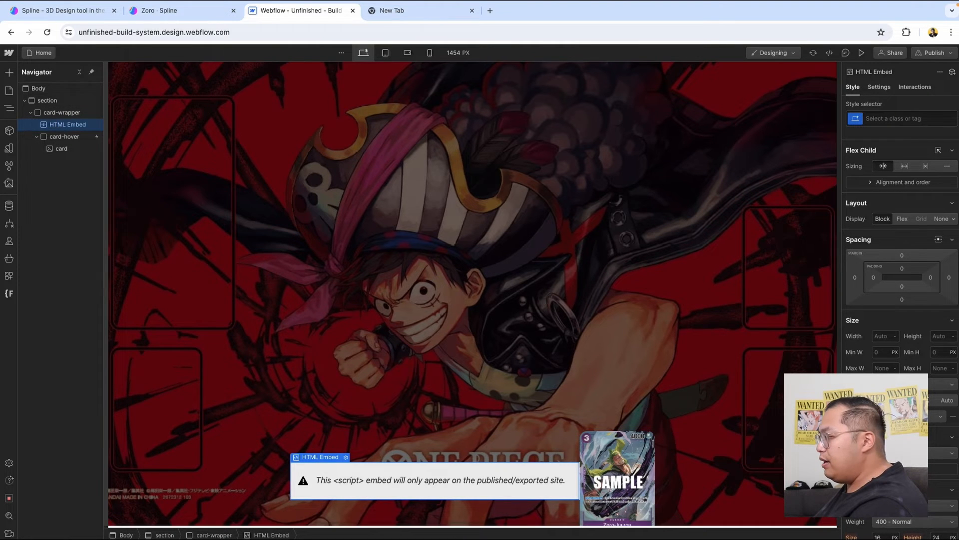
pyautogui.click(912, 453)
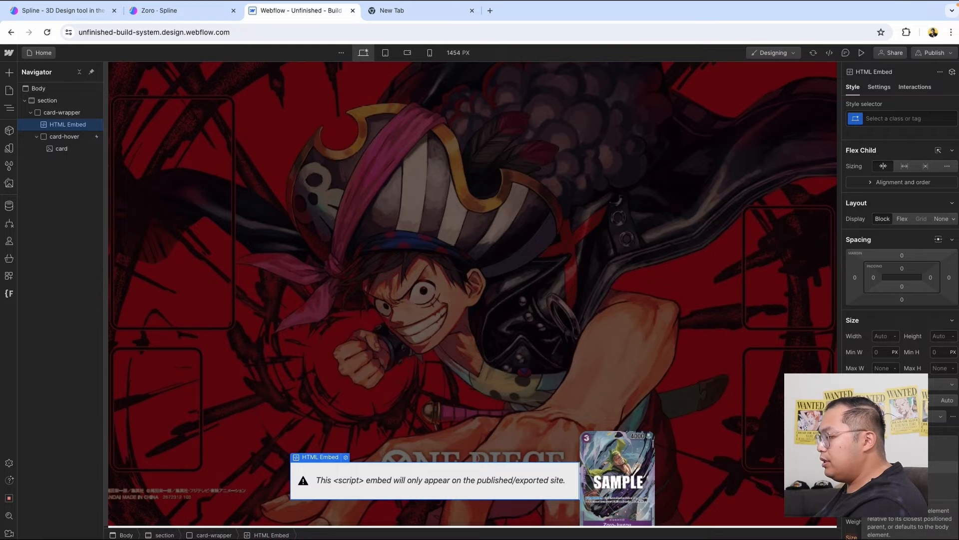
pyautogui.click(900, 467)
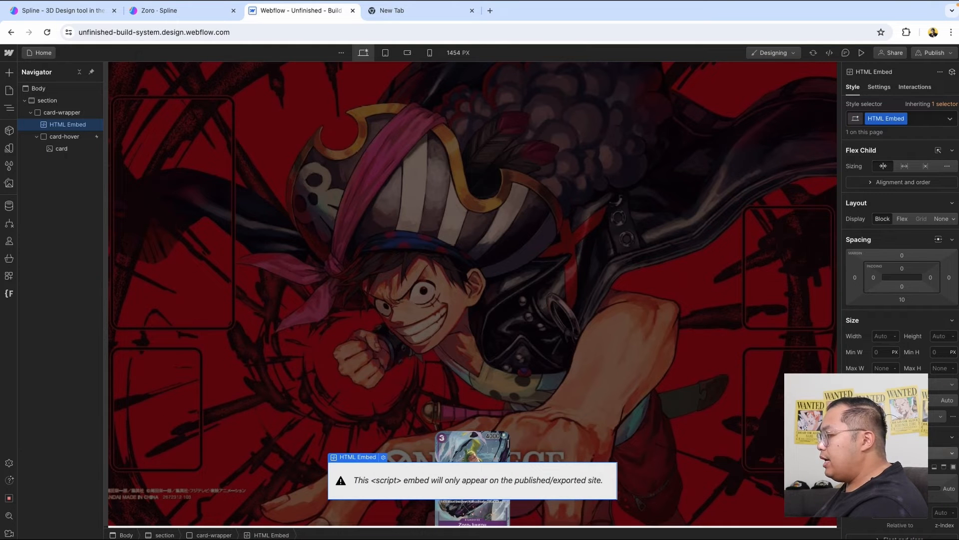
pyautogui.click(912, 453)
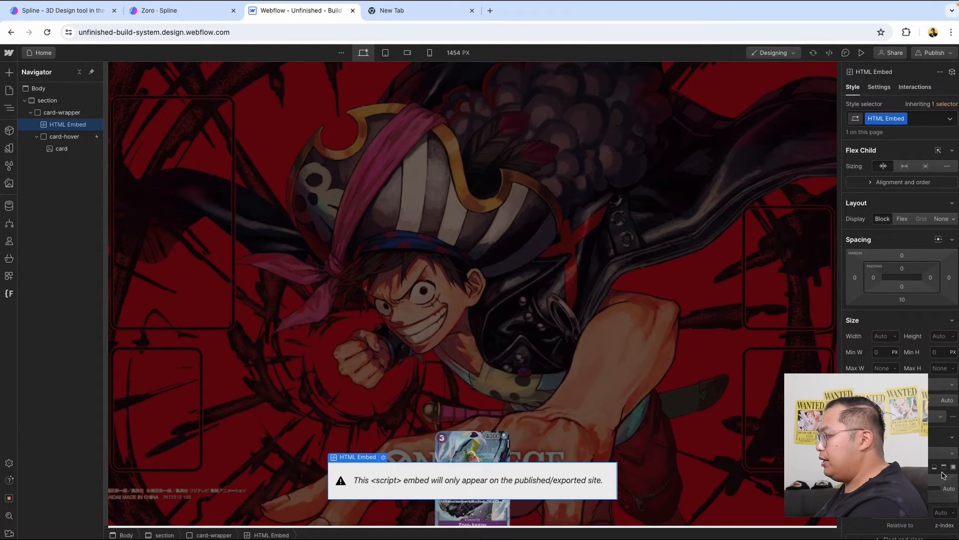
pyautogui.click(944, 472)
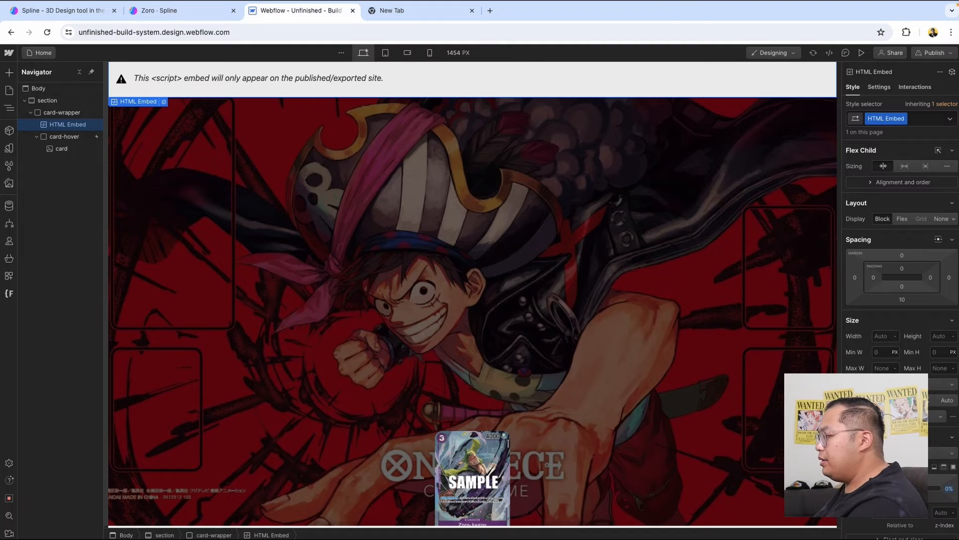
# Step: Set the HTML Embed's height to 75vh
pyautogui.click(943, 339)
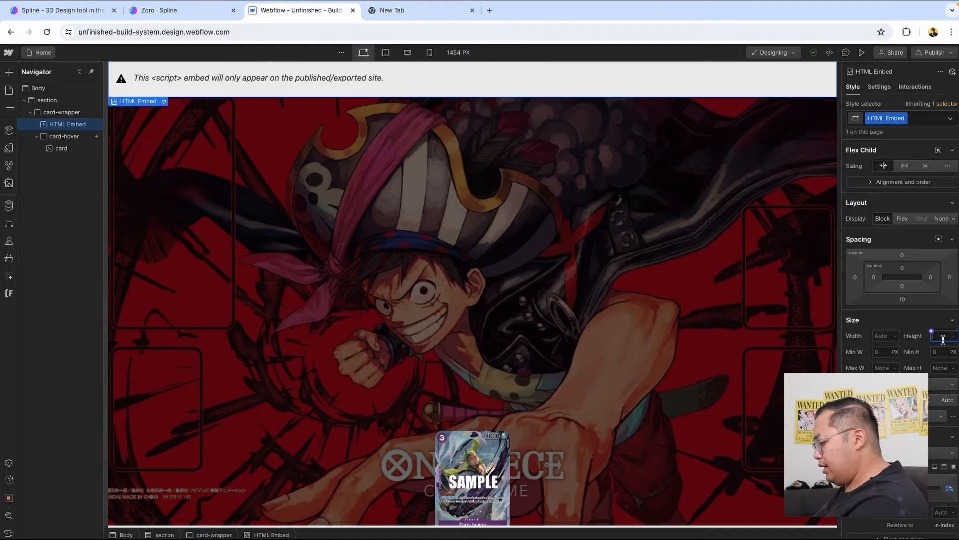
pyautogui.write('75vh')
pyautogui.press('Return')
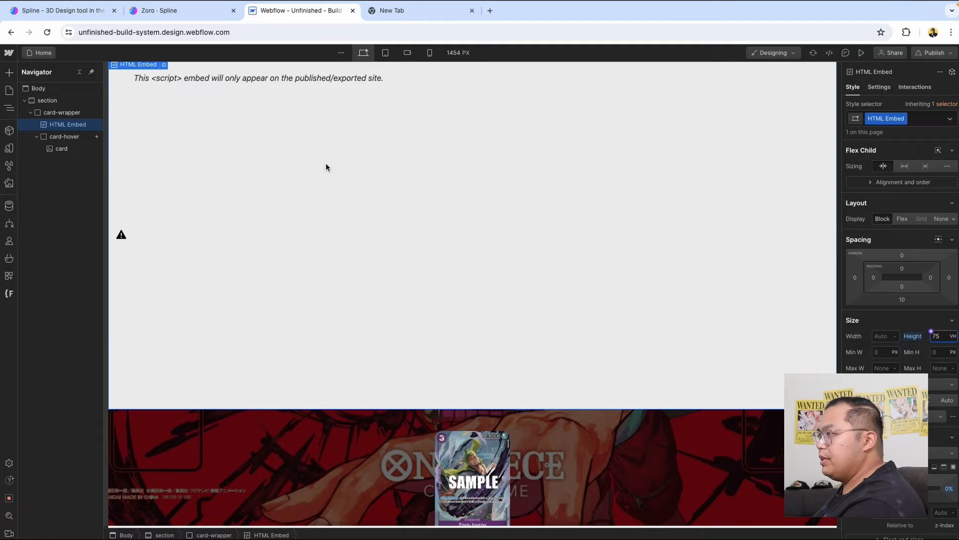
# Step: Publish the site to the unfinished-build-system.webflow.io staging domain and open the live page
pyautogui.click(933, 52)
pyautogui.click(902, 213)
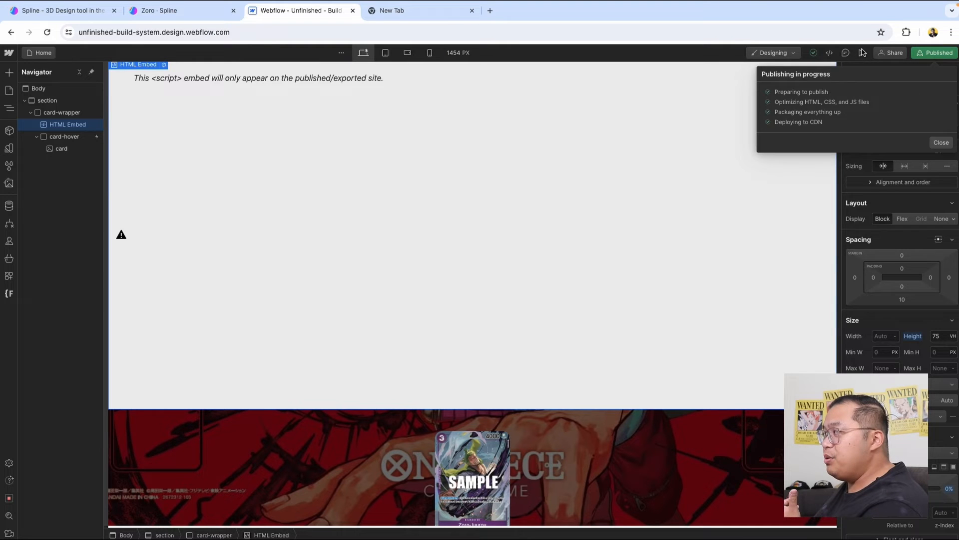
pyautogui.click(875, 103)
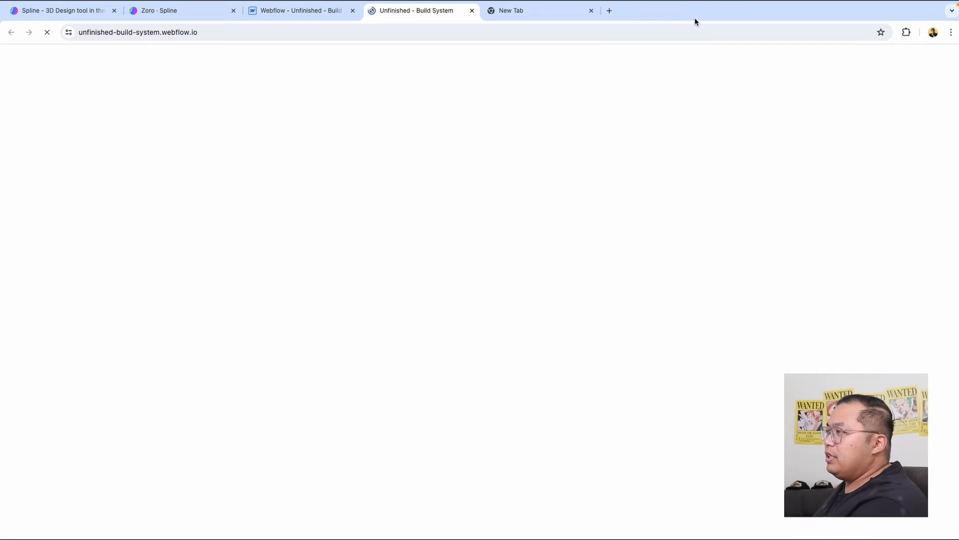
# Step: Test the embedded 3D card's flip interaction on the live page, then close it and return to the Webflow canvas
pyautogui.click(500, 271)
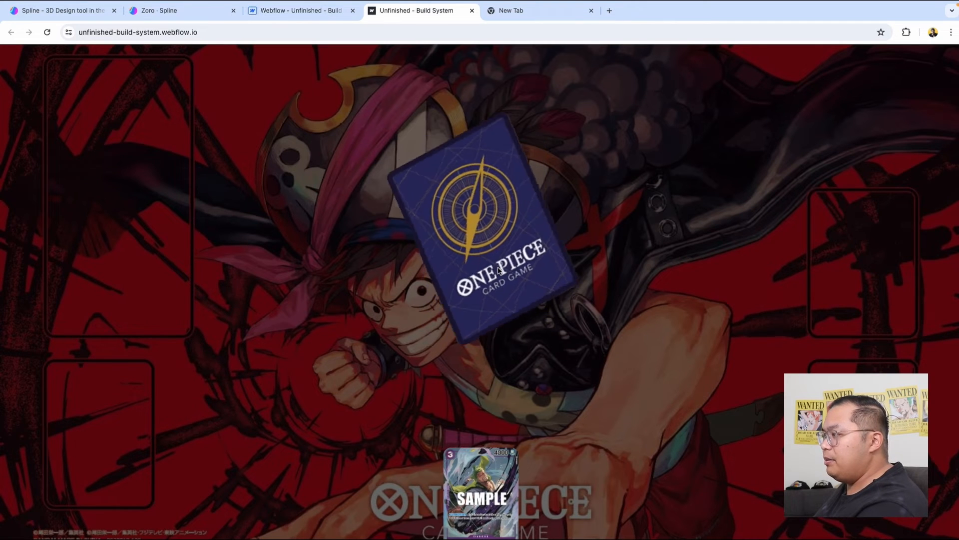
pyautogui.click(499, 270)
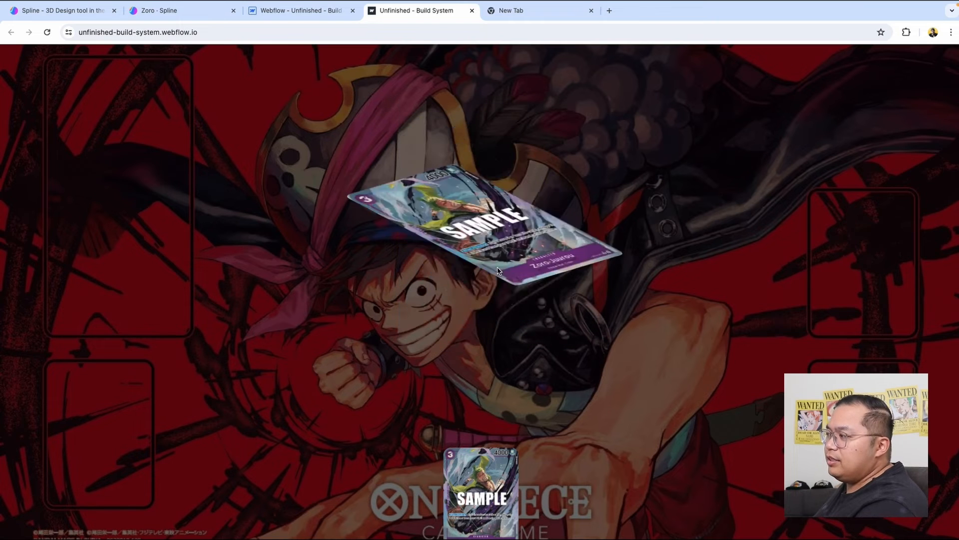
pyautogui.click(498, 270)
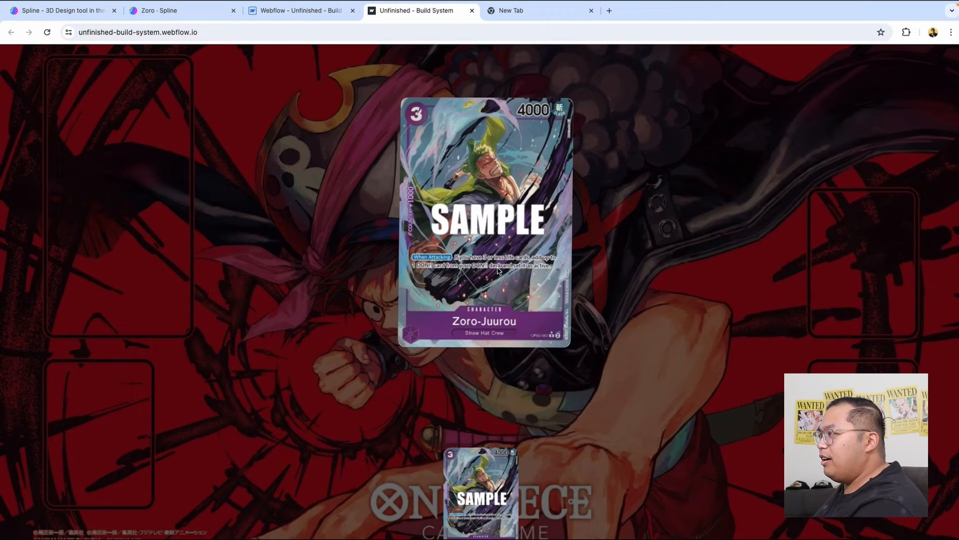
pyautogui.click(498, 270)
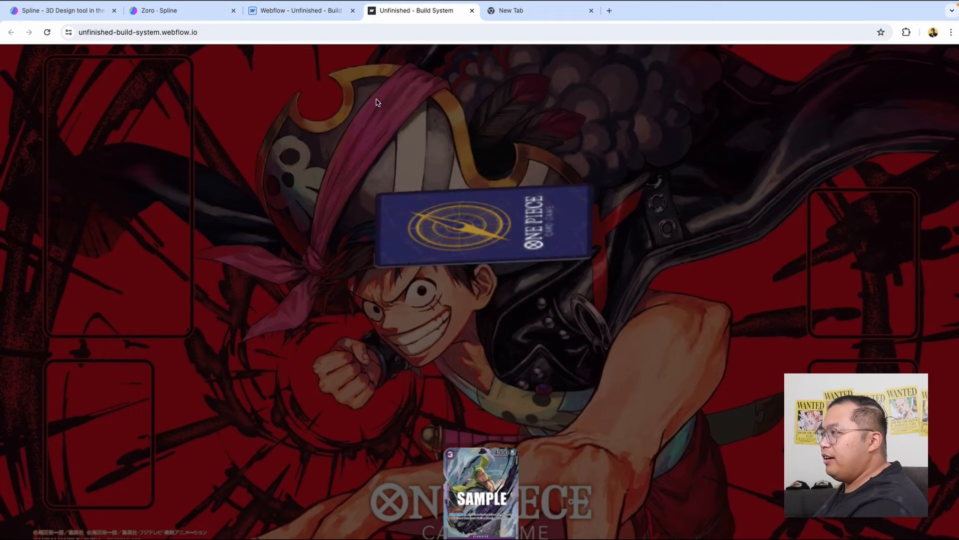
pyautogui.click(473, 10)
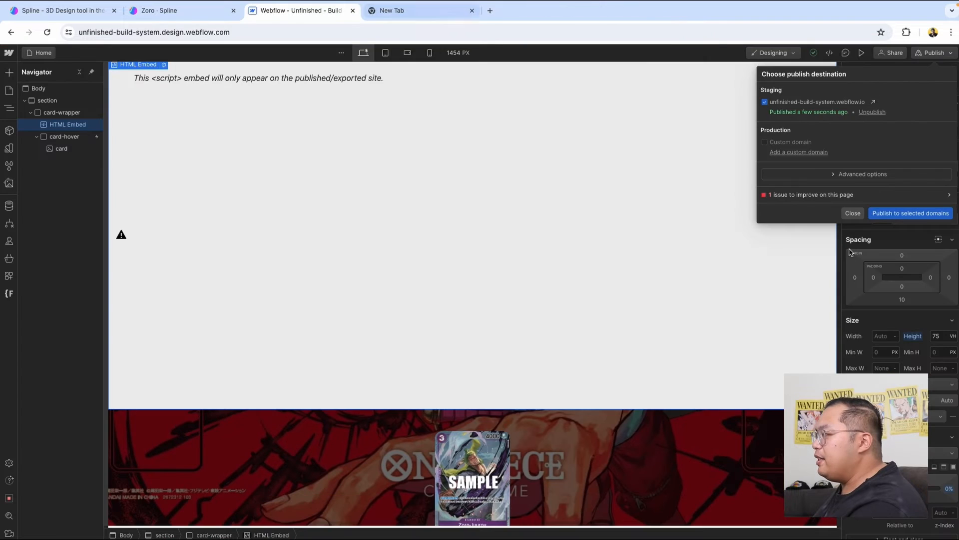
pyautogui.click(852, 212)
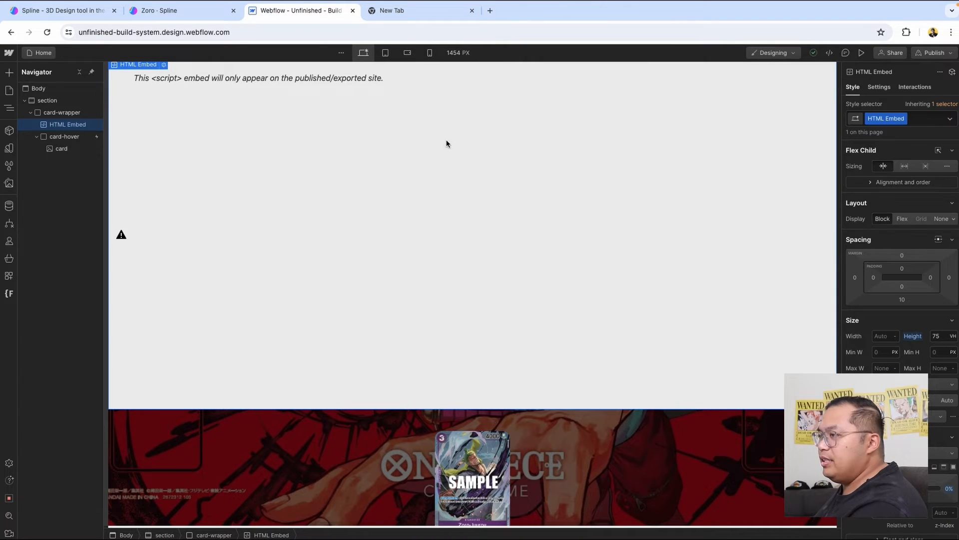
# Step: Add a Collection List connected to the card CMS collection and place it first inside card-wrapper
pyautogui.click(75, 111)
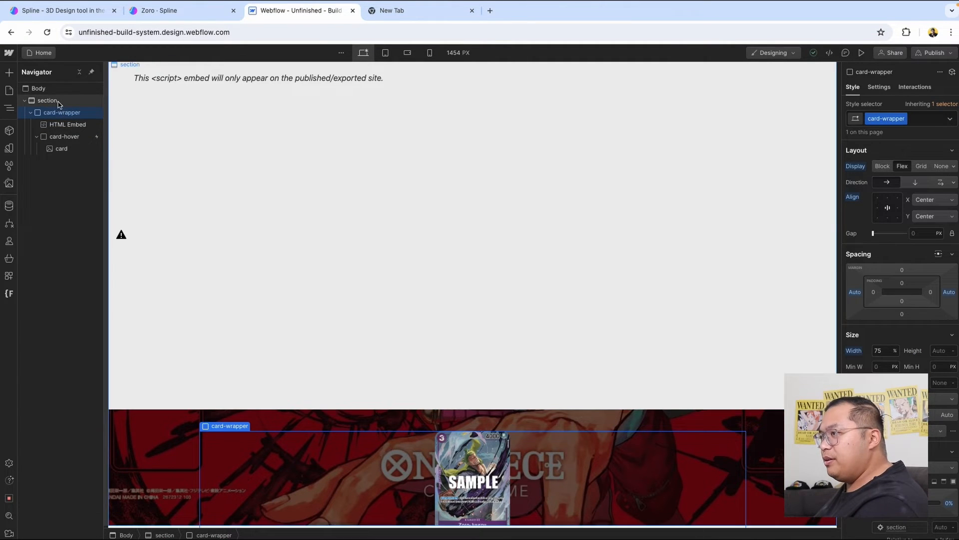
pyautogui.press('super+k')
pyautogui.write('col')
pyautogui.press('Return')
pyautogui.click(550, 372)
pyautogui.click(557, 402)
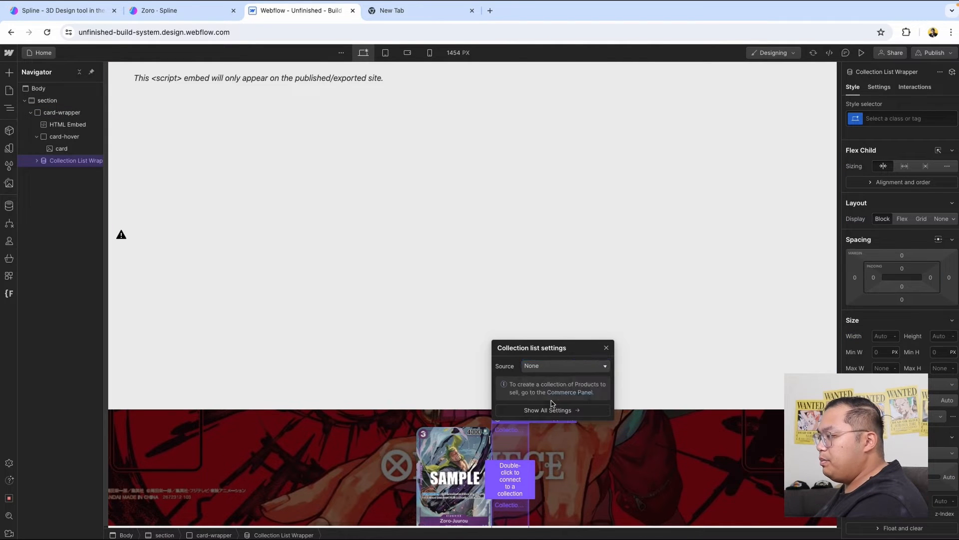
pyautogui.moveTo(81, 165); pyautogui.dragTo(75, 120)
# Step: Apply the card-wrapper class to the Collection List and nest the HTML Embed and card-hover inside its Collection Item
pyautogui.click(37, 124)
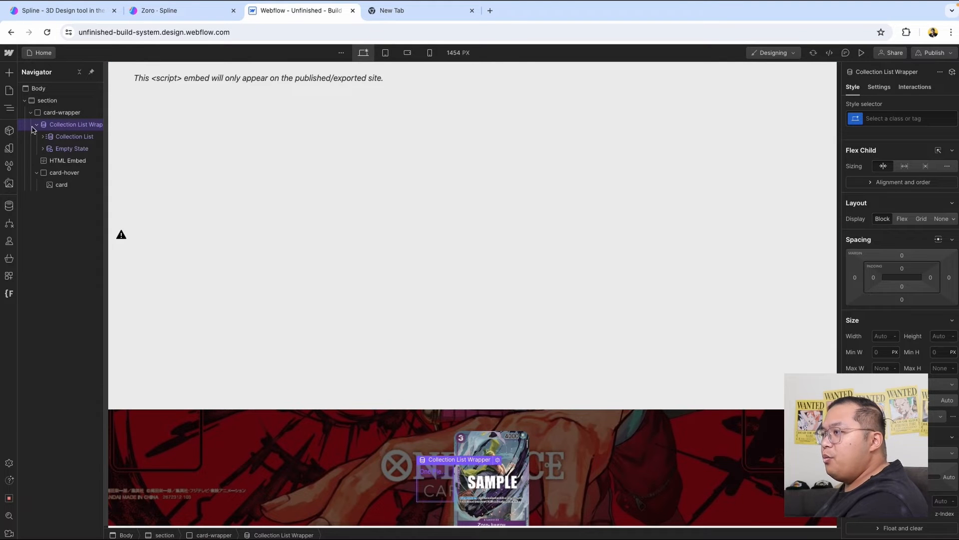
pyautogui.click(43, 137)
pyautogui.click(72, 140)
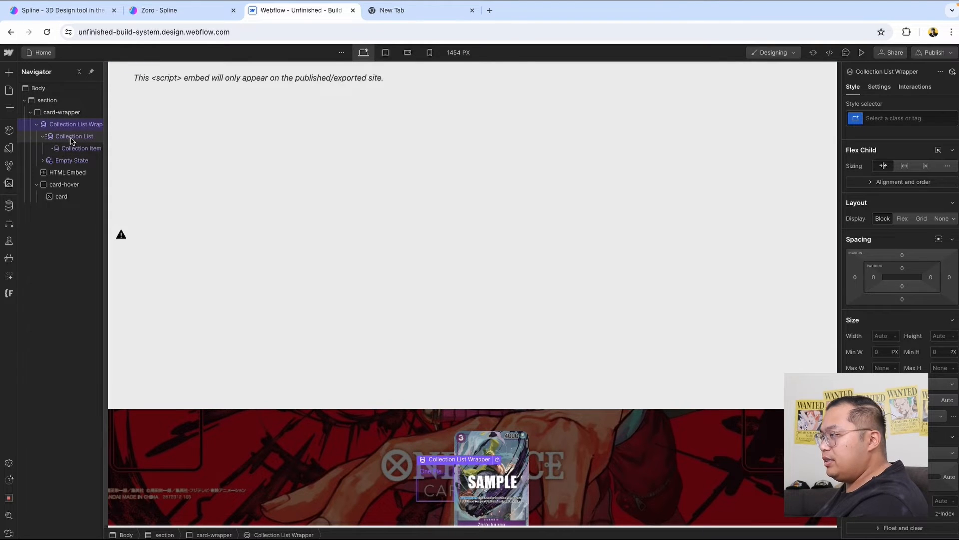
pyautogui.hotkey('ctrl', 'Return')
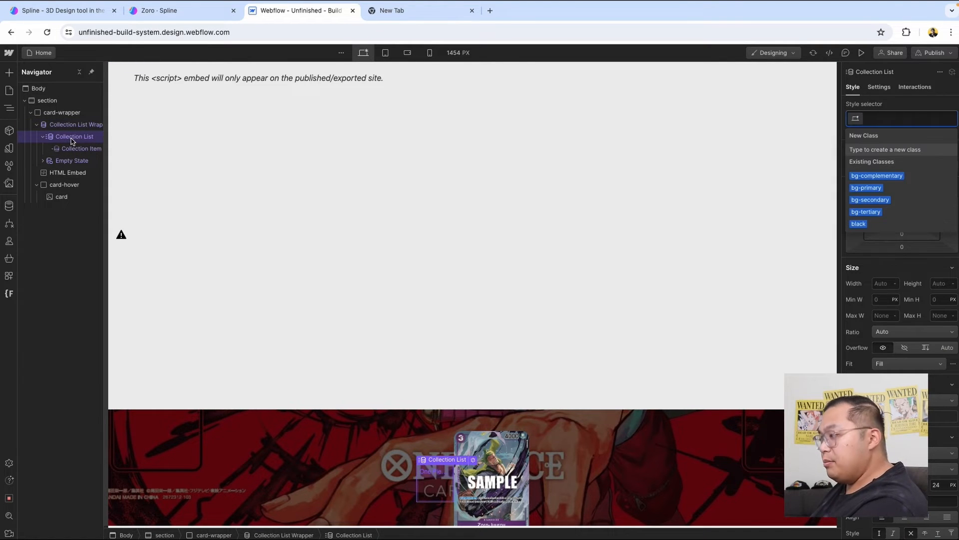
pyautogui.write('card')
pyautogui.press('Down')
pyautogui.press('Down')
pyautogui.press('Down')
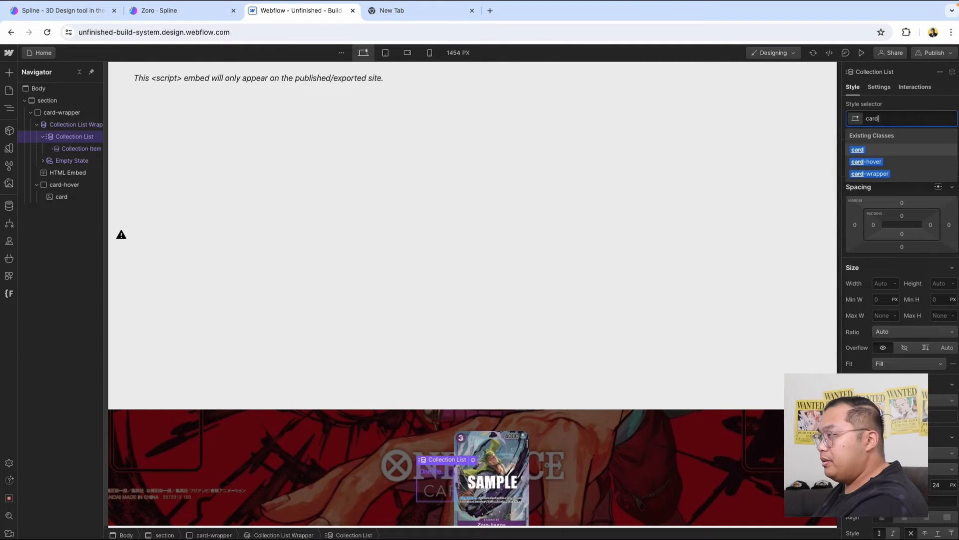
pyautogui.press('Return')
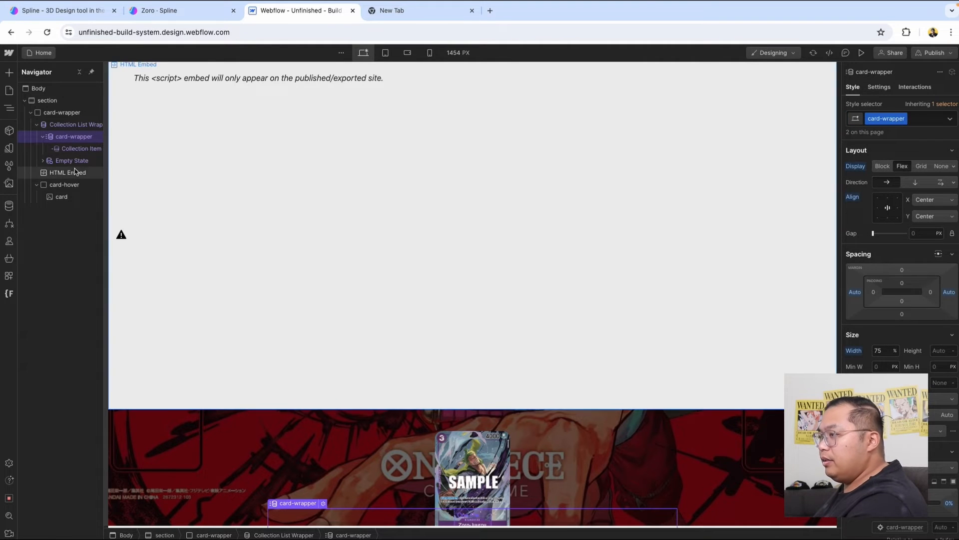
pyautogui.click(58, 173)
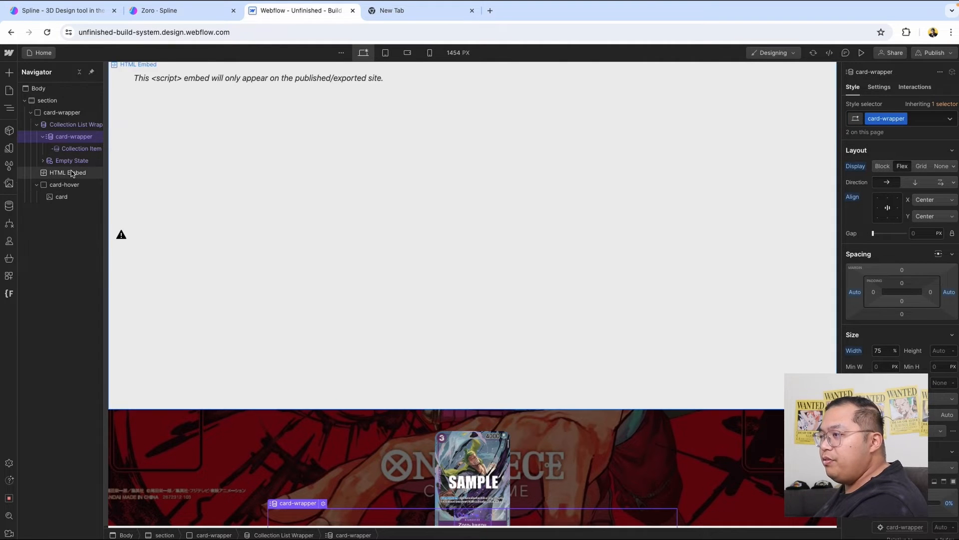
pyautogui.moveTo(76, 156); pyautogui.dragTo(77, 180)
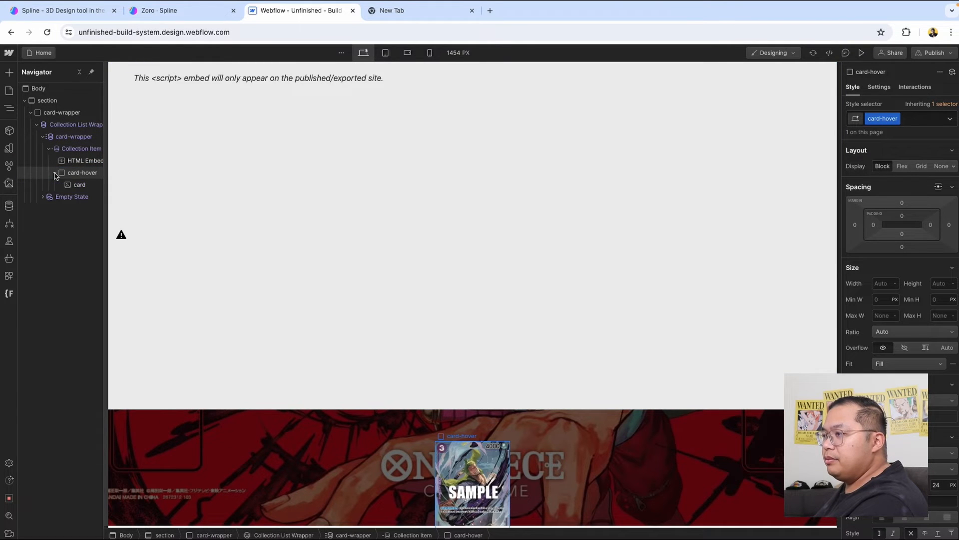
# Step: Replace the hard-coded scene URL in the HTML Embed's spline-viewer code with the 3D Slug field and save the code
pyautogui.click(73, 161)
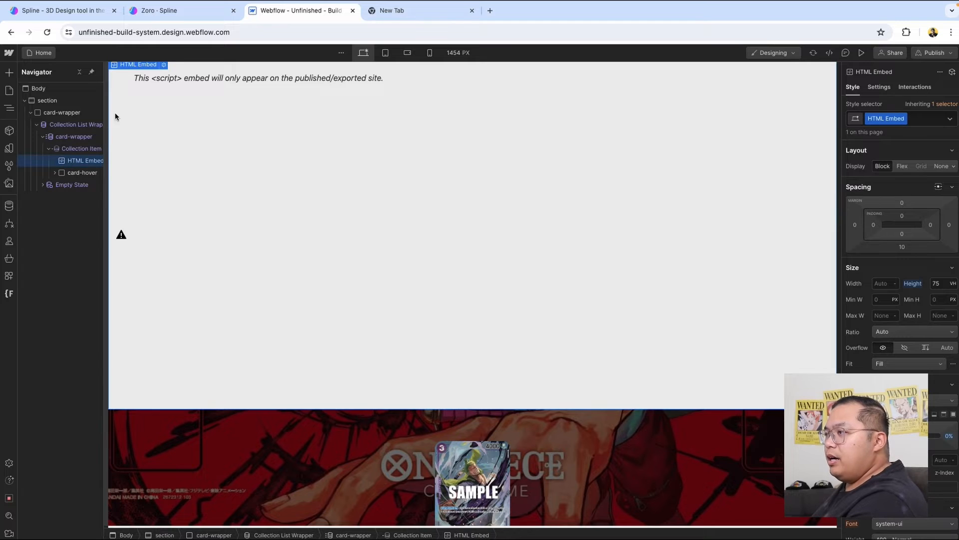
pyautogui.click(164, 66)
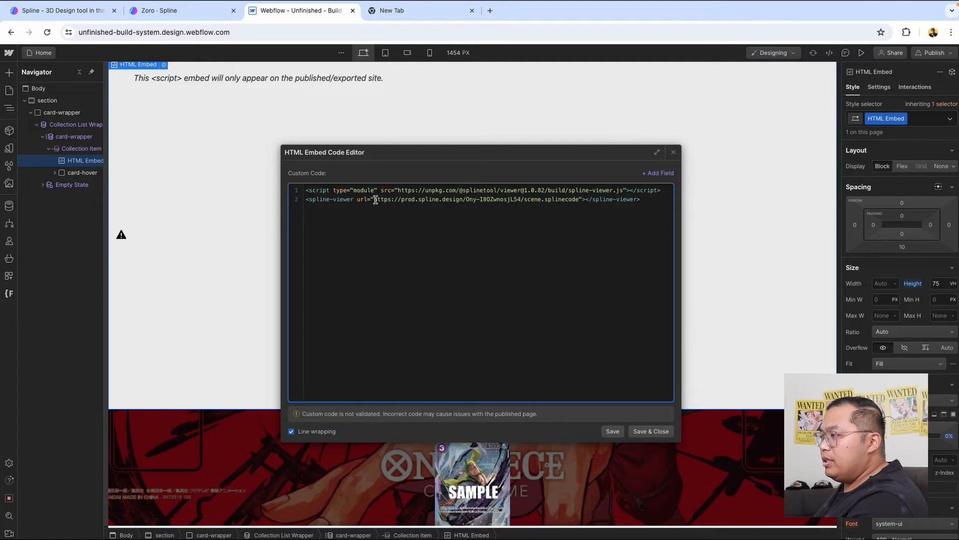
pyautogui.moveTo(375, 200); pyautogui.dragTo(581, 201)
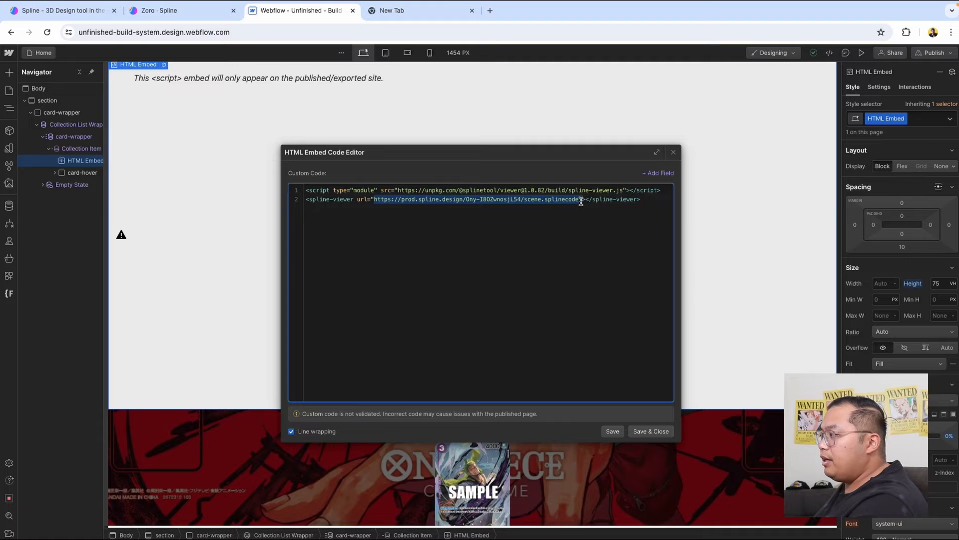
pyautogui.click(657, 172)
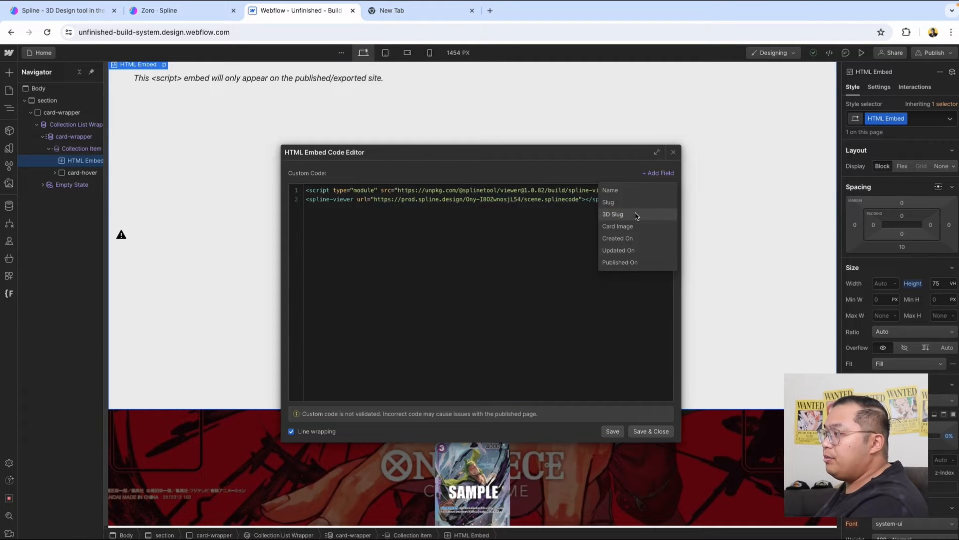
pyautogui.click(613, 214)
pyautogui.click(653, 433)
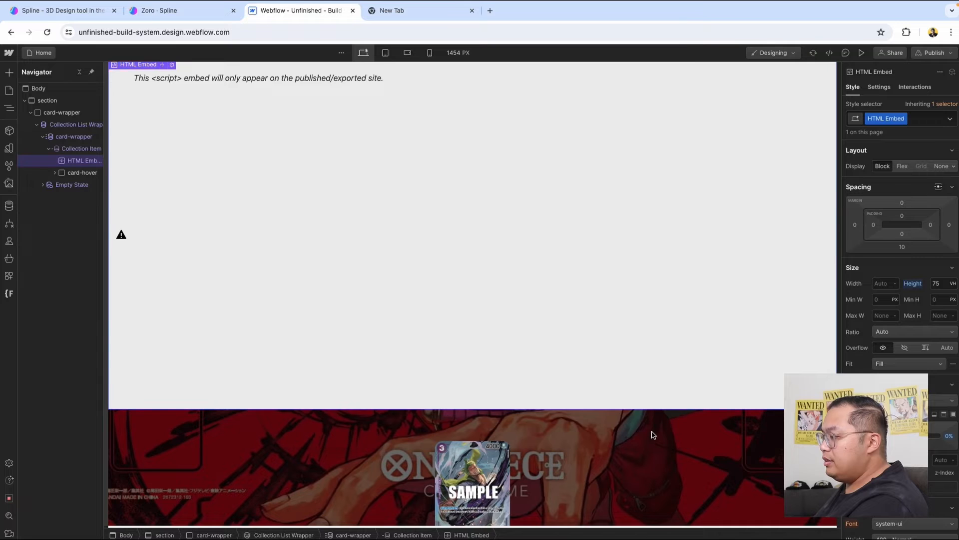
pyautogui.click(54, 173)
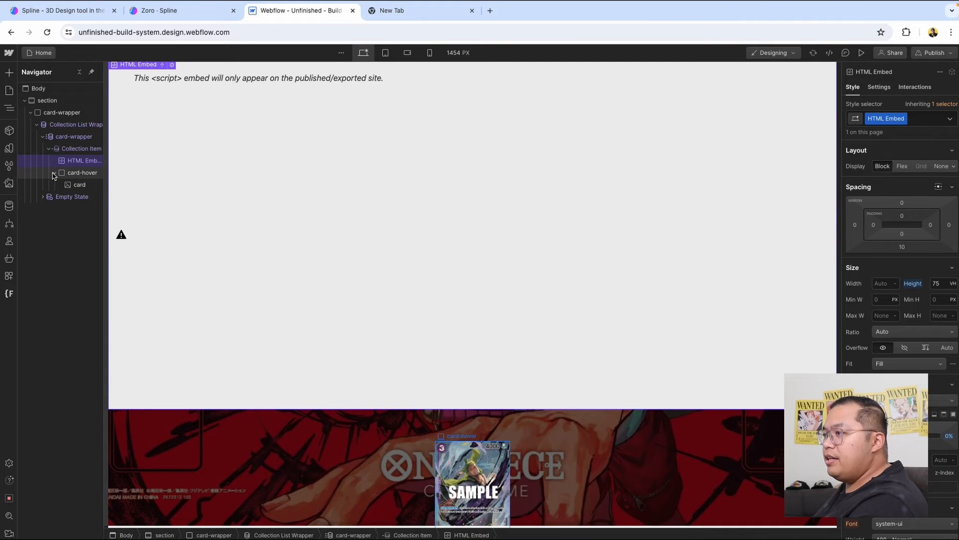
pyautogui.click(78, 186)
pyautogui.click(465, 436)
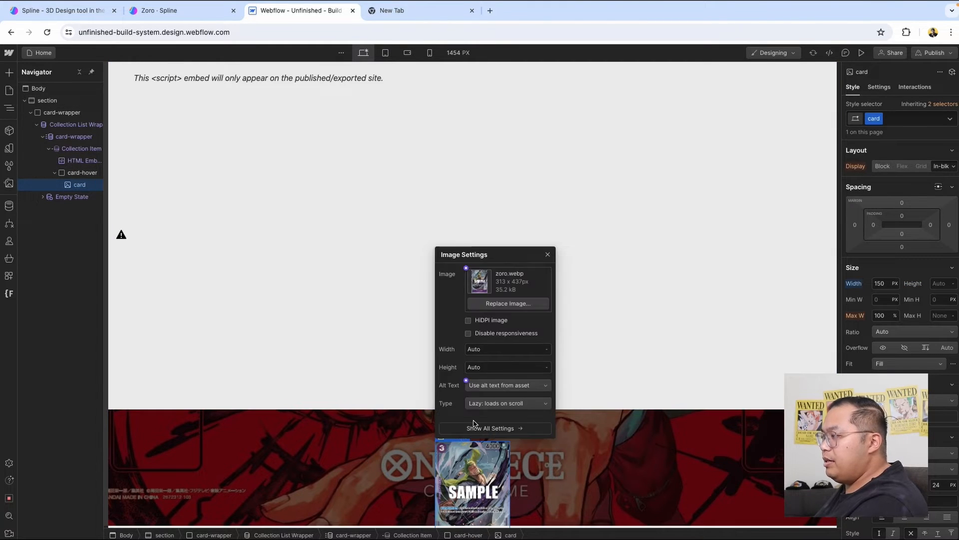
pyautogui.click(508, 303)
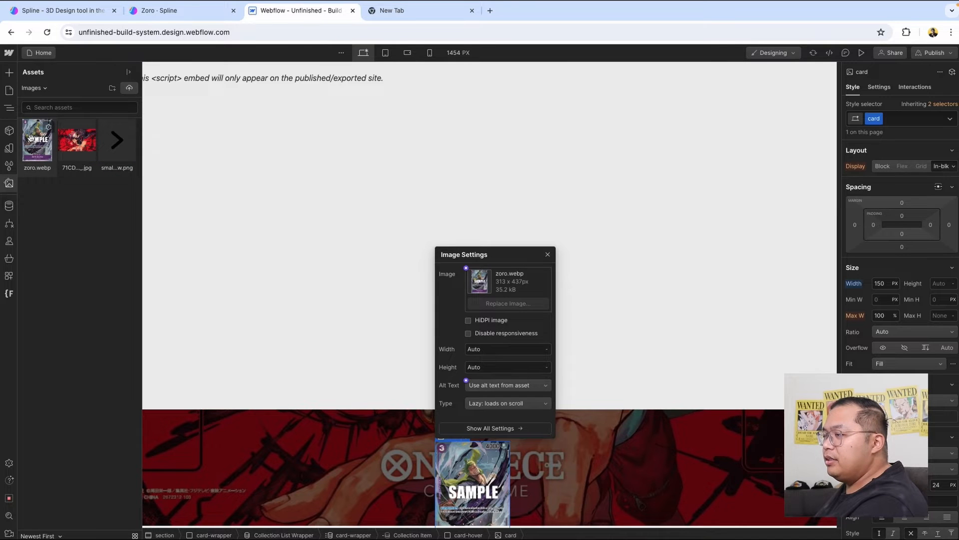
pyautogui.click(549, 467)
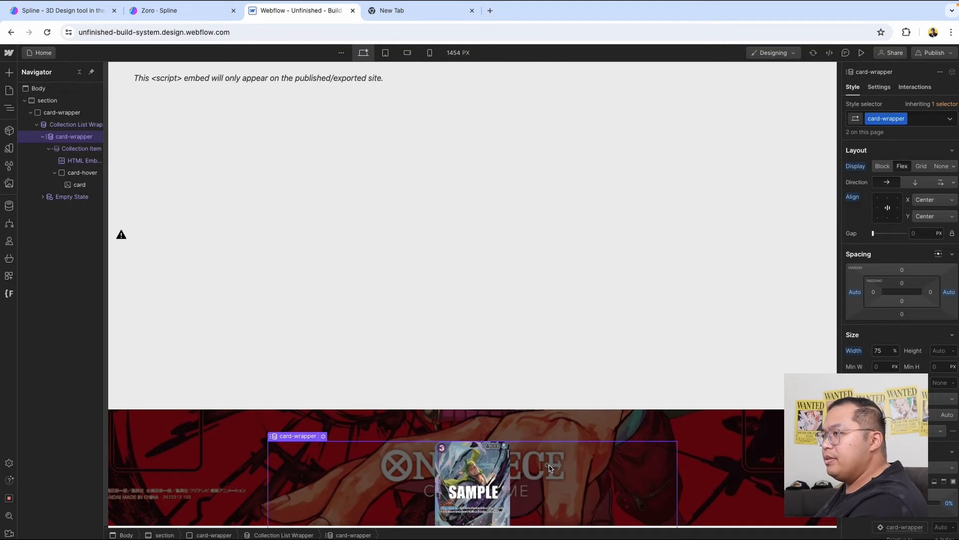
# Step: Preview the page with the card inside the Collection List and return to the canvas
pyautogui.click(862, 53)
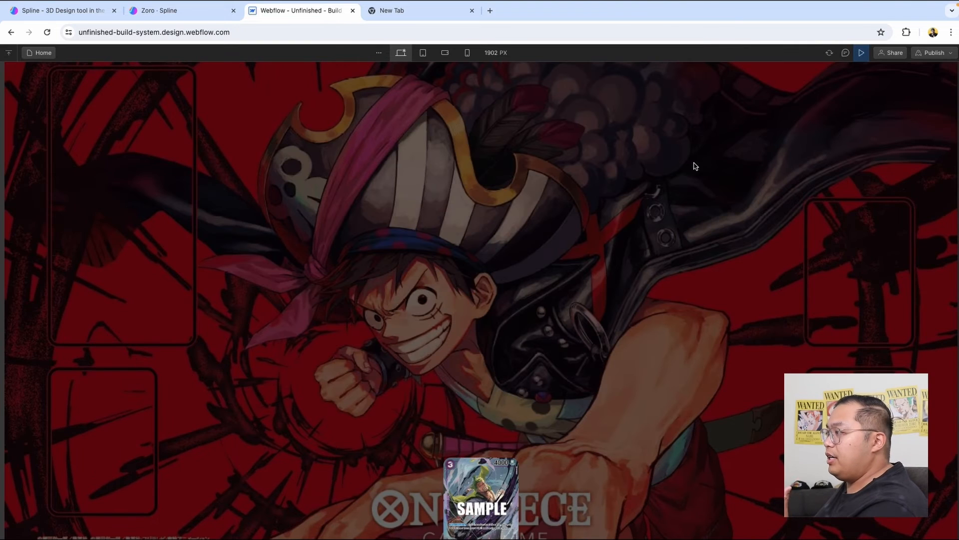
pyautogui.click(861, 53)
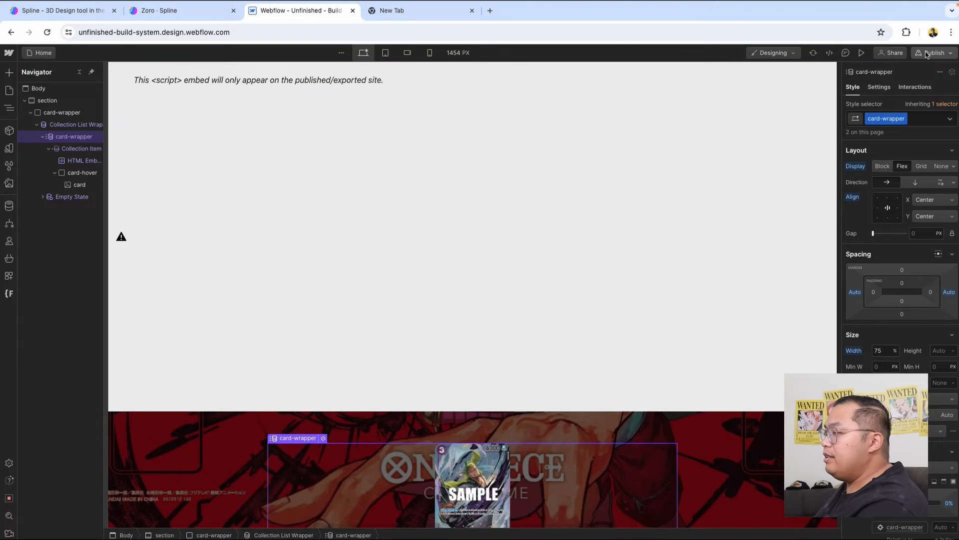
# Step: Bind the card image inside card-hover to the Card Image field of the CMS collection
pyautogui.click(77, 185)
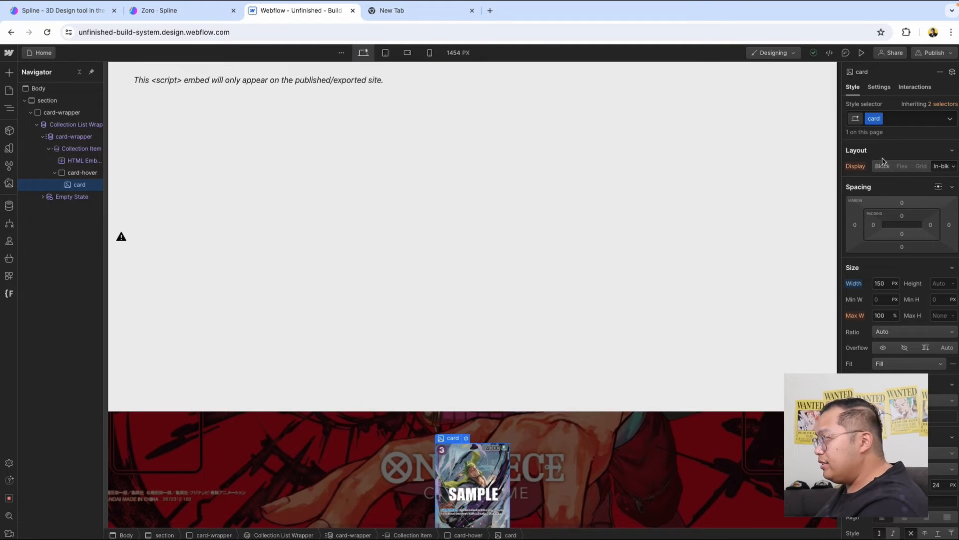
pyautogui.click(466, 437)
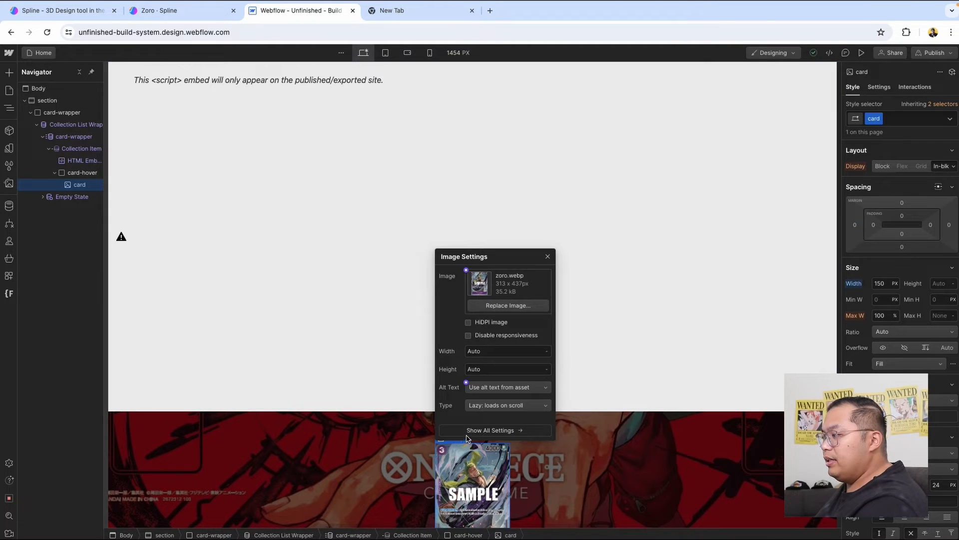
pyautogui.click(466, 270)
pyautogui.click(469, 308)
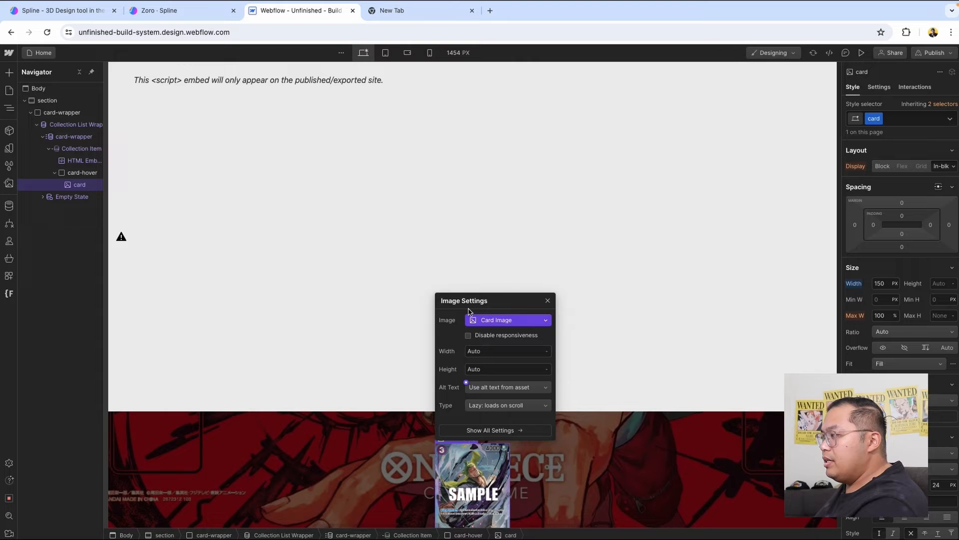
pyautogui.click(571, 509)
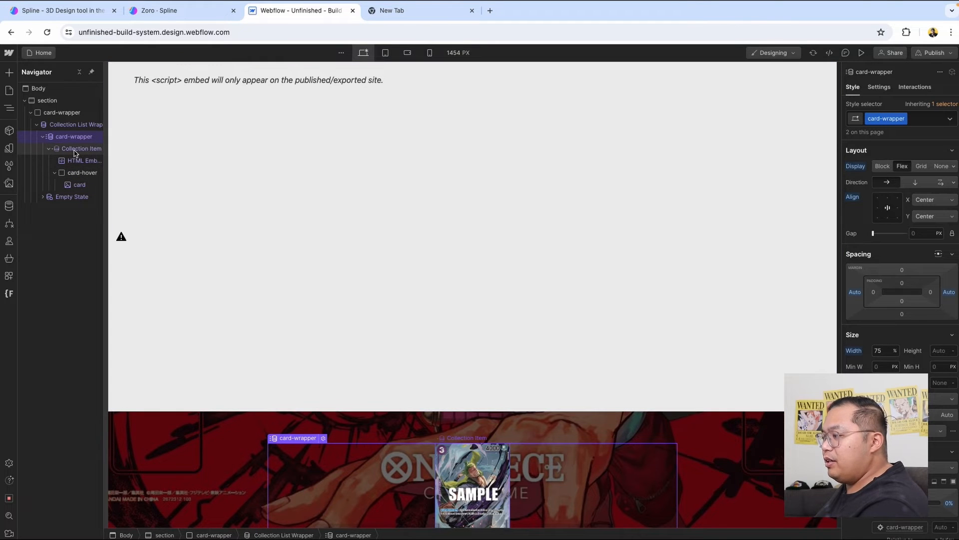
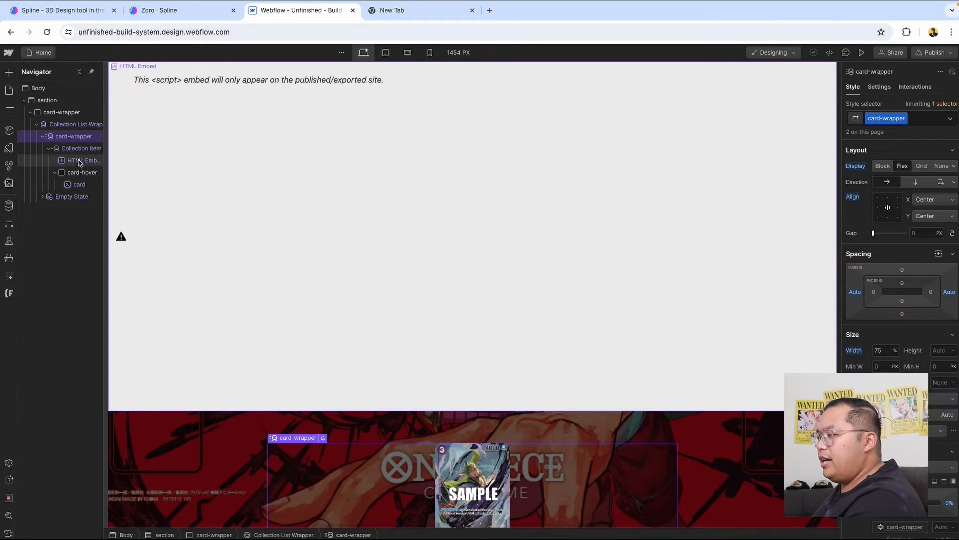
pyautogui.click(879, 88)
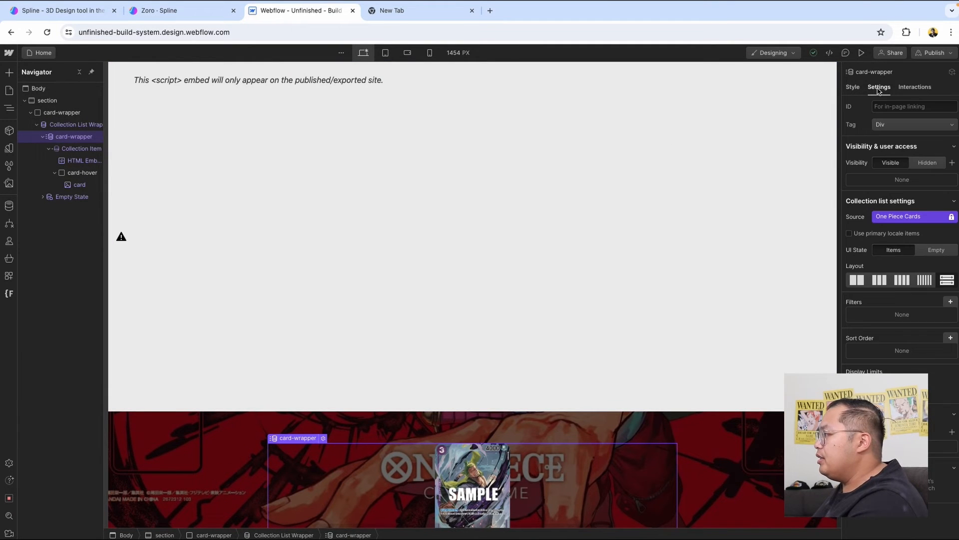
pyautogui.click(951, 302)
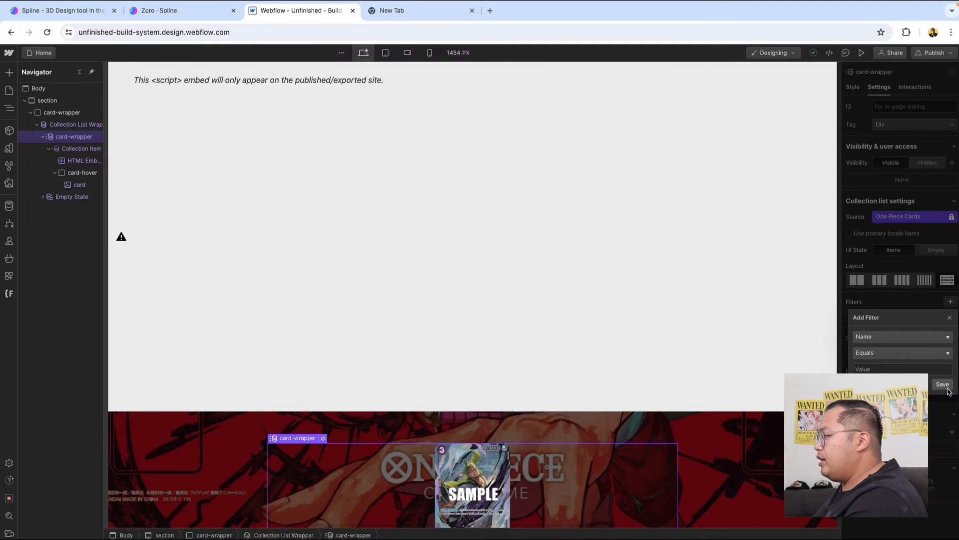
pyautogui.click(949, 319)
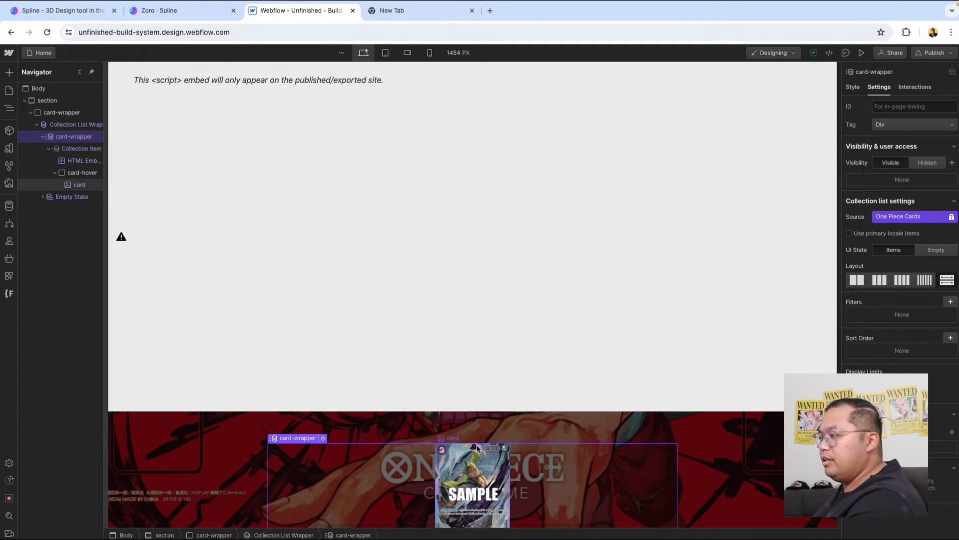
pyautogui.click(79, 184)
pyautogui.click(62, 137)
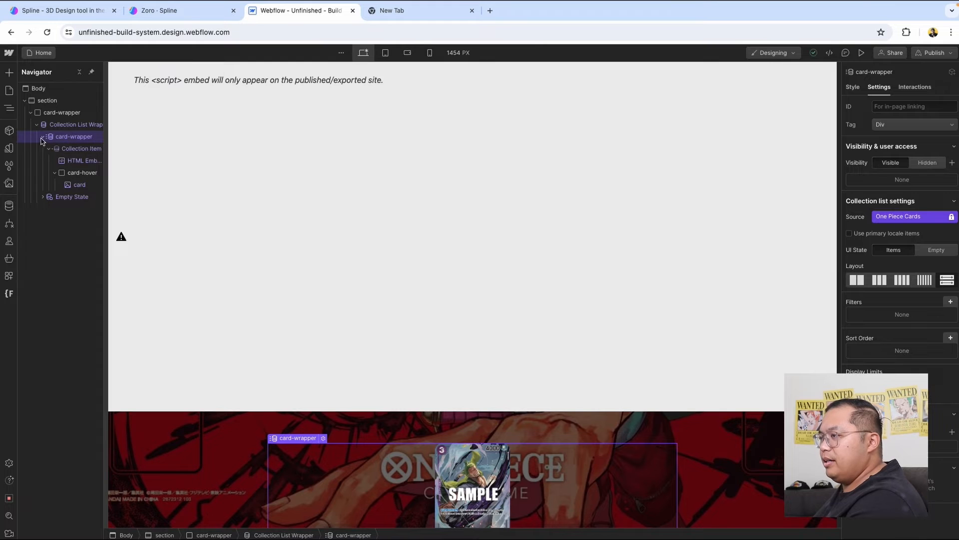
pyautogui.click(9, 206)
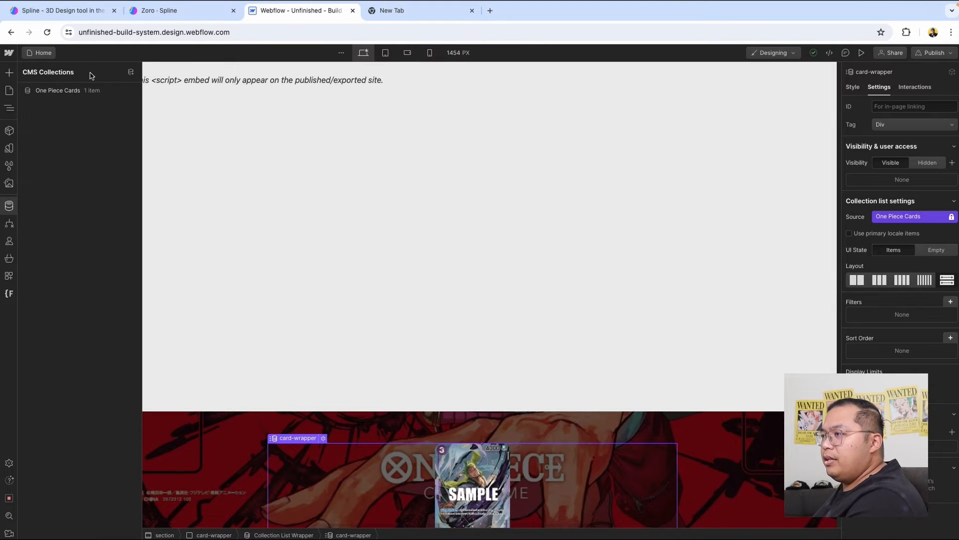
pyautogui.click(410, 298)
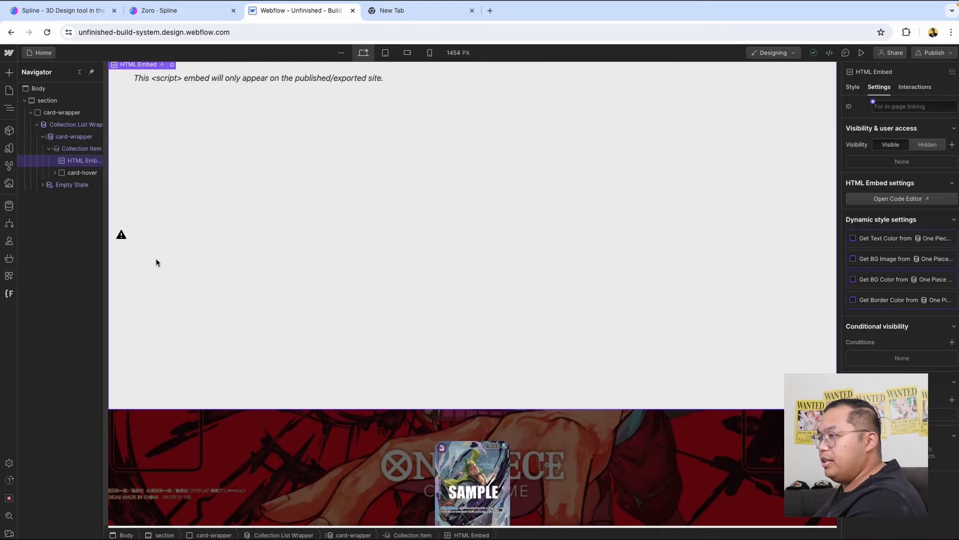
# Step: Add a mouse click trigger to card-hover that starts a new timed animation on the first click
pyautogui.click(55, 173)
pyautogui.click(83, 173)
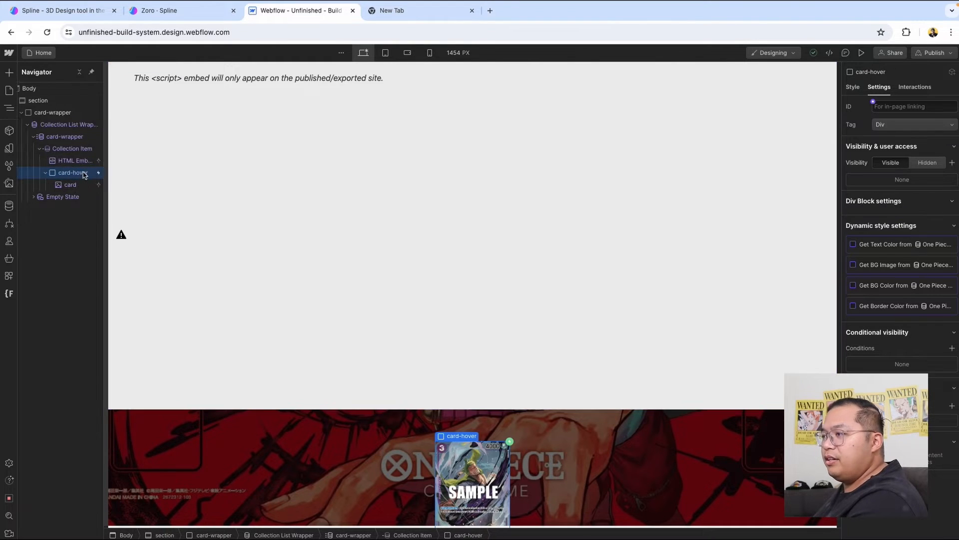
pyautogui.click(912, 89)
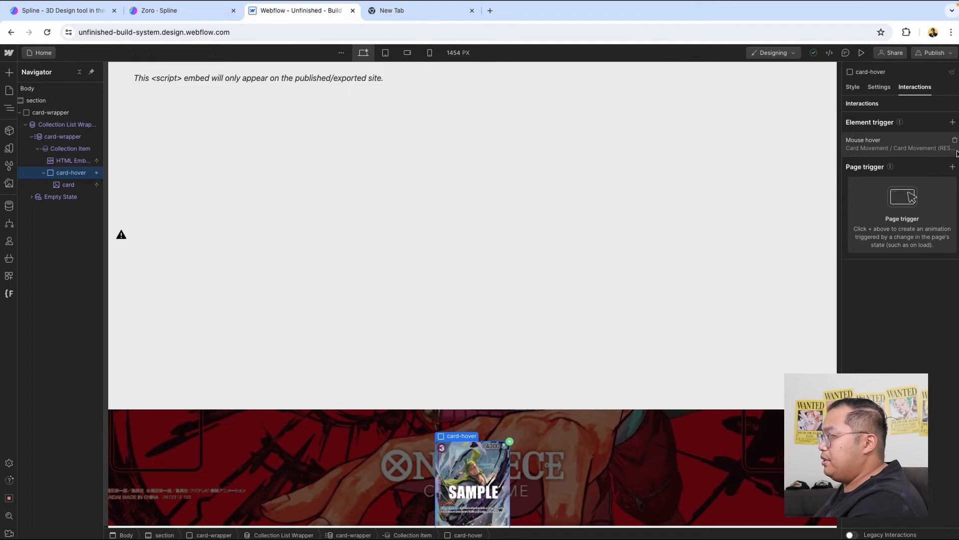
pyautogui.click(952, 122)
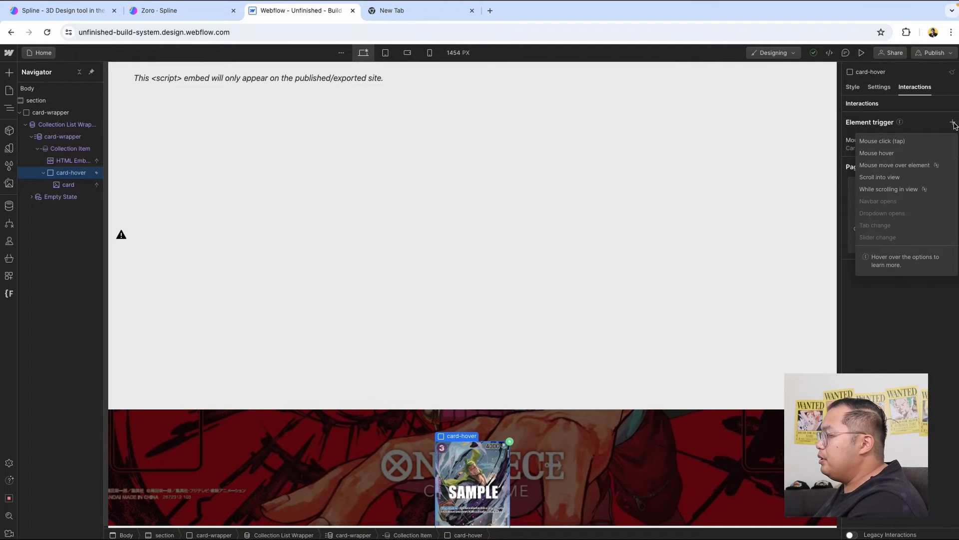
pyautogui.click(897, 142)
pyautogui.click(900, 175)
pyautogui.click(903, 200)
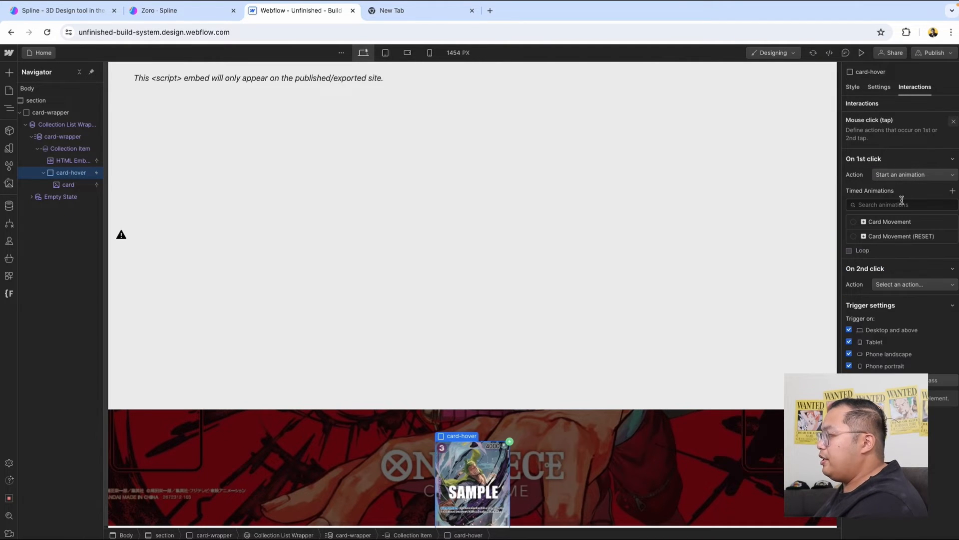
pyautogui.click(952, 190)
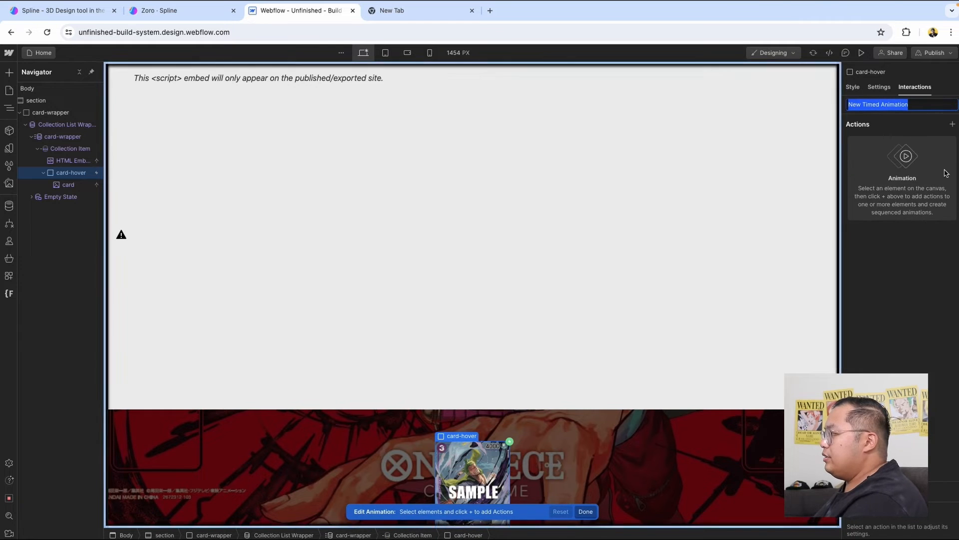
# Step: Rename the HTML Embed's class as 3d-embed
pyautogui.click(235, 128)
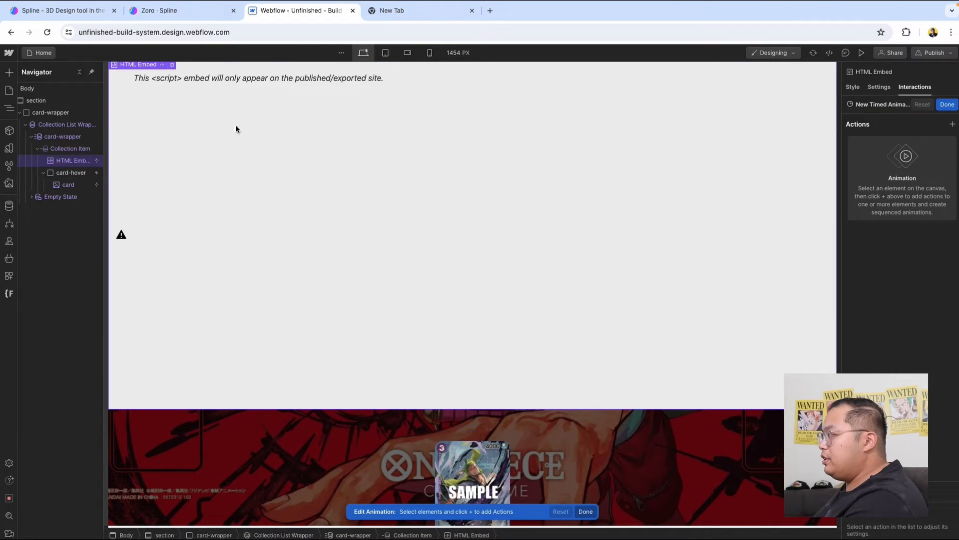
pyautogui.click(852, 86)
pyautogui.doubleClick(878, 118)
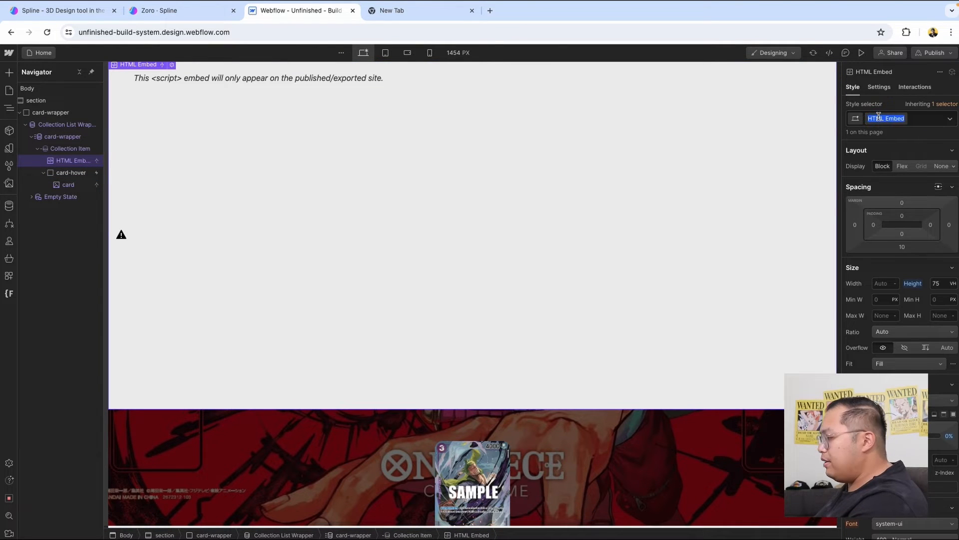
pyautogui.write('3d embed')
pyautogui.press('Return')
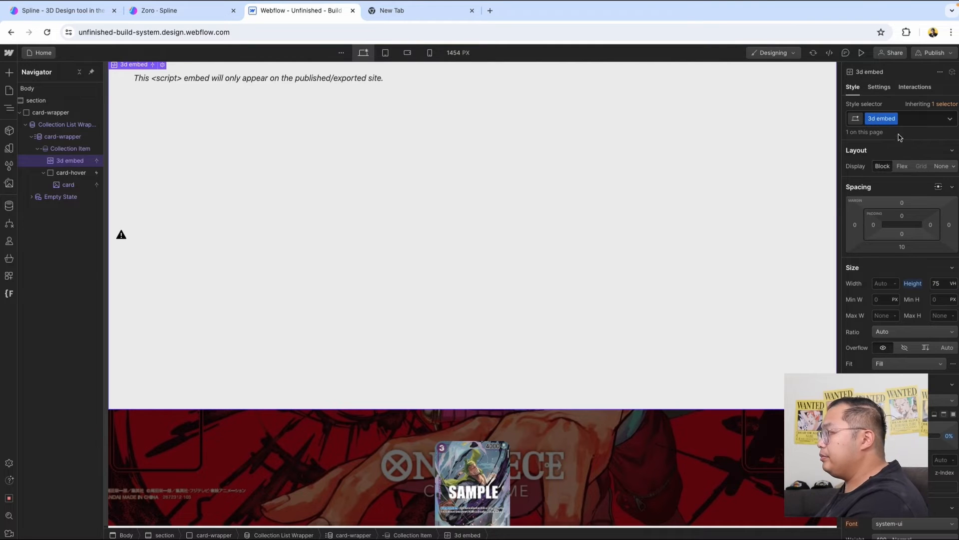
pyautogui.doubleClick(872, 118)
pyautogui.click(892, 118)
pyautogui.press('BackSpace')
pyautogui.write('-')
pyautogui.press('Return')
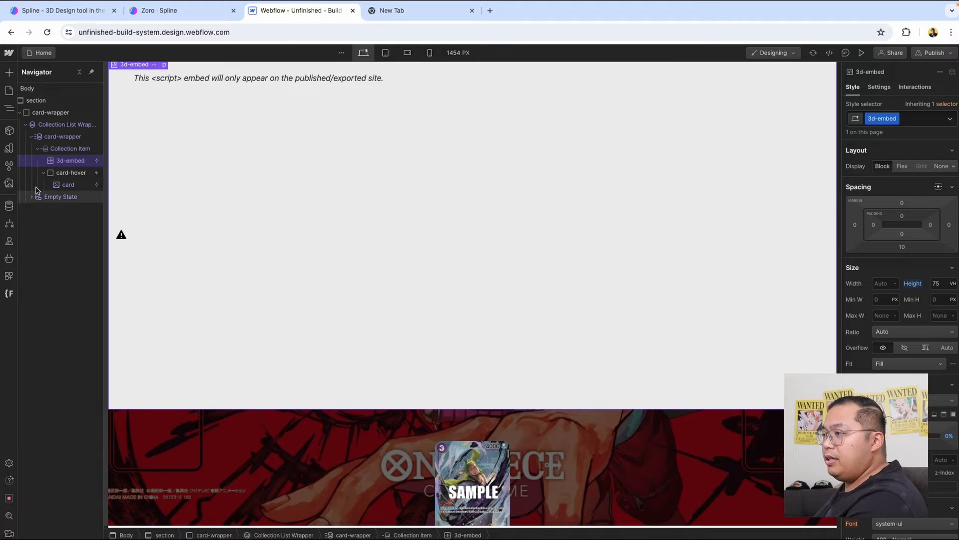
# Step: Rename the timed animation in card-hover's mouse click trigger as 3D Show
pyautogui.click(71, 172)
pyautogui.click(915, 87)
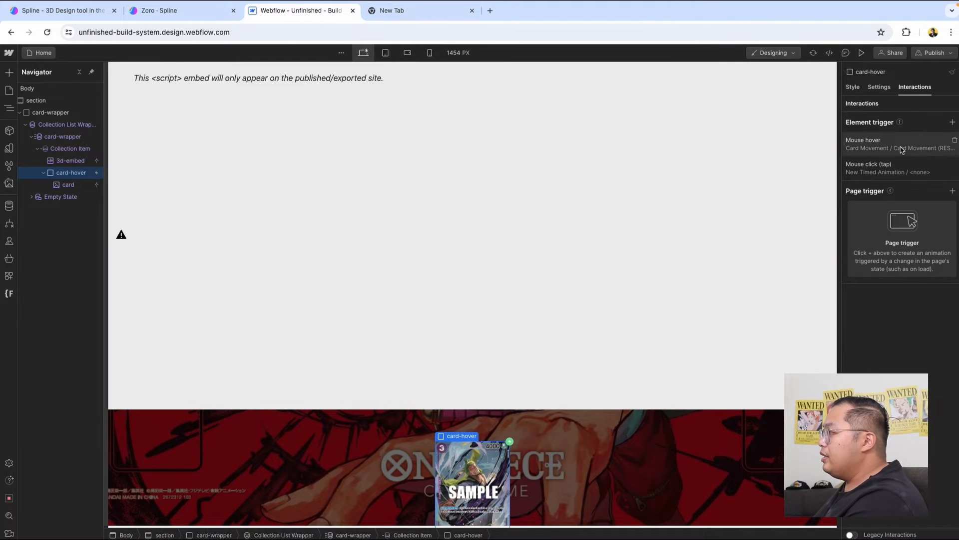
pyautogui.click(895, 168)
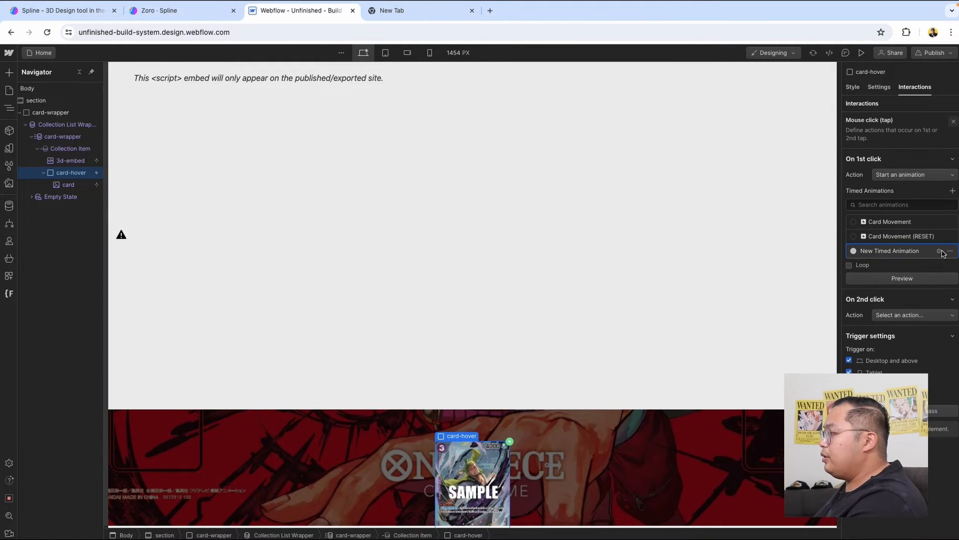
pyautogui.click(942, 252)
pyautogui.tripleClick(878, 104)
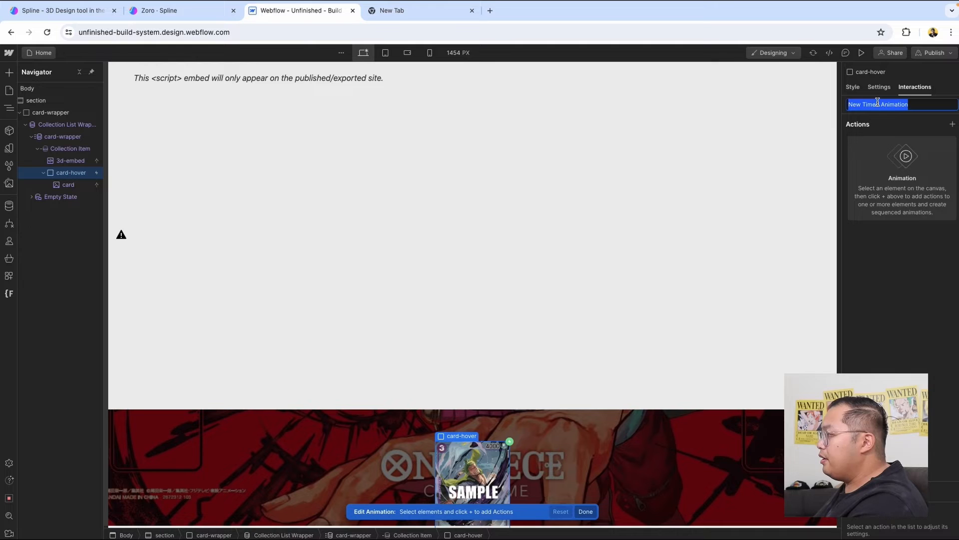
pyautogui.write('3D')
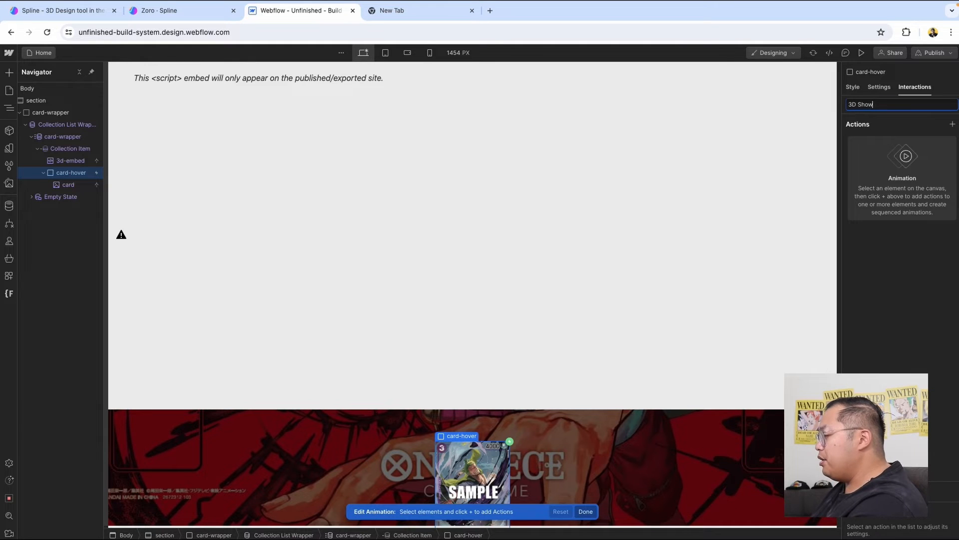
pyautogui.write(' Show')
pyautogui.press('Return')
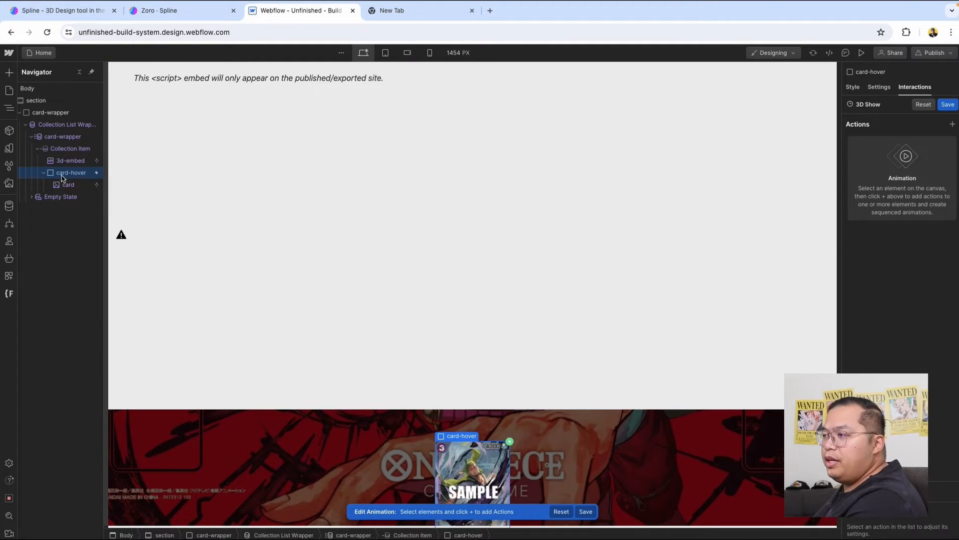
# Step: Add a Hide/Show action for 3d-embed with display None and make it the animation's initial state
pyautogui.click(952, 124)
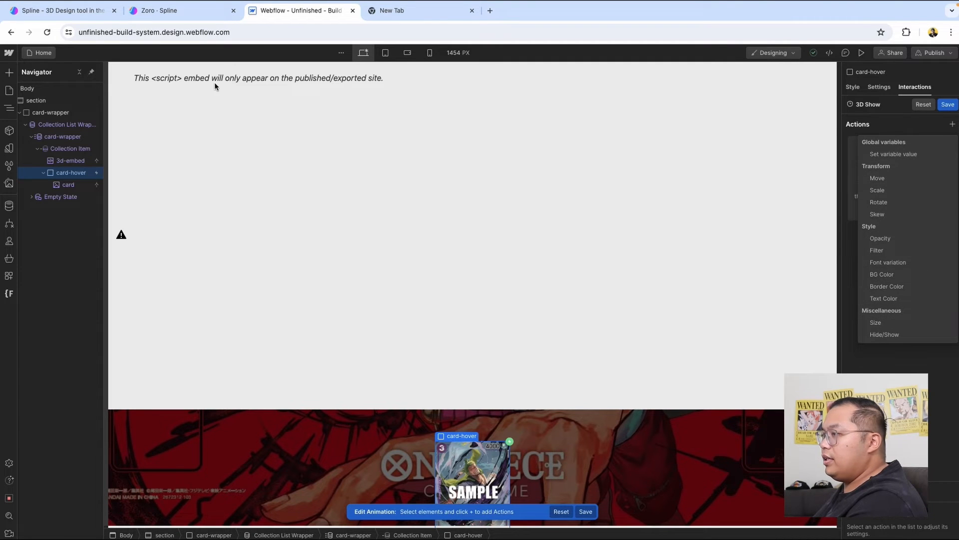
pyautogui.click(67, 160)
pyautogui.click(67, 161)
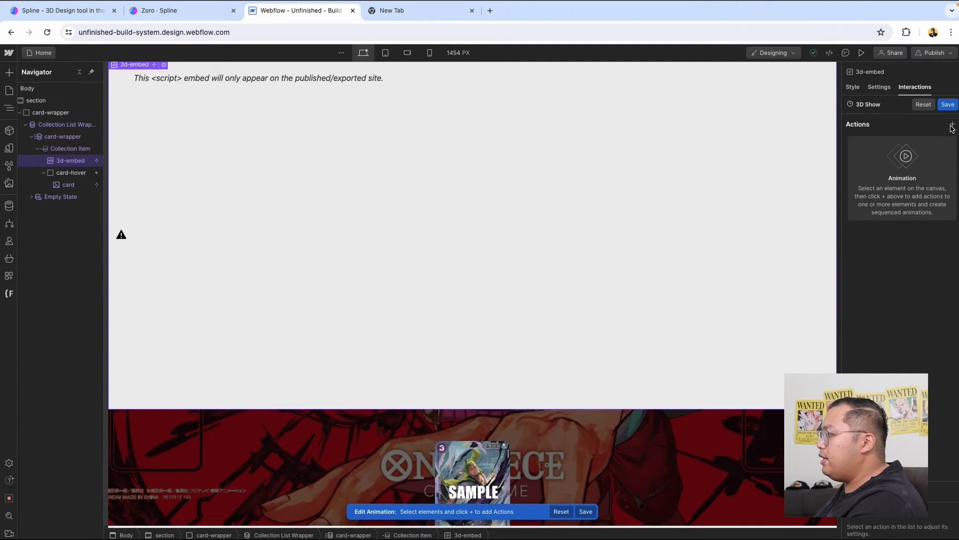
pyautogui.click(953, 124)
pyautogui.click(886, 335)
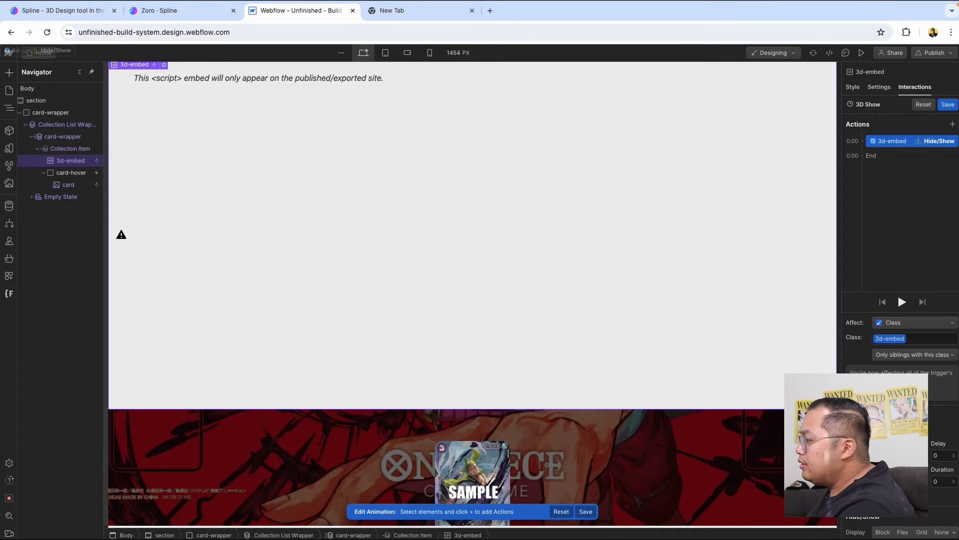
pyautogui.click(939, 532)
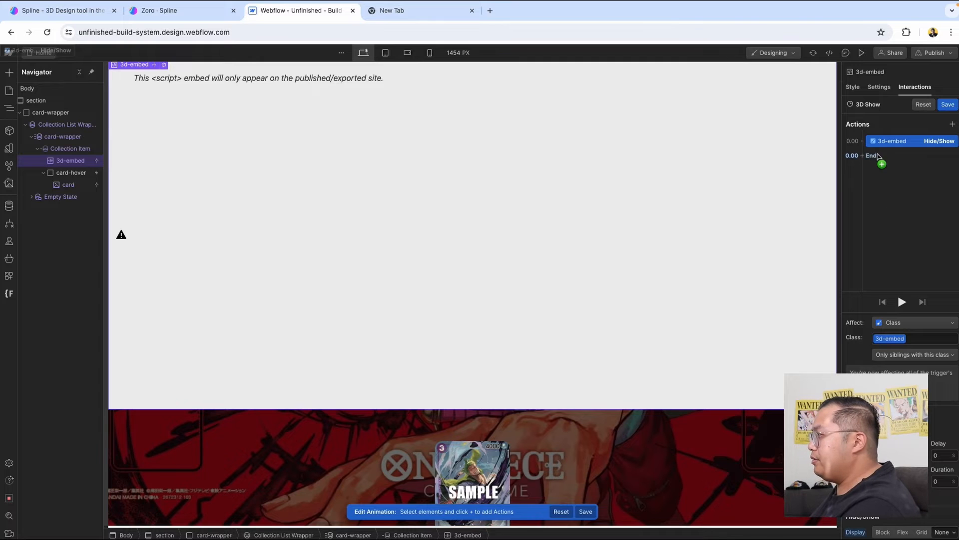
pyautogui.click(865, 142)
pyautogui.click(865, 142)
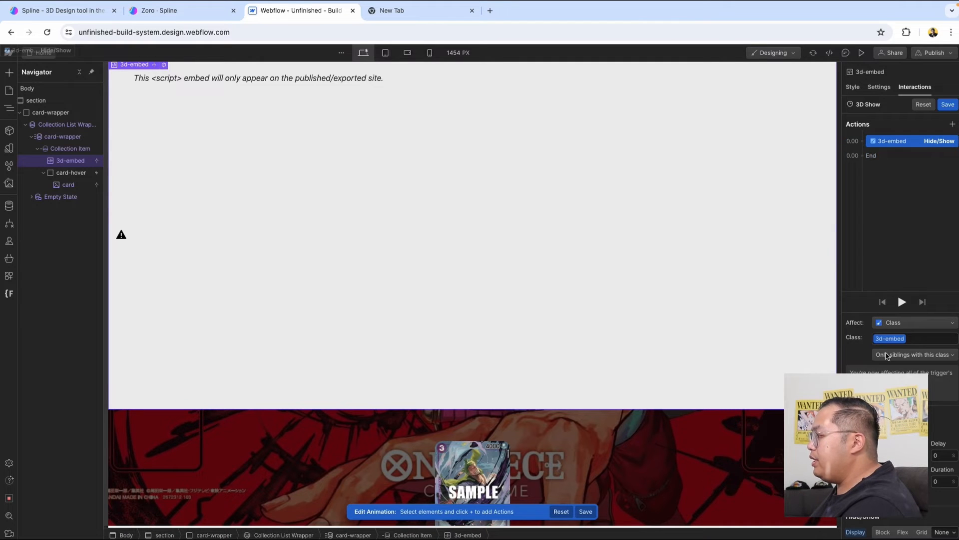
# Step: Add a second Hide/Show action showing 3d-embed as Block, plus an initial-state Opacity action set to 0%
pyautogui.click(895, 163)
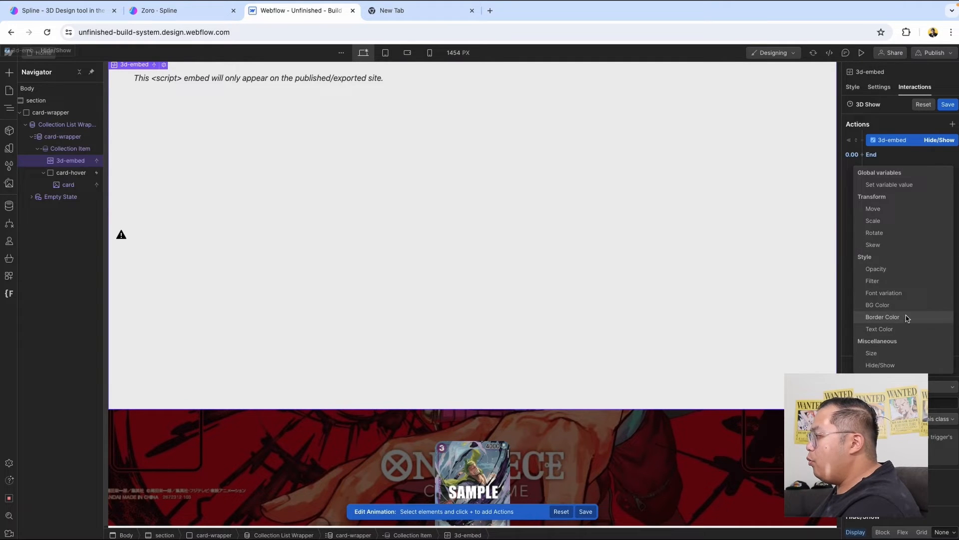
pyautogui.click(880, 365)
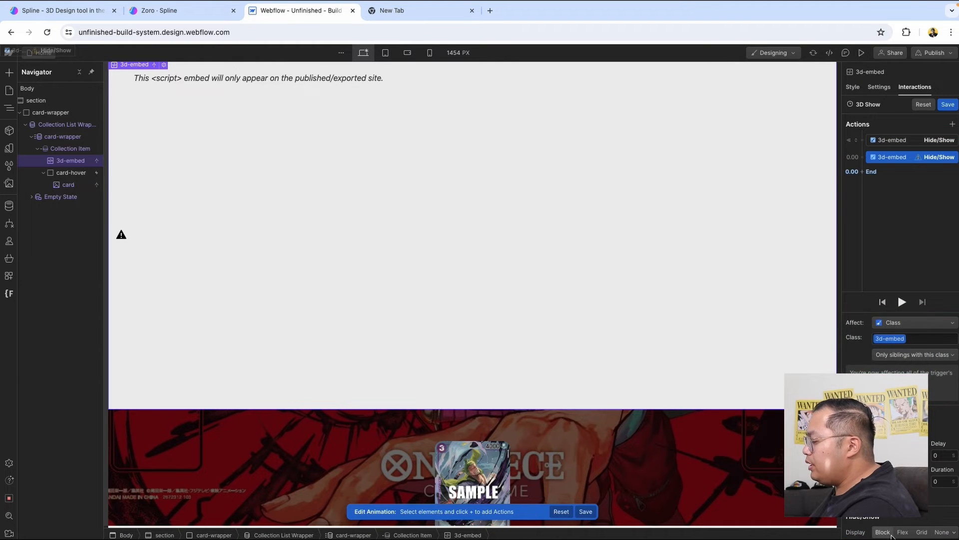
pyautogui.click(865, 142)
pyautogui.click(890, 254)
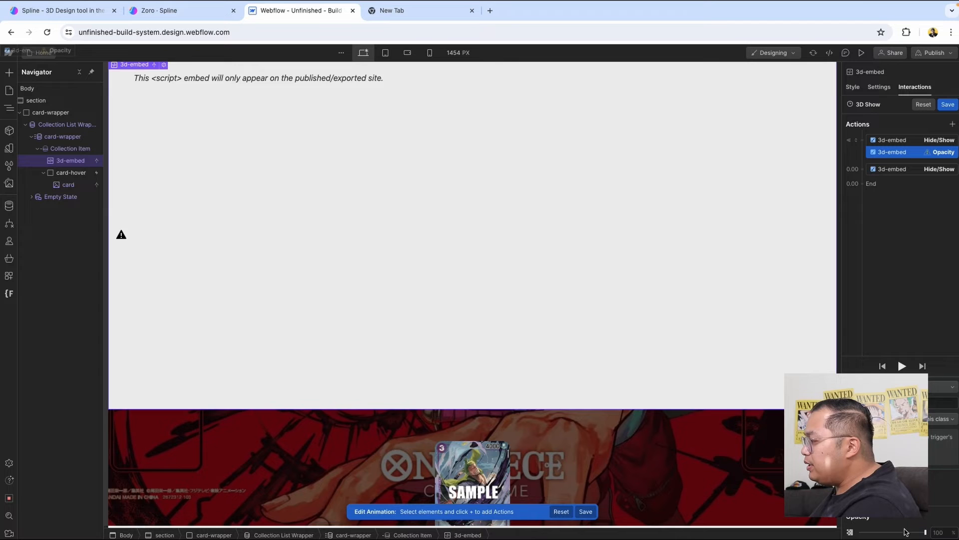
pyautogui.click(862, 169)
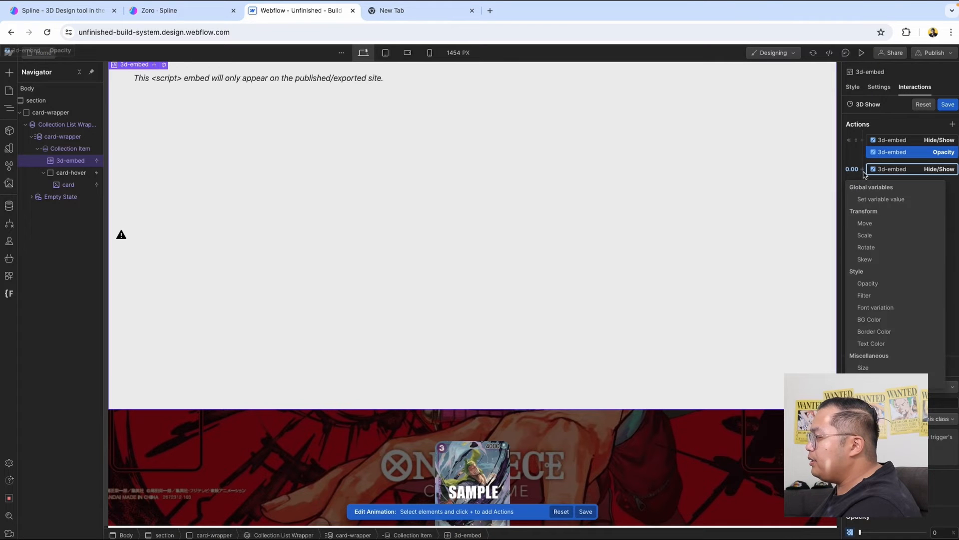
pyautogui.click(951, 205)
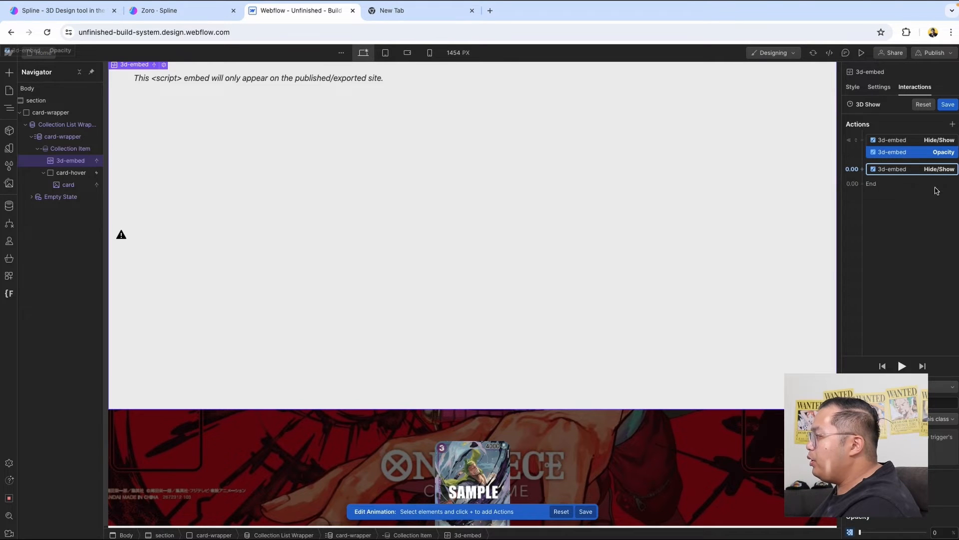
# Step: Add a 100% Opacity action for 3d-embed after its second Hide/Show action, with a 0.5-second duration, and save the 3D Show animation
pyautogui.click(866, 186)
pyautogui.click(897, 290)
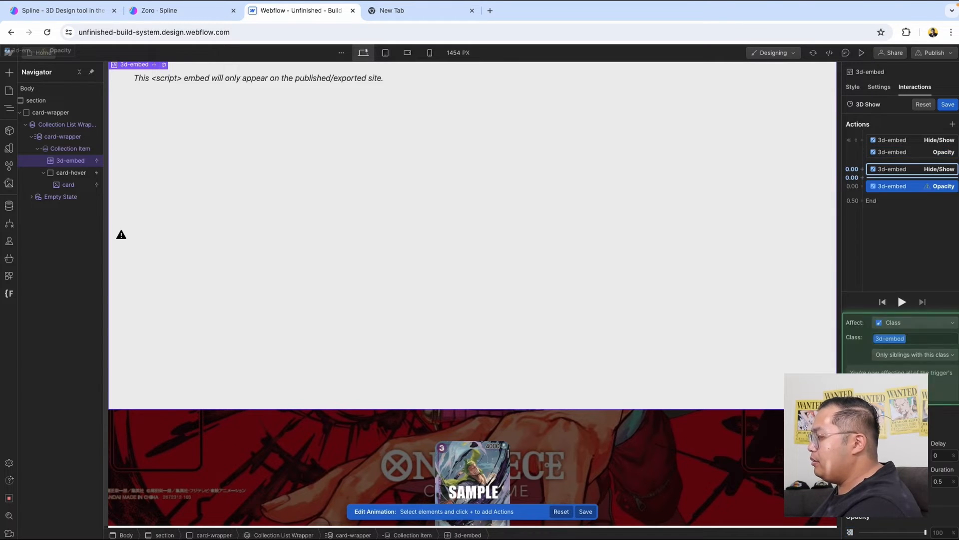
pyautogui.click(943, 482)
pyautogui.write('.')
pyautogui.press('Return')
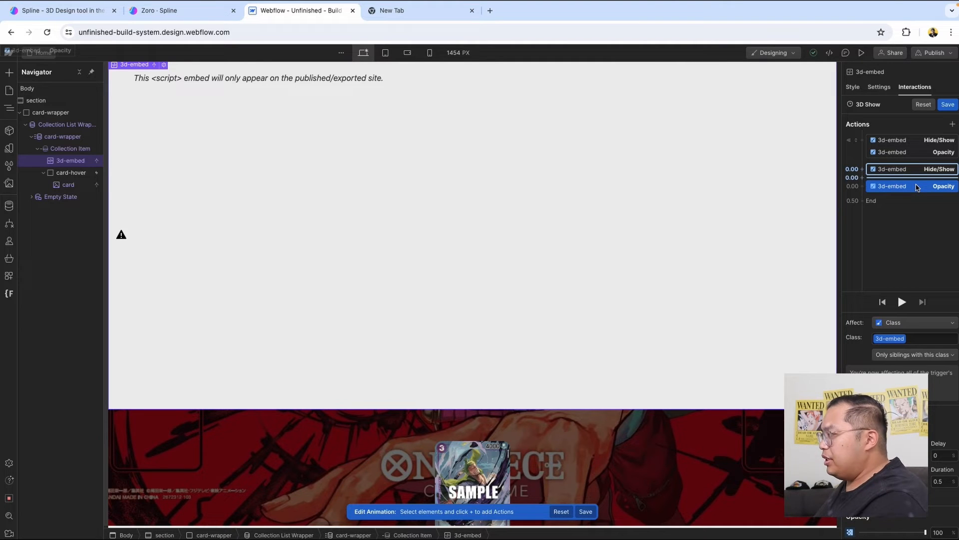
pyautogui.click(948, 104)
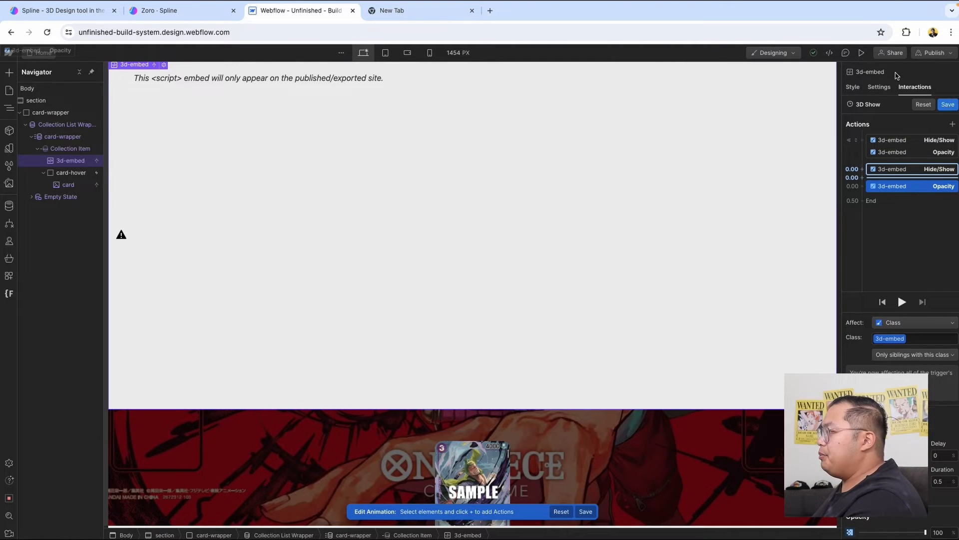
# Step: Publish the updated site to the unfinished-build-system.webflow.io staging domain
pyautogui.click(862, 53)
pyautogui.click(863, 53)
pyautogui.click(935, 53)
pyautogui.click(922, 212)
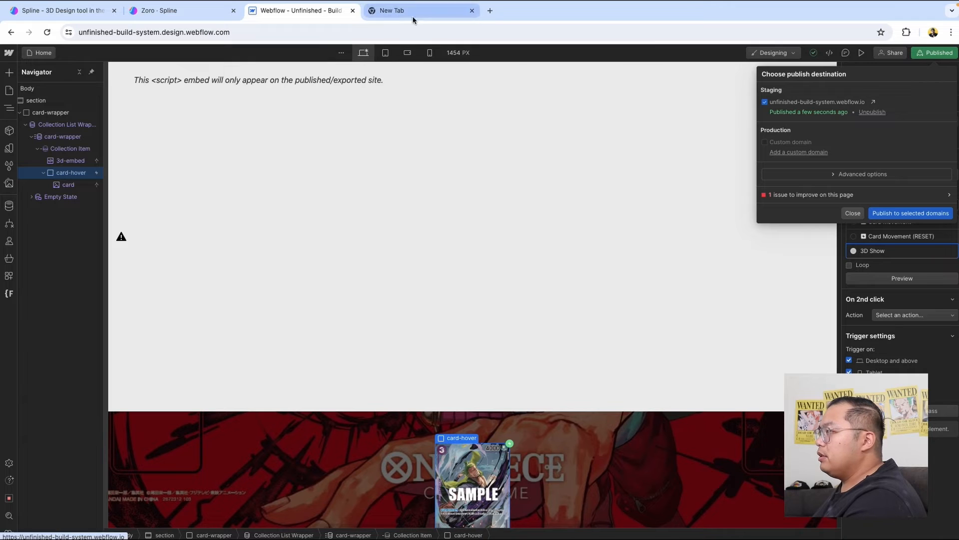
# Step: Open the published staging site and test the Zoro card's 3D scene, closing the spare empty browser tab
pyautogui.click(873, 102)
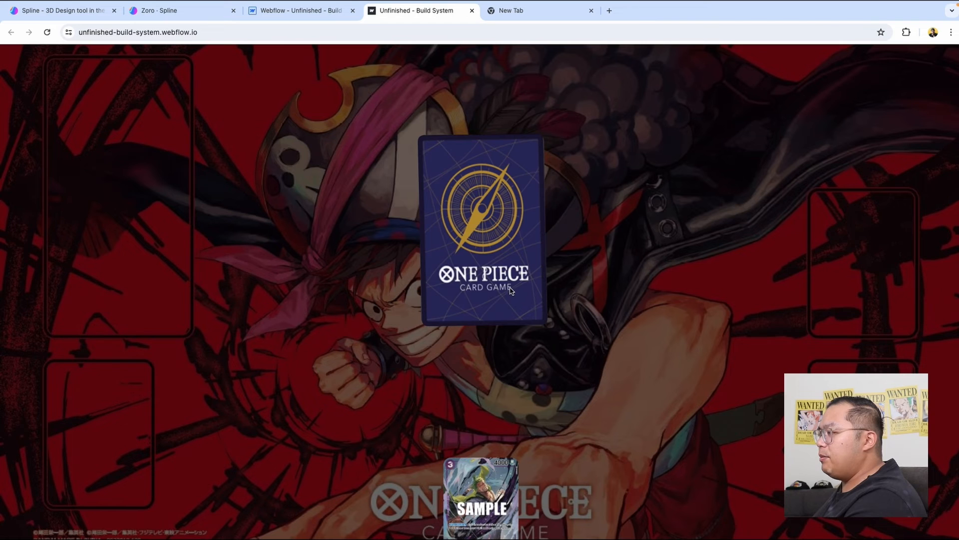
pyautogui.click(511, 291)
pyautogui.click(510, 290)
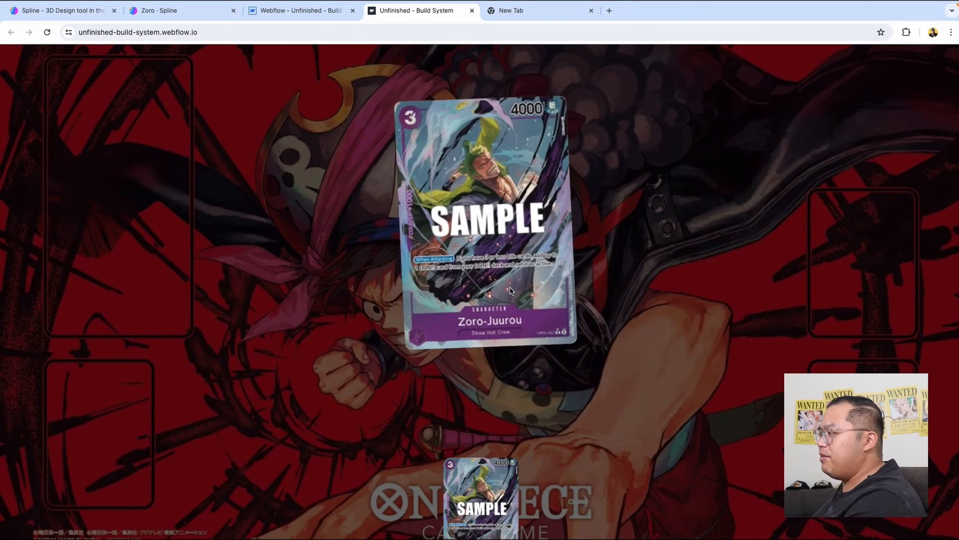
pyautogui.click(591, 11)
# Step: Back in the Webflow designer, set card-hover's On 2nd click action to Start an animation and open the options for 3D Show there
pyautogui.click(301, 11)
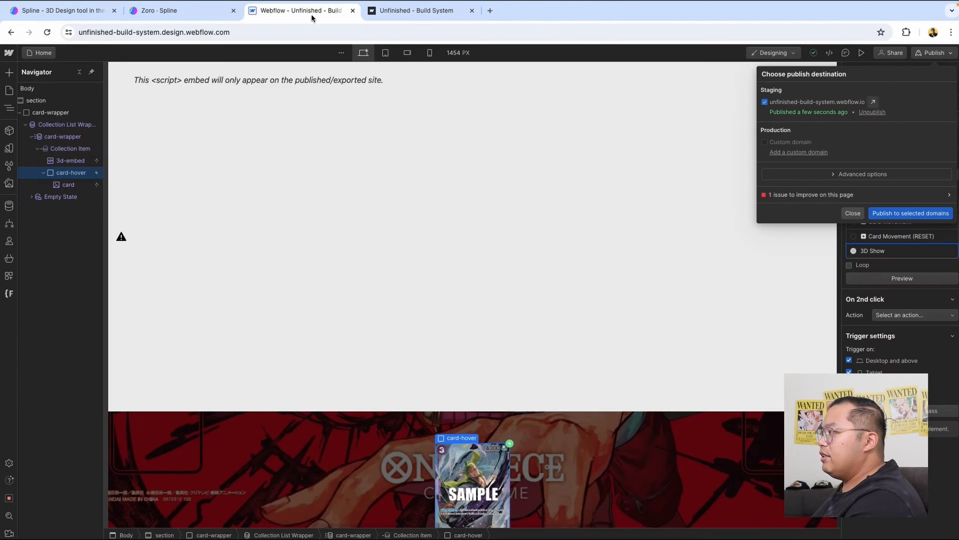
pyautogui.click(854, 213)
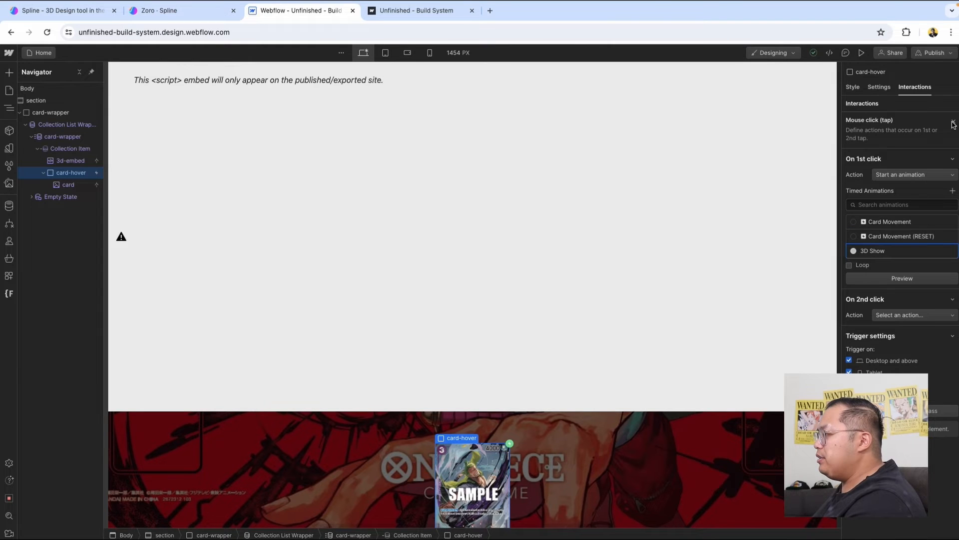
pyautogui.click(929, 320)
pyautogui.click(924, 276)
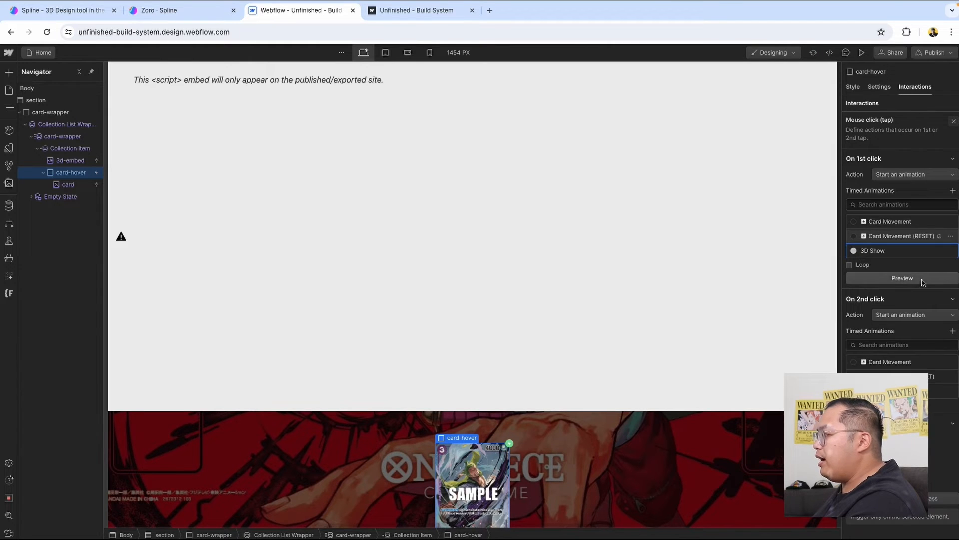
pyautogui.click(950, 396)
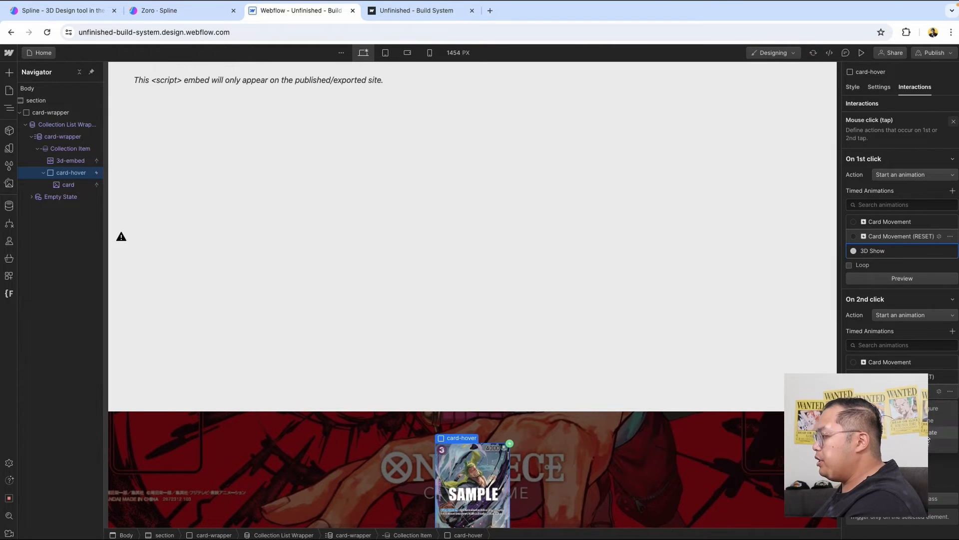
# Step: Duplicate the 3D Show animation in the second-click trigger and rename the copy to "3D Show (RESET)"
pyautogui.click(944, 432)
pyautogui.click(939, 420)
pyautogui.click(886, 104)
pyautogui.press('Right')
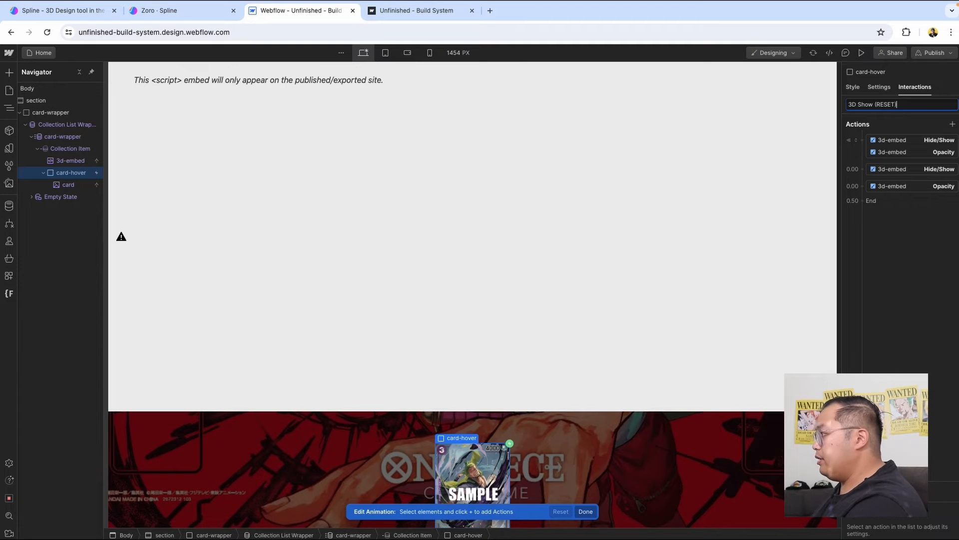
# Step: Delete the two timed 3d-embed actions and make the initial-state Opacity and Hide/Show actions timed, with Opacity first
pyautogui.click(910, 172)
pyautogui.press('Delete')
pyautogui.press('Delete')
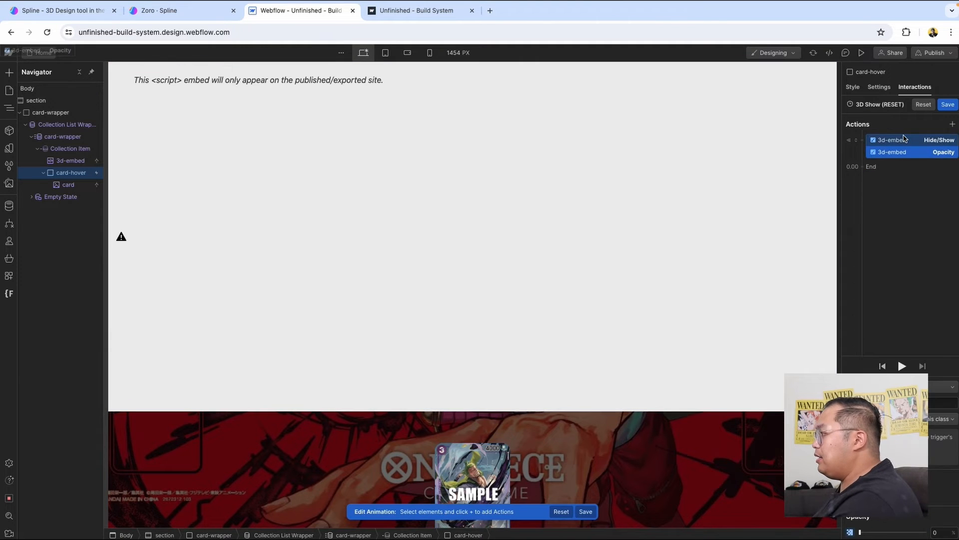
pyautogui.click(905, 140)
pyautogui.moveTo(905, 140); pyautogui.dragTo(894, 176)
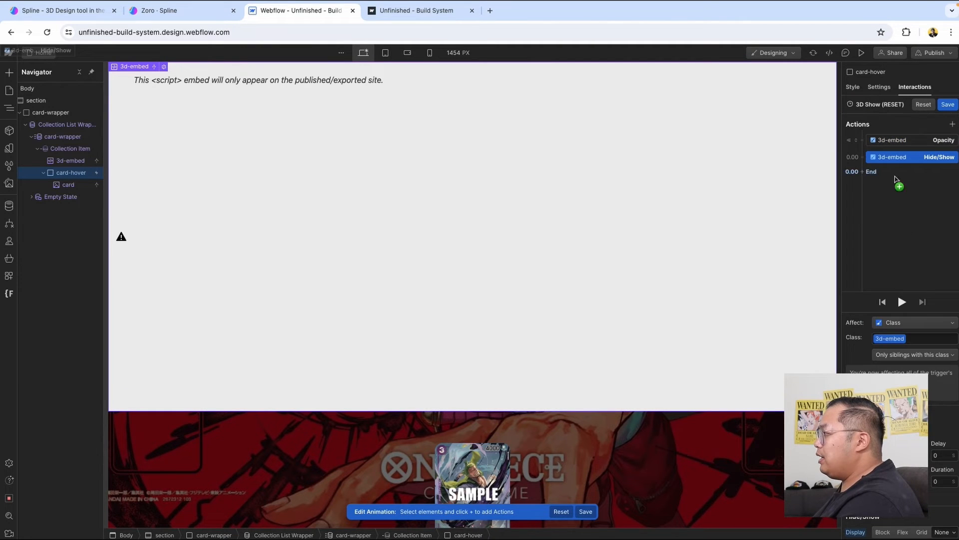
pyautogui.moveTo(889, 141)
pyautogui.mouseDown()
pyautogui.moveTo(889, 161)
pyautogui.moveTo(887, 148)
pyautogui.mouseUp()
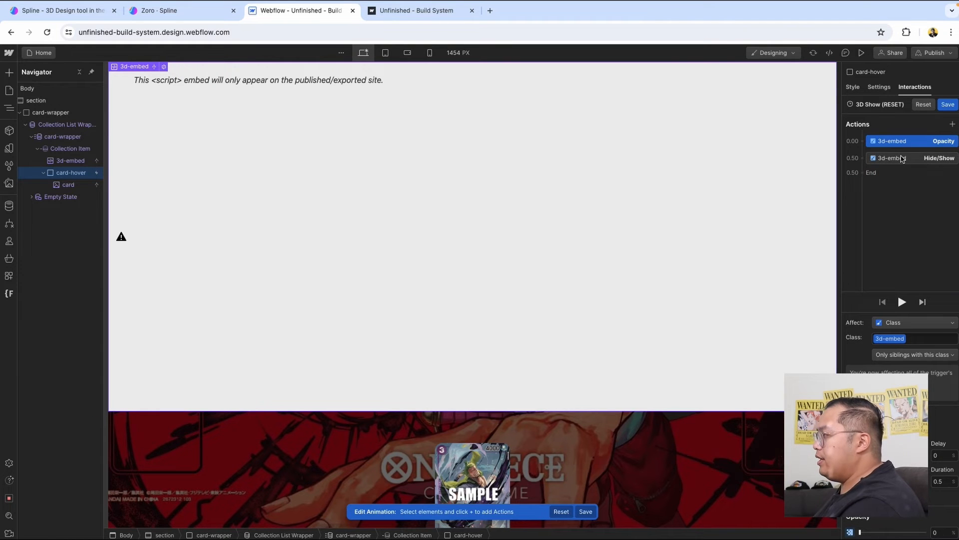
# Step: Set the 3d-embed Opacity action's duration to 0.3 seconds and save the 3D Show (RESET) animation
pyautogui.click(944, 483)
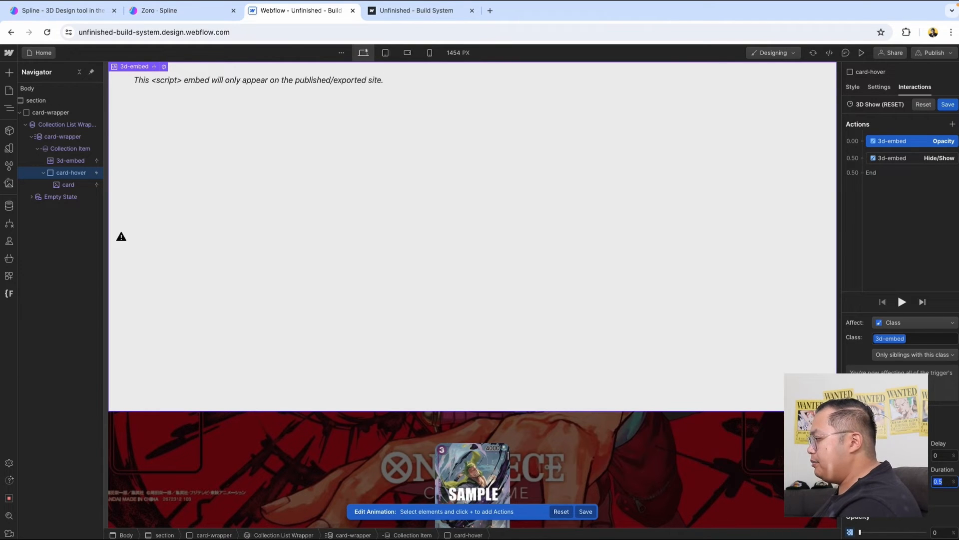
pyautogui.click(892, 456)
pyautogui.click(873, 77)
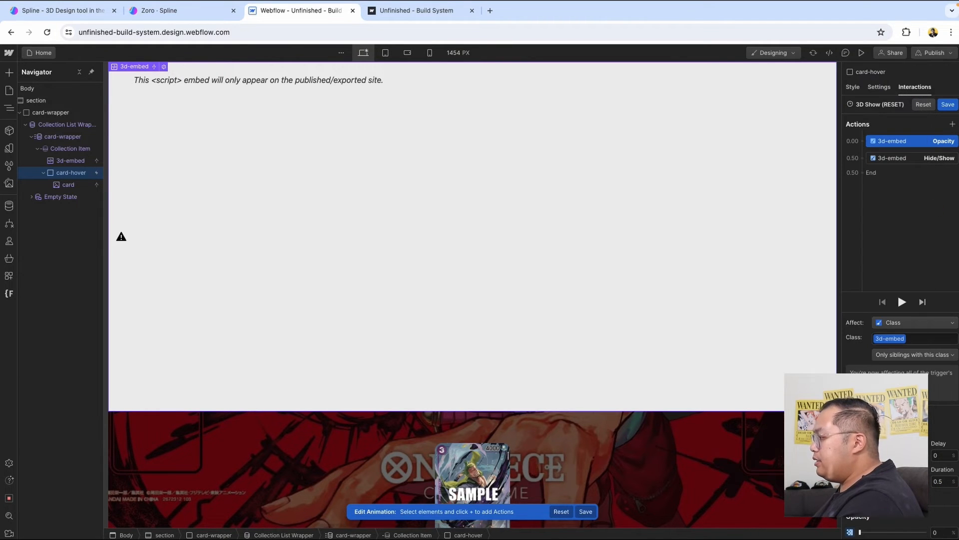
pyautogui.click(947, 479)
pyautogui.write('0.3')
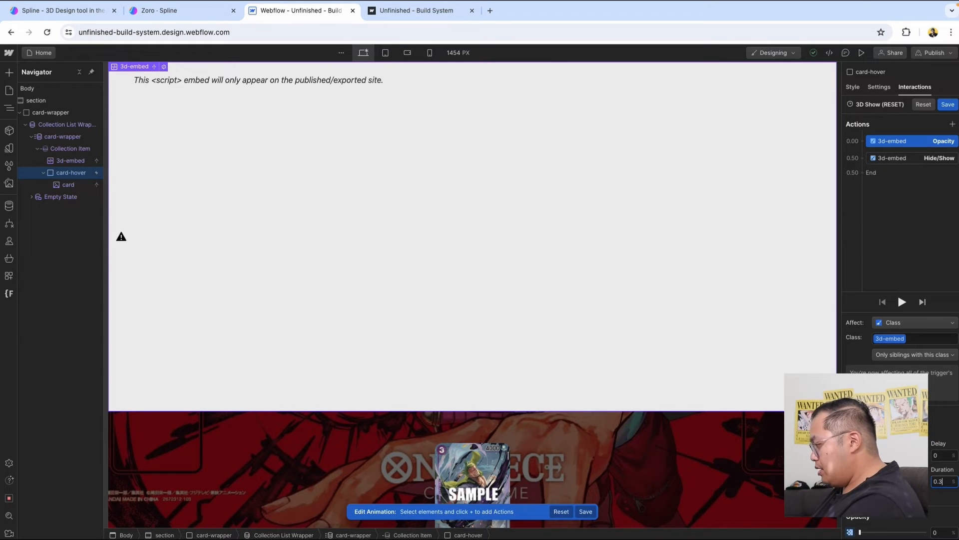
pyautogui.click(948, 104)
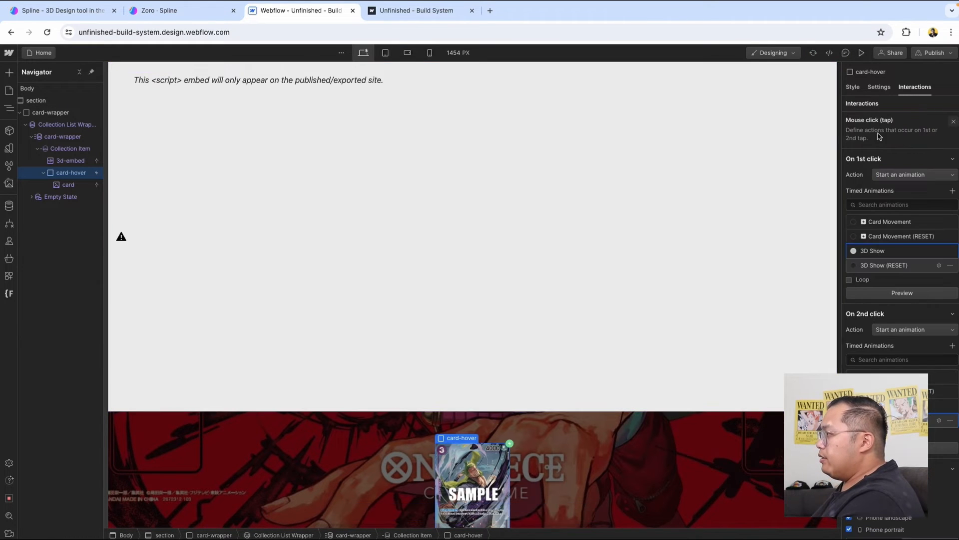
# Step: Preview the card page briefly, exit the preview and publish the site
pyautogui.click(861, 52)
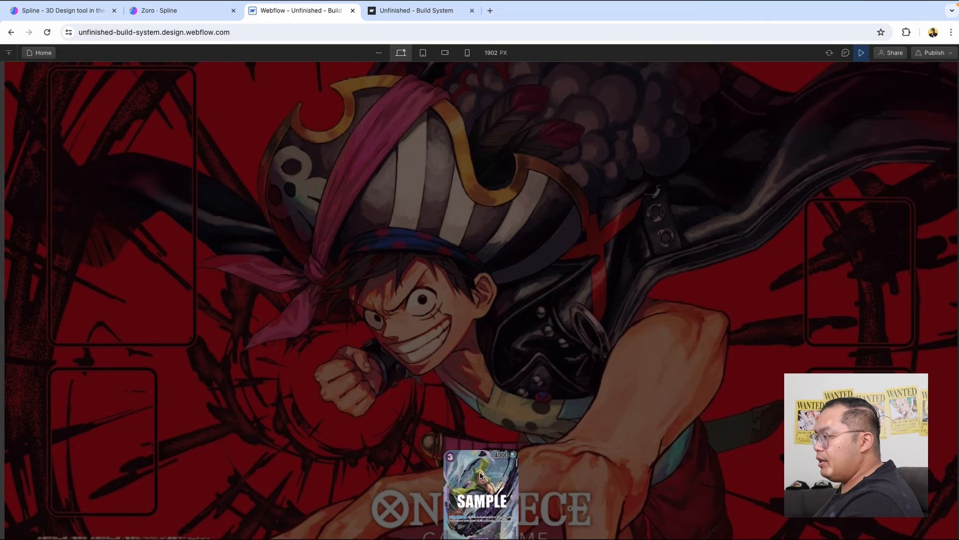
pyautogui.click(861, 52)
pyautogui.click(935, 52)
pyautogui.click(912, 214)
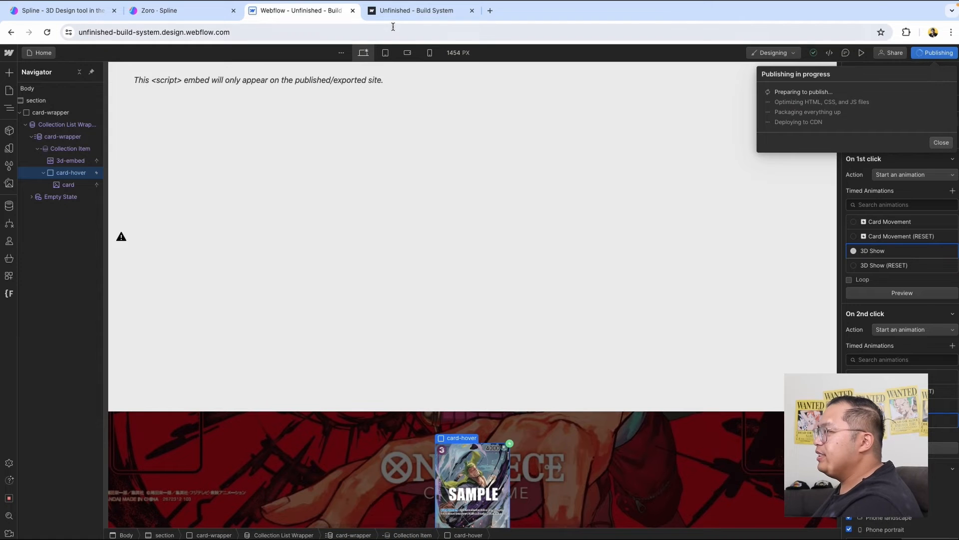
# Step: Reload the published site and test the card's click interaction and the 3D card it opens
pyautogui.click(435, 15)
pyautogui.click(436, 32)
pyautogui.press('Return')
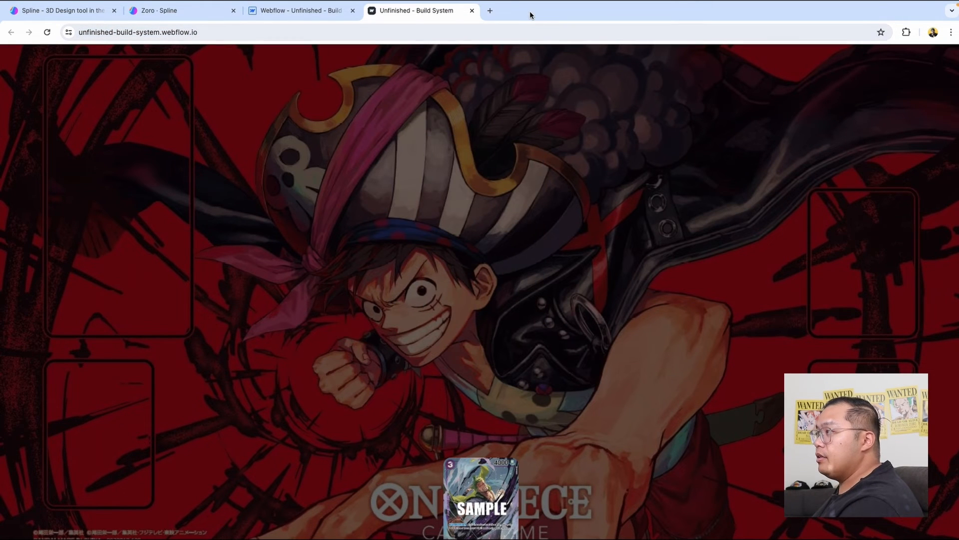
pyautogui.click(470, 483)
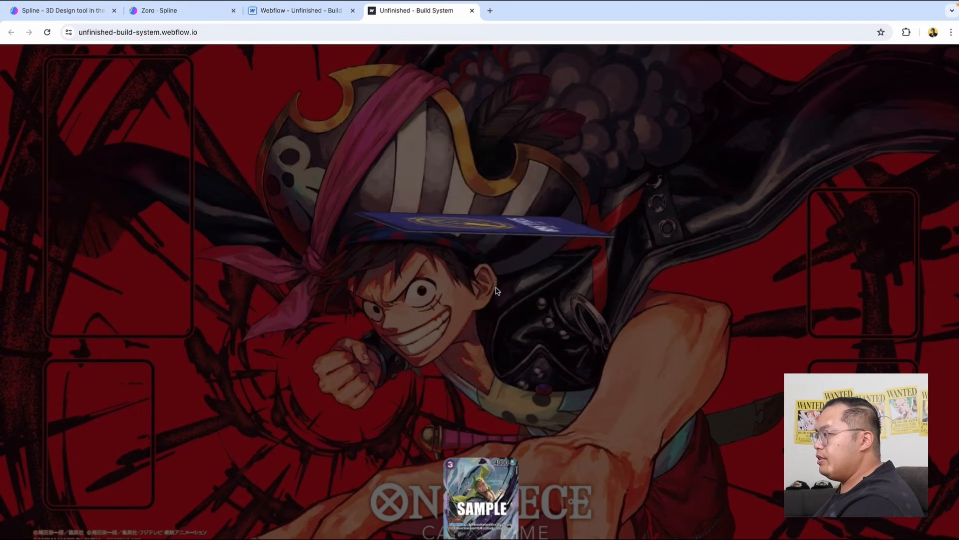
pyautogui.click(496, 290)
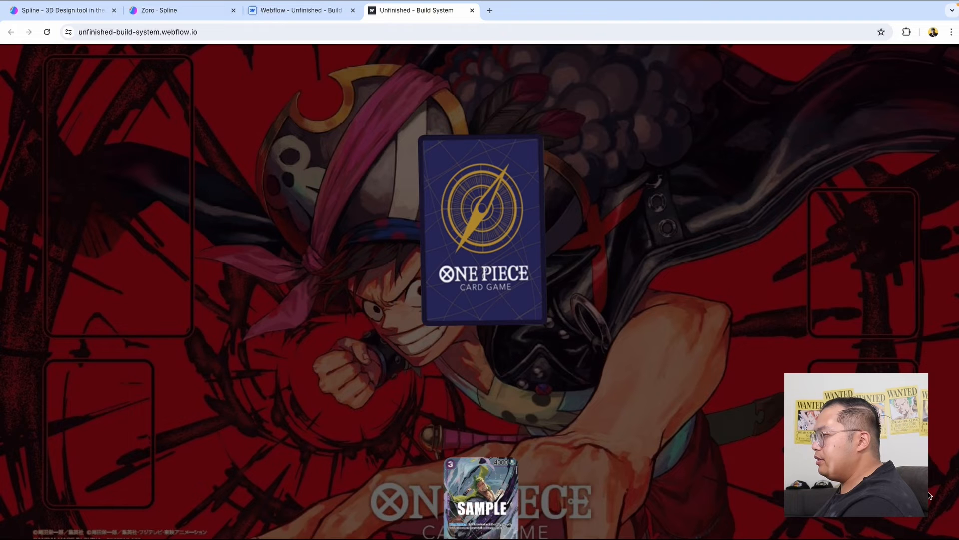
# Step: Return to Webflow and start a One Piece Cards CMS item named "Kid" with kid.webp as its card image
pyautogui.click(291, 16)
pyautogui.click(917, 391)
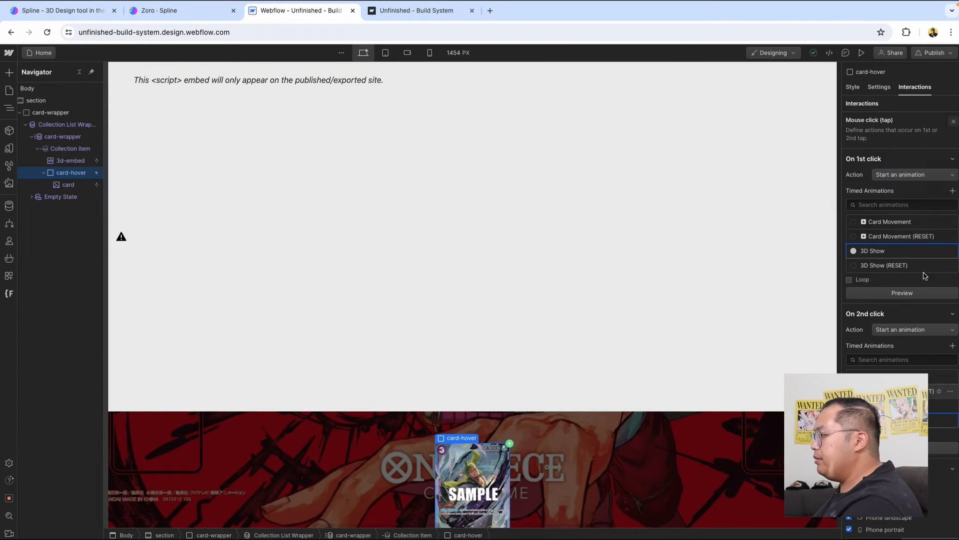
pyautogui.click(8, 206)
pyautogui.click(80, 90)
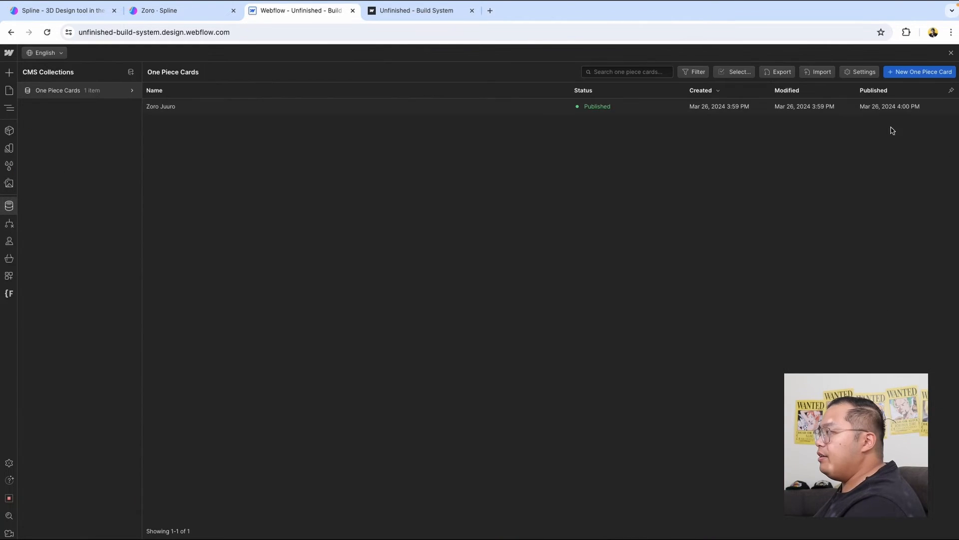
pyautogui.click(914, 73)
pyautogui.click(325, 128)
pyautogui.write('Kid')
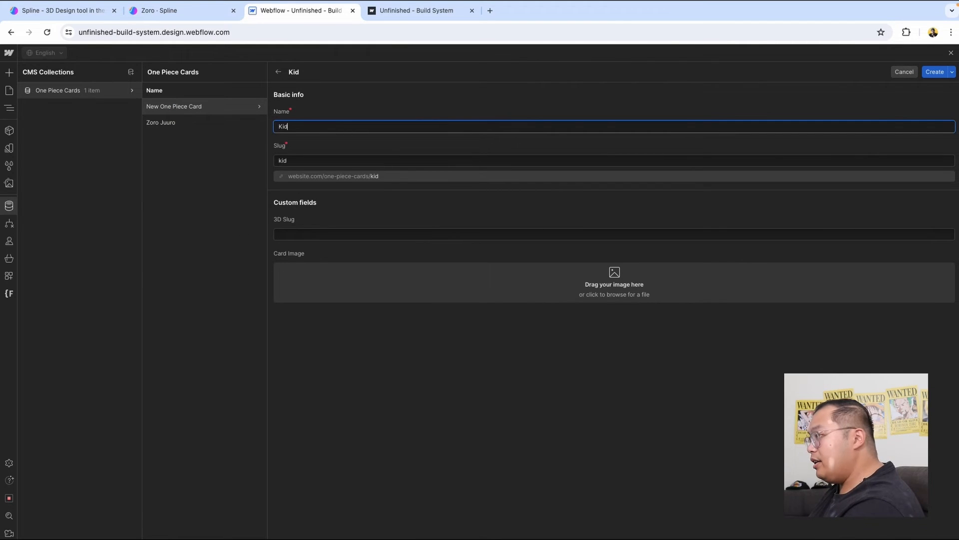
pyautogui.press('super+Tab')
pyautogui.moveTo(468, 338); pyautogui.dragTo(435, 292)
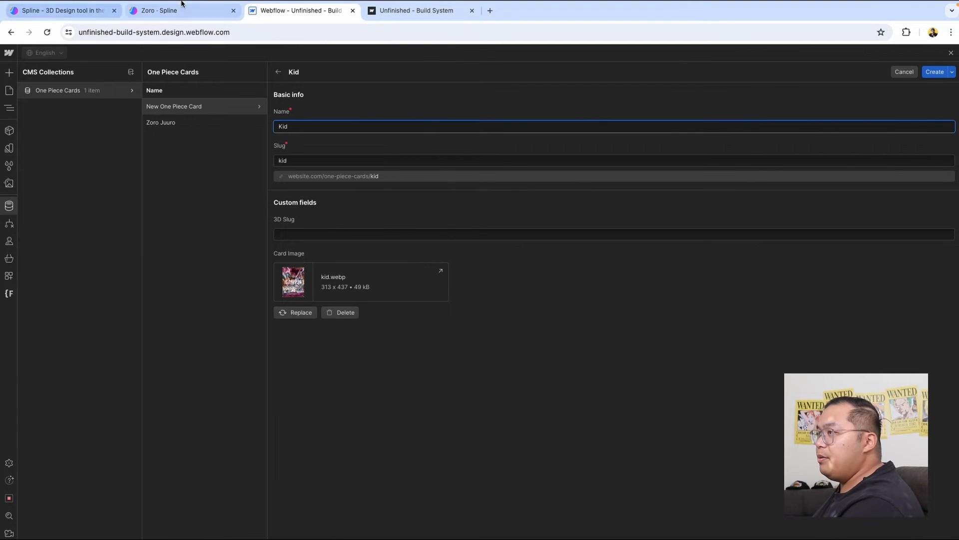
# Step: Switch to Spline and open the Kid file from the One Piece Cards folder
pyautogui.click(165, 10)
pyautogui.click(19, 64)
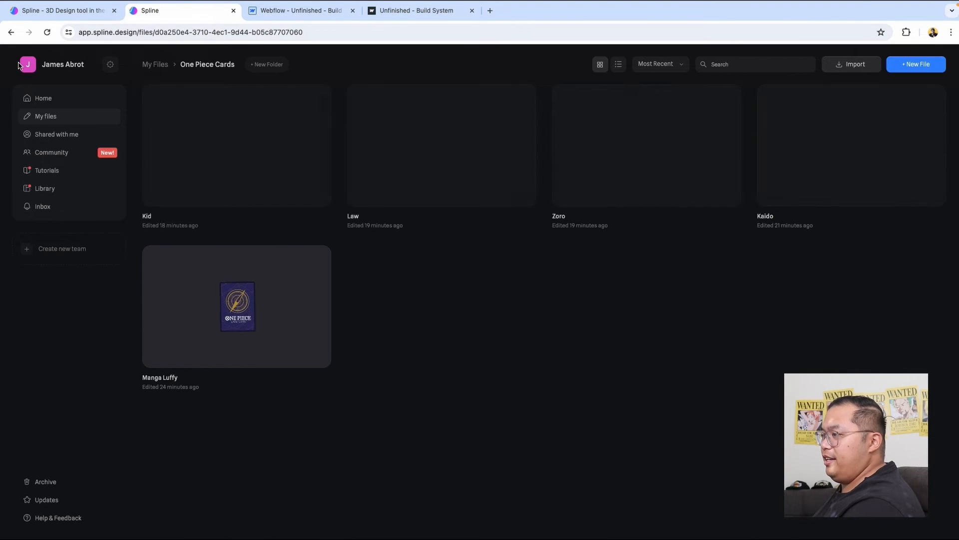
pyautogui.doubleClick(450, 139)
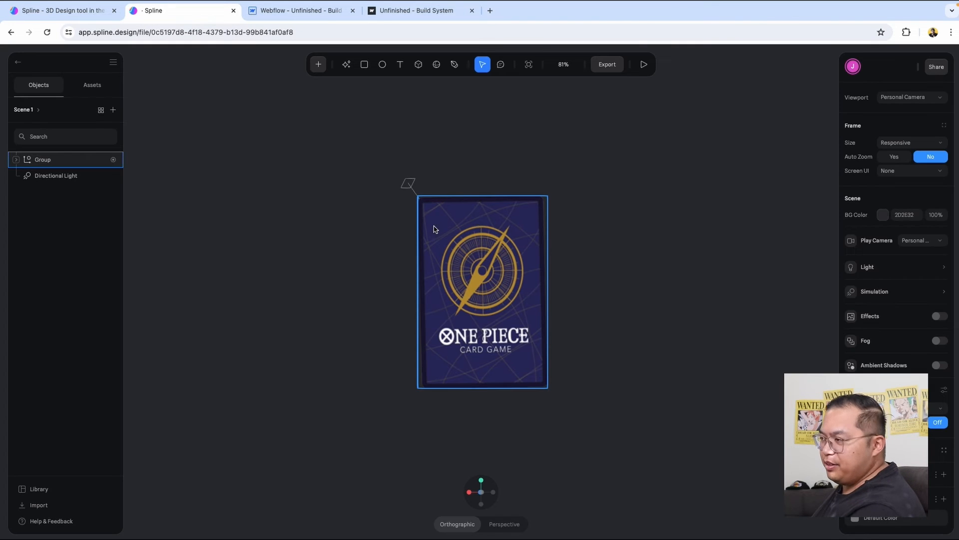
pyautogui.click(549, 149)
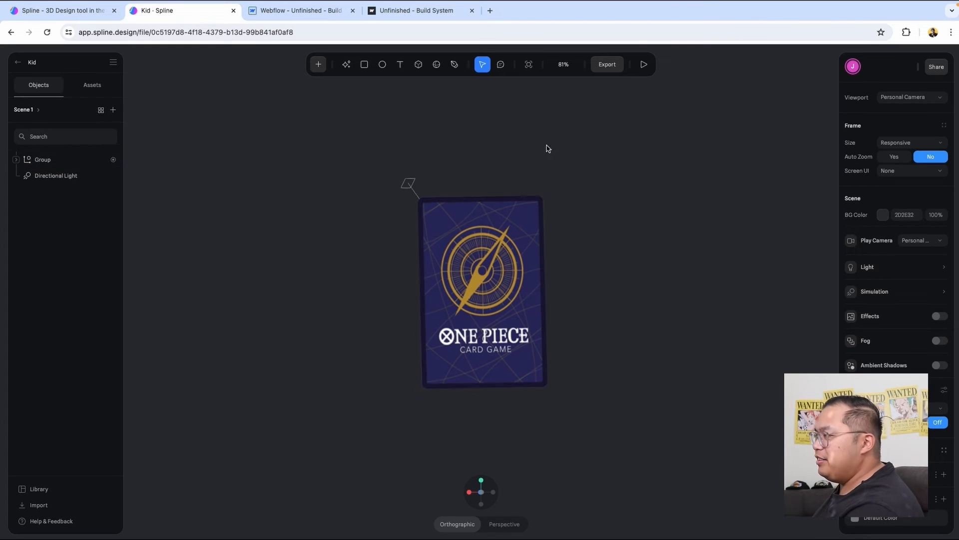
# Step: In the Public URL export, hide the background color, disable page scroll, orbit, pan and soft orbit, and update the URL
pyautogui.click(608, 64)
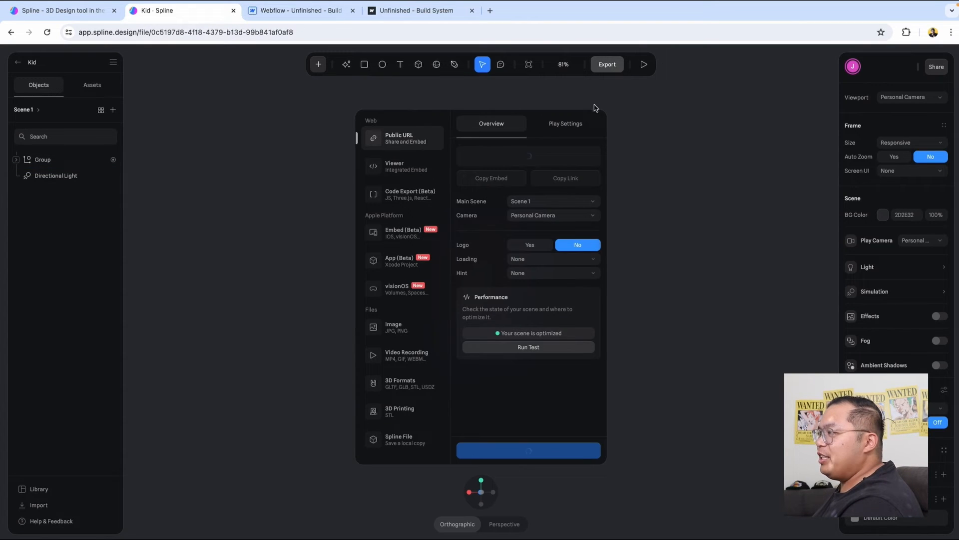
pyautogui.click(559, 129)
pyautogui.click(580, 243)
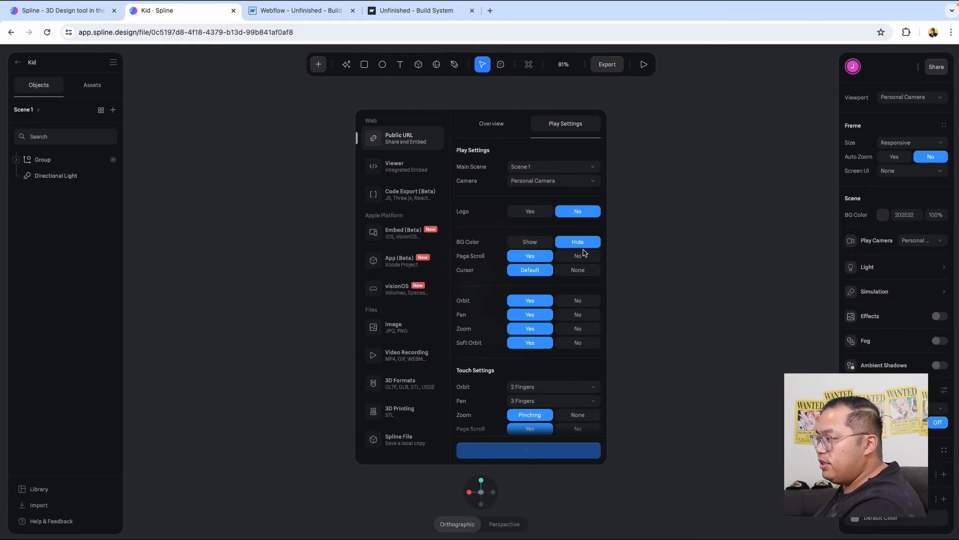
pyautogui.click(584, 256)
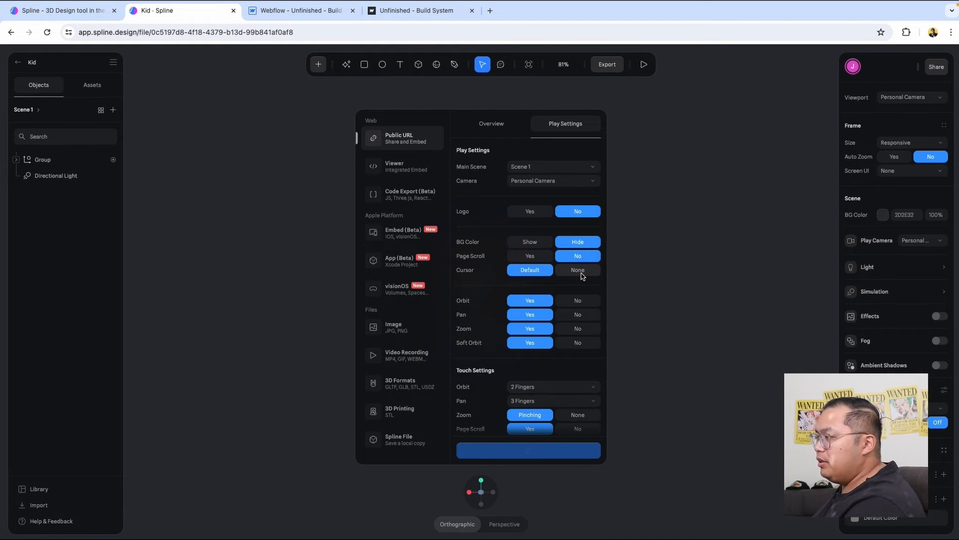
pyautogui.click(579, 301)
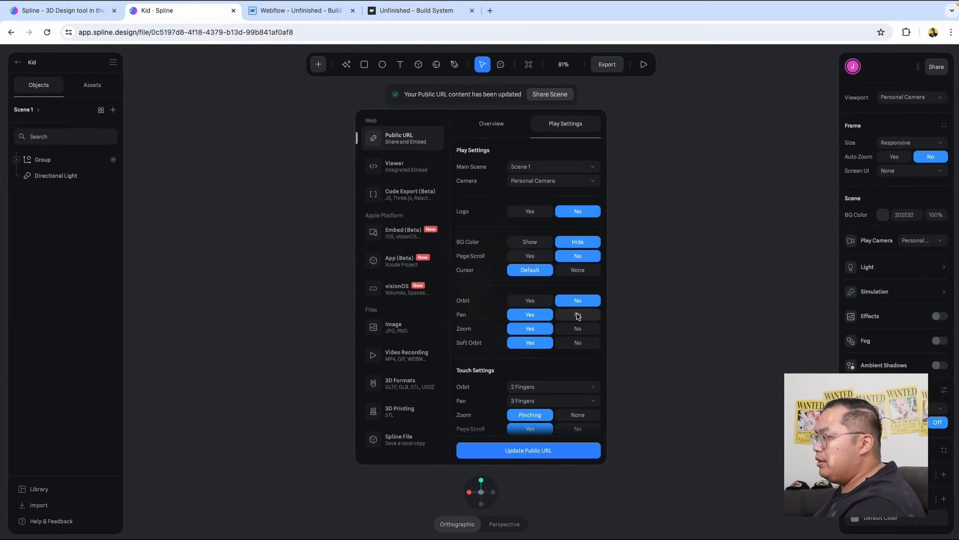
pyautogui.click(579, 315)
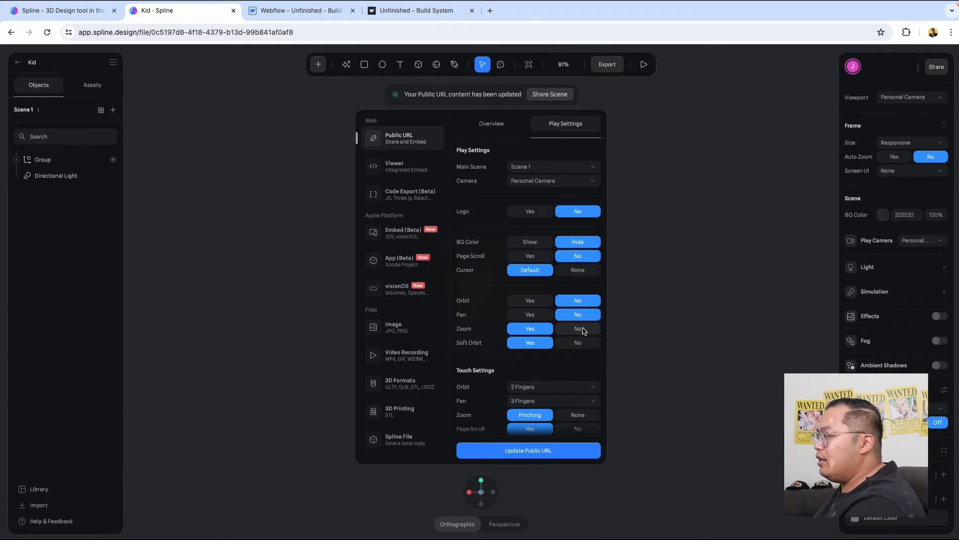
pyautogui.click(578, 344)
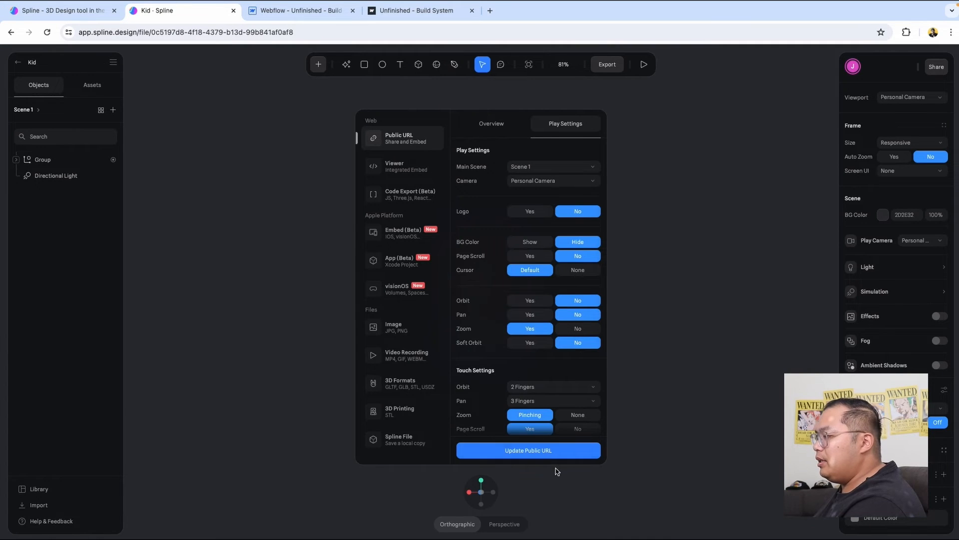
pyautogui.click(550, 449)
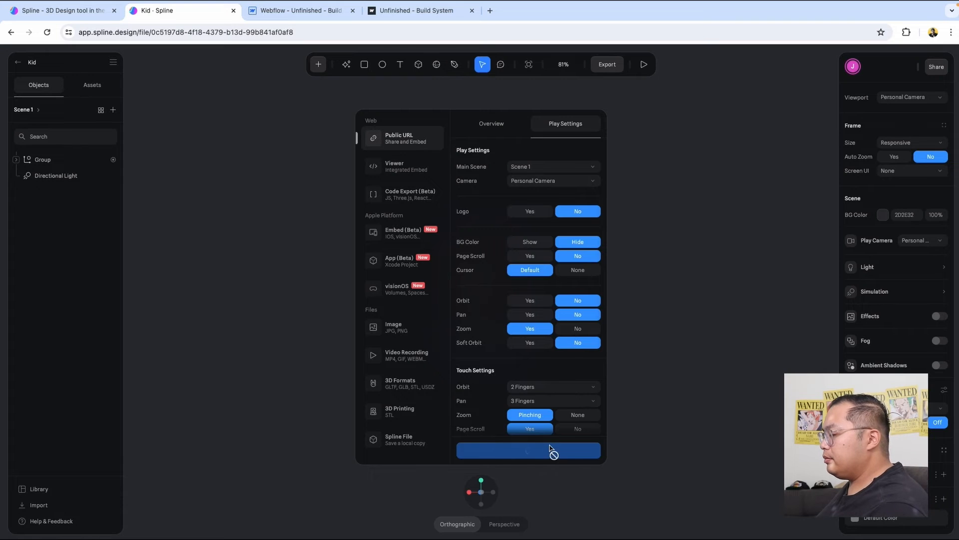
# Step: Check the Viewer export's play settings, update the viewer and copy its embed code
pyautogui.click(488, 129)
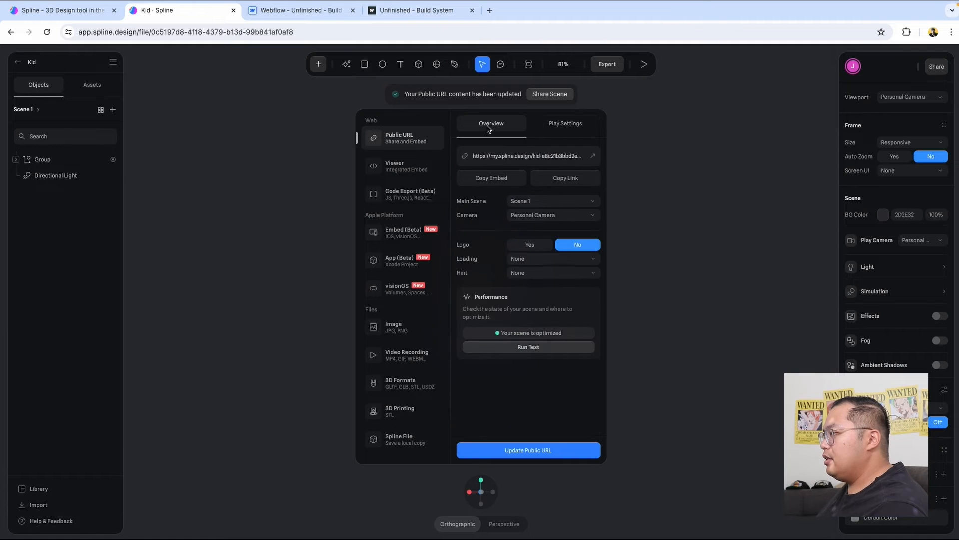
pyautogui.click(564, 130)
pyautogui.click(493, 124)
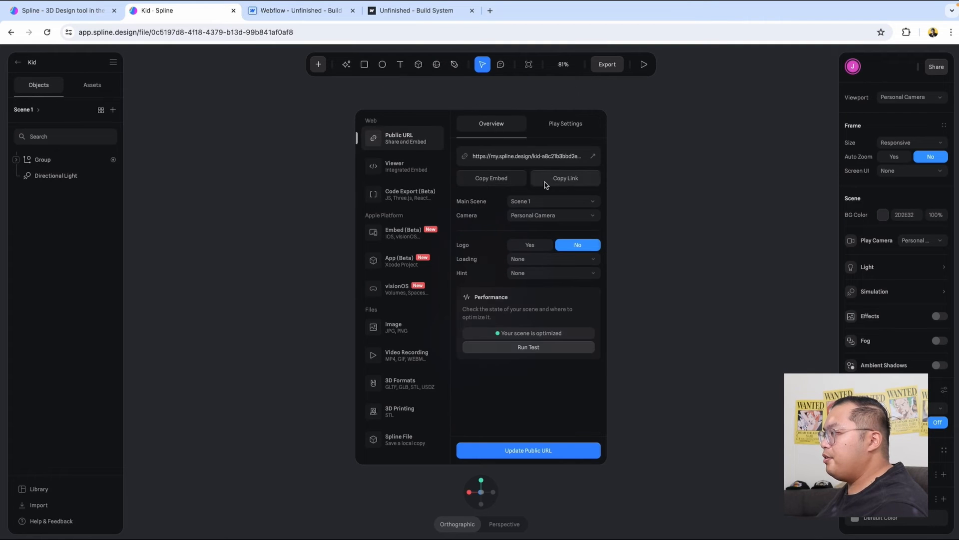
pyautogui.click(411, 174)
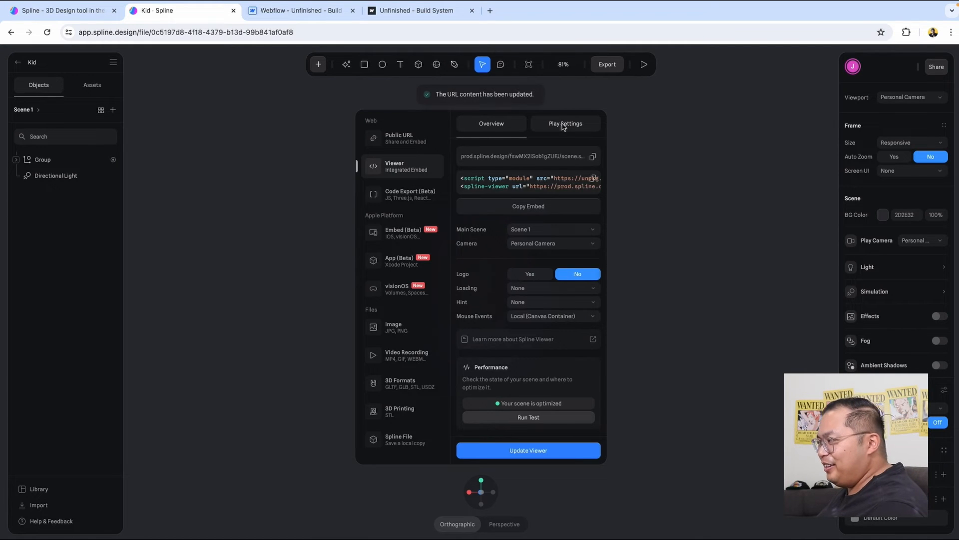
pyautogui.click(565, 124)
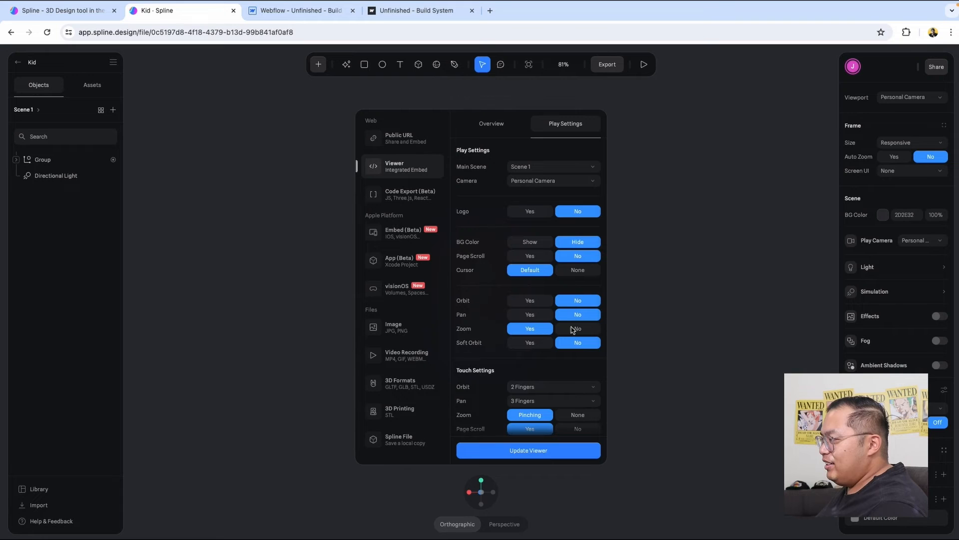
pyautogui.click(483, 125)
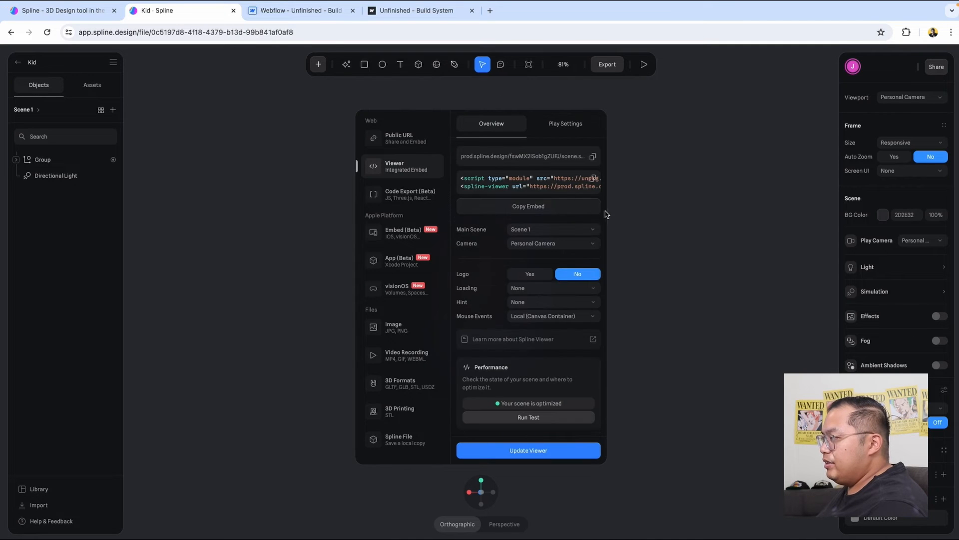
pyautogui.click(585, 449)
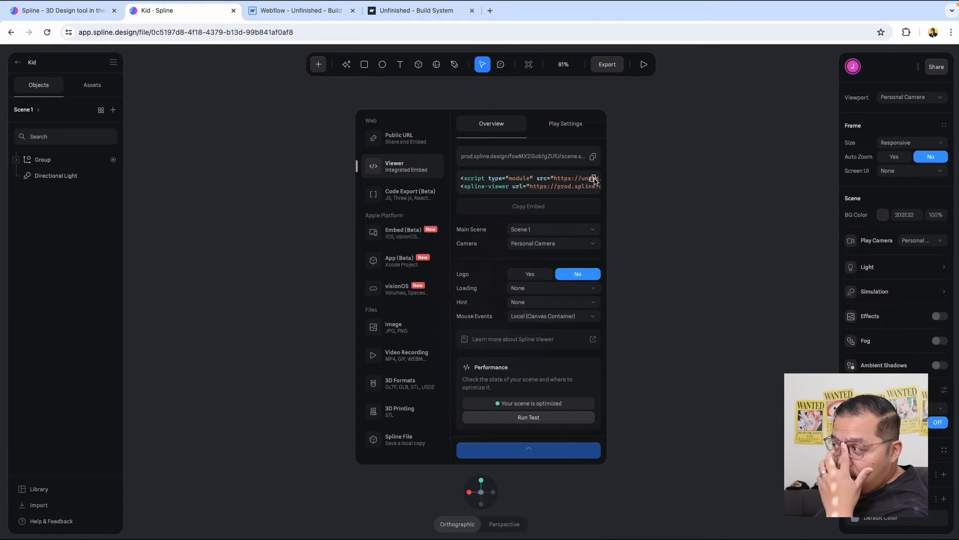
pyautogui.click(594, 180)
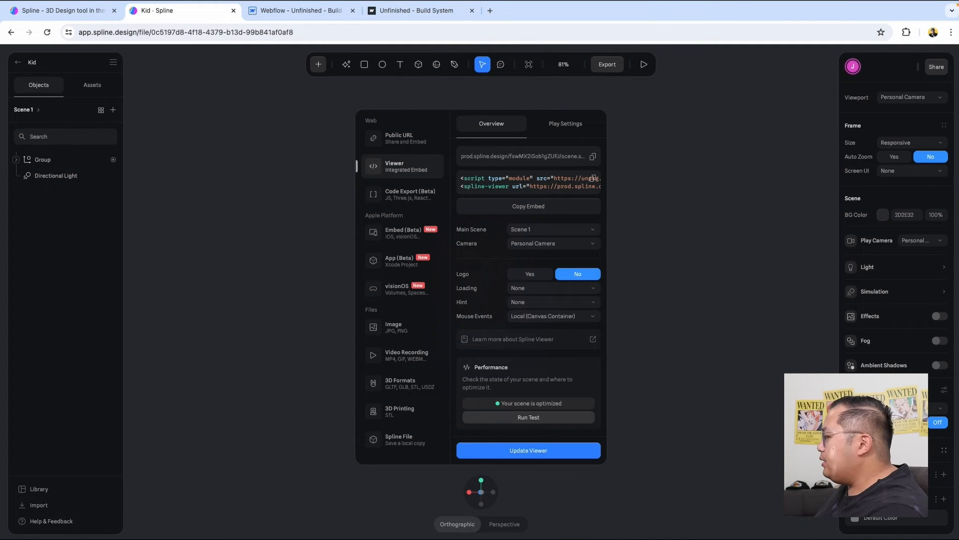
# Step: Switch to Notes, paste the Kid embed code below the existing snippet and copy only its .splinecode scene URL
pyautogui.click(243, 500)
pyautogui.moveTo(242, 538)
pyautogui.click(423, 528)
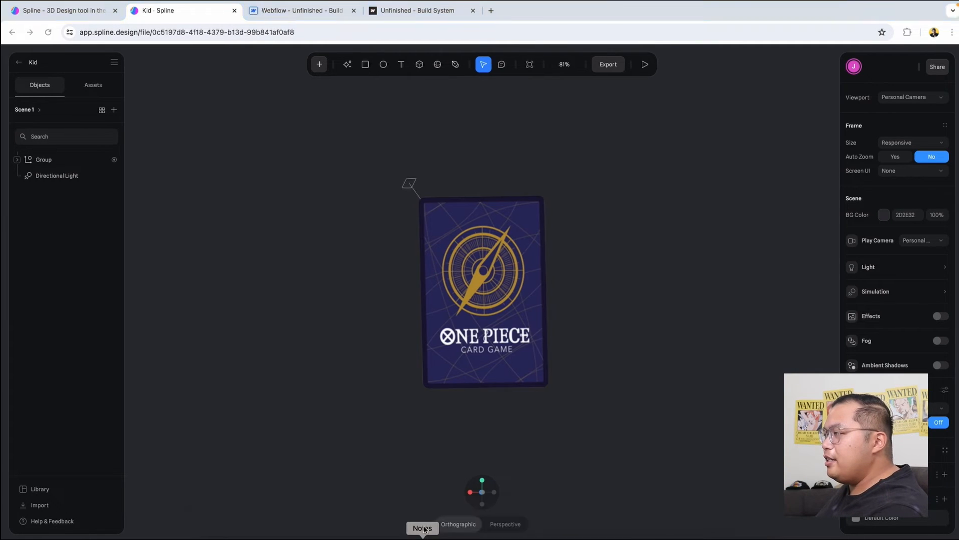
pyautogui.press('Return')
pyautogui.press('super+v')
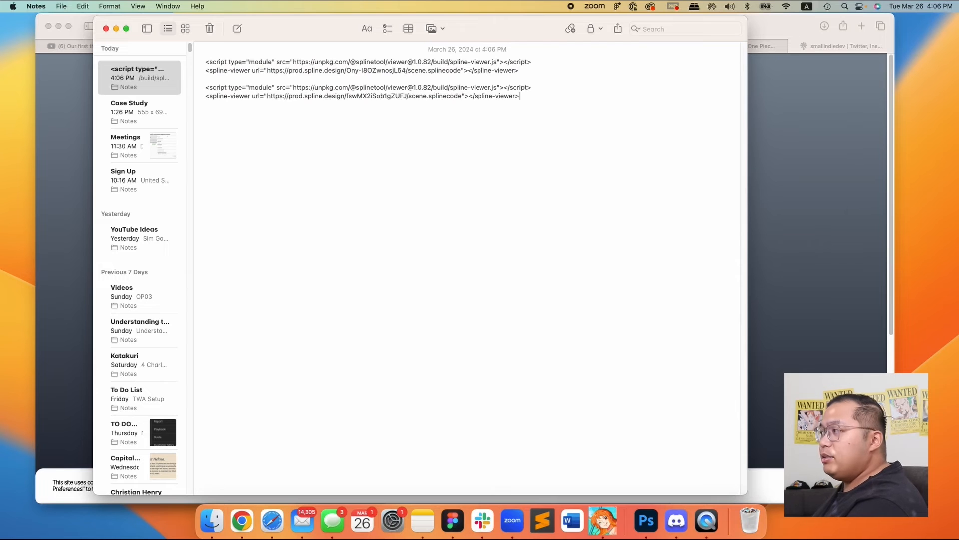
pyautogui.moveTo(460, 96); pyautogui.dragTo(265, 97)
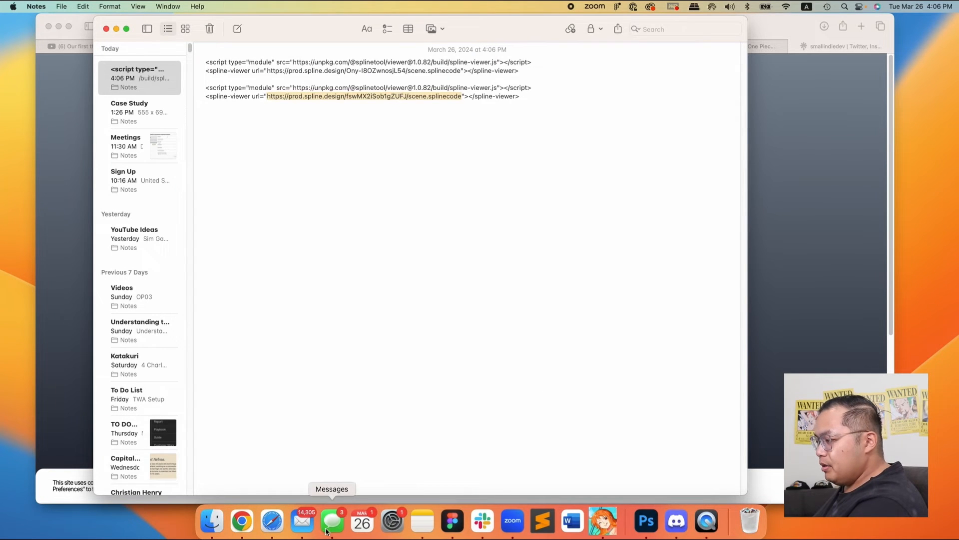
# Step: Return to the Webflow CMS, paste the scene URL as the Kid item's 3D Slug and create the item
pyautogui.click(242, 521)
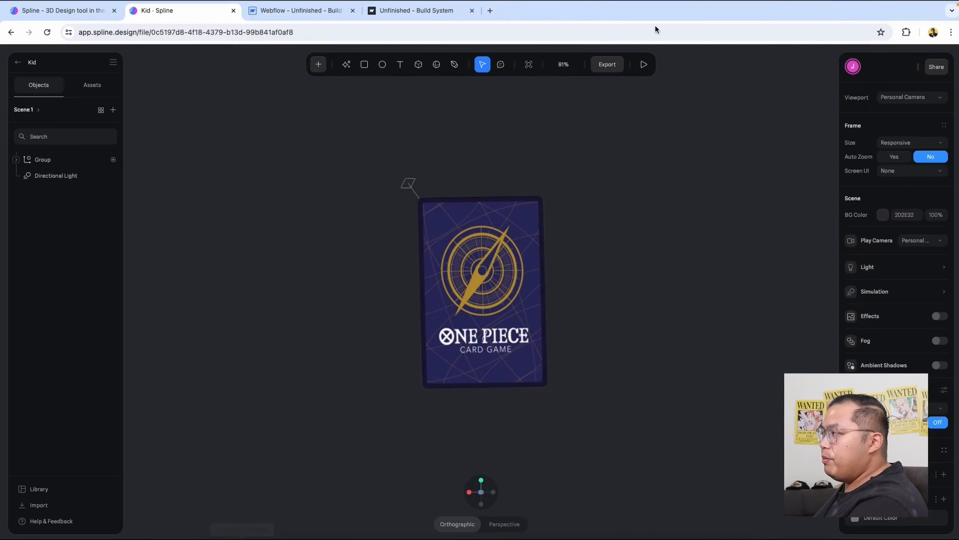
pyautogui.click(295, 11)
pyautogui.click(306, 235)
pyautogui.hotkey('ctrl', 'v')
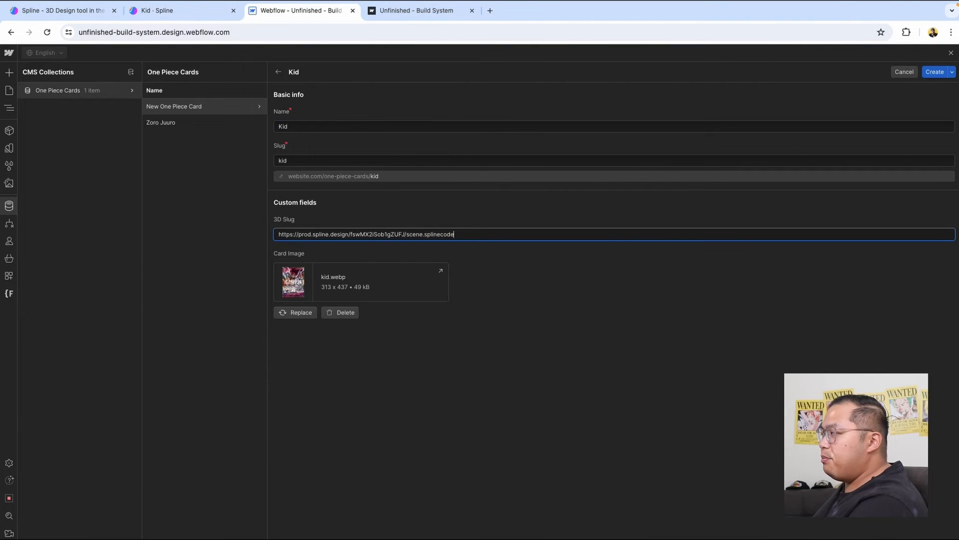
pyautogui.click(935, 72)
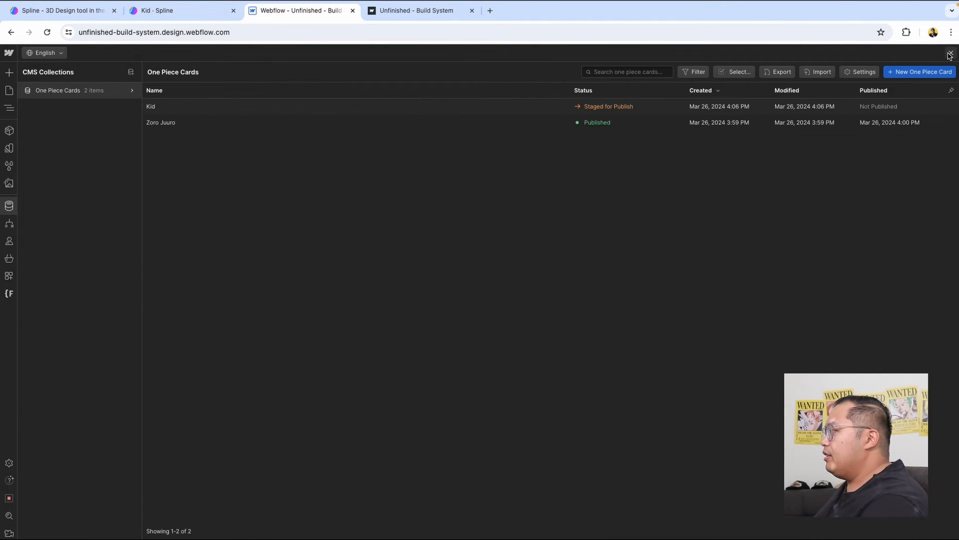
# Step: Leave the CMS collection, publish the site to unfinished-build-system.webflow.io and open the published page
pyautogui.click(950, 53)
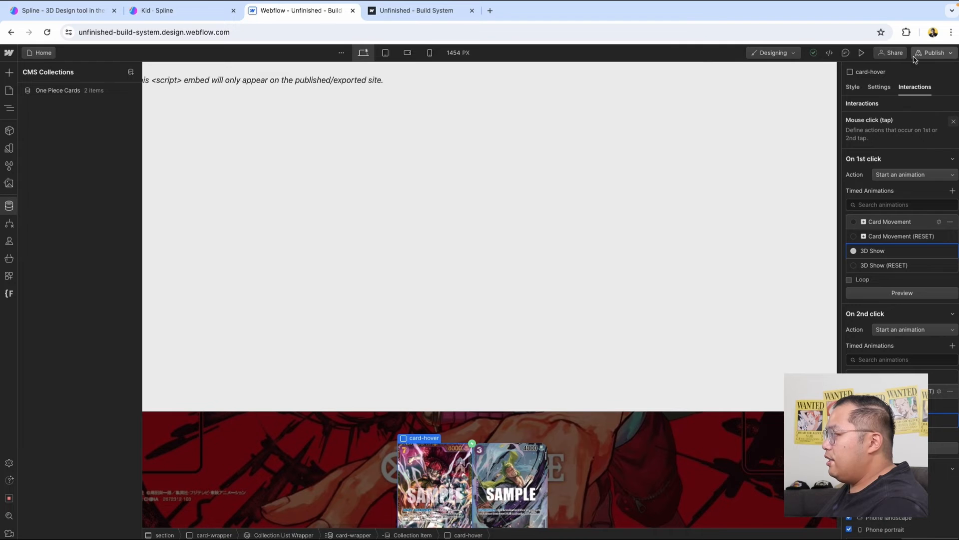
pyautogui.click(932, 53)
pyautogui.click(903, 212)
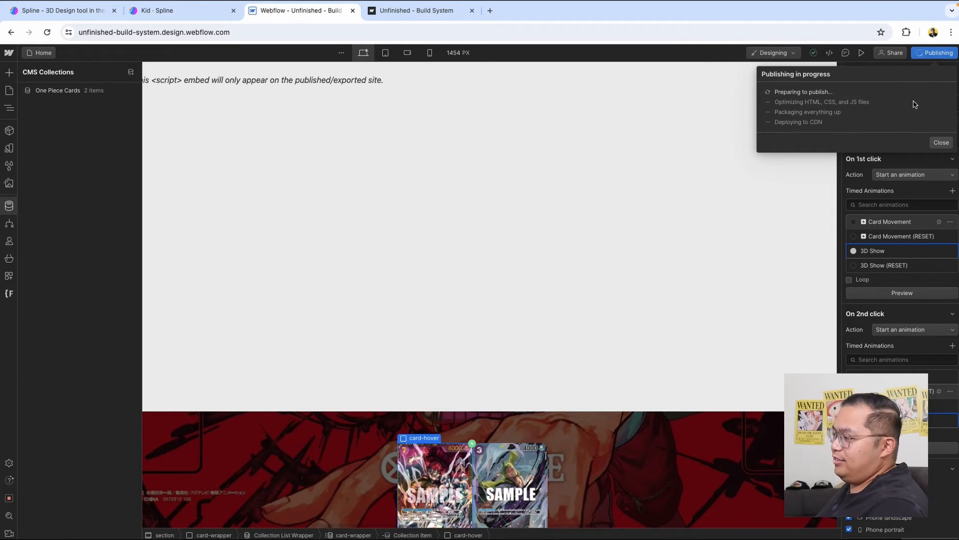
pyautogui.click(941, 143)
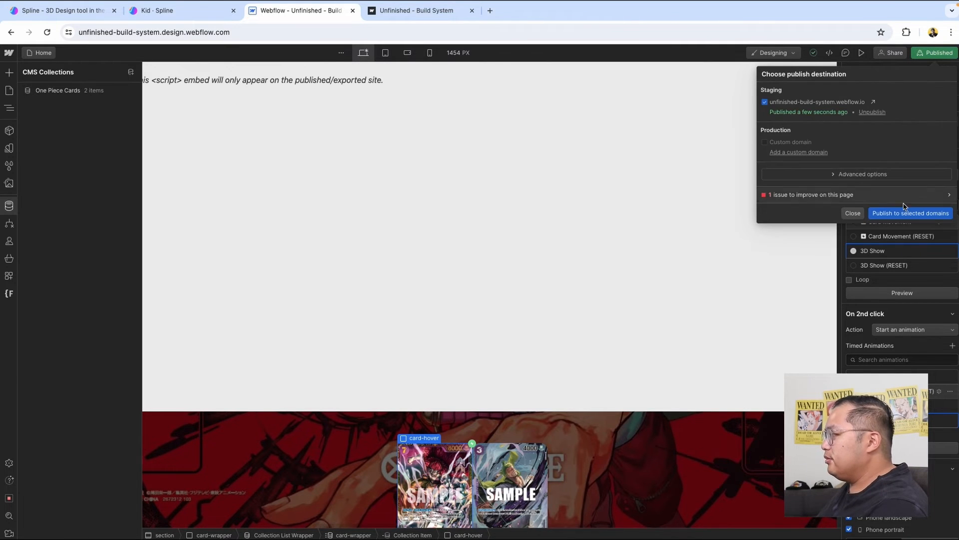
pyautogui.click(873, 102)
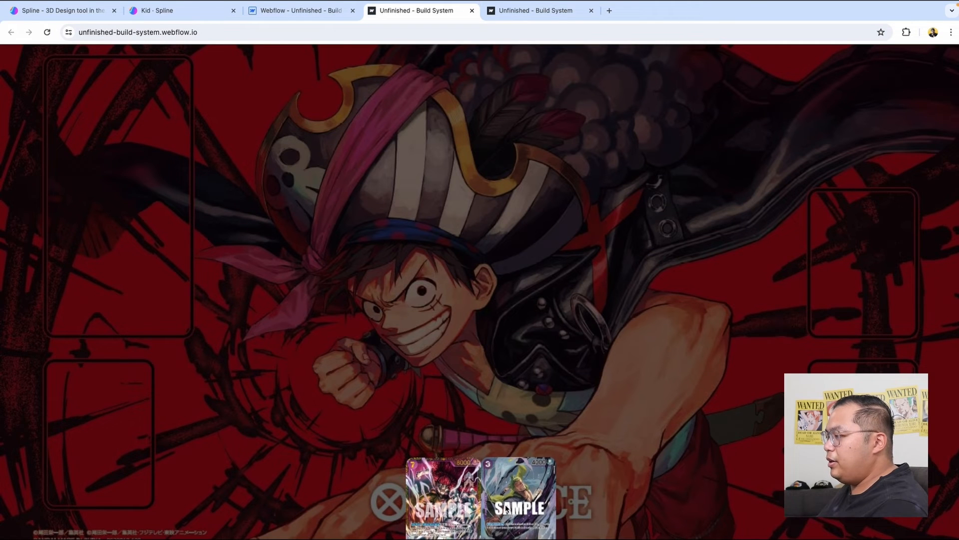
# Step: Test showing and hiding the Kid and Zoro-Juurou 3D cards on the published page, then go back to Webflow
pyautogui.click(441, 504)
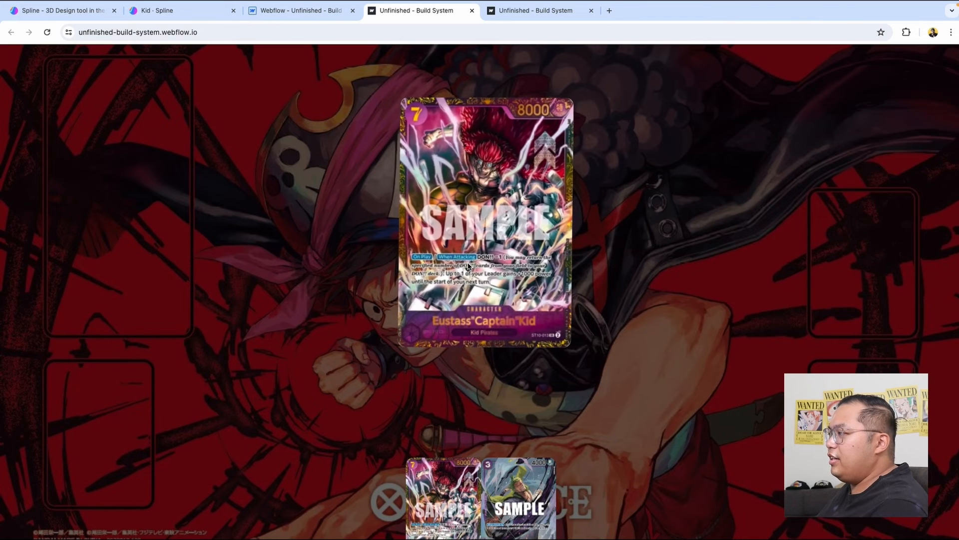
pyautogui.click(533, 514)
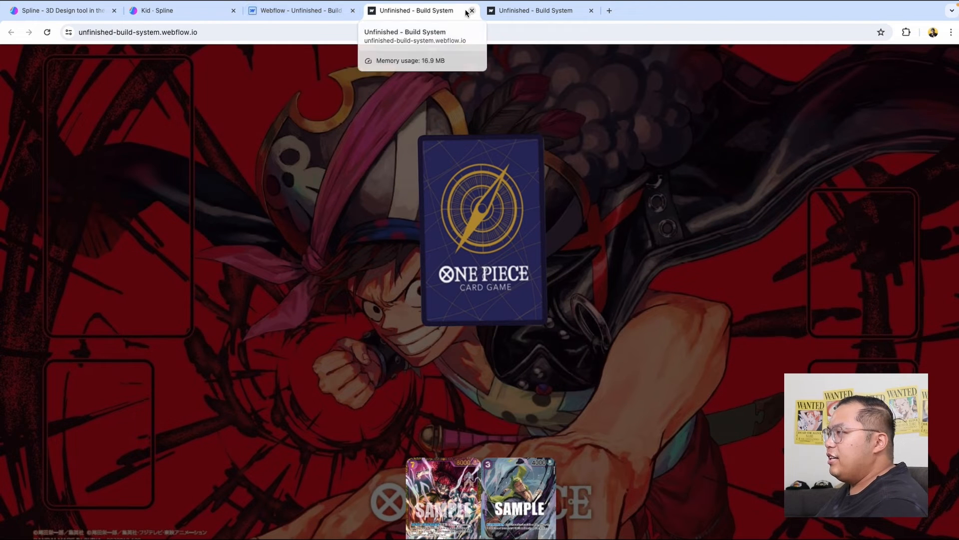
pyautogui.click(333, 8)
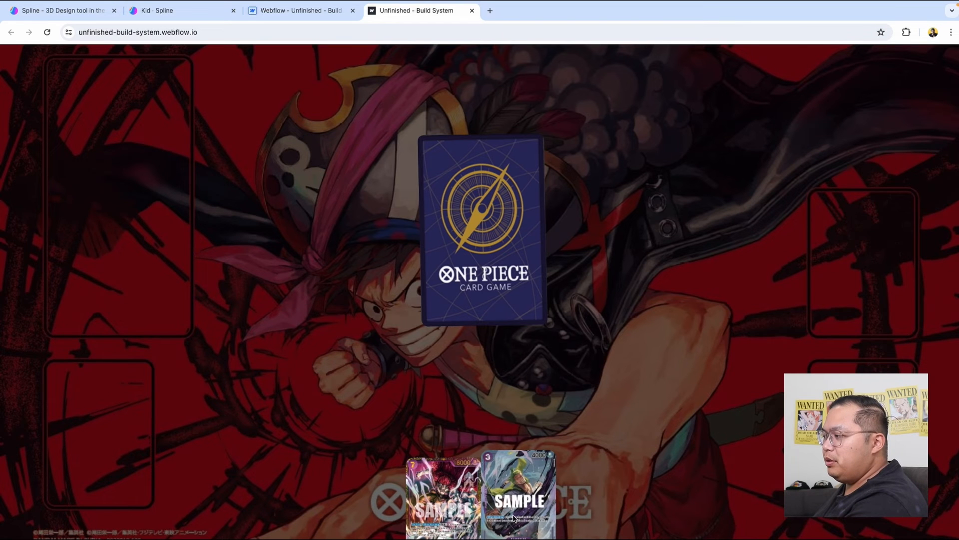
pyautogui.click(481, 228)
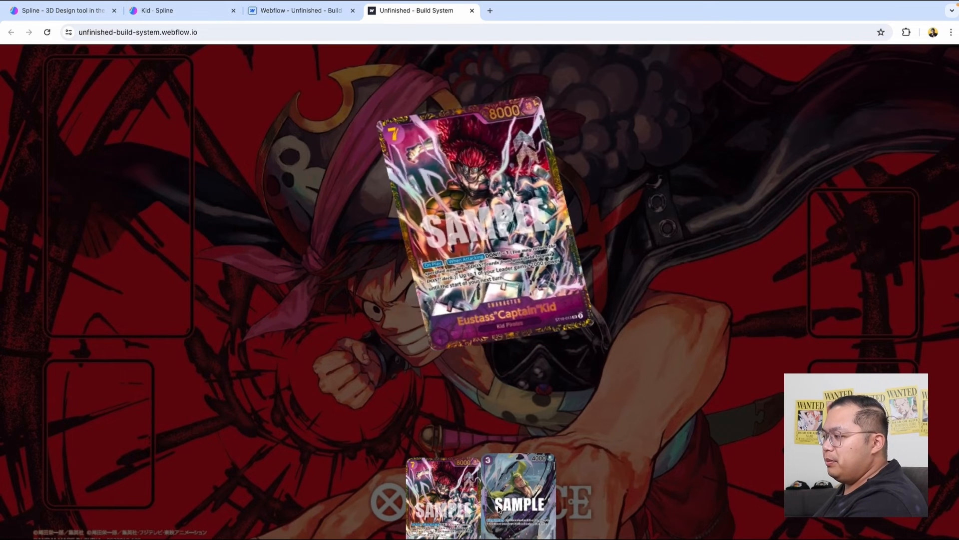
pyautogui.click(511, 503)
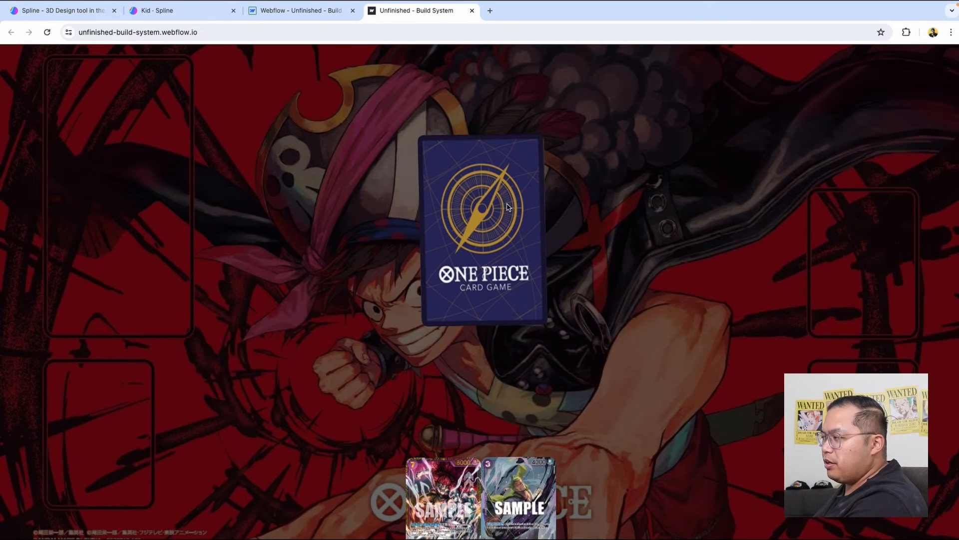
pyautogui.moveTo(498, 184)
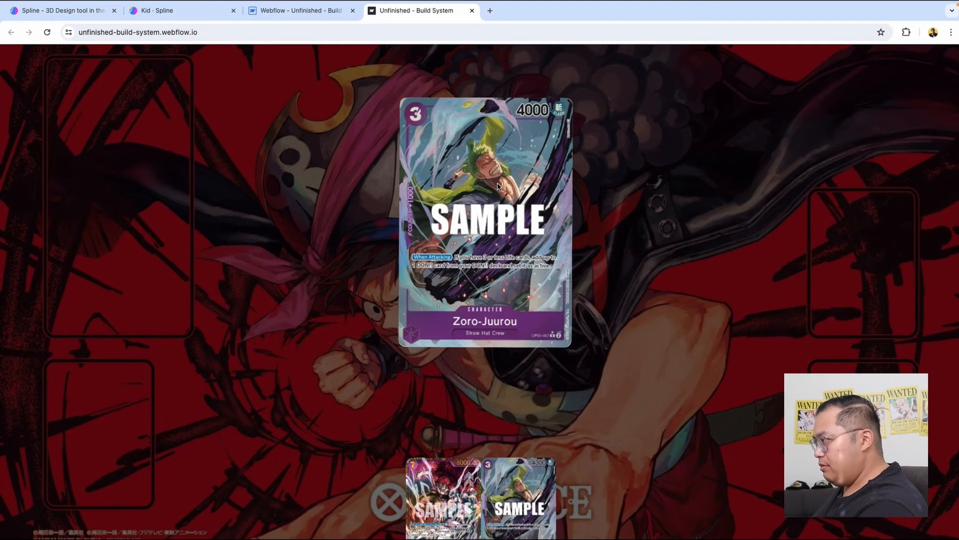
pyautogui.click(498, 187)
pyautogui.click(294, 12)
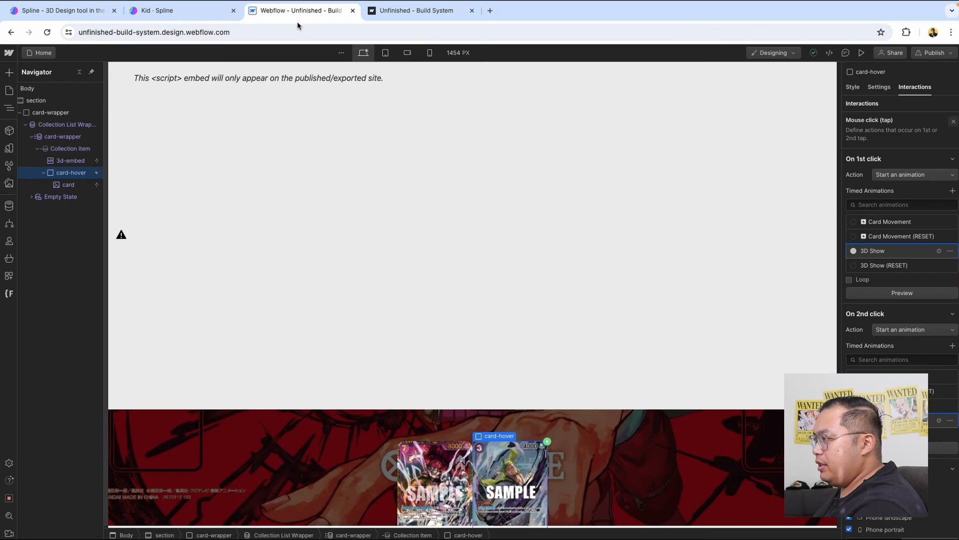
pyautogui.click(70, 161)
pyautogui.click(71, 172)
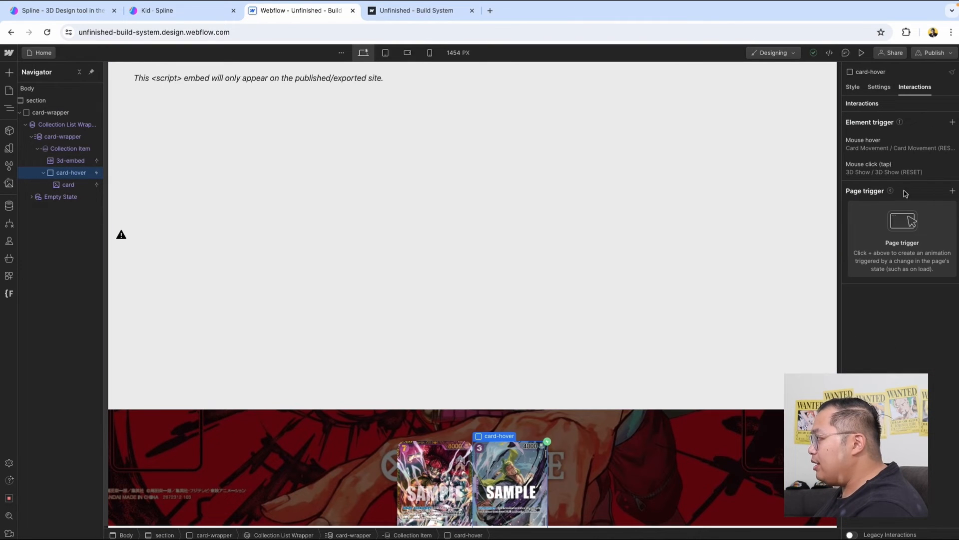
pyautogui.click(895, 152)
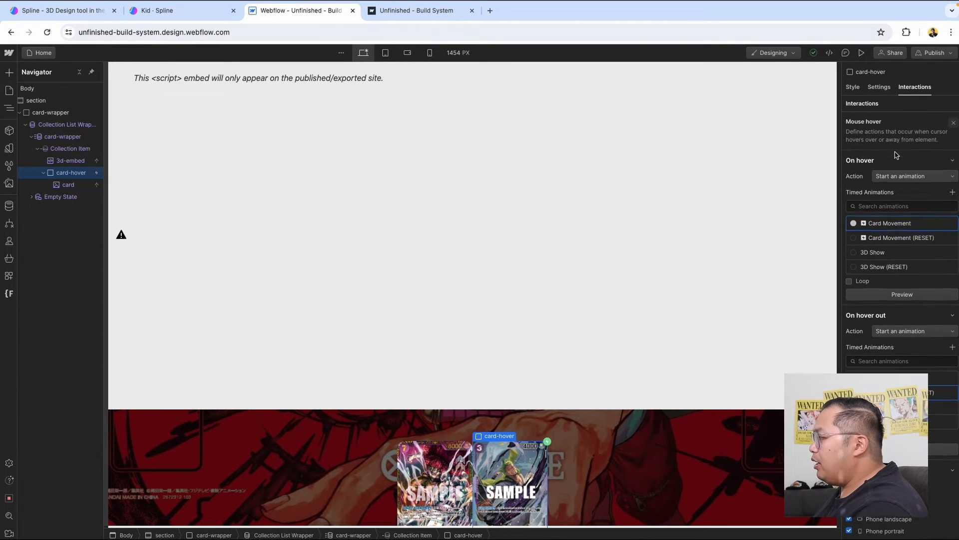
pyautogui.click(940, 222)
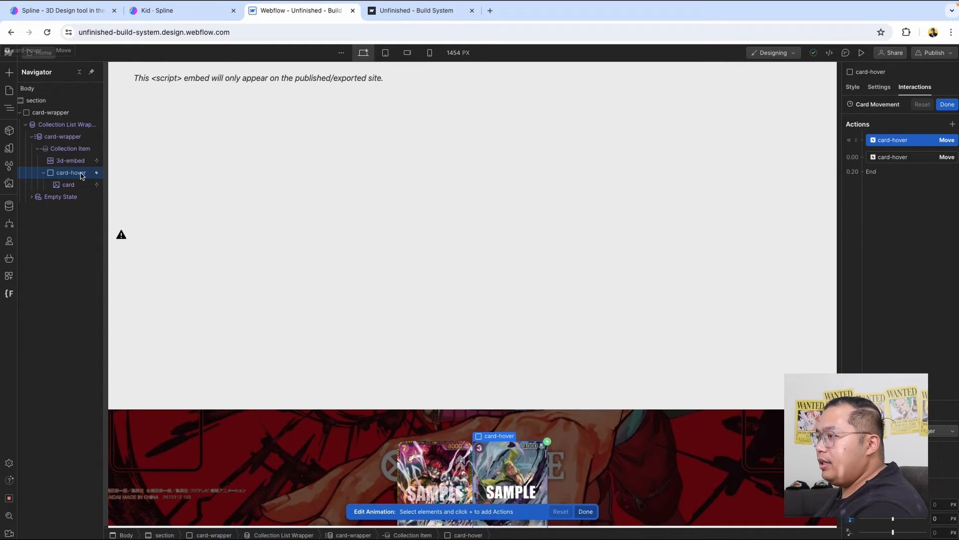
pyautogui.click(70, 113)
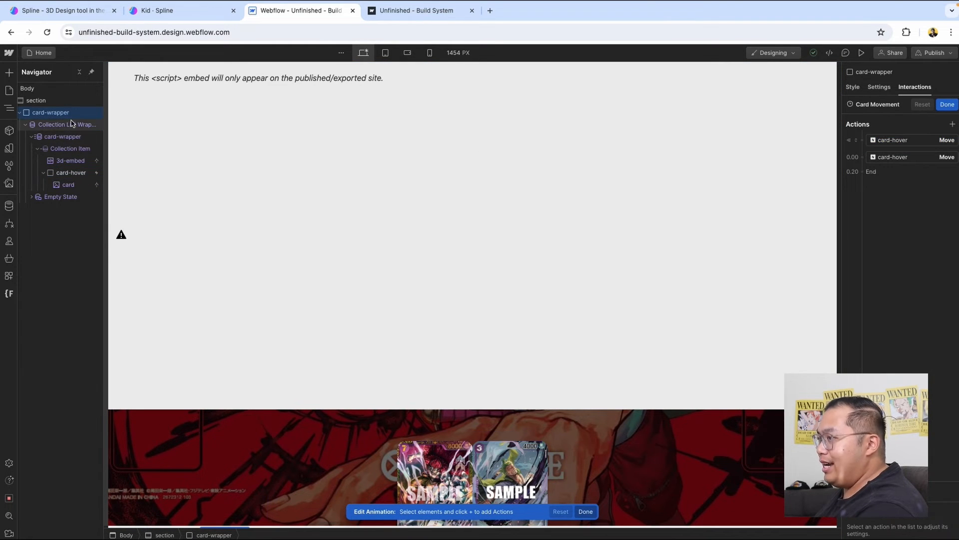
pyautogui.click(71, 126)
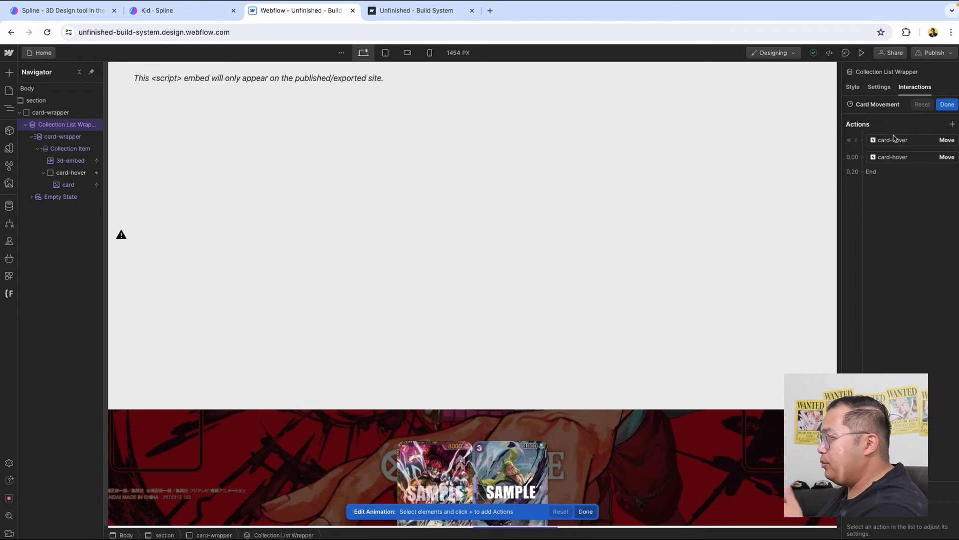
pyautogui.click(862, 140)
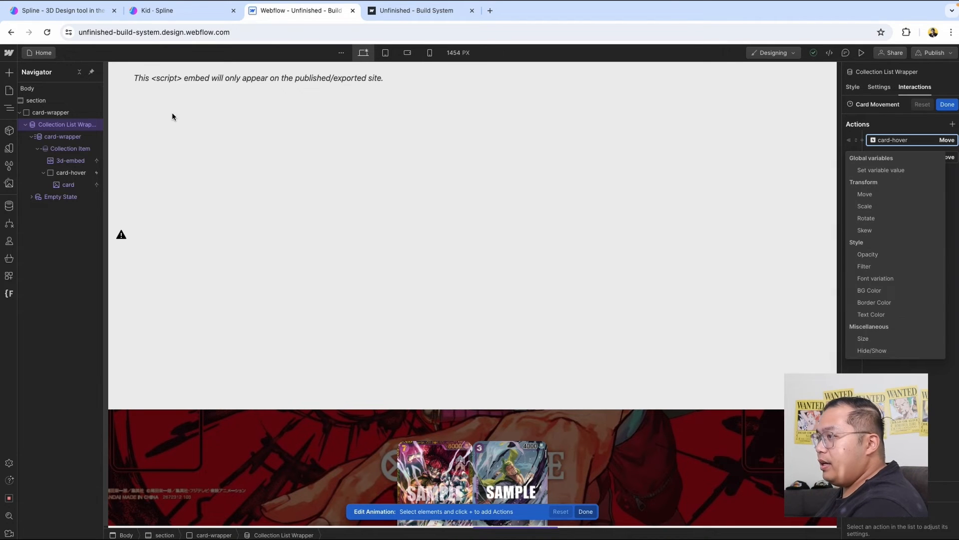
pyautogui.click(79, 126)
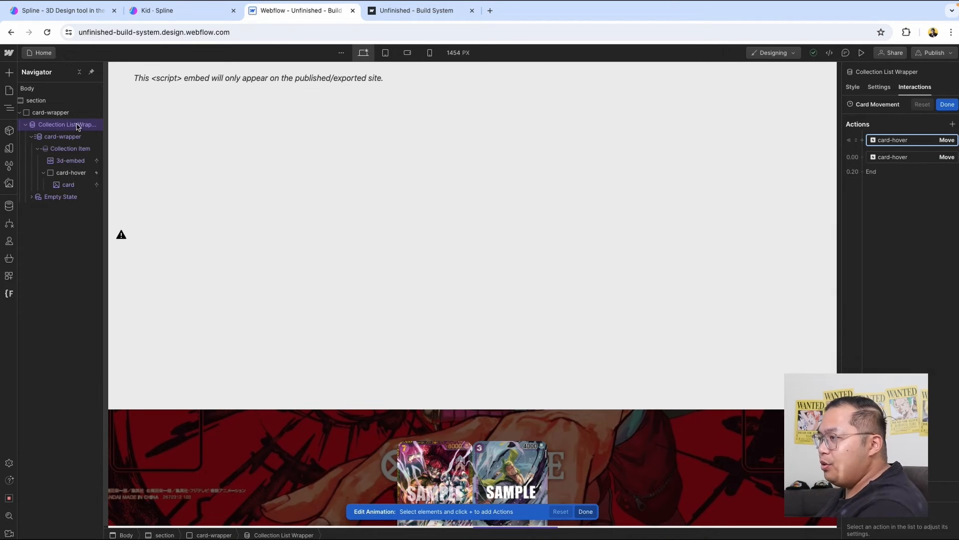
pyautogui.click(77, 174)
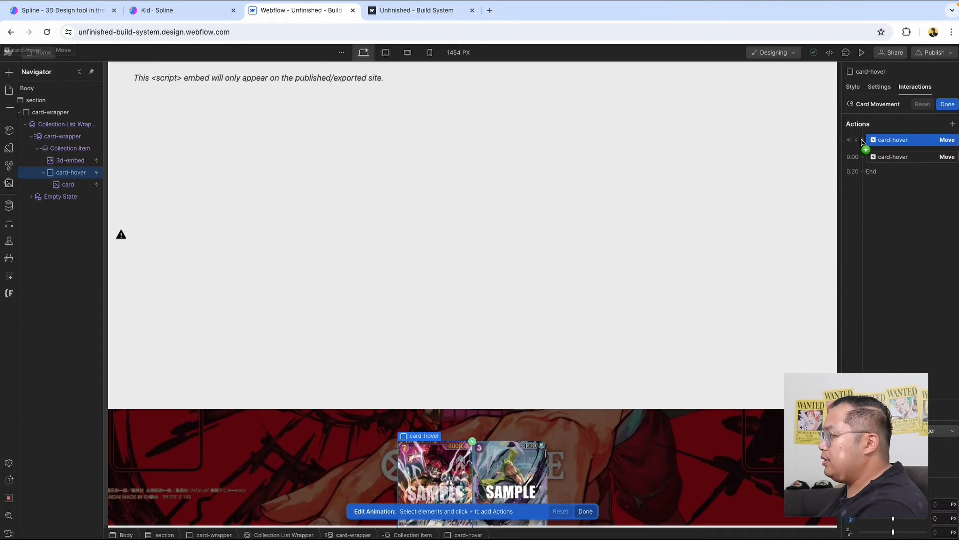
pyautogui.click(947, 105)
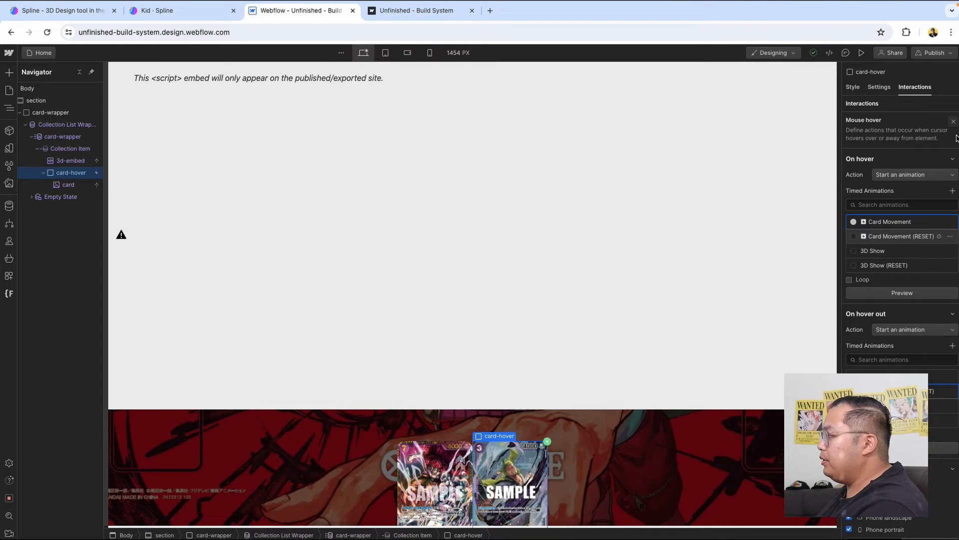
# Step: In card-hover's click interaction, edit the 3D Show animation and add an initial-state Move action for card-hover with a Y offset of 0 px
pyautogui.click(908, 173)
pyautogui.click(940, 253)
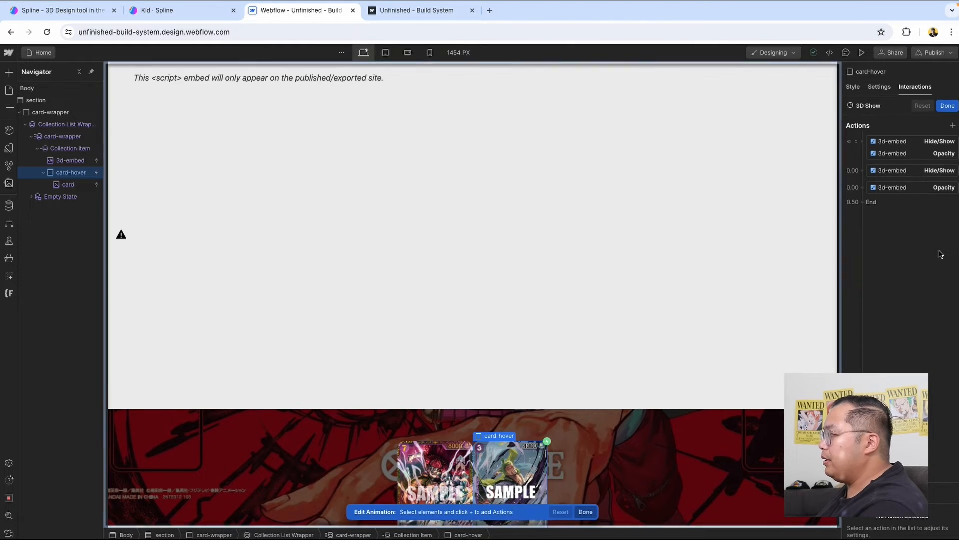
pyautogui.click(861, 140)
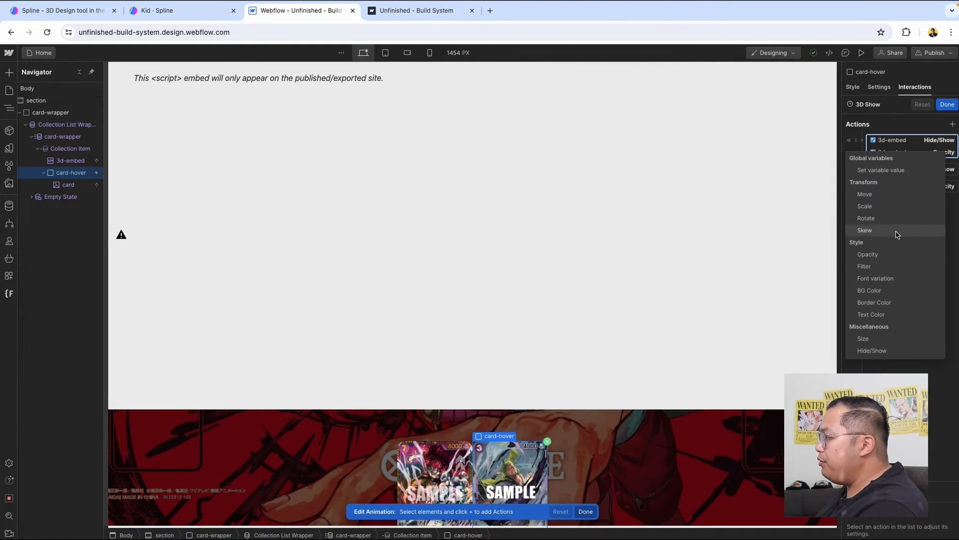
pyautogui.click(884, 193)
pyautogui.moveTo(896, 522); pyautogui.dragTo(905, 520)
pyautogui.doubleClick(942, 518)
pyautogui.write('2')
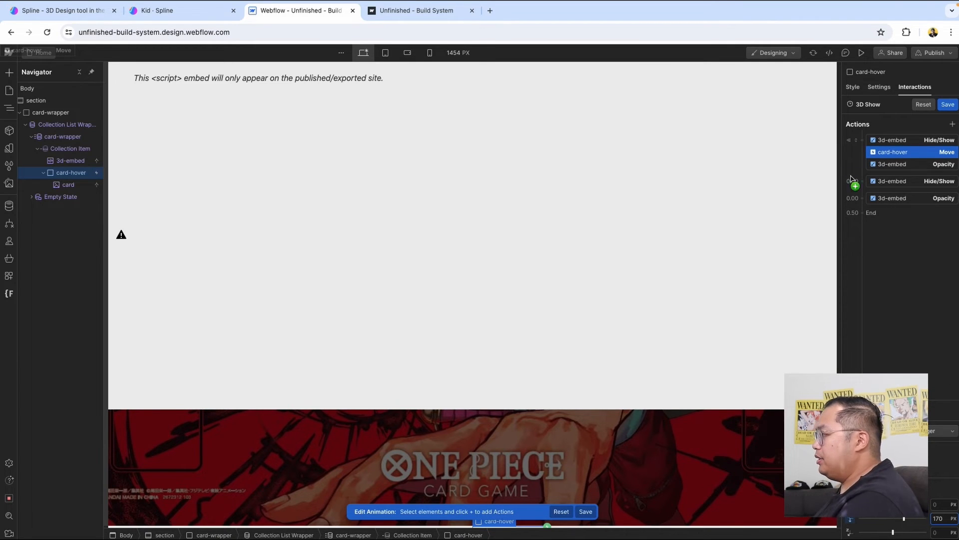
pyautogui.doubleClick(943, 519)
pyautogui.write('0')
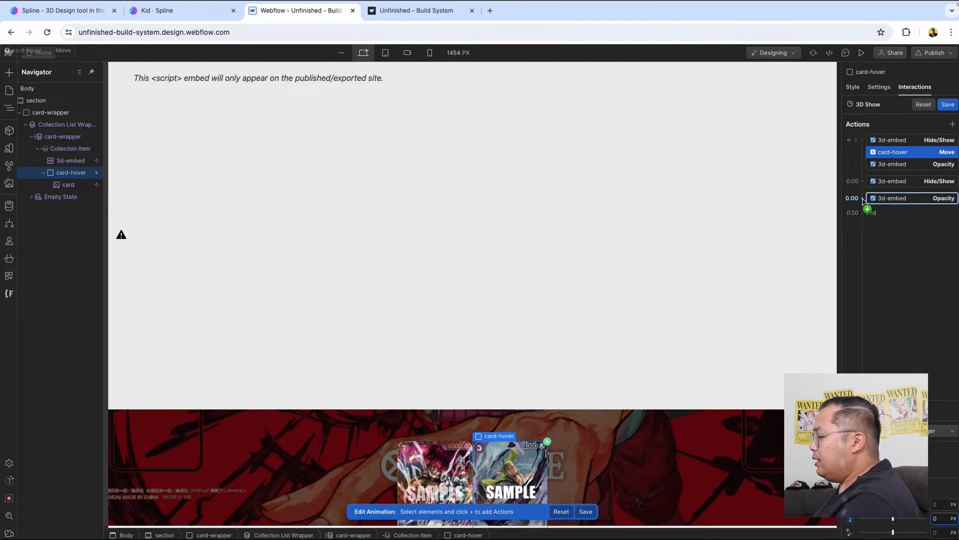
# Step: Add a Move action for card-hover alongside the final 3d-embed Opacity action and set its Y offset to 170 px
pyautogui.click(868, 208)
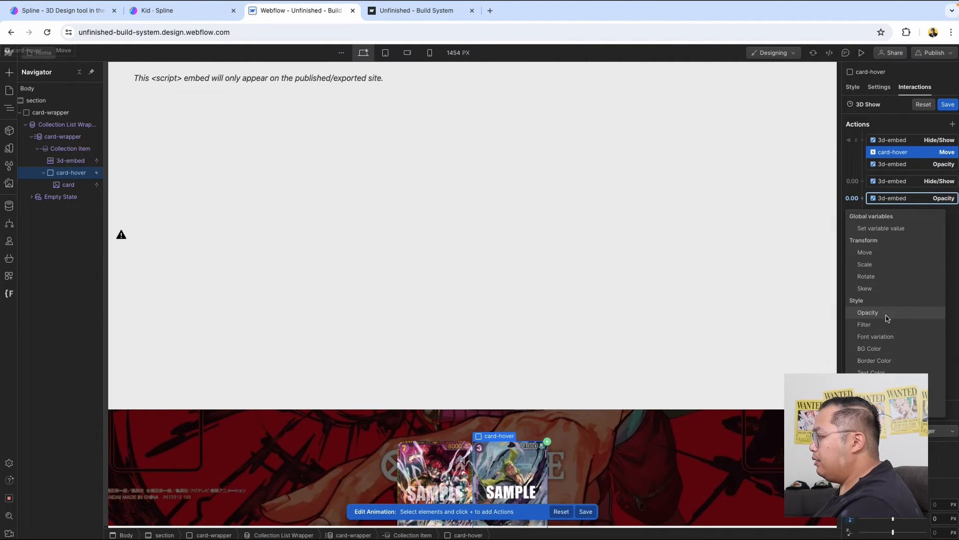
pyautogui.click(883, 259)
pyautogui.click(942, 504)
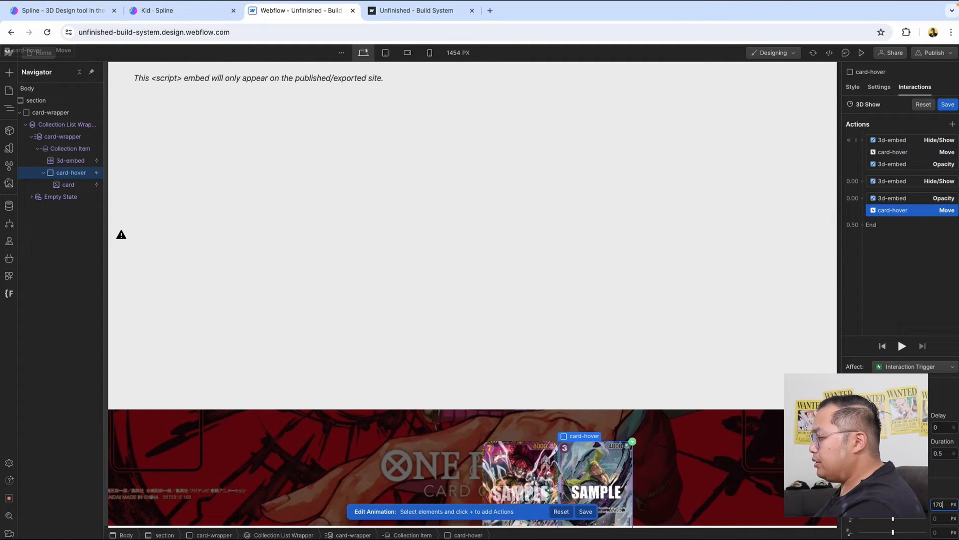
pyautogui.press('BackSpace')
pyautogui.press('BackSpace')
pyautogui.press('BackSpace')
pyautogui.click(944, 519)
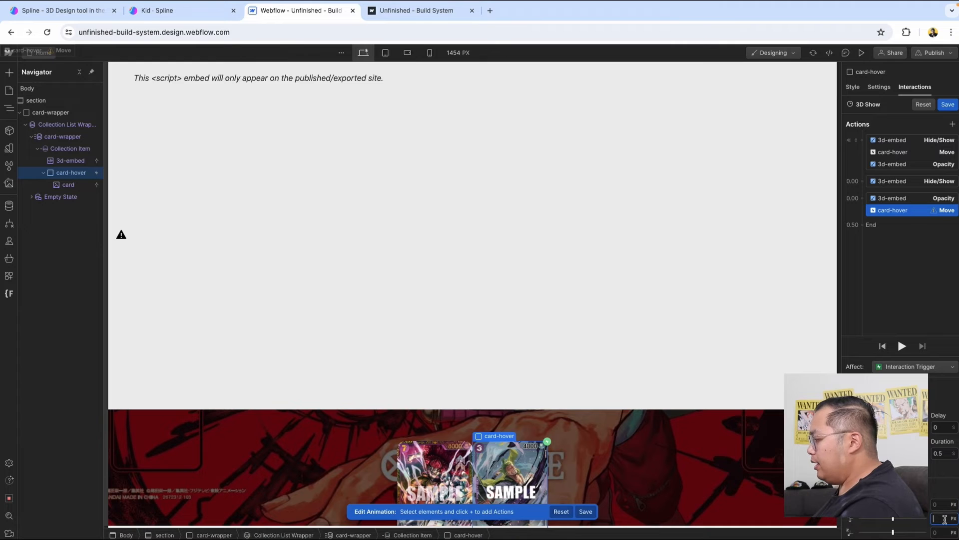
pyautogui.write('170')
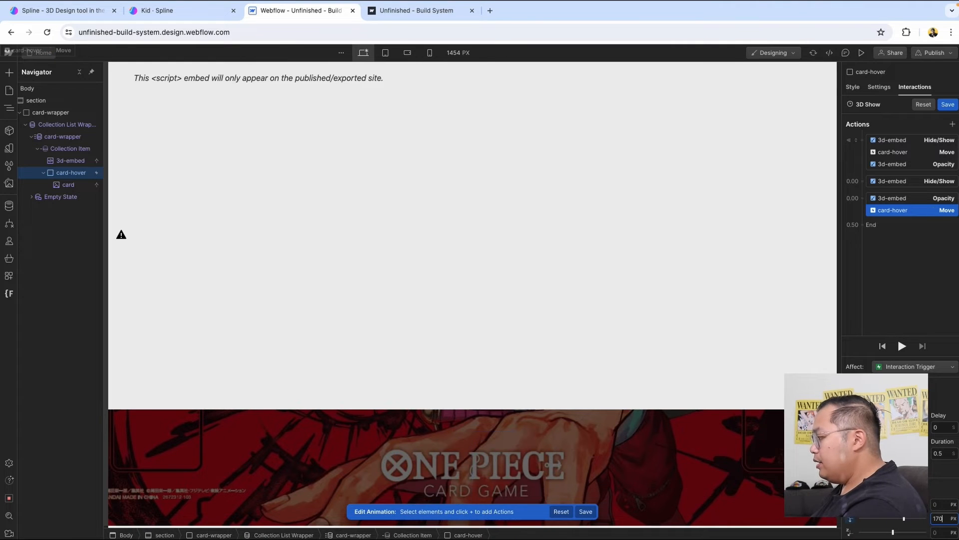
pyautogui.click(899, 369)
pyautogui.click(900, 367)
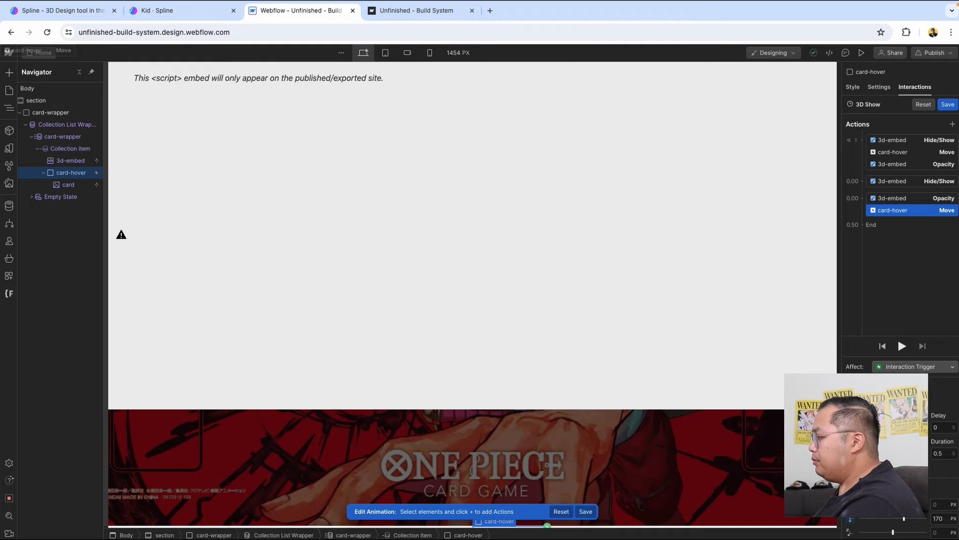
# Step: Set the card-hover Move action's easing to Ease In Out, save the 3D Show animation and delete 3D Show (RESET)
pyautogui.click(891, 454)
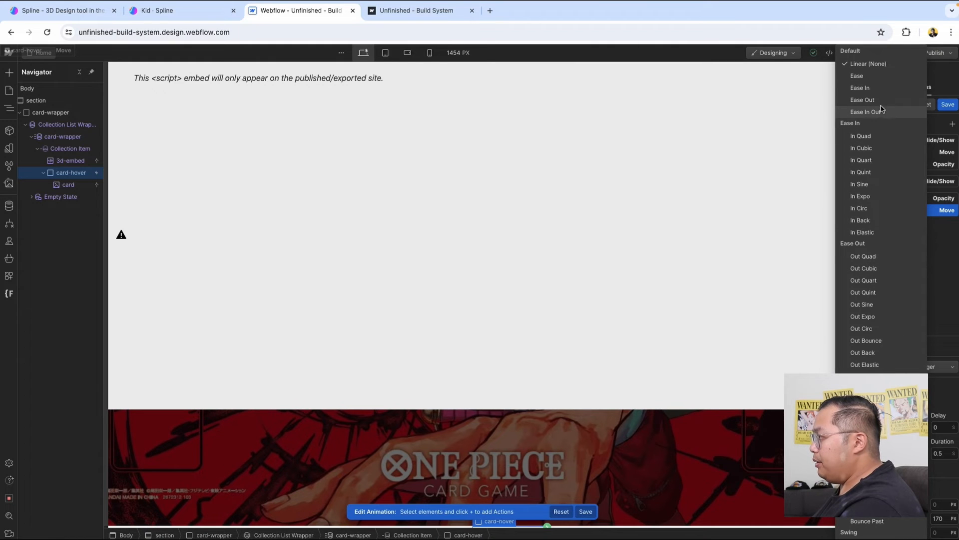
pyautogui.click(867, 111)
pyautogui.click(948, 105)
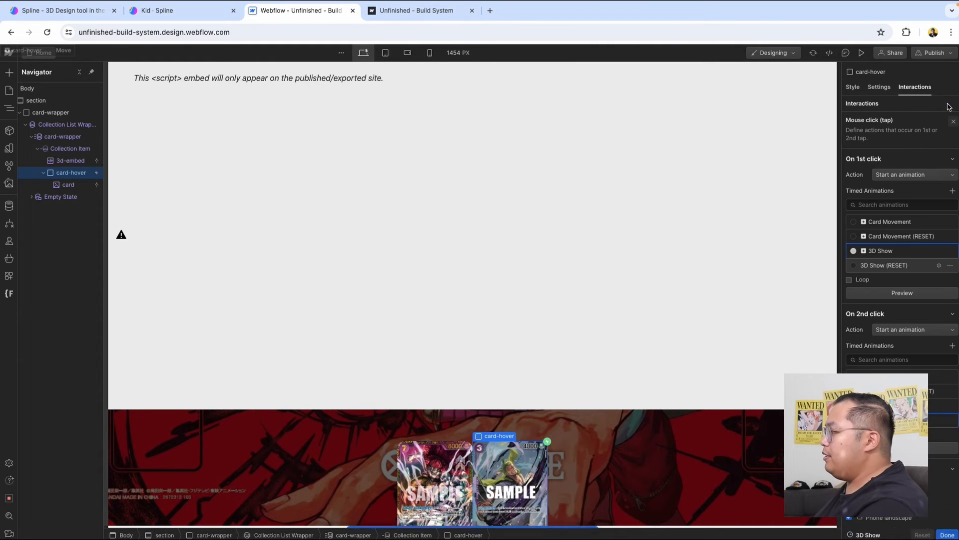
pyautogui.click(949, 422)
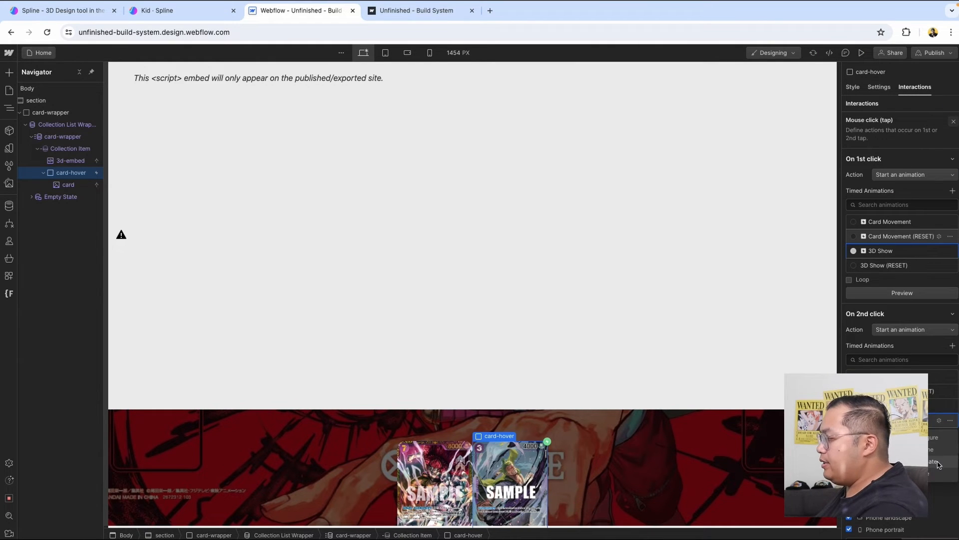
pyautogui.click(929, 476)
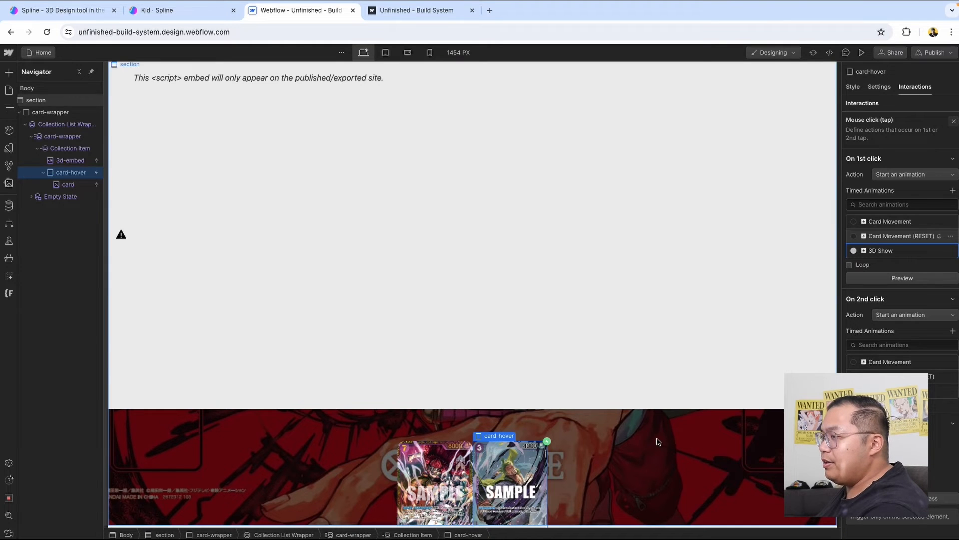
# Step: Add a Button element inside the outer card-wrapper and apply the existing class button to it
pyautogui.click(66, 113)
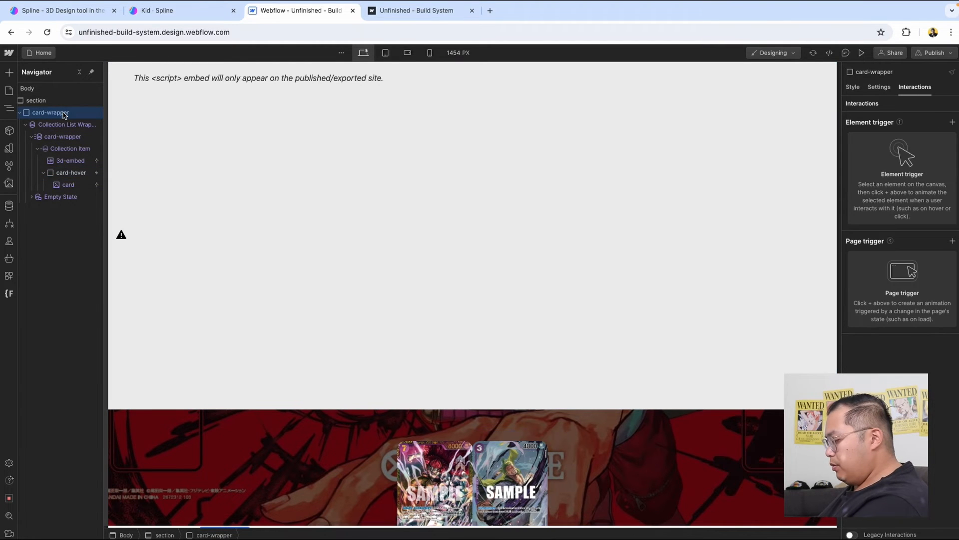
pyautogui.press('super+e')
pyautogui.write('bu')
pyautogui.press('Return')
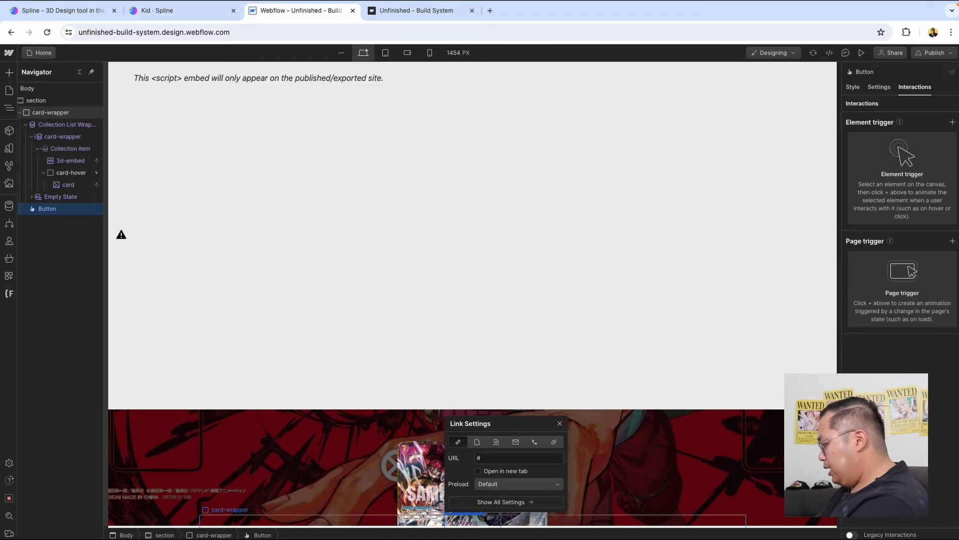
pyautogui.press('super+Return')
pyautogui.write('button')
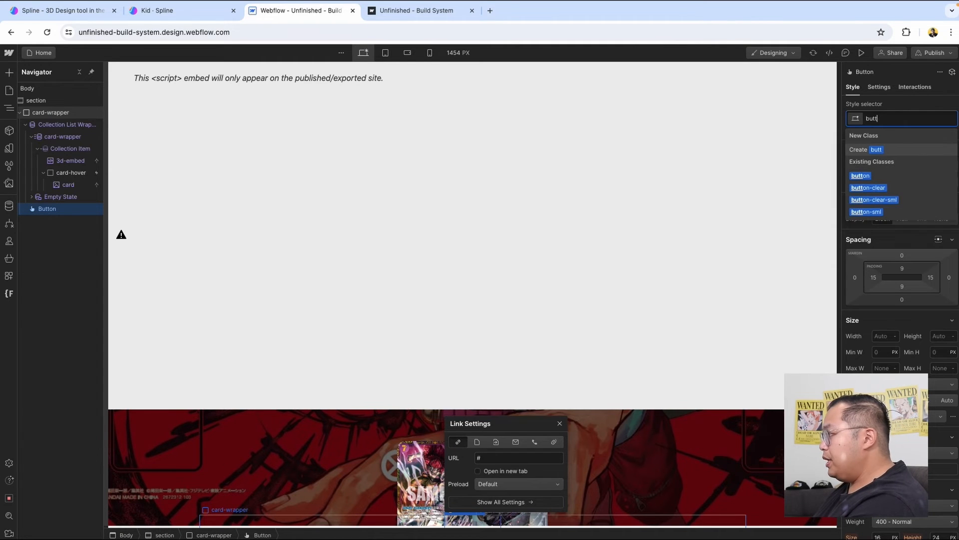
pyautogui.press('Return')
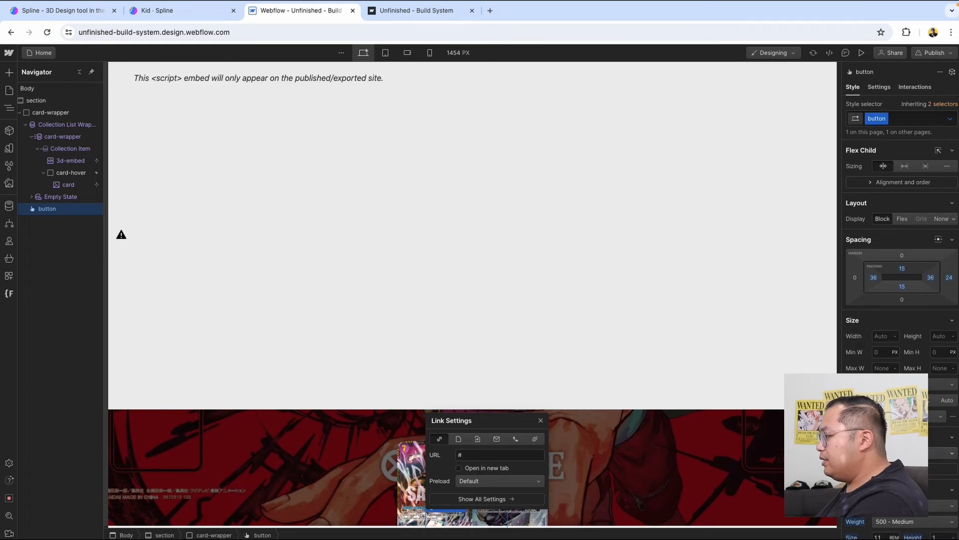
# Step: Position the button relative to Body, anchored along the bottom edge with a bottom offset of 20vh
pyautogui.click(911, 452)
pyautogui.click(904, 479)
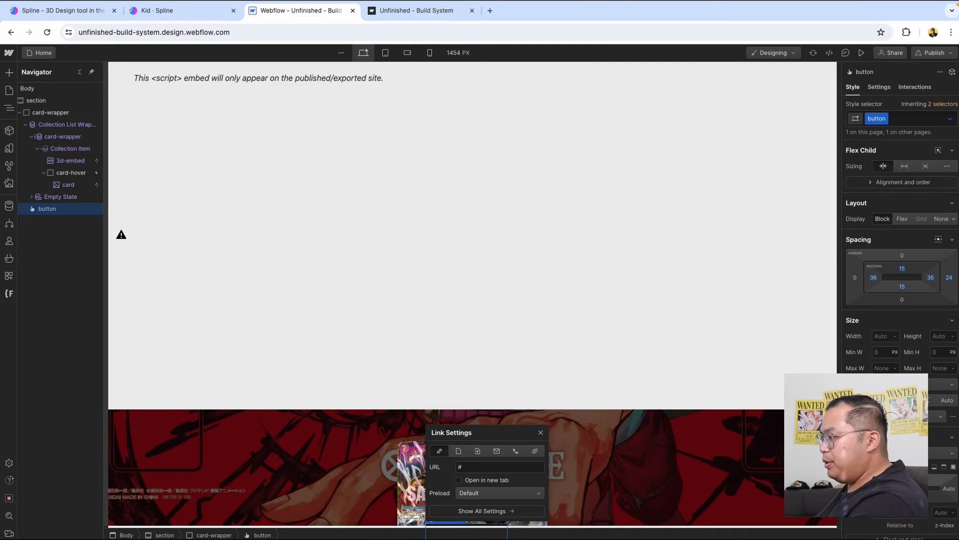
pyautogui.click(935, 467)
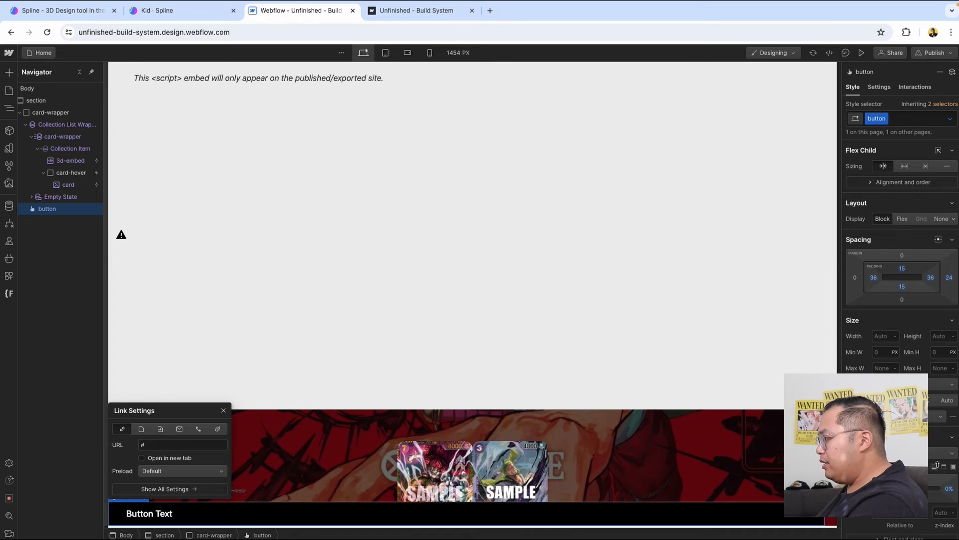
pyautogui.moveTo(902, 499); pyautogui.dragTo(902, 488)
pyautogui.click(902, 498)
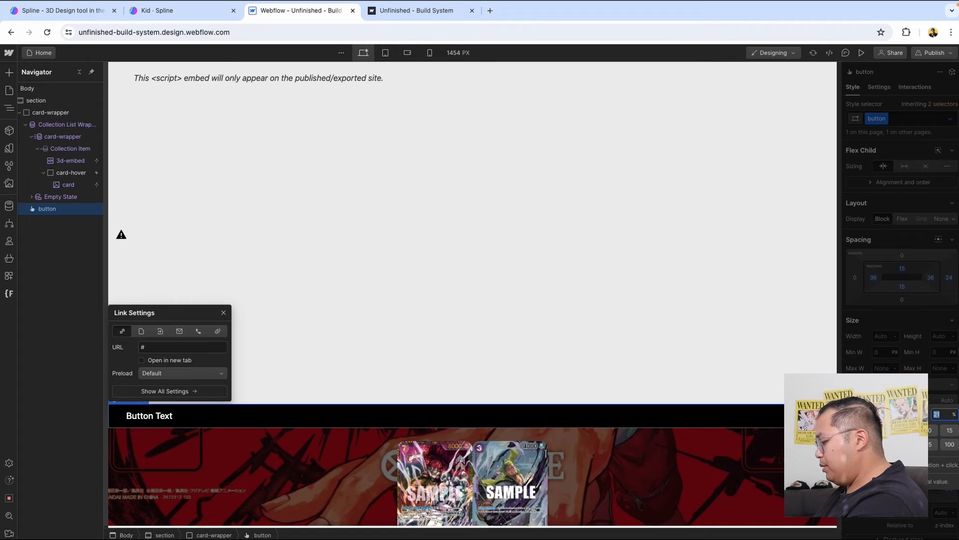
pyautogui.write('20')
pyautogui.press('Return')
pyautogui.click(902, 498)
pyautogui.press('Return')
# Step: Set the button's left and right position offsets to Auto and its right margin to 0 px
pyautogui.click(949, 491)
pyautogui.write('auto')
pyautogui.press('Return')
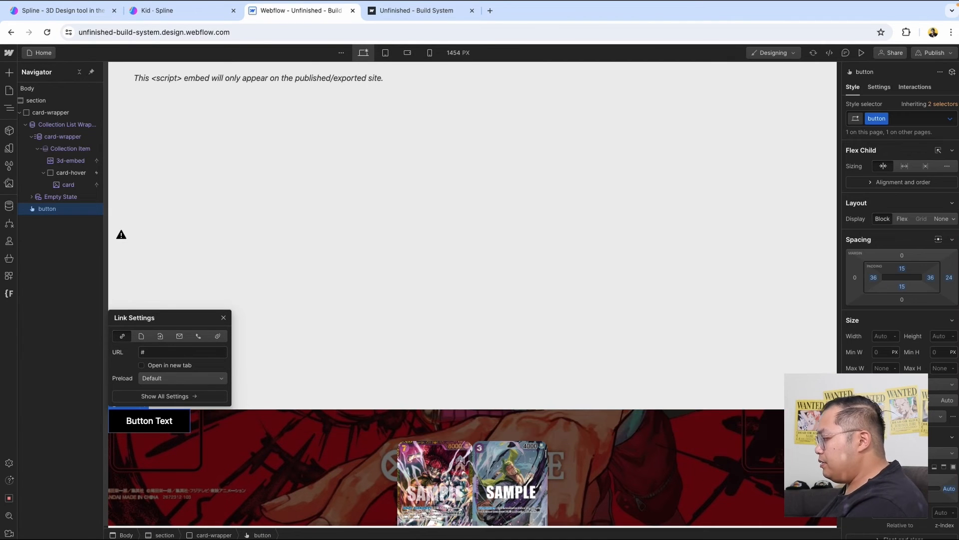
pyautogui.click(855, 488)
pyautogui.write('auto')
pyautogui.press('Return')
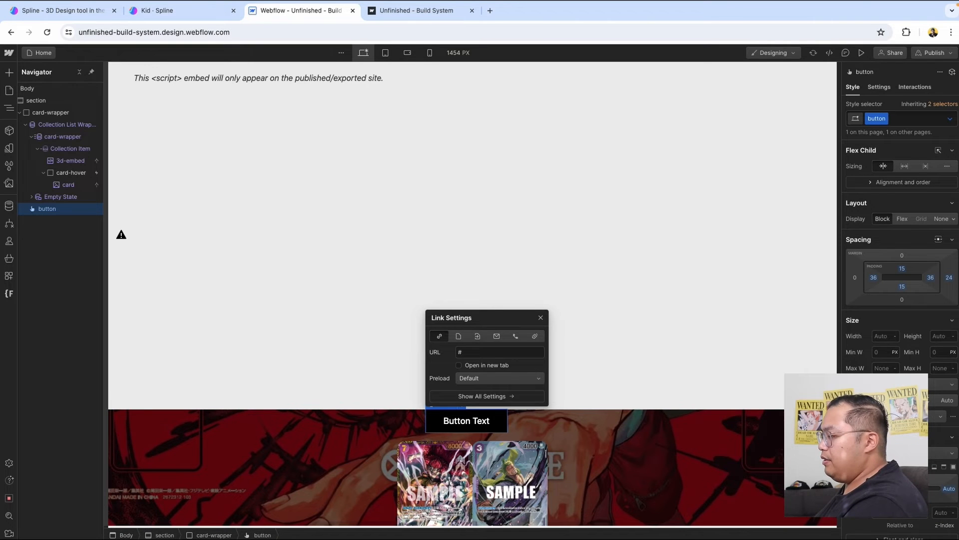
pyautogui.click(949, 277)
pyautogui.write('0')
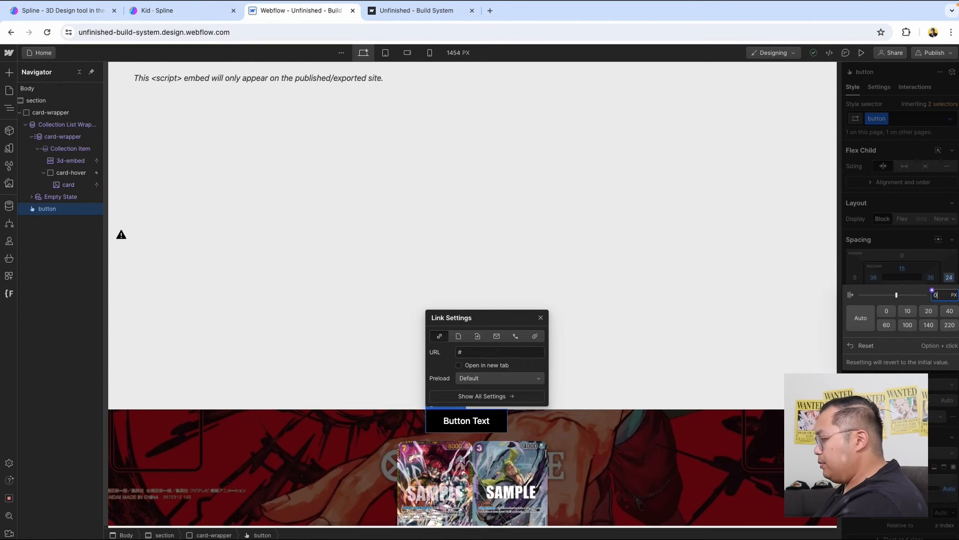
pyautogui.press('Return')
# Step: Change the button's label to "View Other Card"
pyautogui.doubleClick(487, 419)
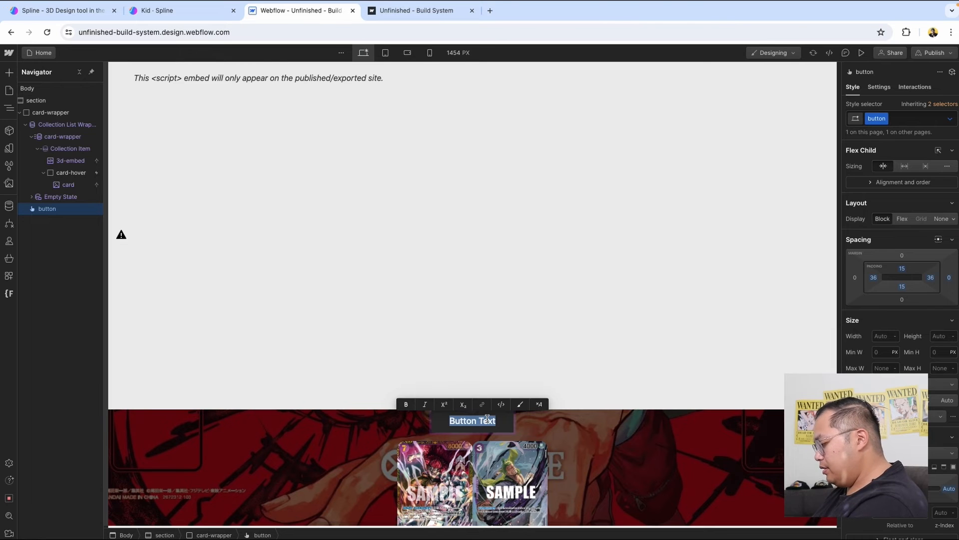
pyautogui.write('View Other Ca')
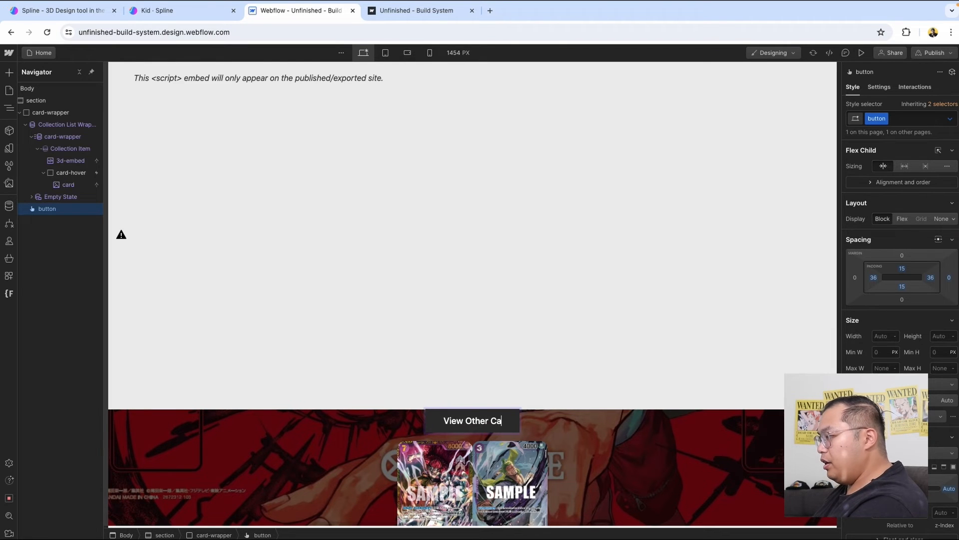
pyautogui.write('rd')
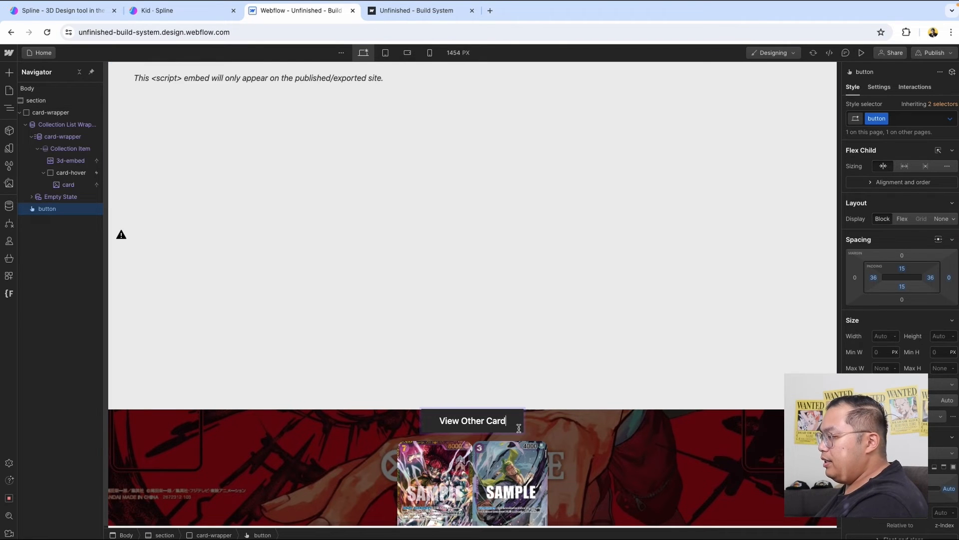
pyautogui.press('Escape')
# Step: Give the button a white background color and a corner radius of 10 px
pyautogui.scroll(-7, 899, 259)
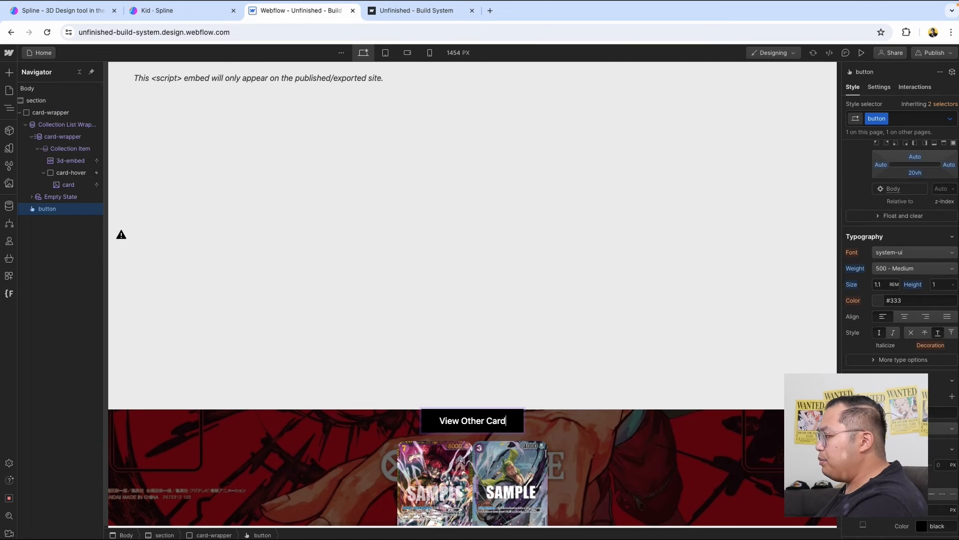
pyautogui.click(878, 412)
pyautogui.moveTo(878, 311); pyautogui.dragTo(810, 226)
pyautogui.click(909, 232)
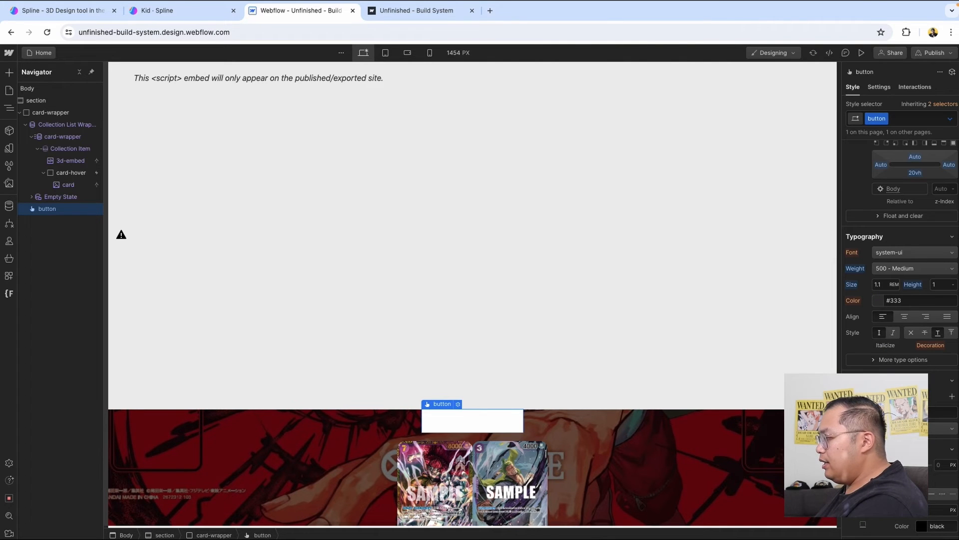
pyautogui.moveTo(901, 465); pyautogui.dragTo(903, 465)
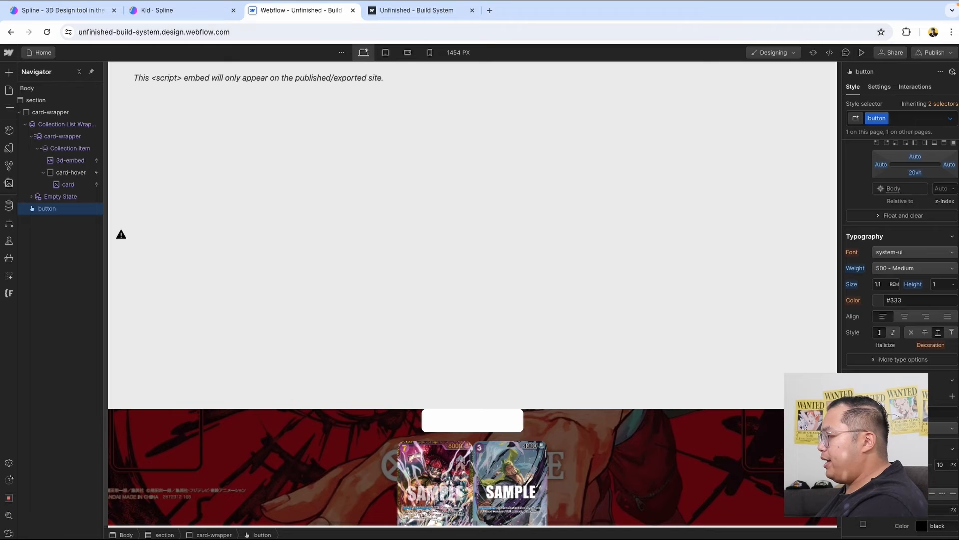
# Step: Change the button's text color to dark red #800303
pyautogui.click(878, 300)
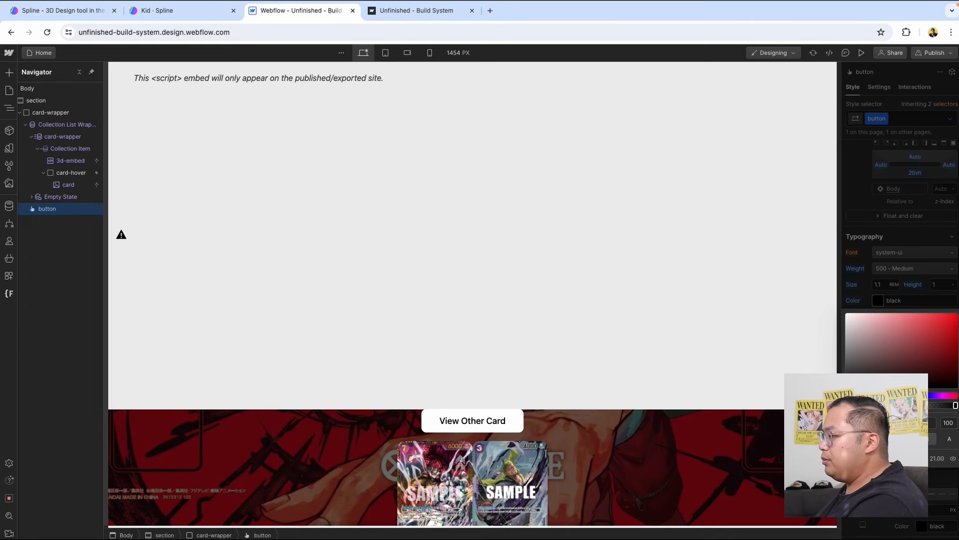
pyautogui.moveTo(927, 364); pyautogui.dragTo(956, 351)
pyautogui.click(936, 246)
# Step: Add an outside box shadow to the button with a Y offset of 8 px and a 5 px blur
pyautogui.scroll(-5, 940, 398)
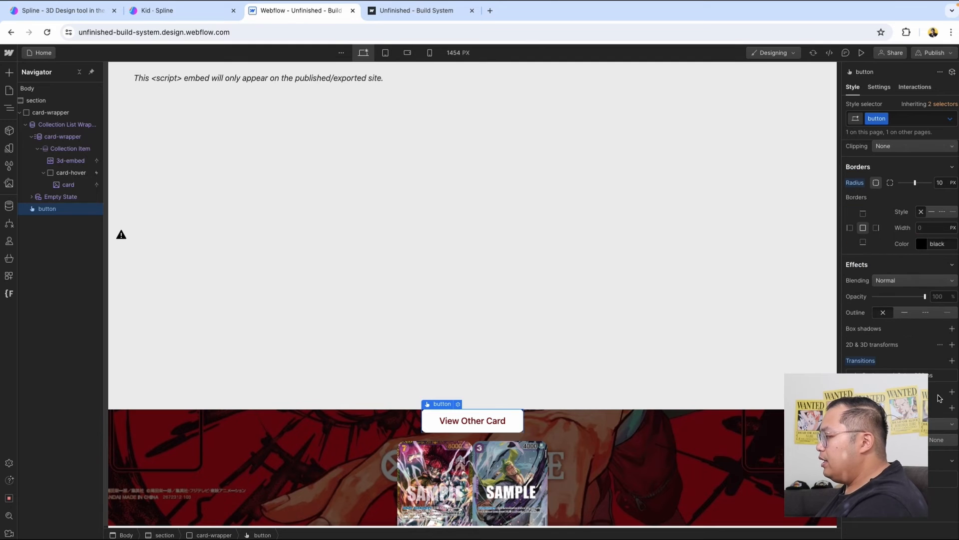
pyautogui.click(952, 329)
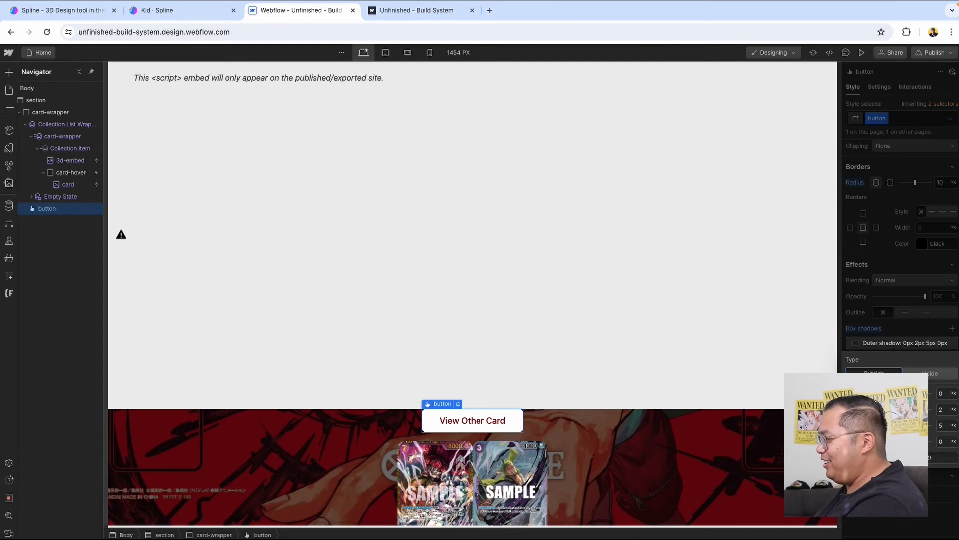
pyautogui.moveTo(899, 410); pyautogui.dragTo(904, 409)
pyautogui.click(909, 306)
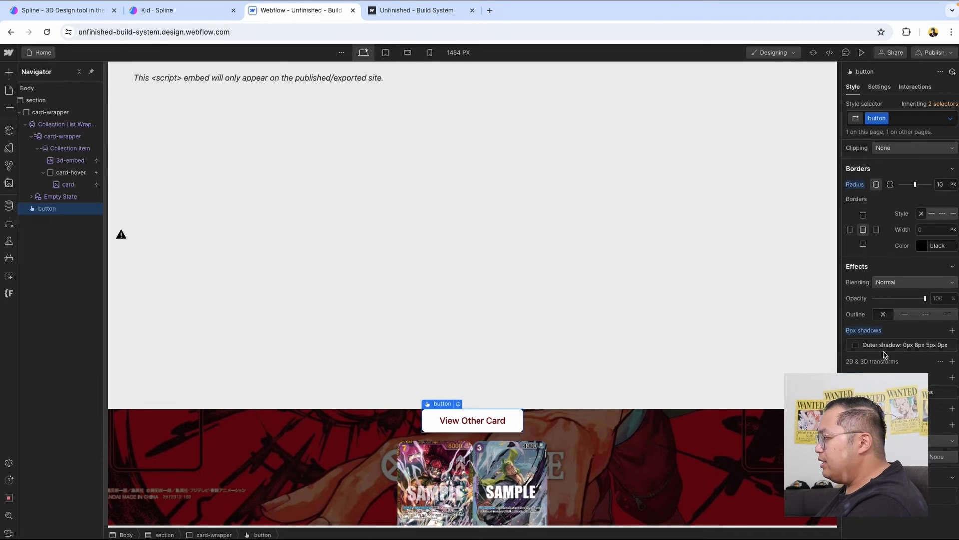
# Step: Add a linear gradient to the button's background at a 355-degree angle and change its dark stop to light grey
pyautogui.scroll(3, 924, 250)
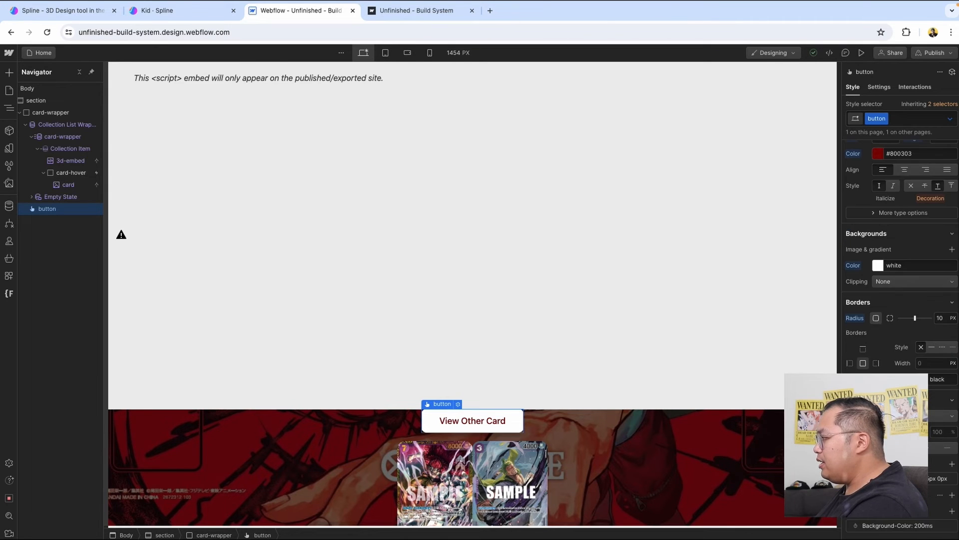
pyautogui.click(952, 283)
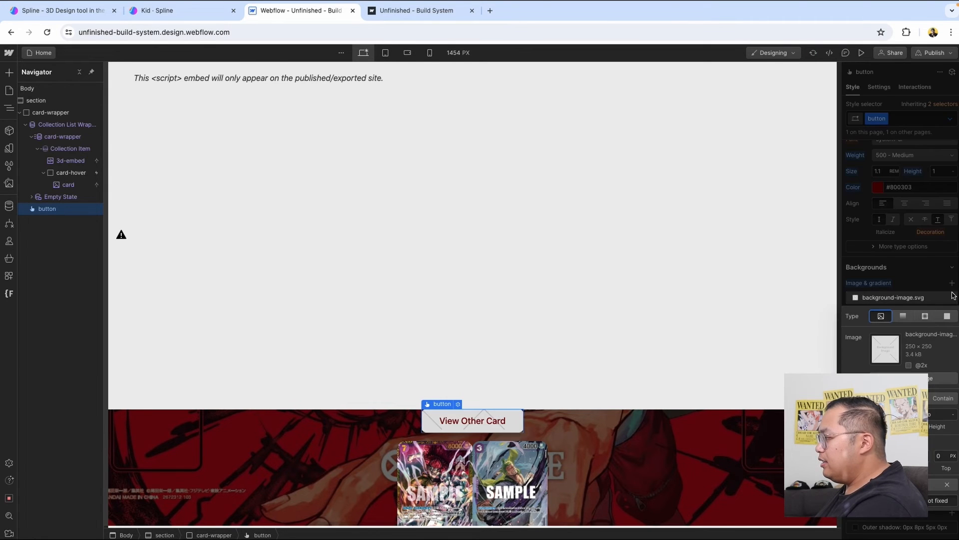
pyautogui.click(903, 316)
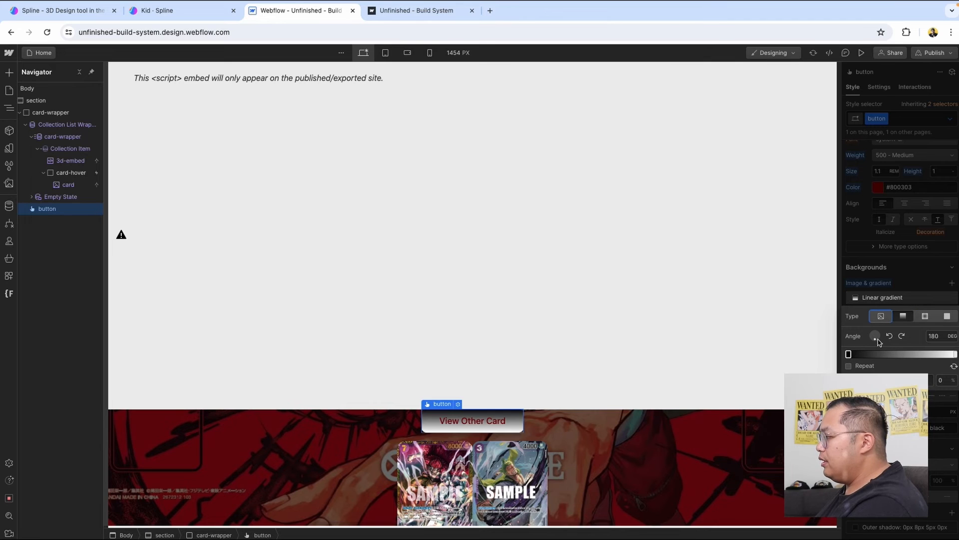
pyautogui.moveTo(878, 342); pyautogui.dragTo(875, 321)
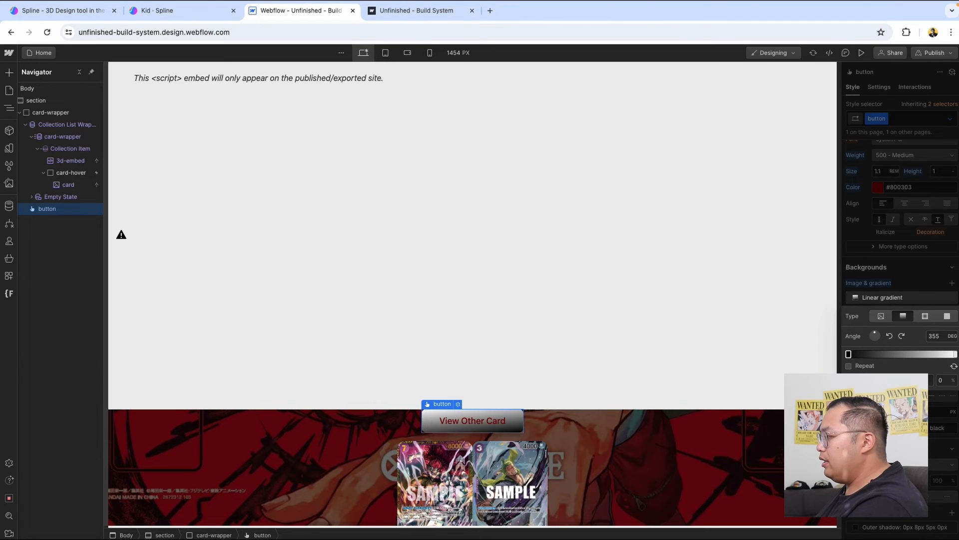
pyautogui.click(877, 380)
pyautogui.moveTo(855, 446); pyautogui.dragTo(849, 411)
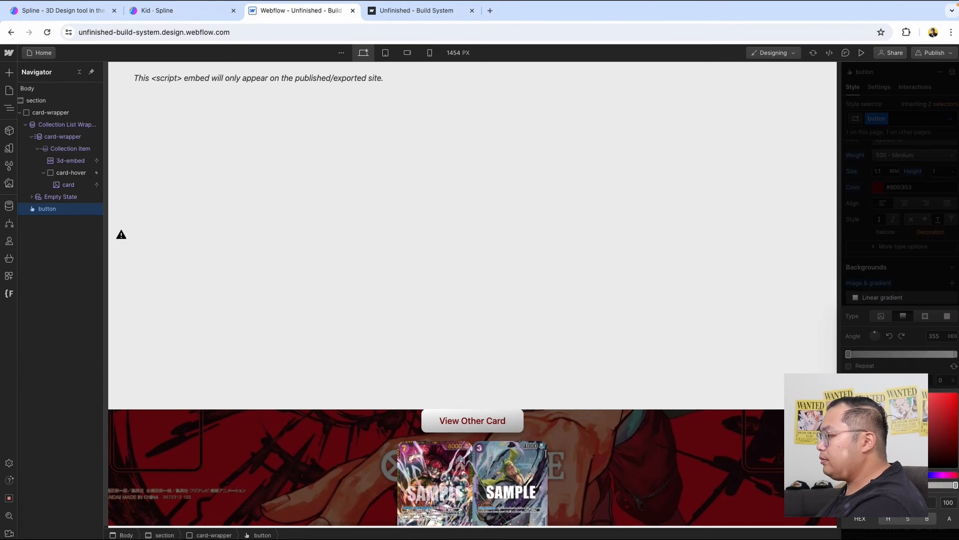
pyautogui.click(882, 359)
pyautogui.click(893, 267)
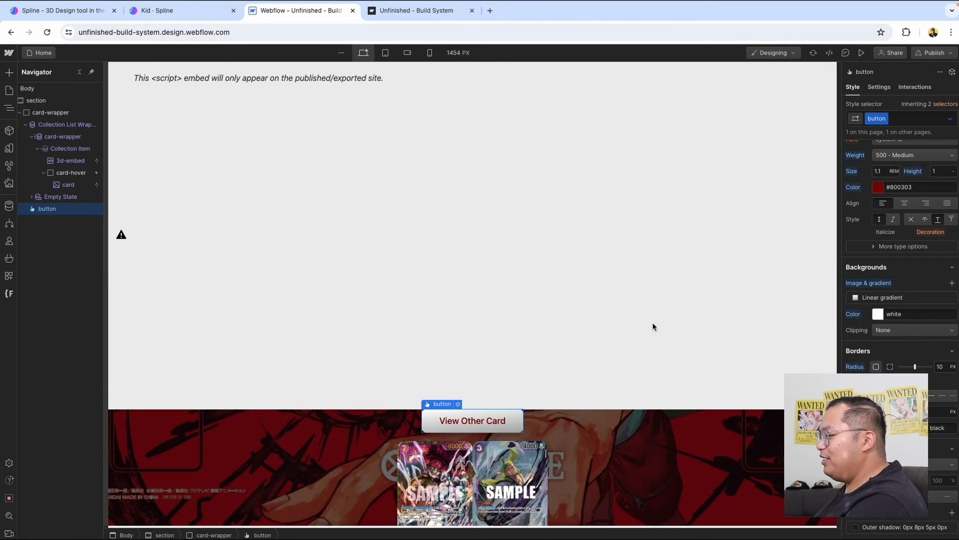
# Step: In the button's Hover state, add a Scale transform of 1.05 on the X and Y axes
pyautogui.click(950, 119)
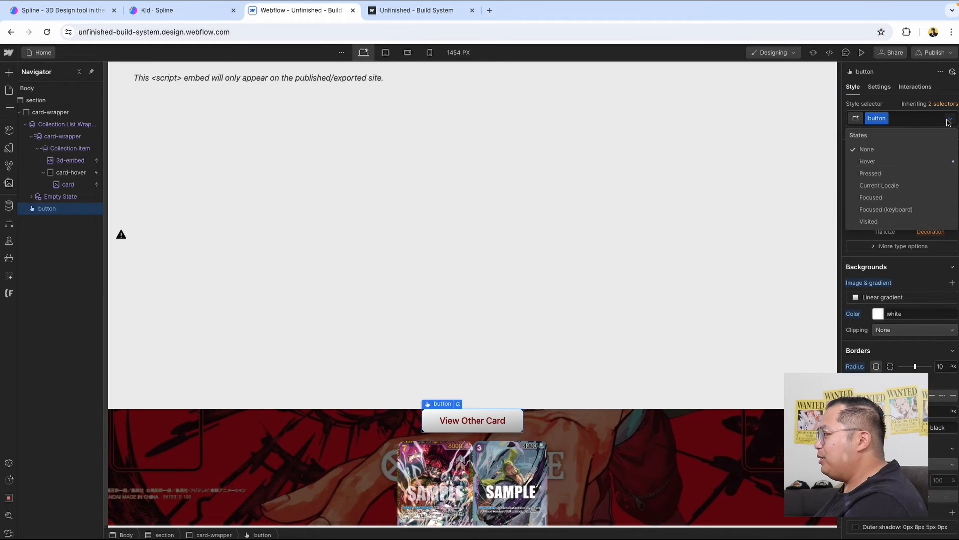
pyautogui.click(879, 162)
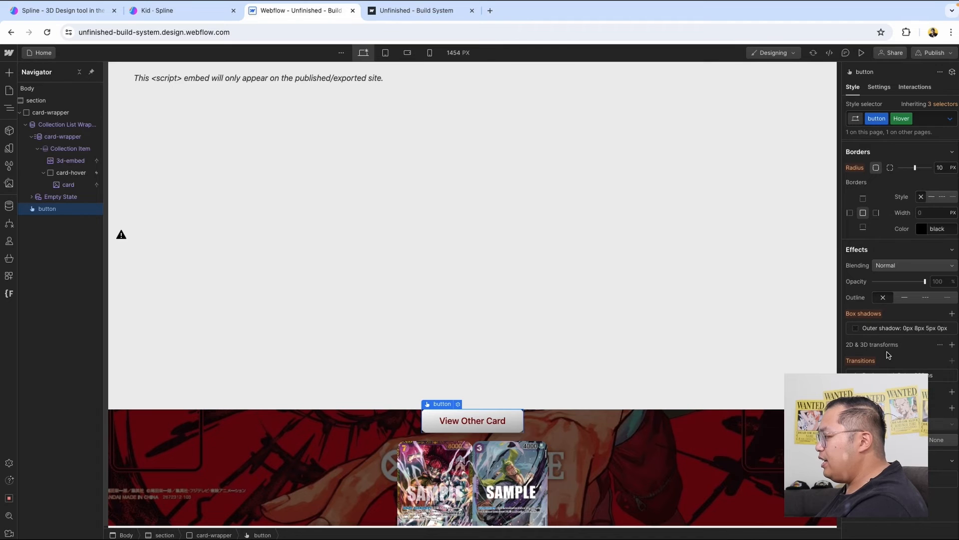
pyautogui.click(952, 345)
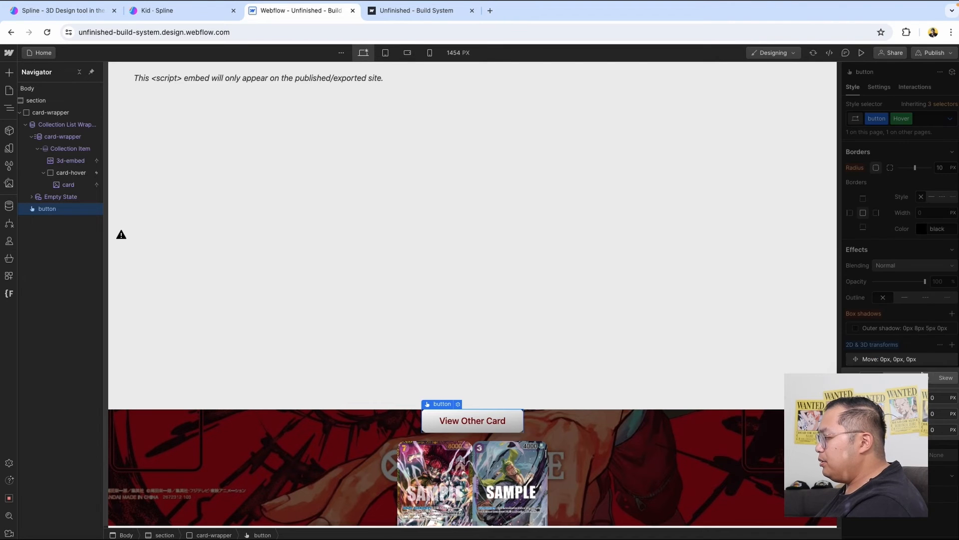
pyautogui.click(896, 377)
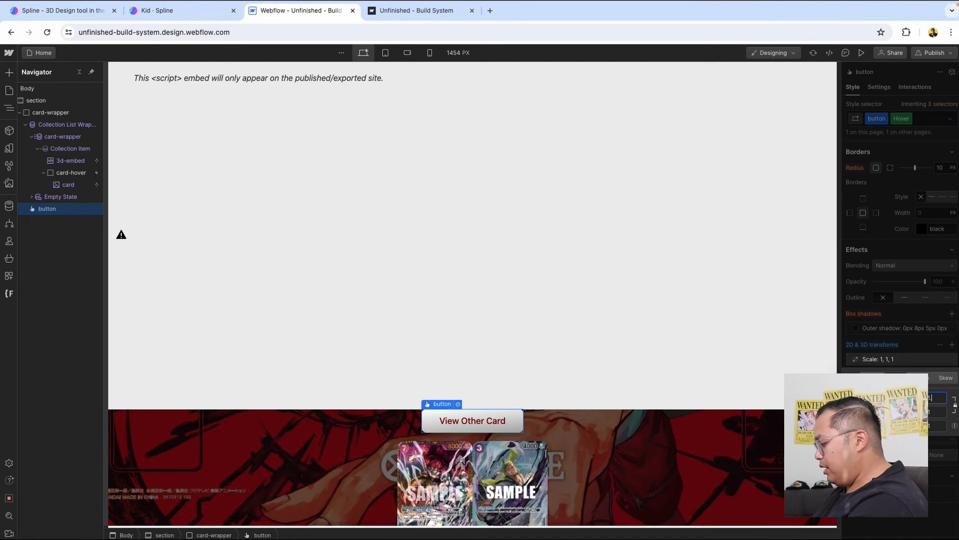
pyautogui.press('Return')
pyautogui.click(896, 322)
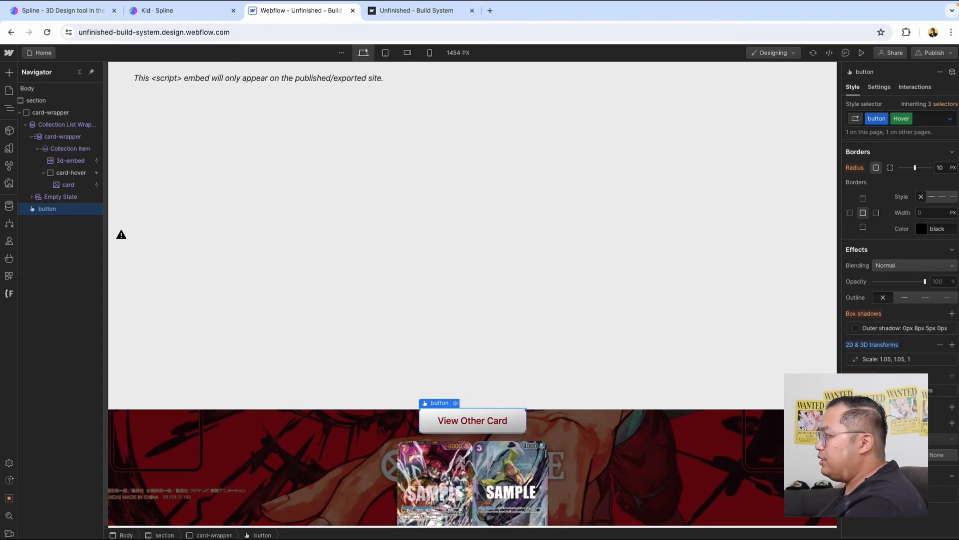
# Step: Return the button to its None state and add a Scale transform of 1 on all axes
pyautogui.click(948, 119)
pyautogui.click(929, 150)
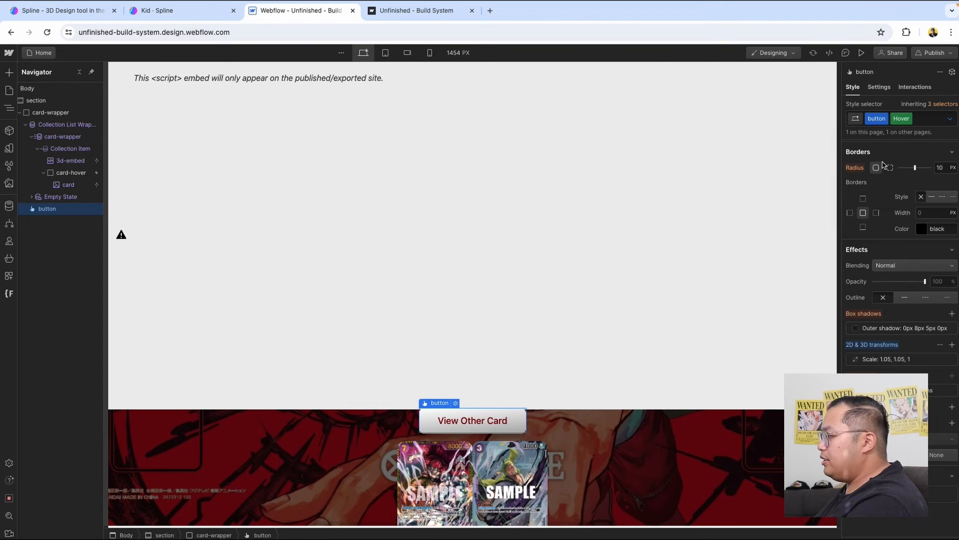
pyautogui.click(952, 345)
pyautogui.click(919, 378)
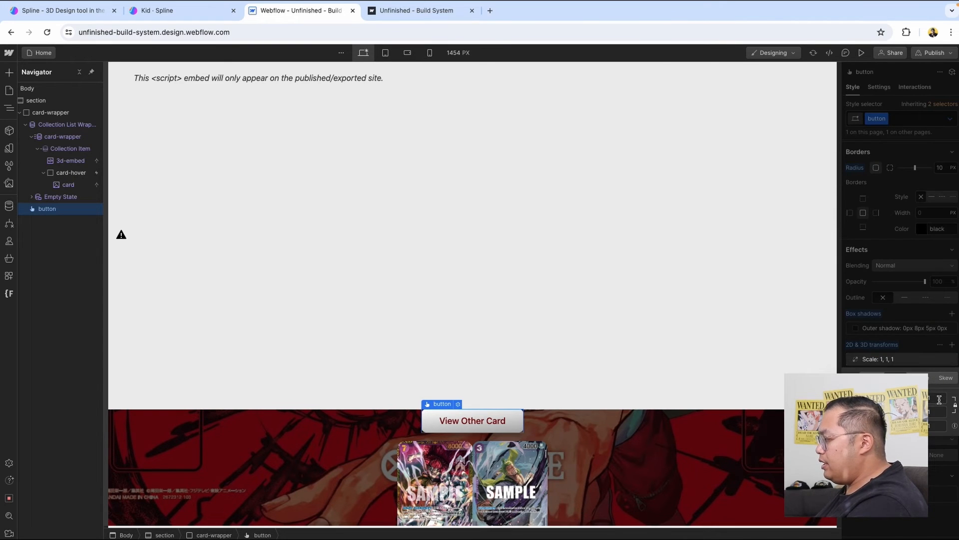
pyautogui.click(911, 332)
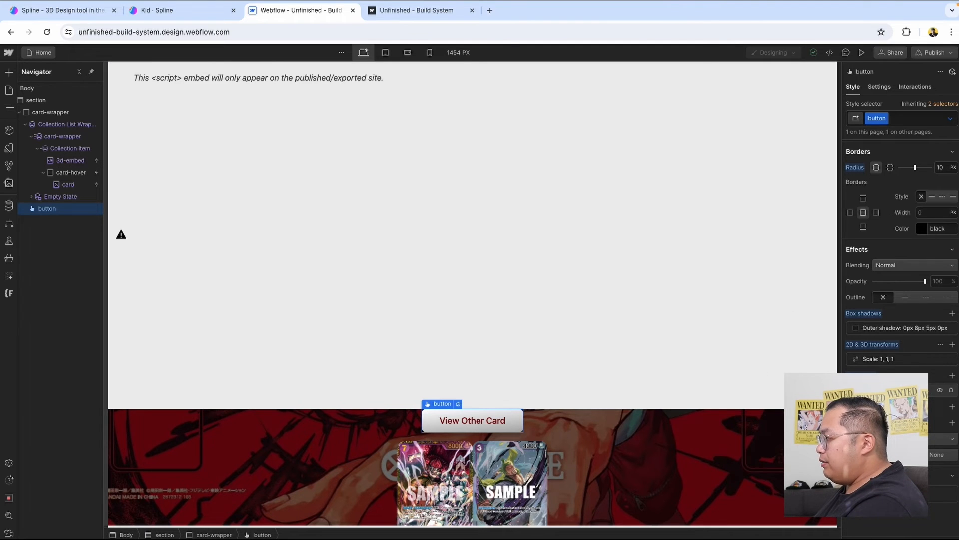
# Step: Set the button's transition to All Properties and check the page in preview mode
pyautogui.click(892, 391)
pyautogui.scroll(-3, 895, 401)
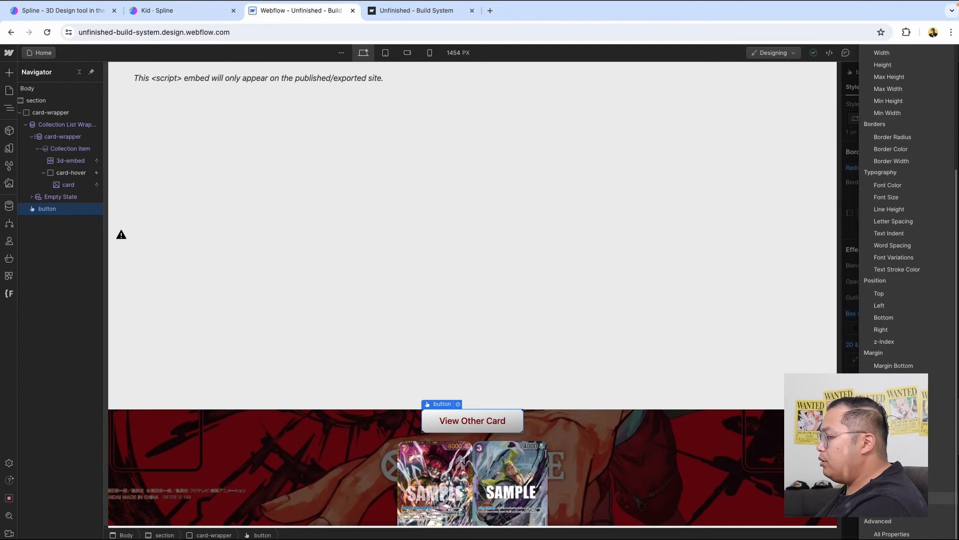
pyautogui.click(894, 533)
pyautogui.click(864, 53)
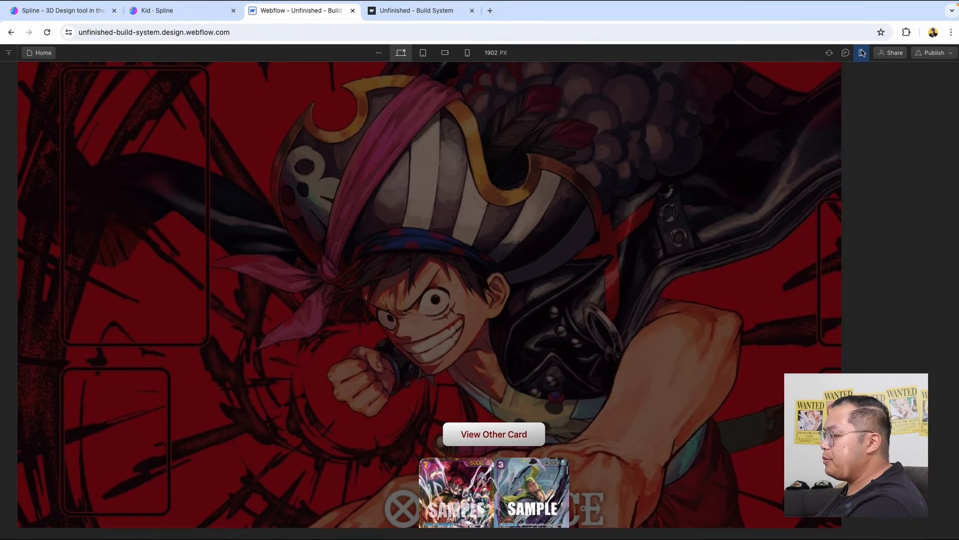
pyautogui.click(862, 53)
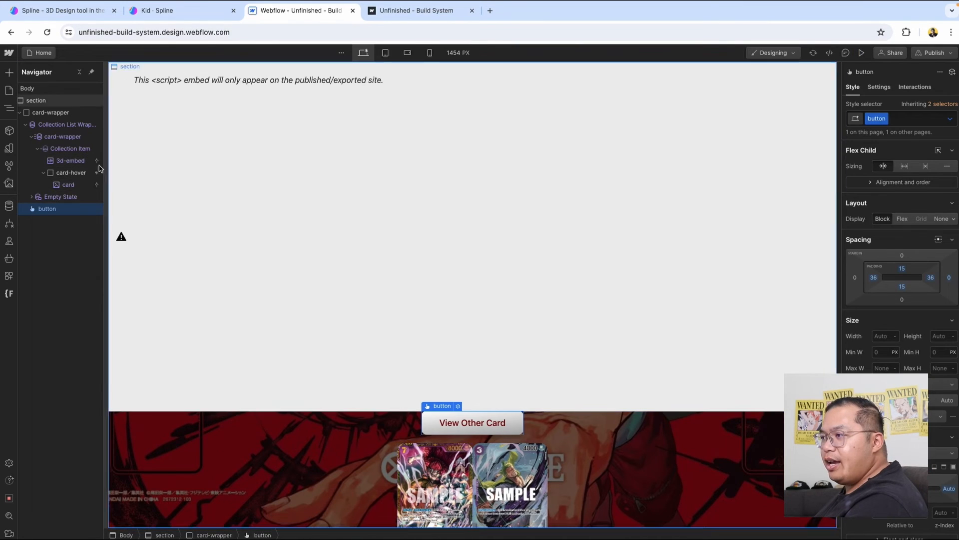
# Step: In card-hover's 3D Show click animation, add an initial-state Hide/Show action that sets the View Other Card button's display to None
pyautogui.click(71, 173)
pyautogui.click(914, 88)
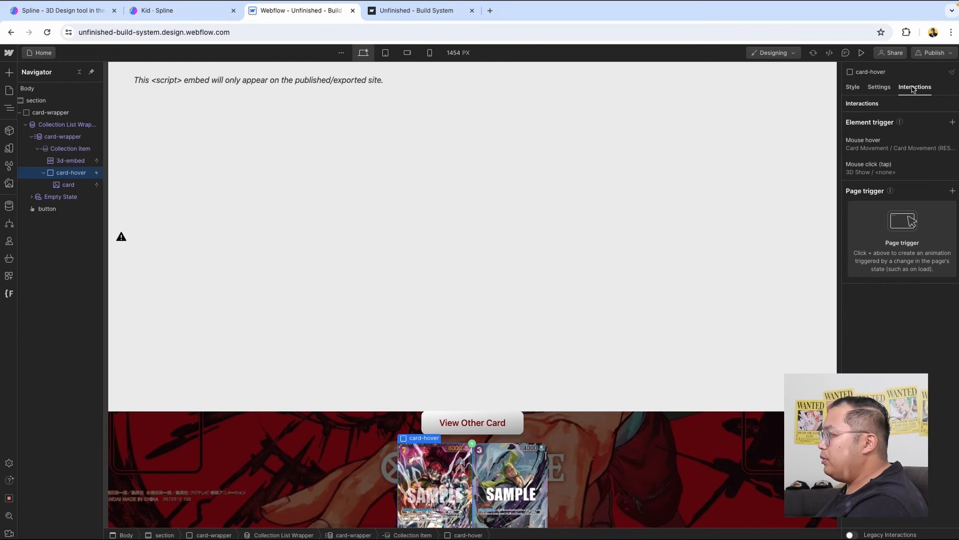
pyautogui.click(890, 170)
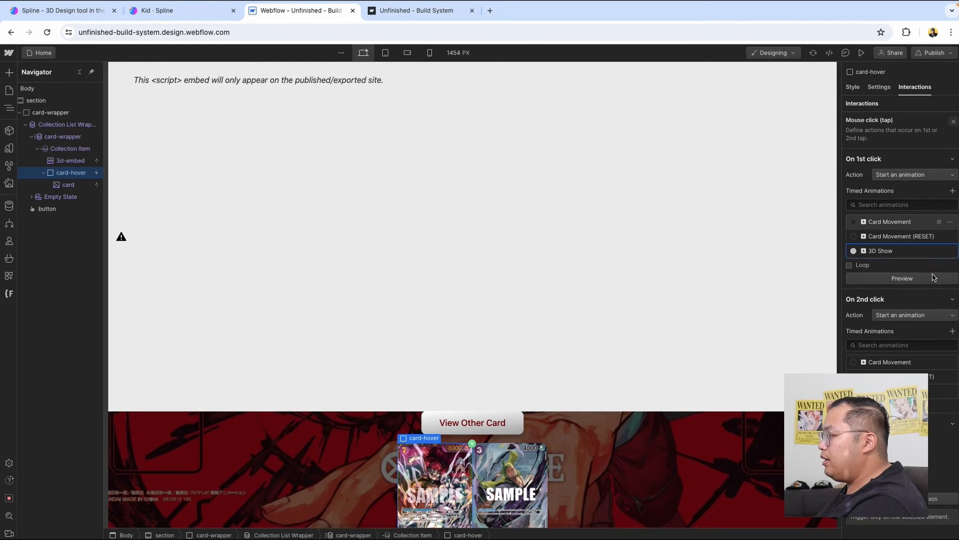
pyautogui.click(940, 253)
pyautogui.click(908, 153)
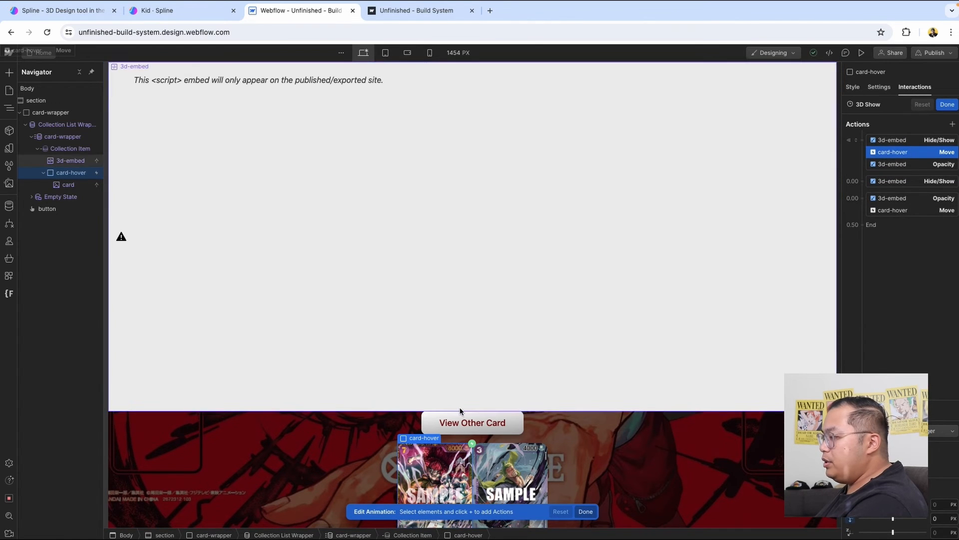
pyautogui.click(461, 420)
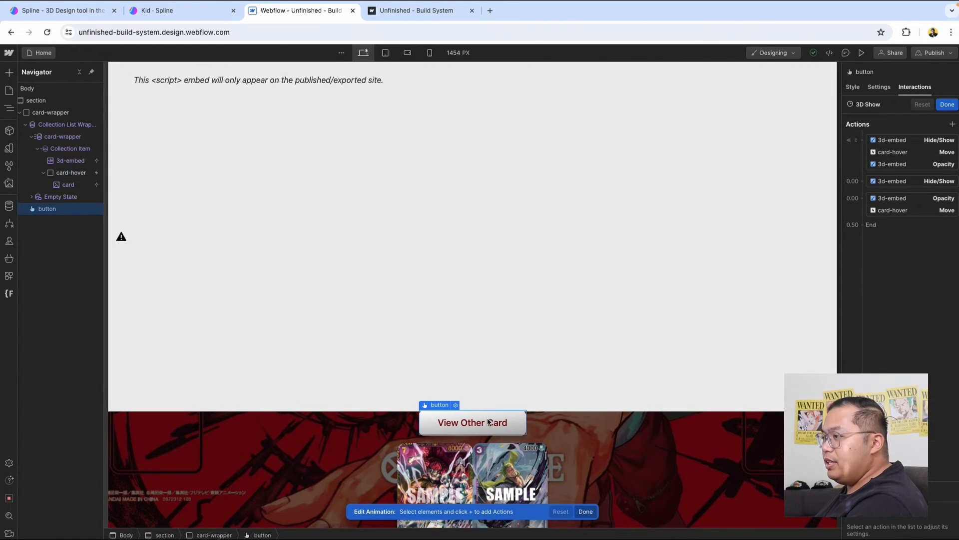
pyautogui.click(863, 142)
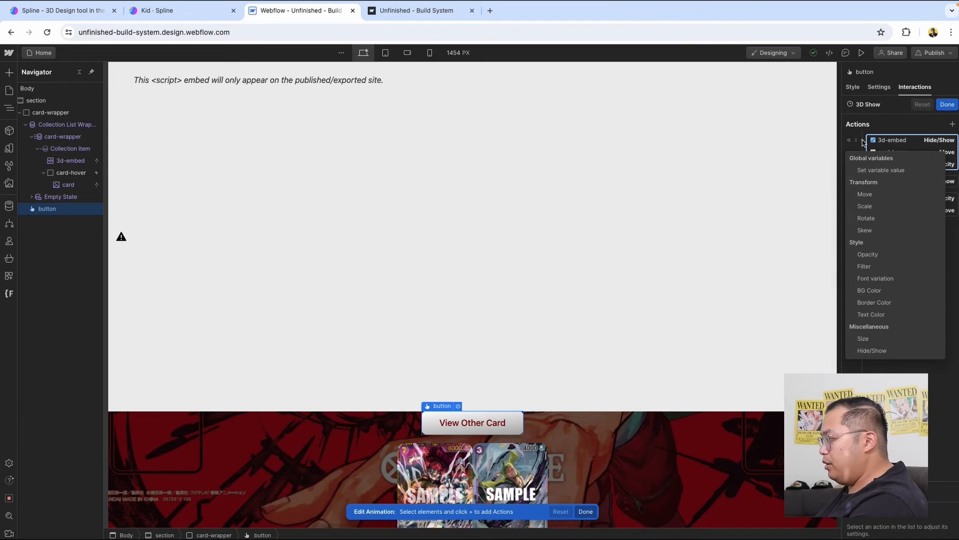
pyautogui.click(874, 350)
pyautogui.click(942, 532)
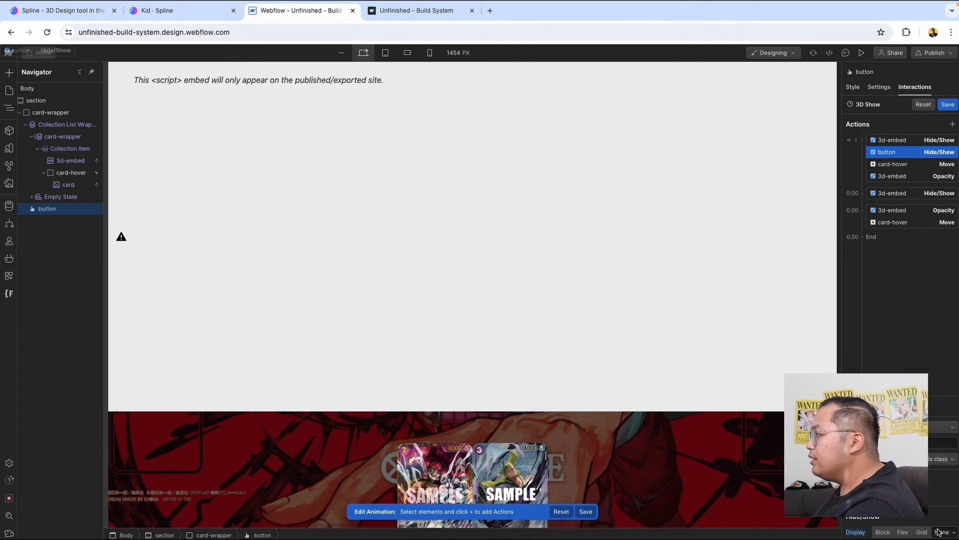
# Step: Add a Hide/Show action setting the button's display to Block alongside the timed 3d-embed Hide/Show action
pyautogui.click(861, 193)
pyautogui.click(874, 404)
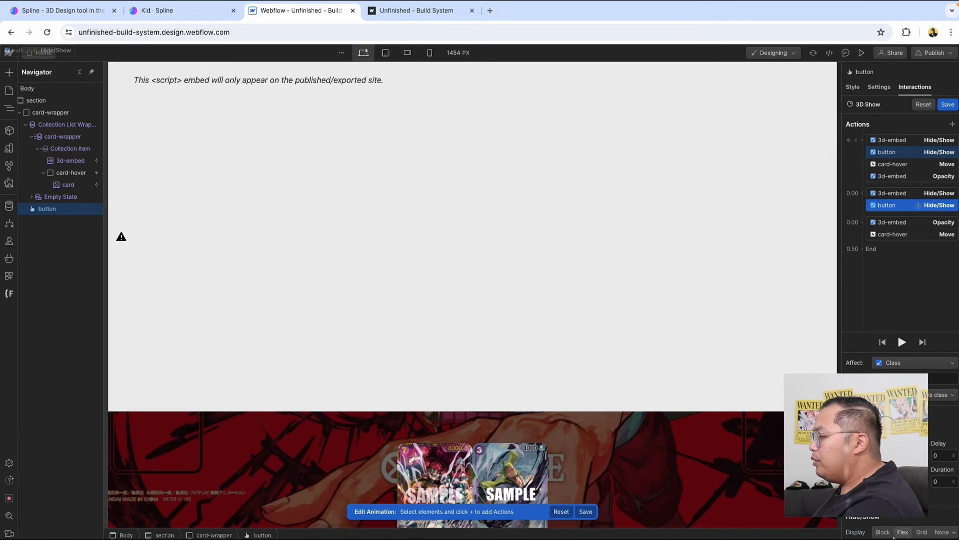
pyautogui.click(883, 533)
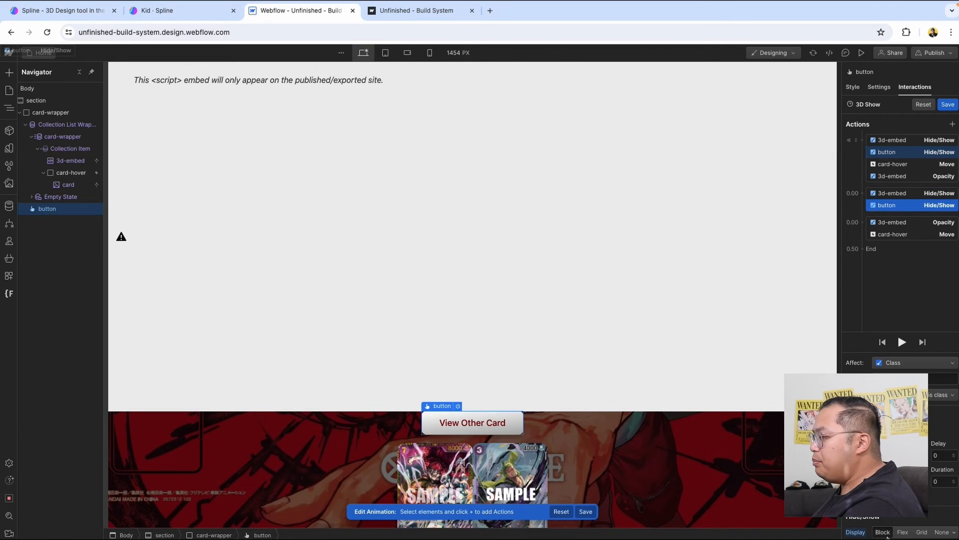
# Step: Fade the button in within 3D Show from an initial opacity of 0% to 100% with Ease easing, and save the animation
pyautogui.click(861, 142)
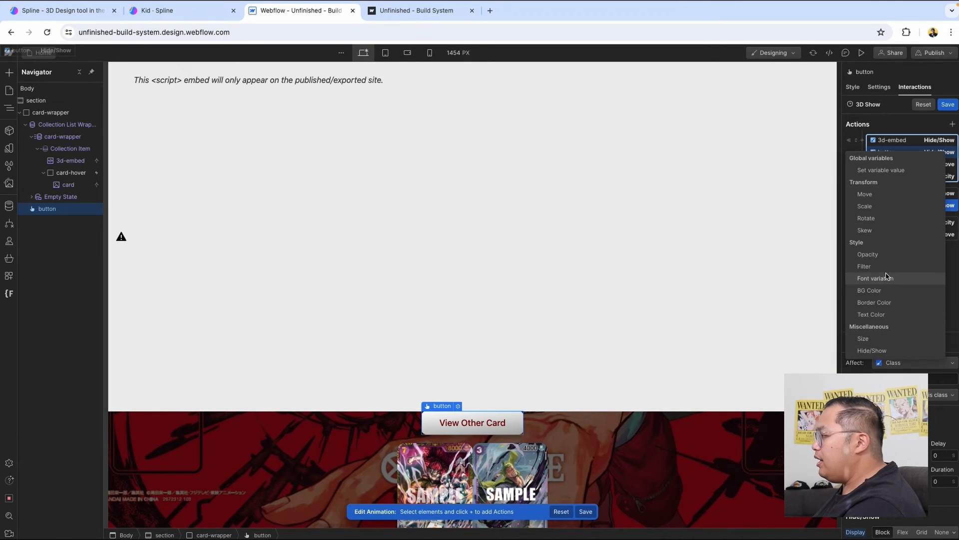
pyautogui.click(897, 254)
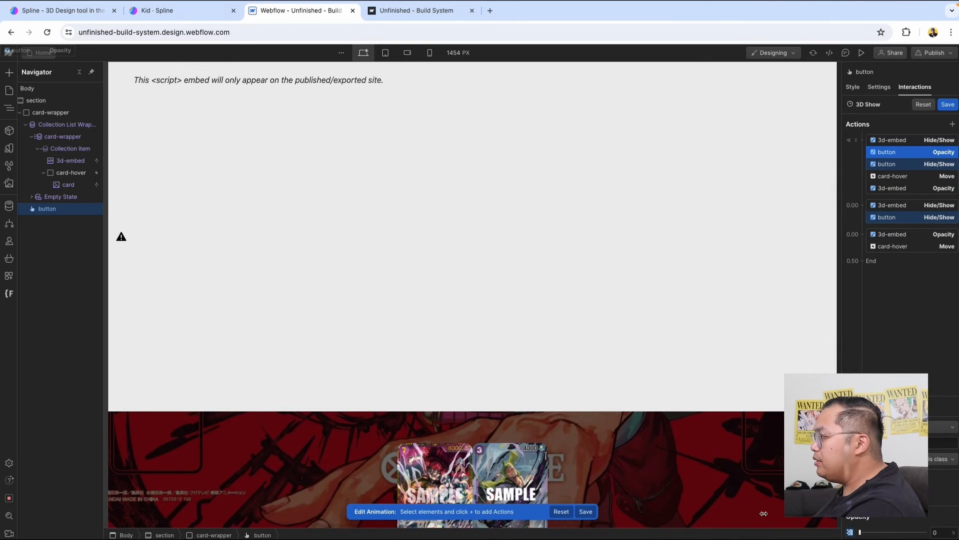
pyautogui.click(861, 234)
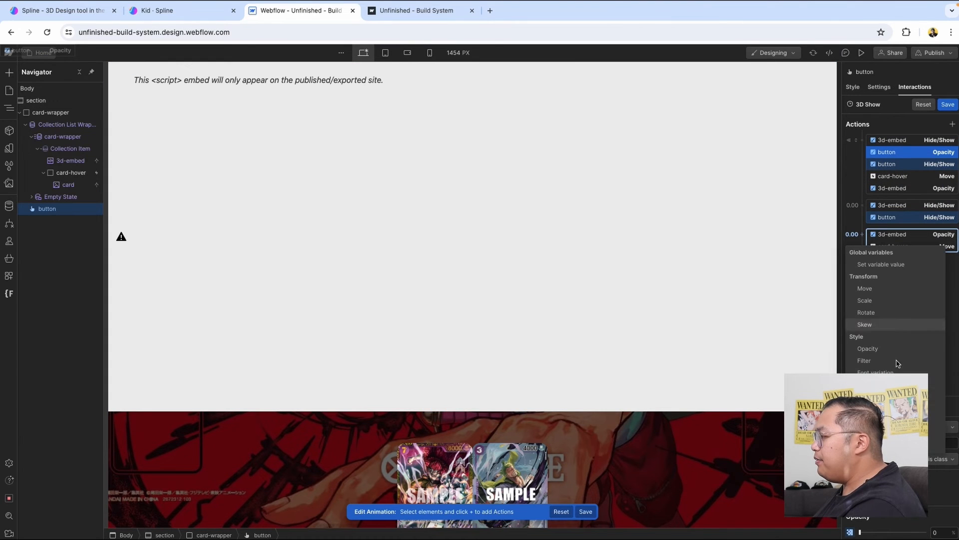
pyautogui.click(872, 350)
pyautogui.moveTo(922, 532); pyautogui.dragTo(926, 532)
pyautogui.click(913, 455)
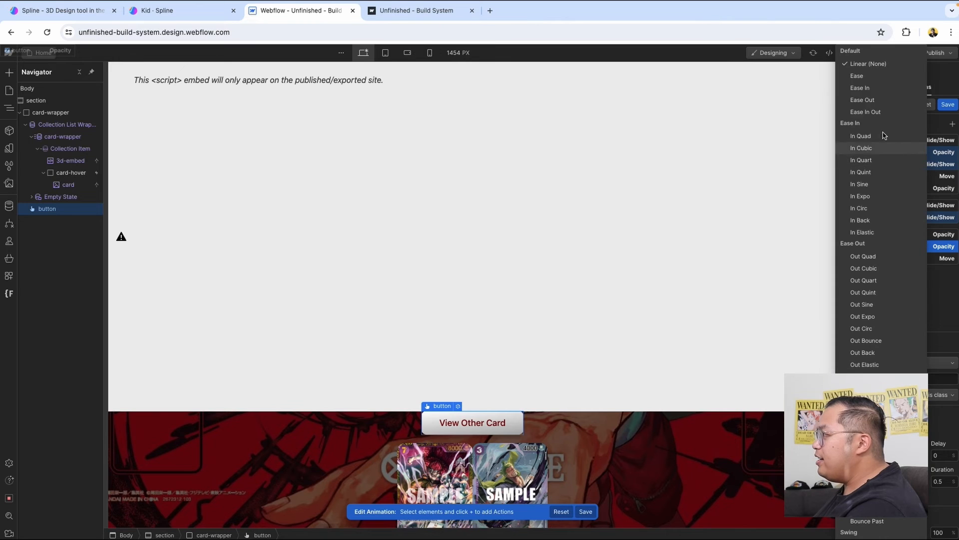
pyautogui.click(875, 88)
pyautogui.click(894, 455)
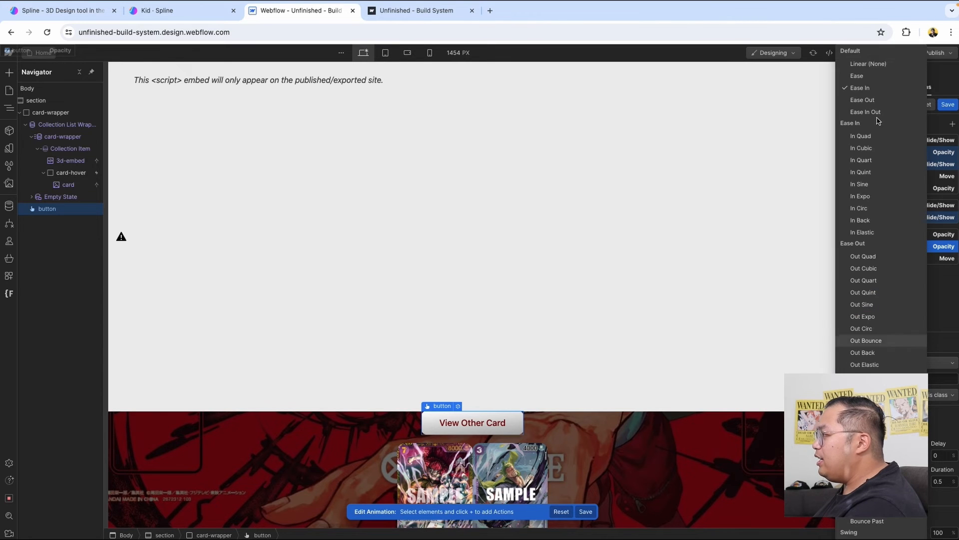
pyautogui.click(867, 78)
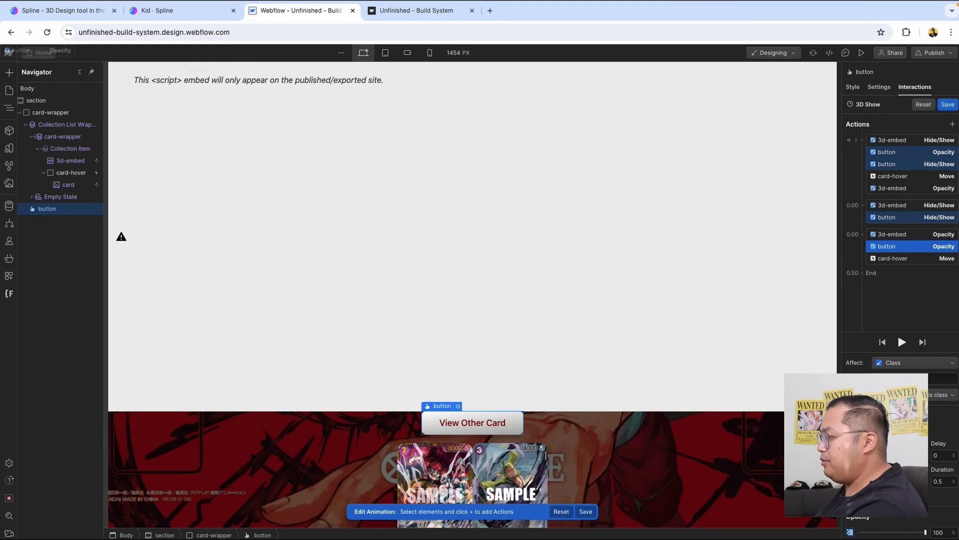
pyautogui.click(948, 105)
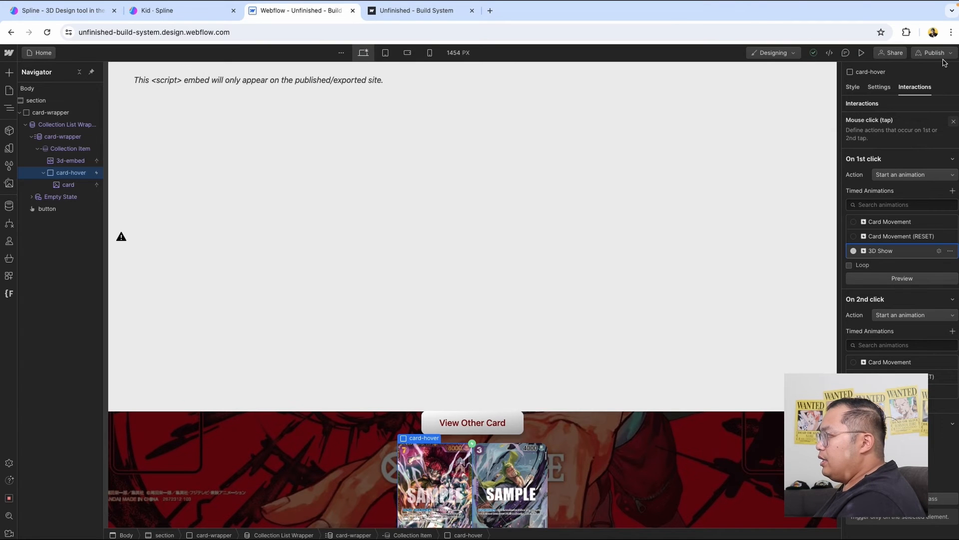
# Step: Give the View Other Card button a mouse click trigger that starts a new timed animation named 3D Reset on first click
pyautogui.click(502, 417)
pyautogui.click(954, 122)
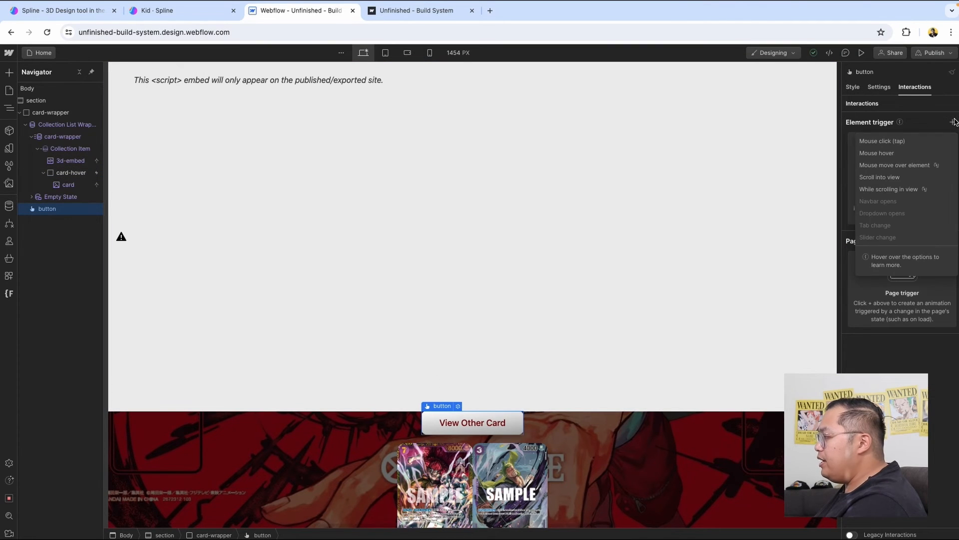
pyautogui.click(895, 141)
pyautogui.click(898, 175)
pyautogui.click(902, 195)
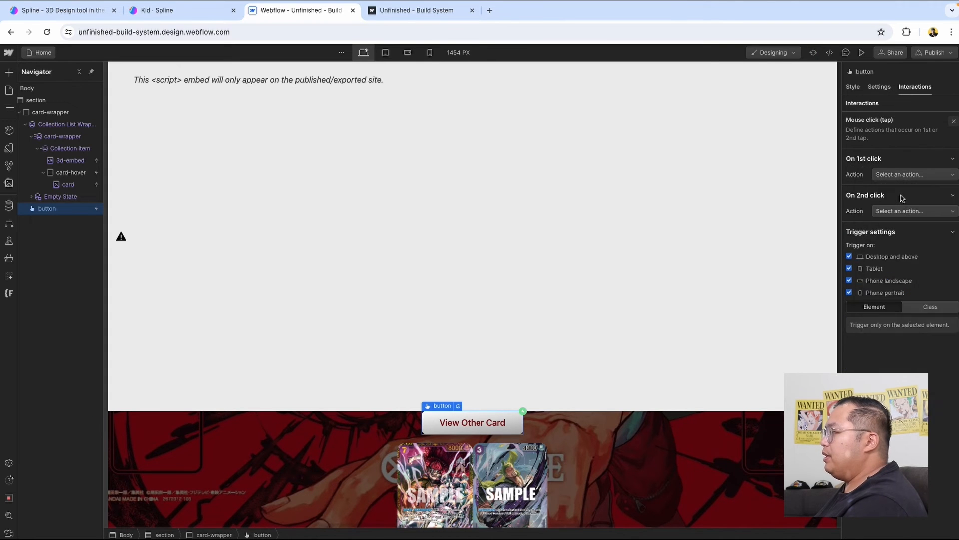
pyautogui.click(951, 193)
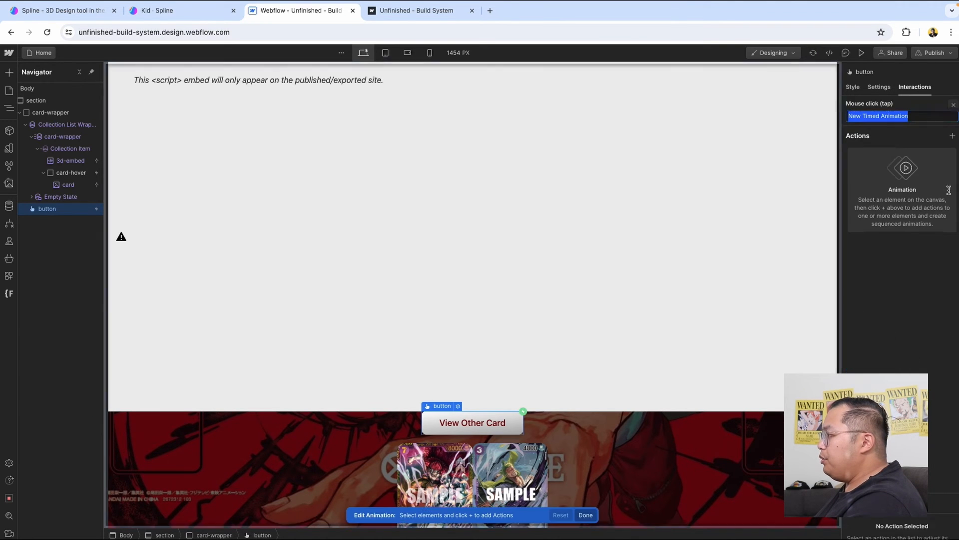
pyautogui.write('3D Reset')
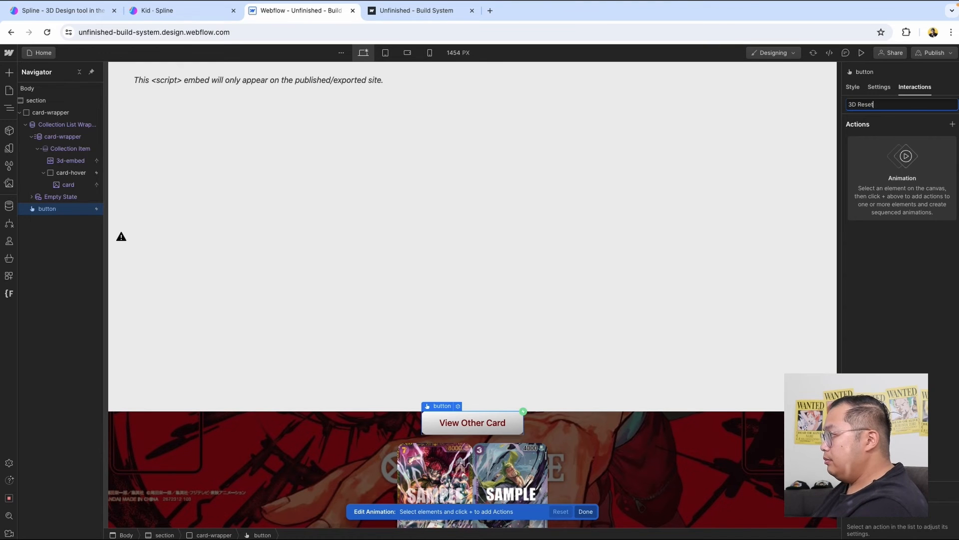
pyautogui.press('Return')
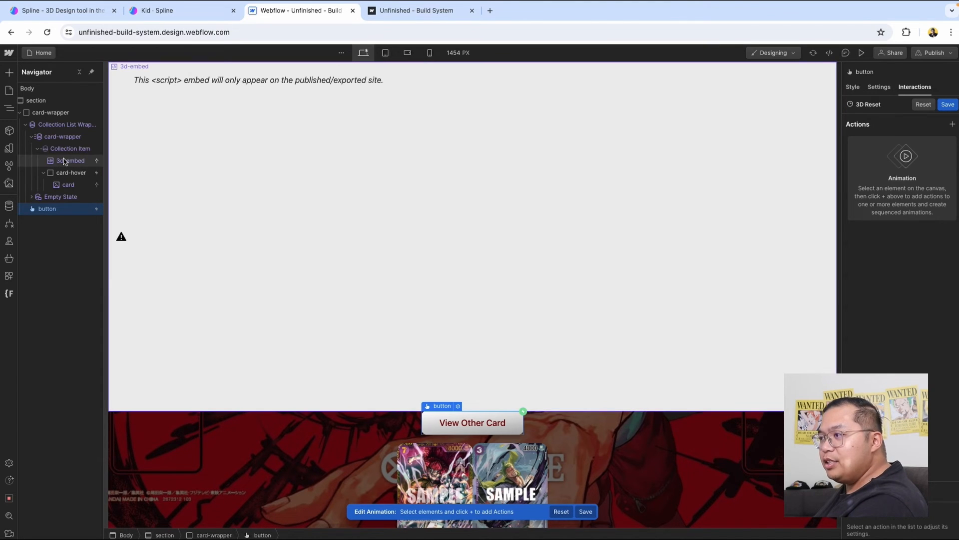
# Step: Add a Move action to 3D Reset for all card-hover class elements, with Y at 0 px and a 0.4 s duration
pyautogui.click(65, 173)
pyautogui.click(952, 125)
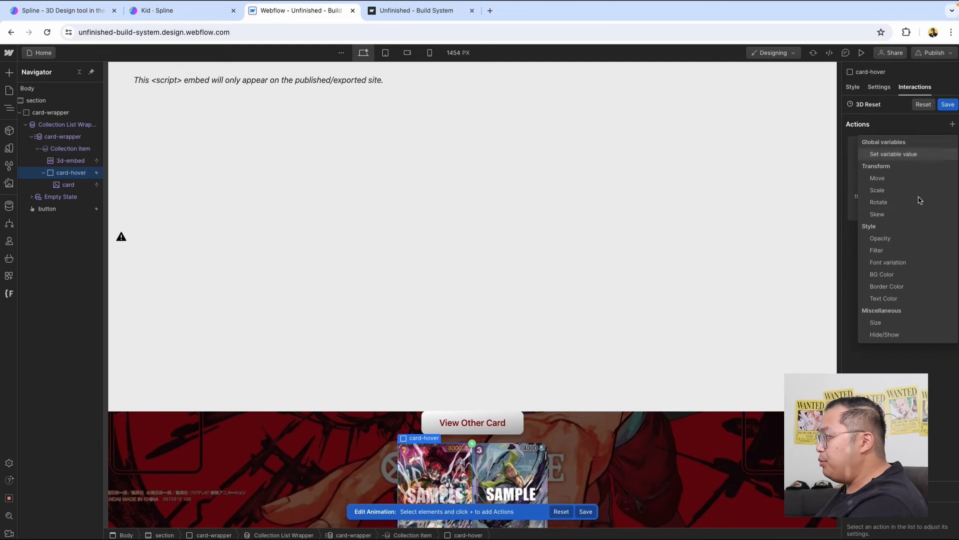
pyautogui.click(906, 179)
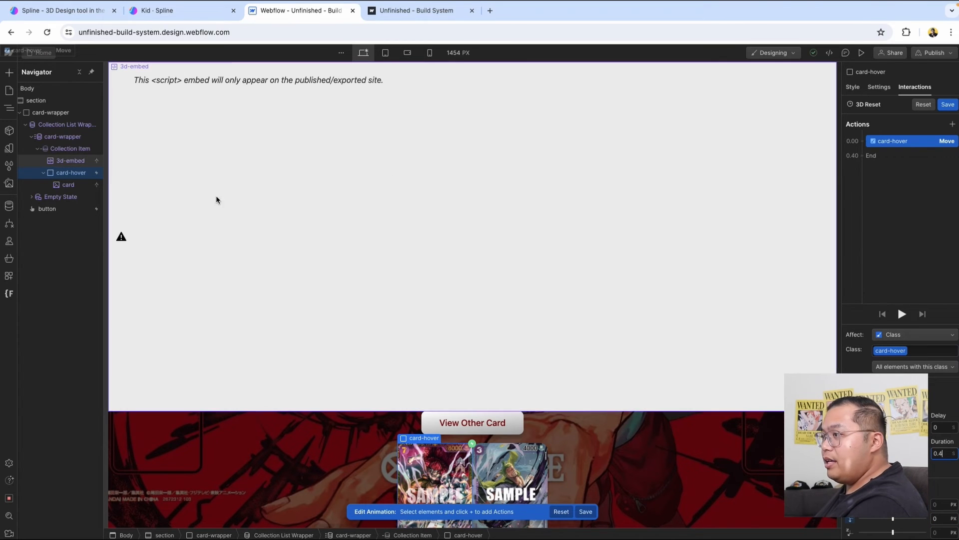
# Step: Add an Opacity action for the 3d-embed class alongside the card-hover move, set to 0% with Ease easing
pyautogui.click(70, 161)
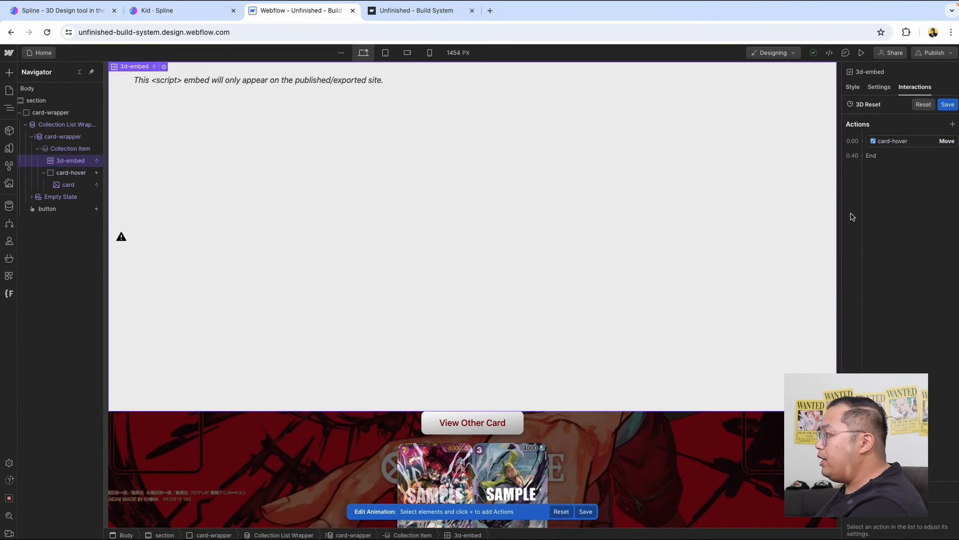
pyautogui.click(861, 144)
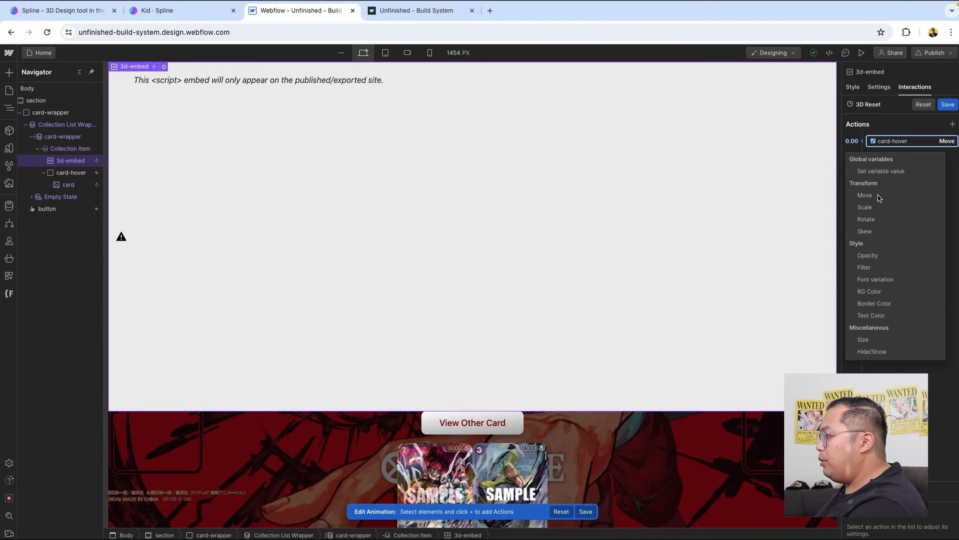
pyautogui.click(892, 259)
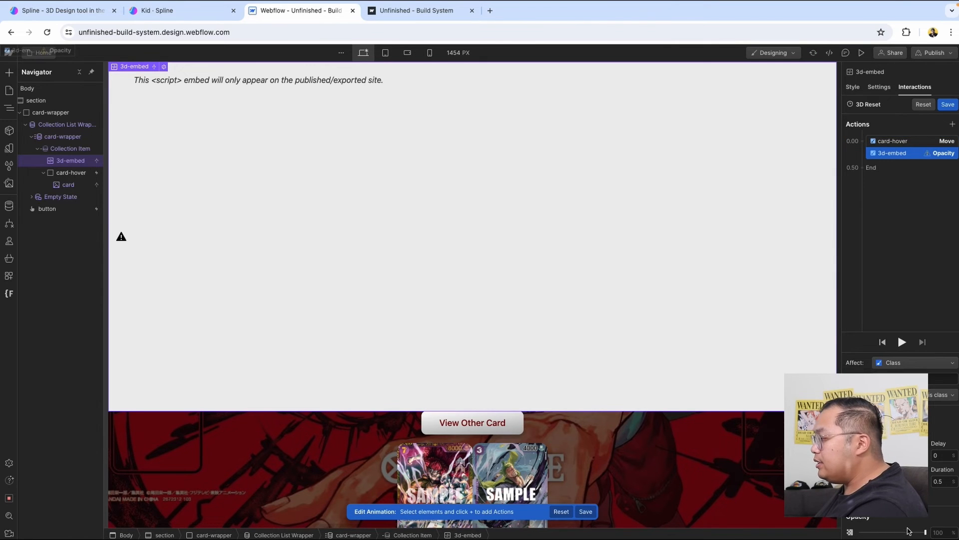
pyautogui.moveTo(909, 532); pyautogui.dragTo(845, 531)
pyautogui.click(872, 456)
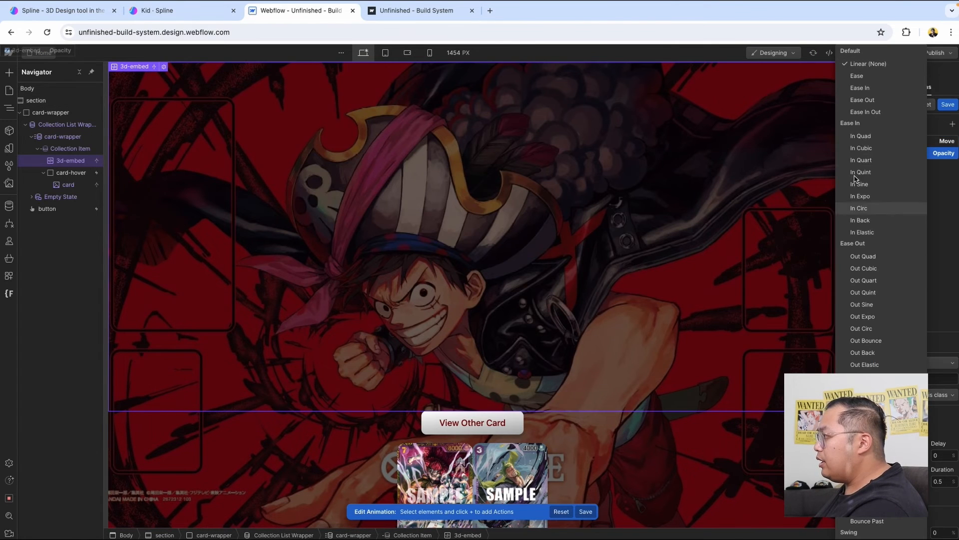
pyautogui.click(857, 75)
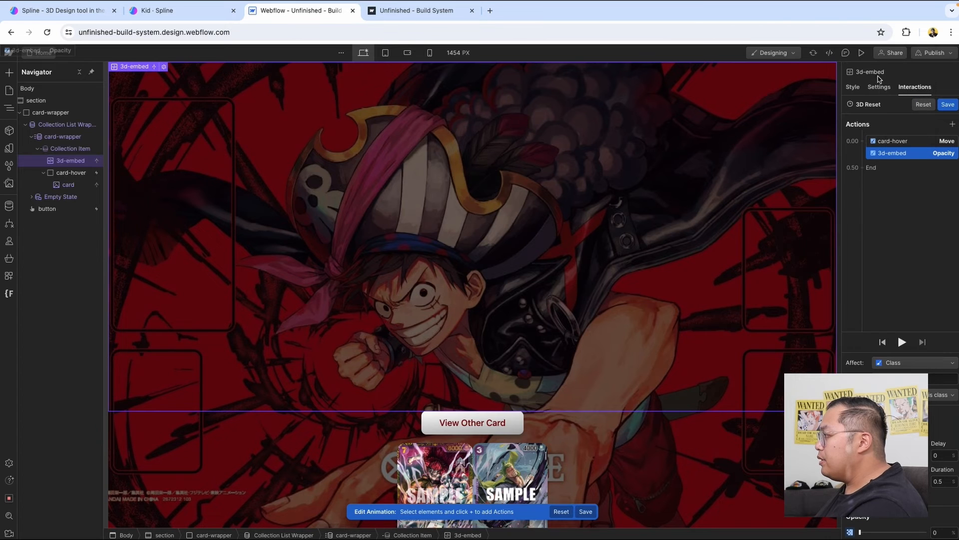
# Step: Follow the fade with a Hide/Show action at 0.50 s that sets the 3d-embed's display to None
pyautogui.click(863, 169)
pyautogui.click(884, 300)
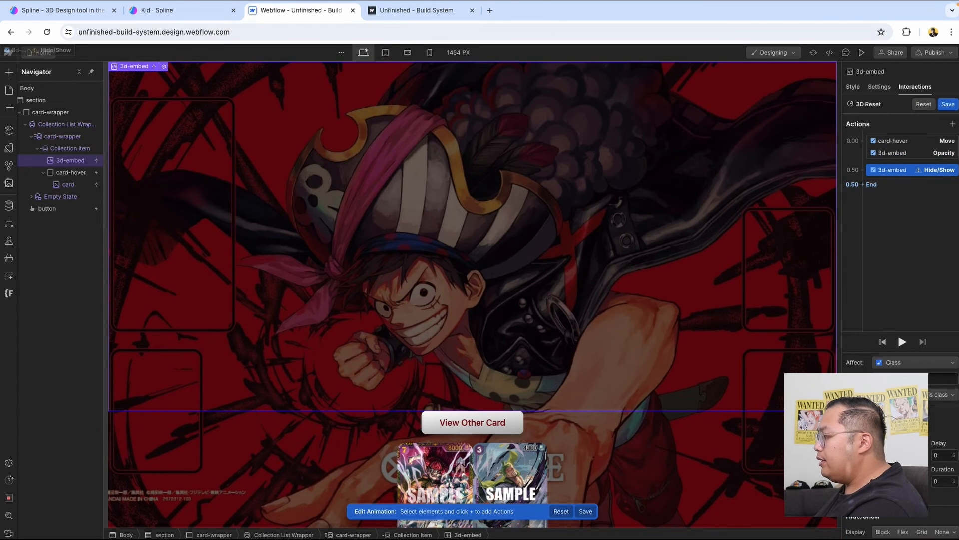
pyautogui.click(940, 531)
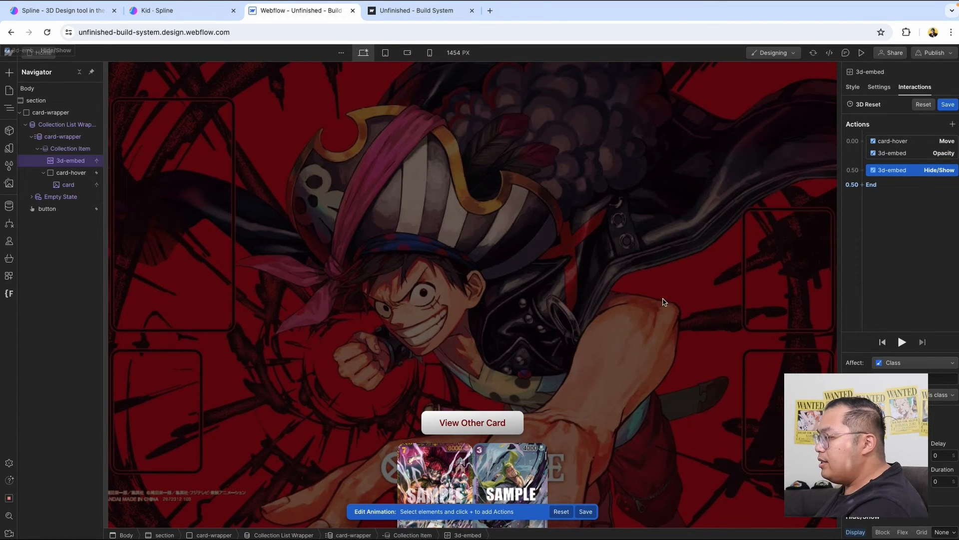
# Step: Add an Opacity action for the button at 0% to the start of 3D Reset, and set it and the 3d-embed fade to 0.4 s
pyautogui.click(68, 208)
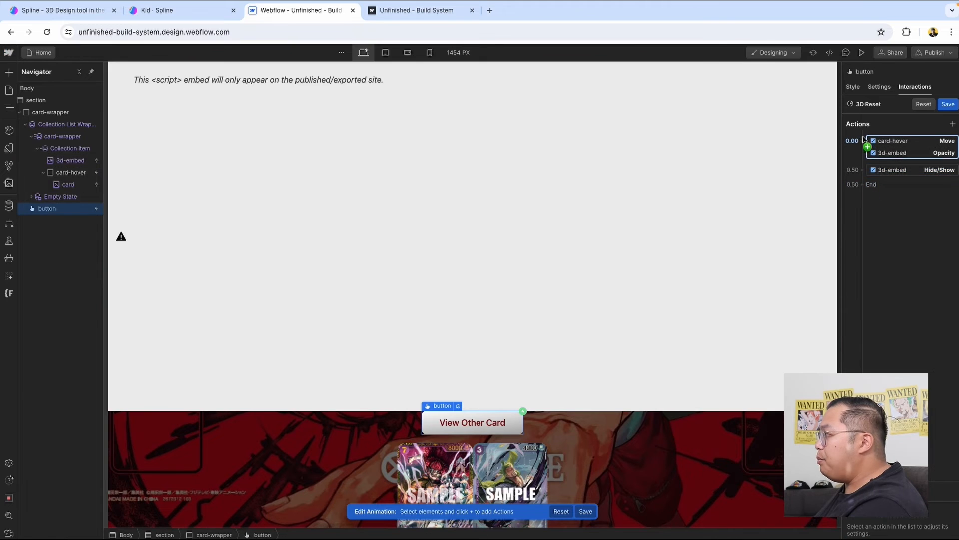
pyautogui.click(865, 142)
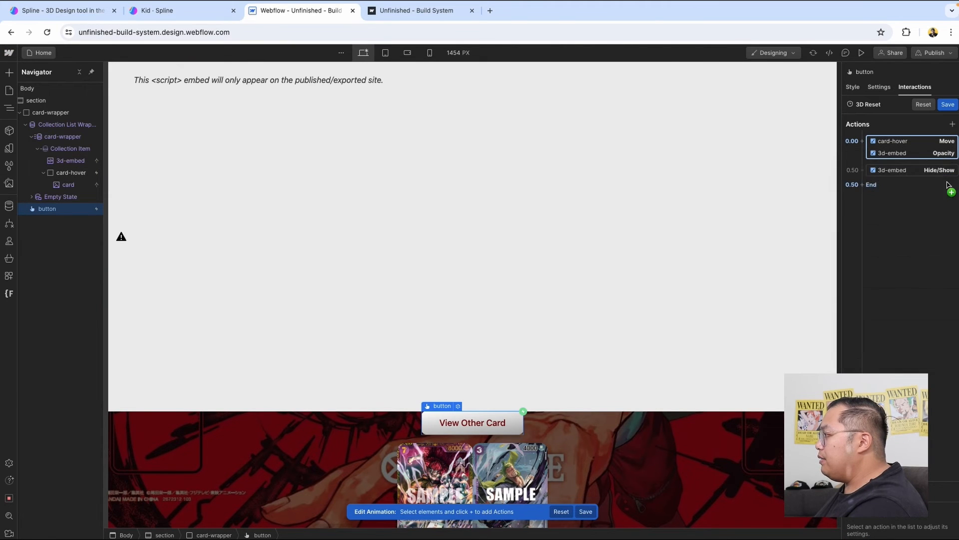
pyautogui.click(863, 142)
pyautogui.click(879, 254)
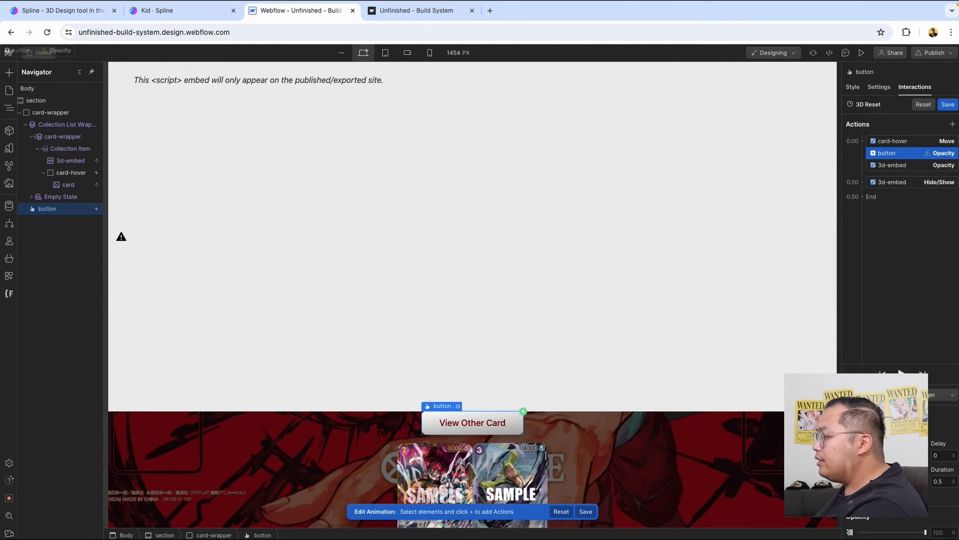
pyautogui.moveTo(918, 536); pyautogui.dragTo(806, 531)
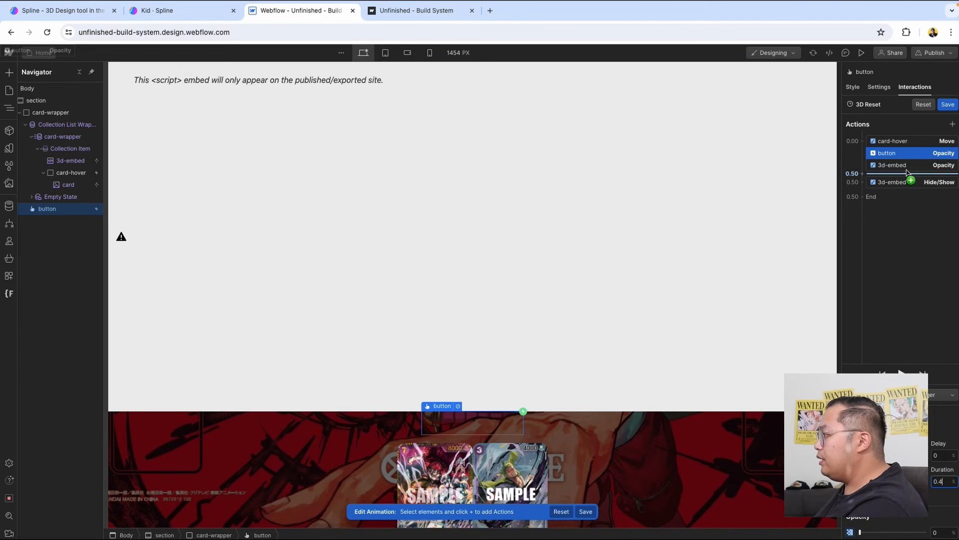
pyautogui.click(929, 165)
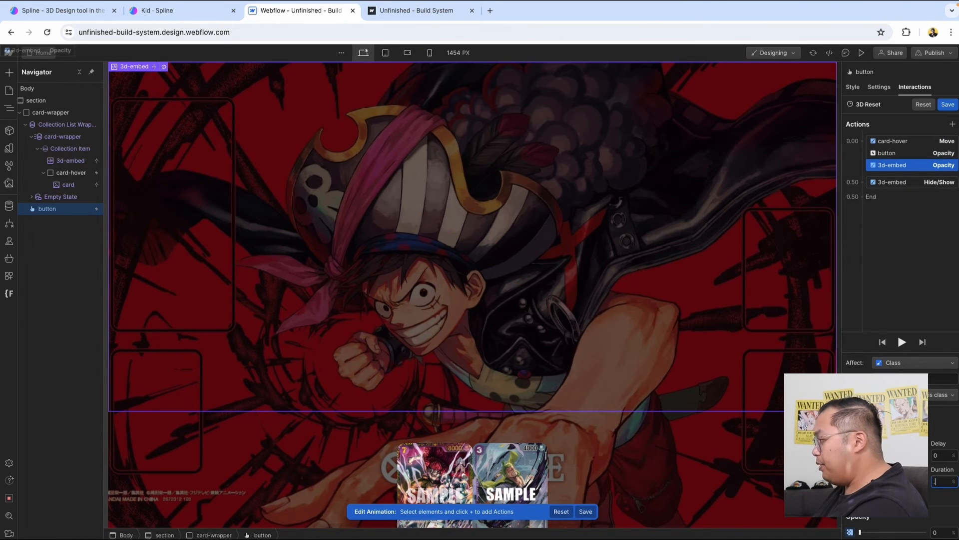
pyautogui.click(910, 153)
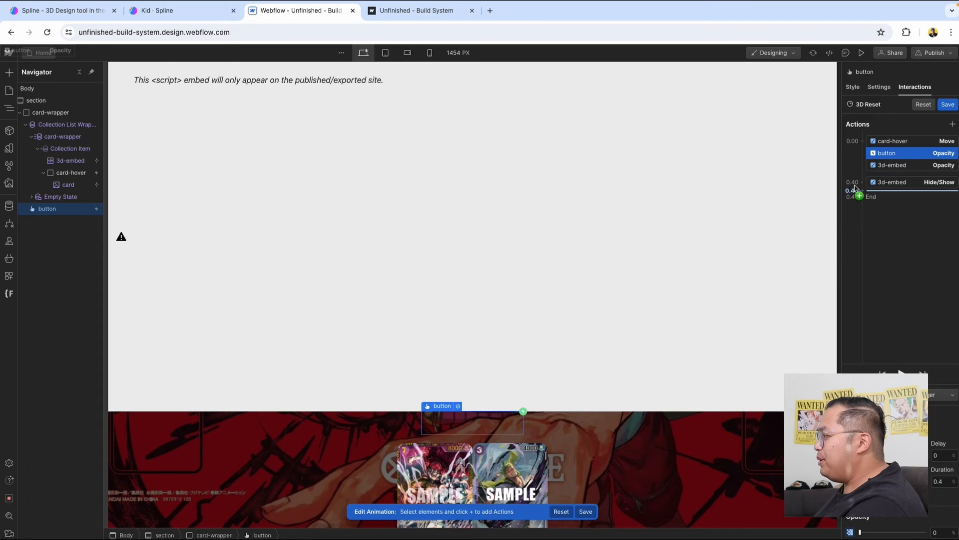
# Step: Add a button Hide/Show action with Display None at 0.40 s, then save 3D Reset and publish the site
pyautogui.click(863, 182)
pyautogui.click(869, 381)
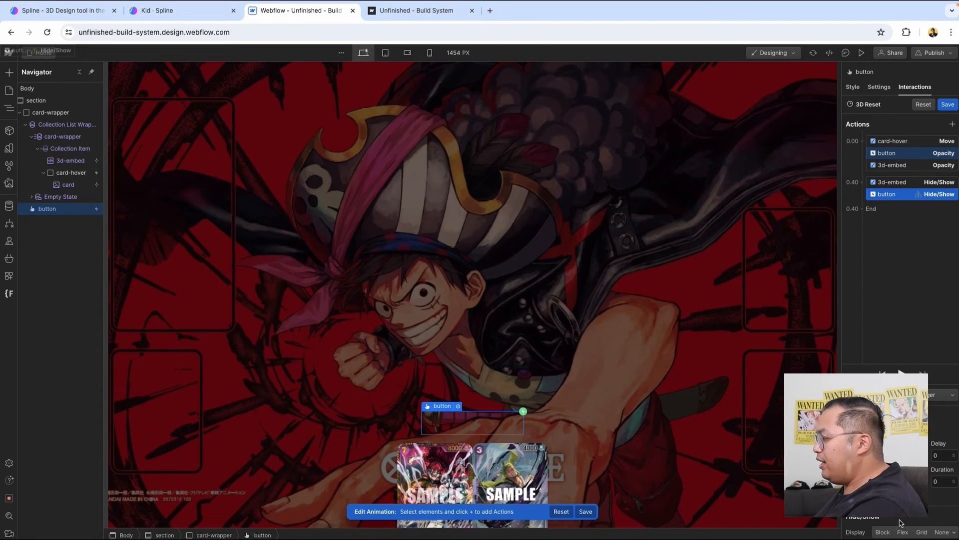
pyautogui.click(942, 532)
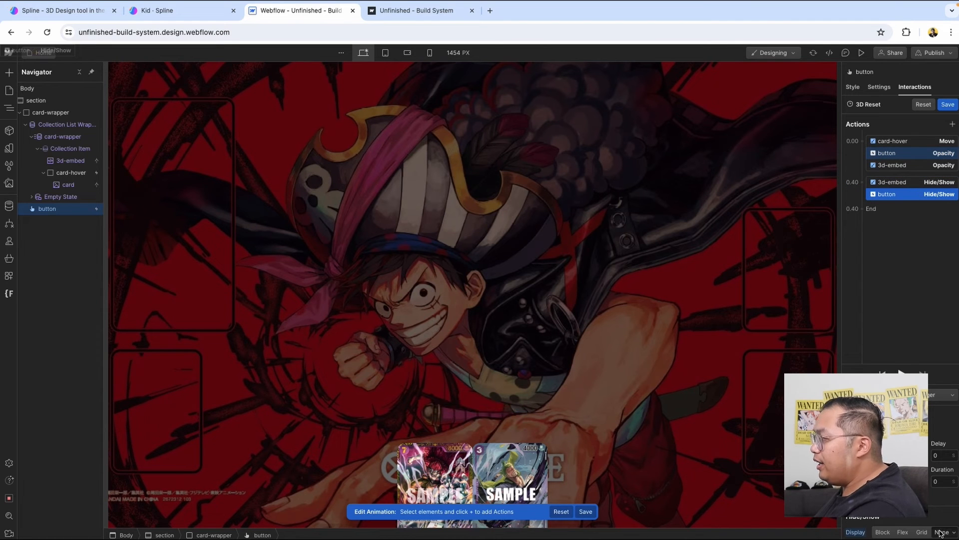
pyautogui.click(947, 105)
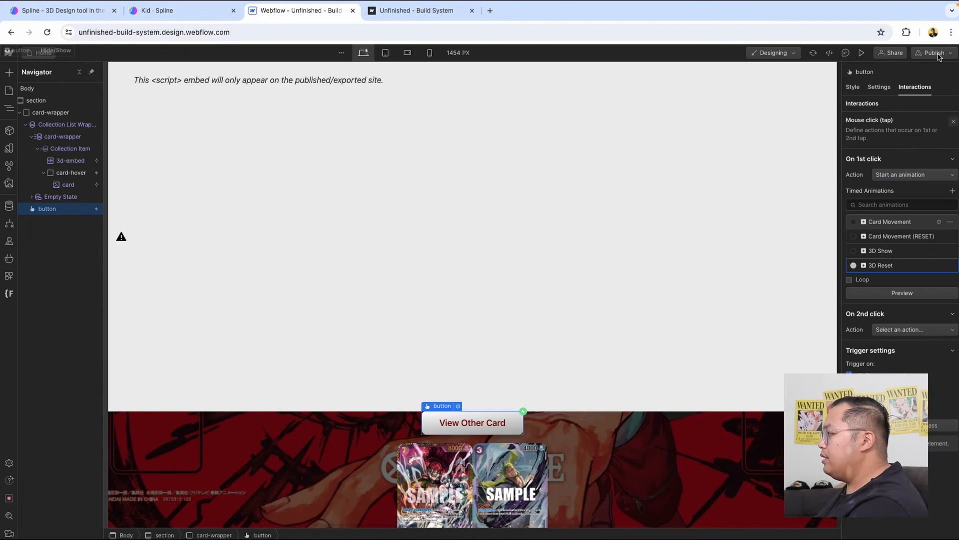
pyautogui.click(933, 52)
pyautogui.click(925, 215)
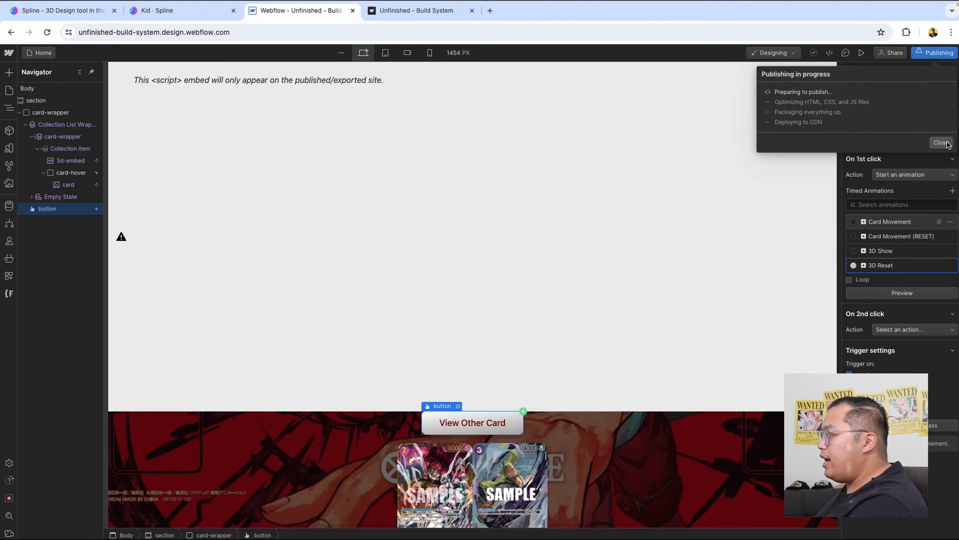
# Step: Review the settings of the card-hover Move and 3d-embed Opacity actions in the 3D Reset animation
pyautogui.click(939, 266)
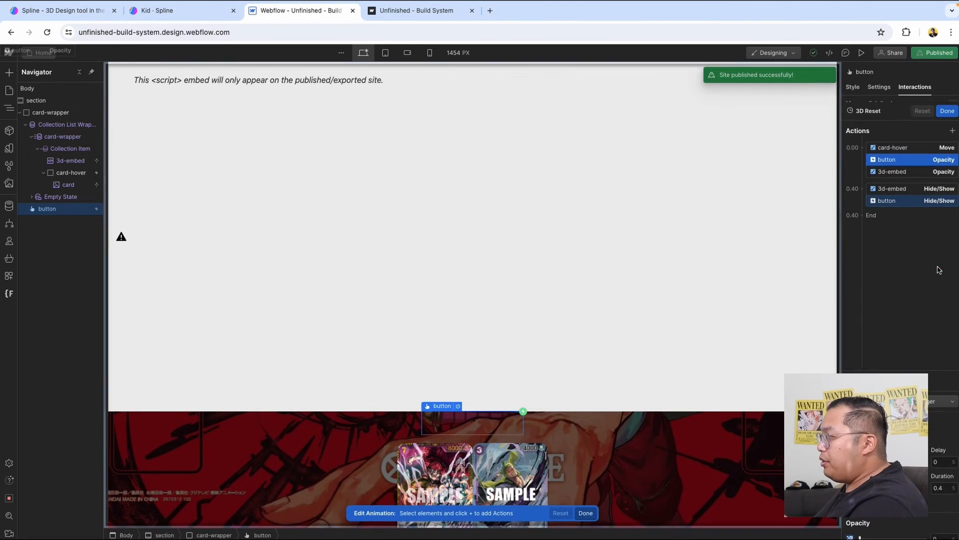
pyautogui.click(909, 143)
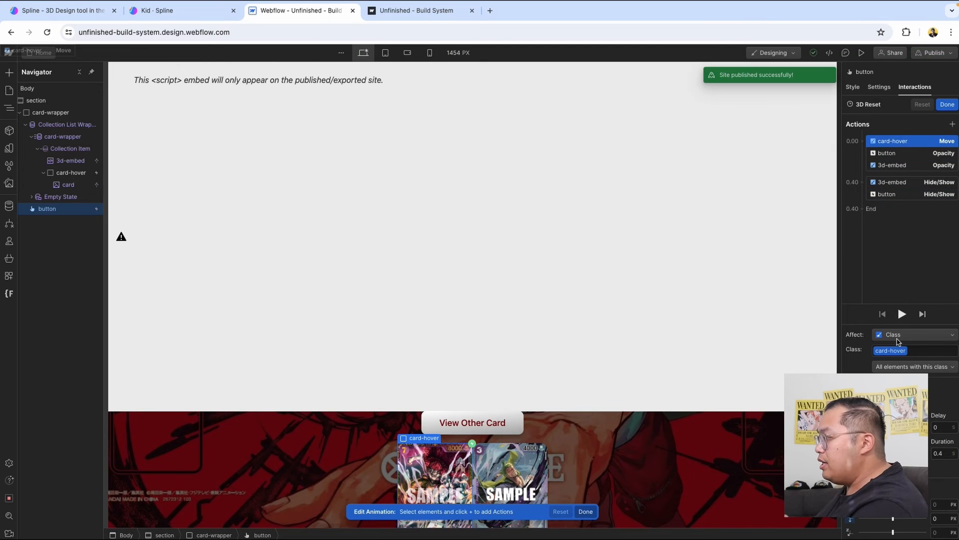
pyautogui.click(906, 165)
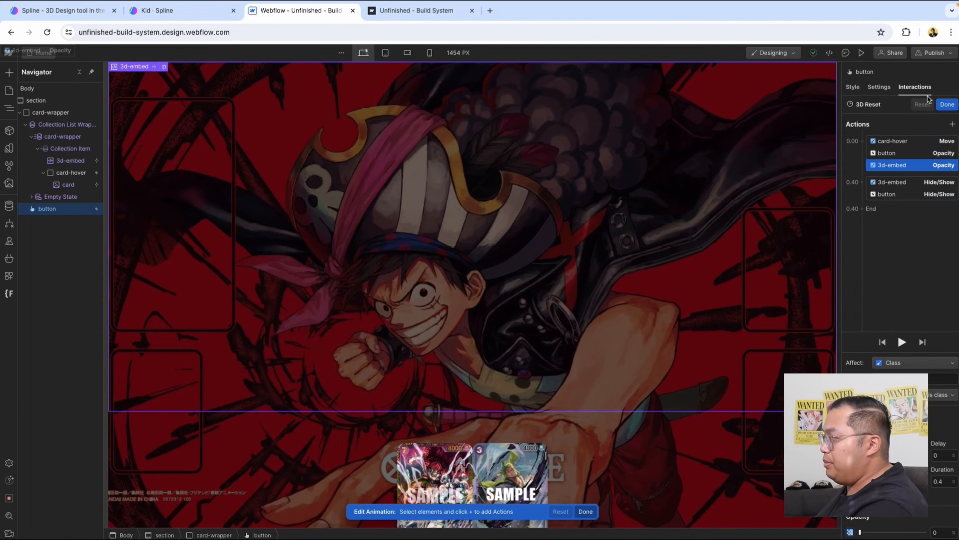
pyautogui.click(945, 104)
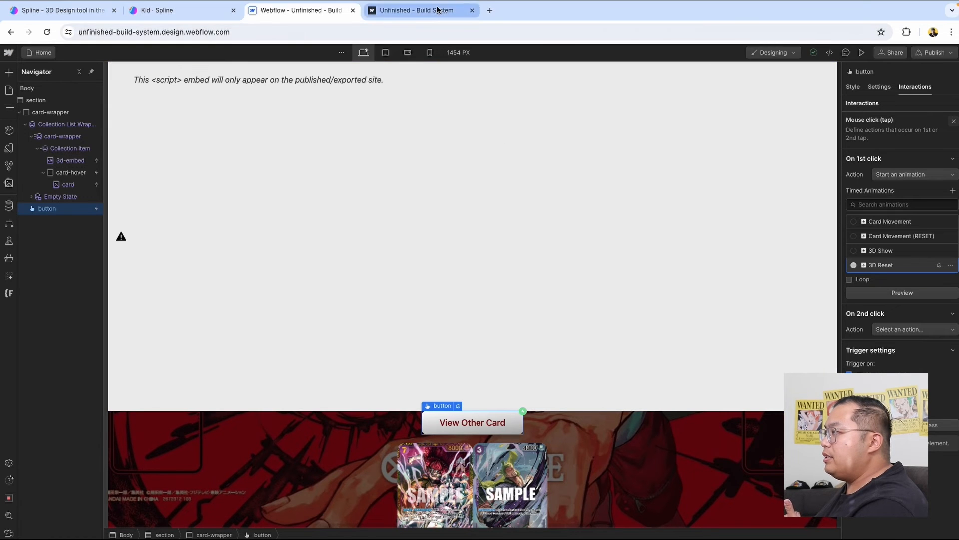
# Step: Reload the published page and test each card's 3D model and the View Other Card reset
pyautogui.click(431, 10)
pyautogui.click(431, 32)
pyautogui.press('Return')
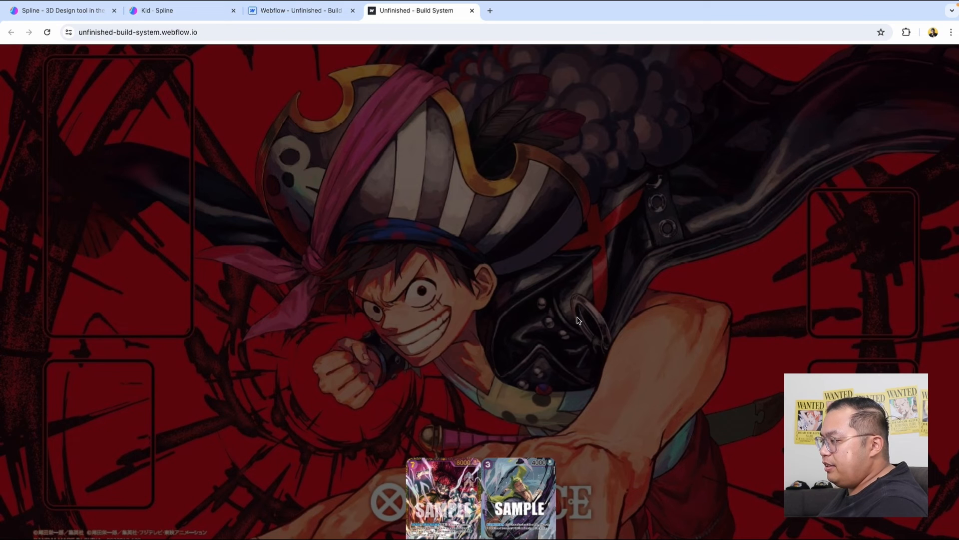
pyautogui.click(518, 509)
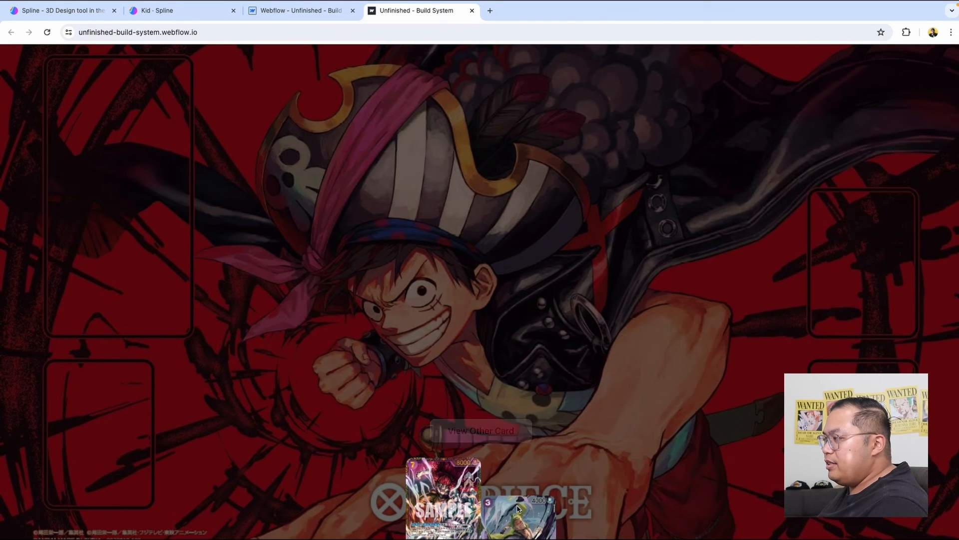
pyautogui.click(514, 287)
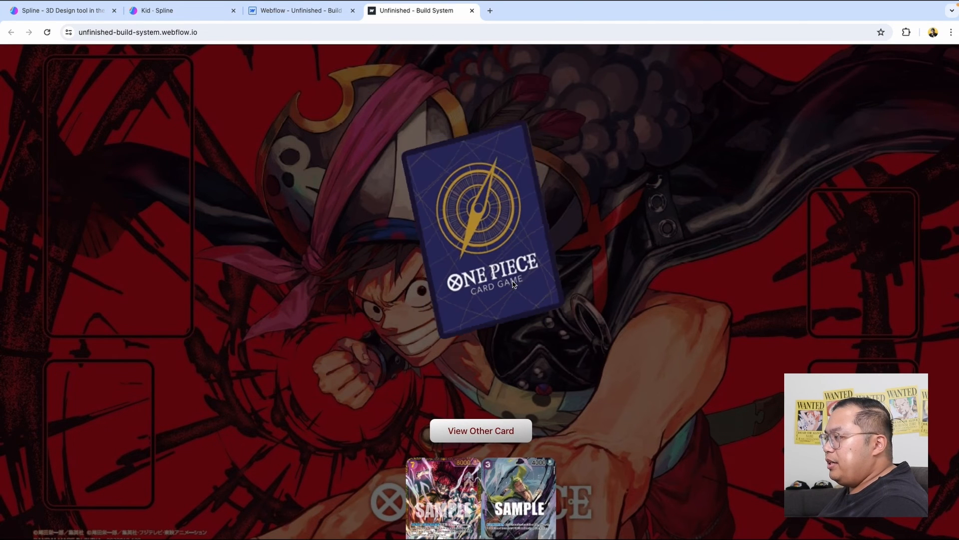
pyautogui.click(514, 287)
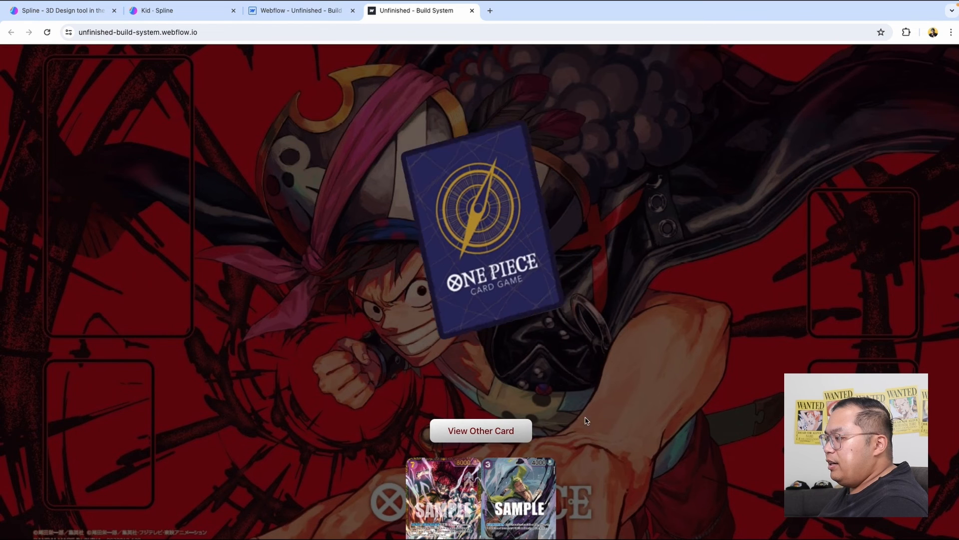
pyautogui.click(495, 432)
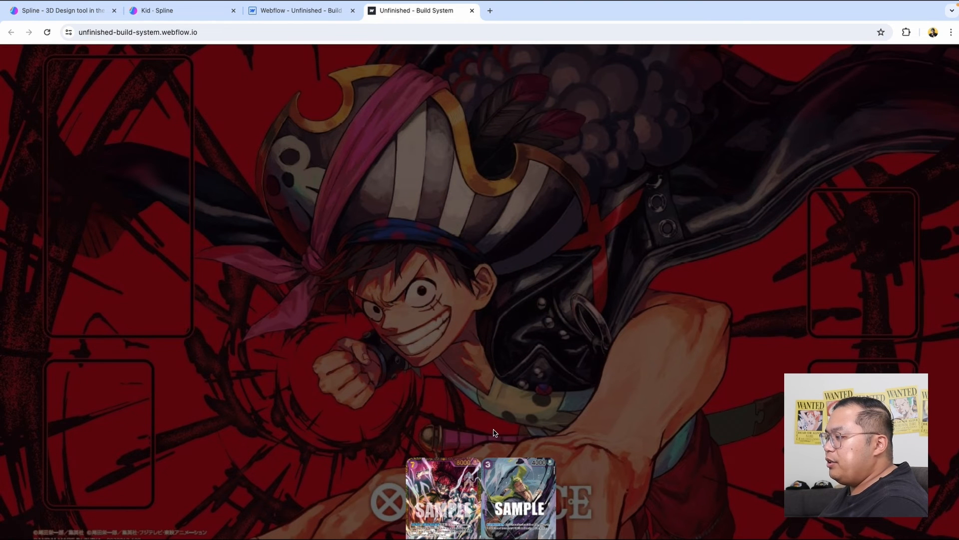
pyautogui.click(441, 490)
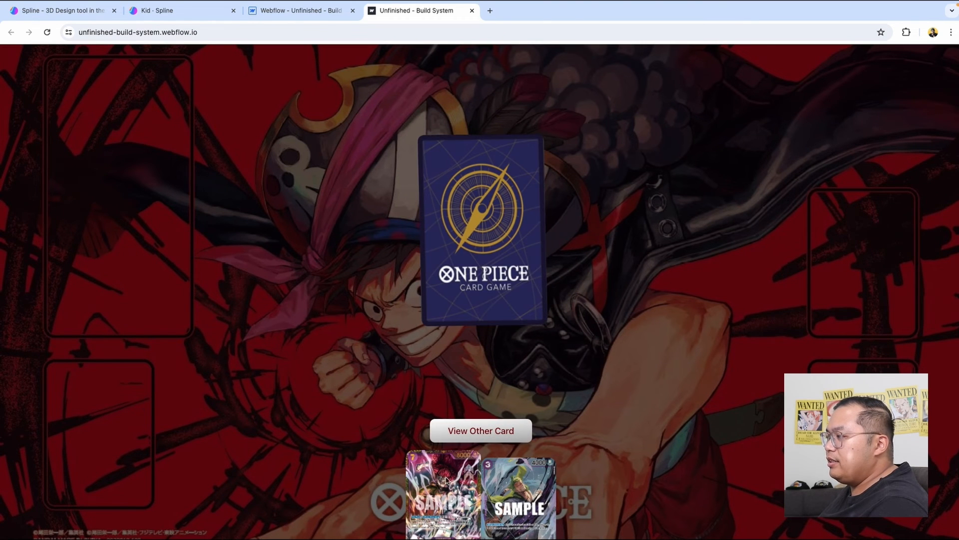
pyautogui.click(483, 287)
pyautogui.click(483, 284)
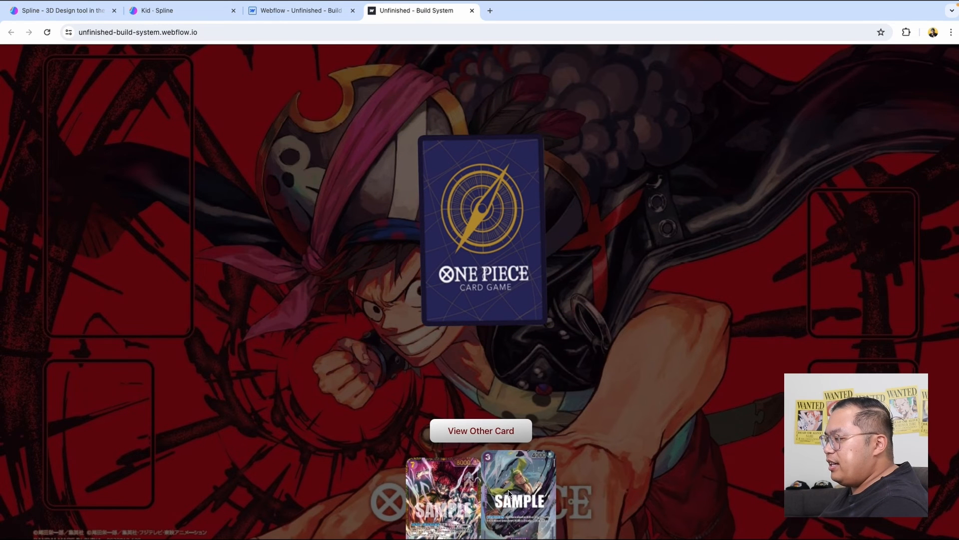
pyautogui.click(479, 438)
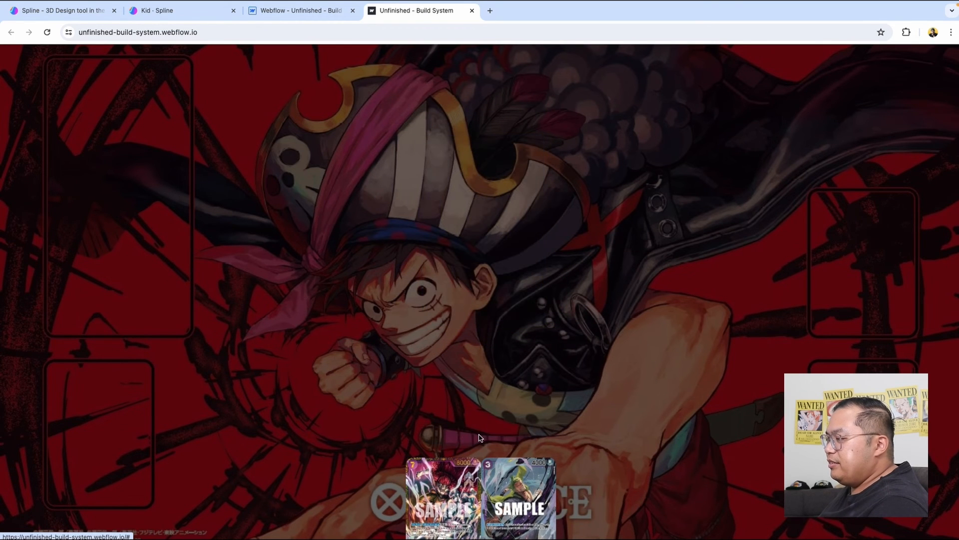
# Step: In Webflow, make the card-hover Move actions of the 3D Show animation affect the card-hover class, and save the animation
pyautogui.click(285, 11)
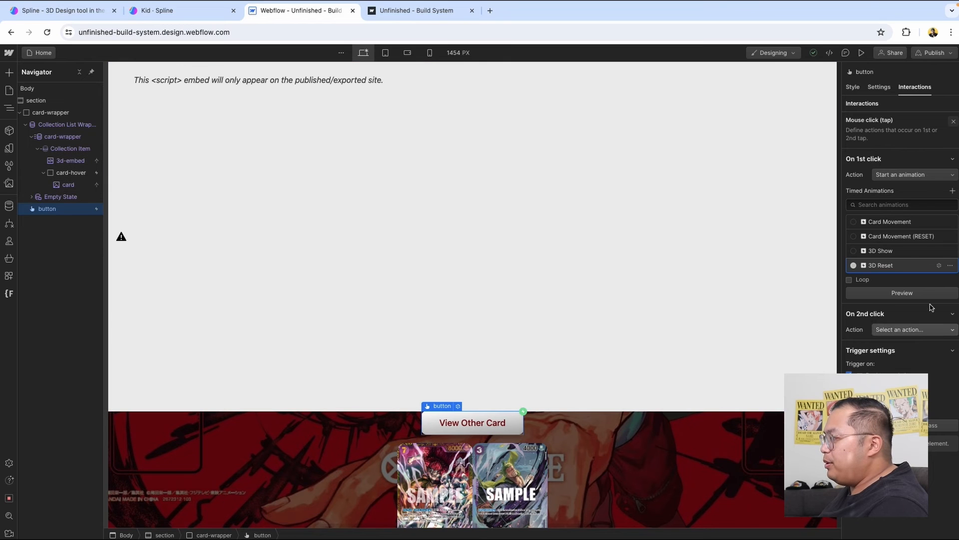
pyautogui.click(68, 172)
pyautogui.click(922, 173)
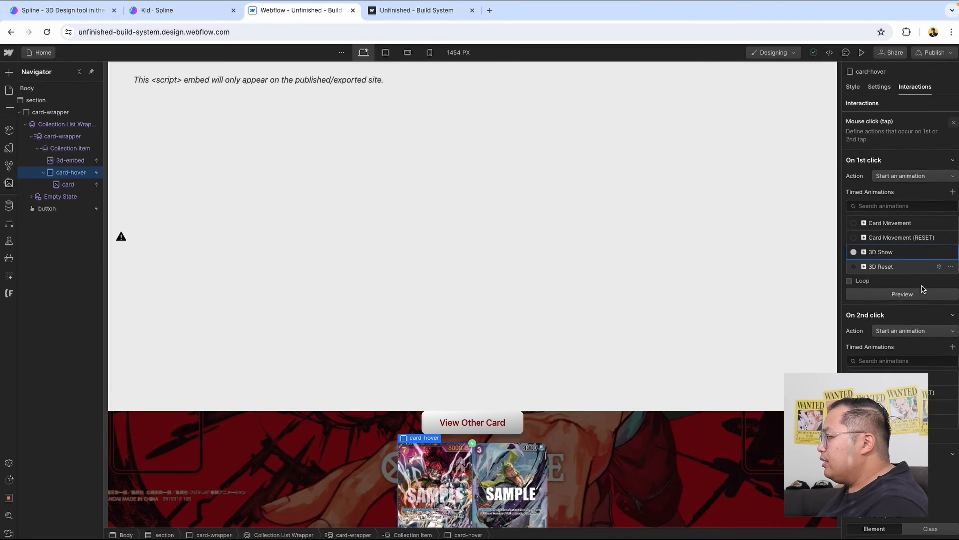
pyautogui.click(935, 253)
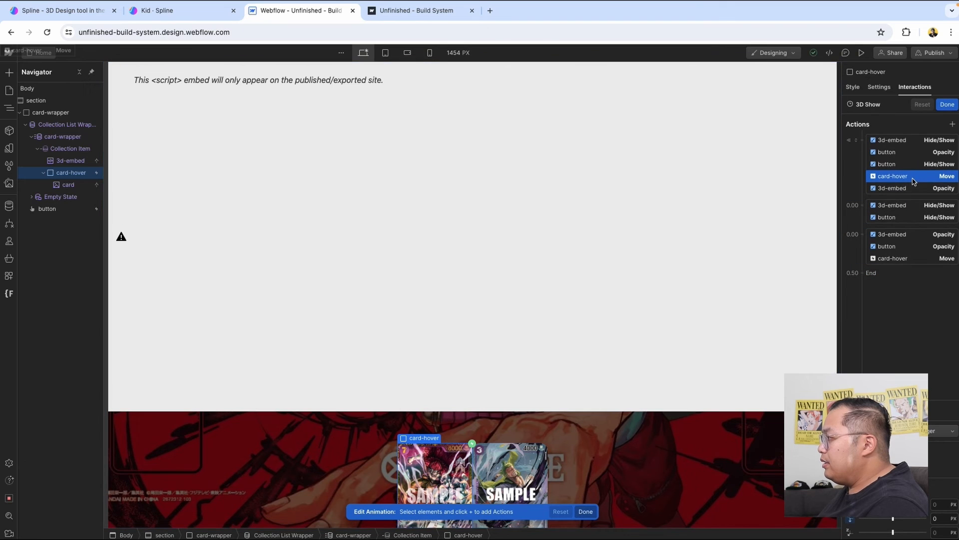
pyautogui.click(905, 258)
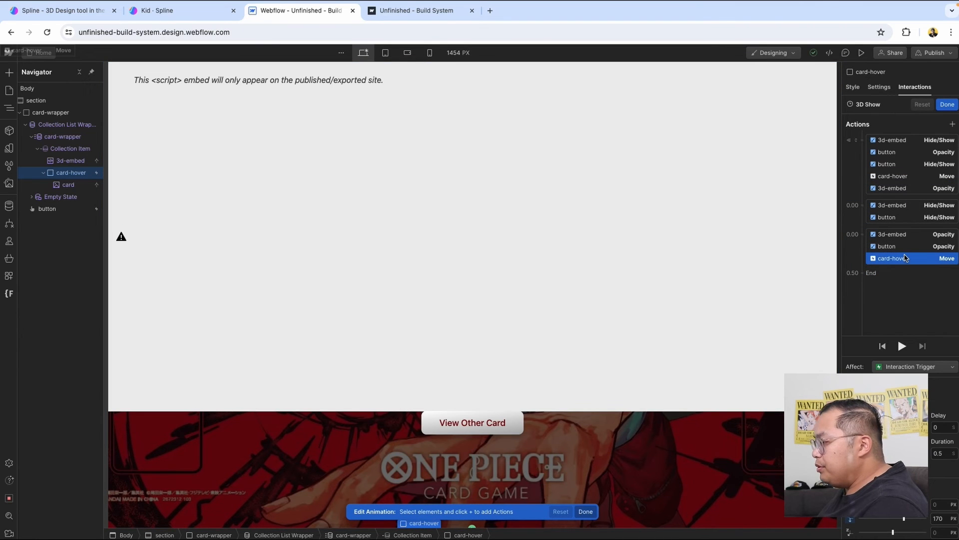
pyautogui.click(909, 176)
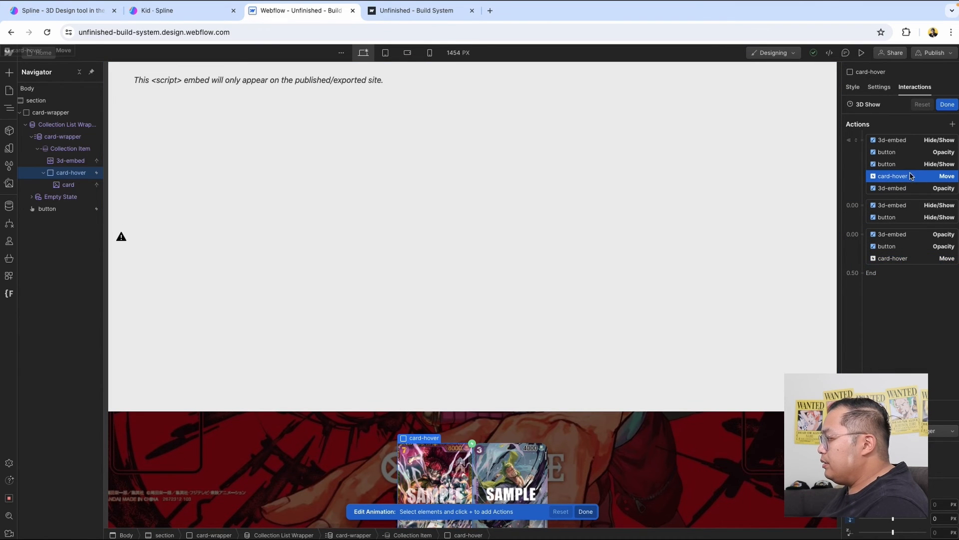
pyautogui.click(910, 430)
pyautogui.click(907, 442)
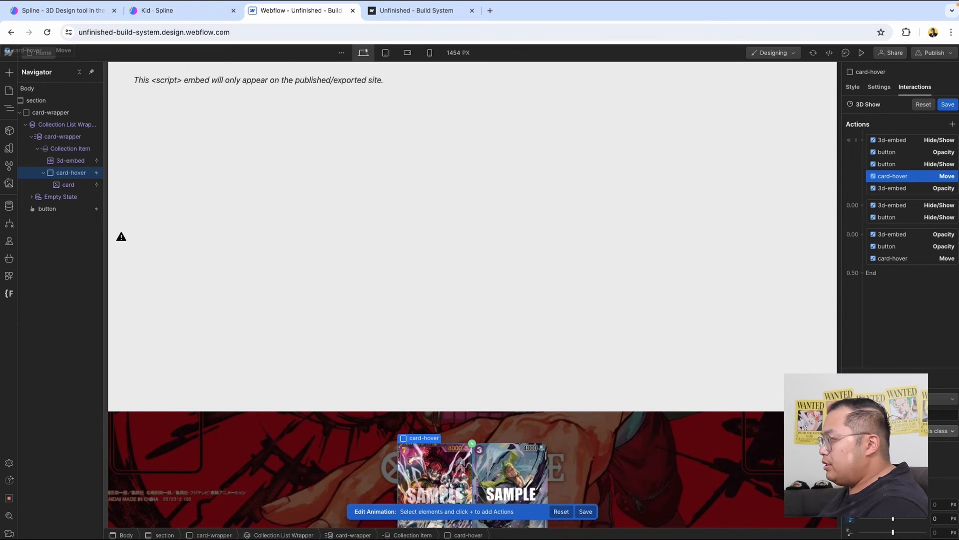
pyautogui.click(910, 431)
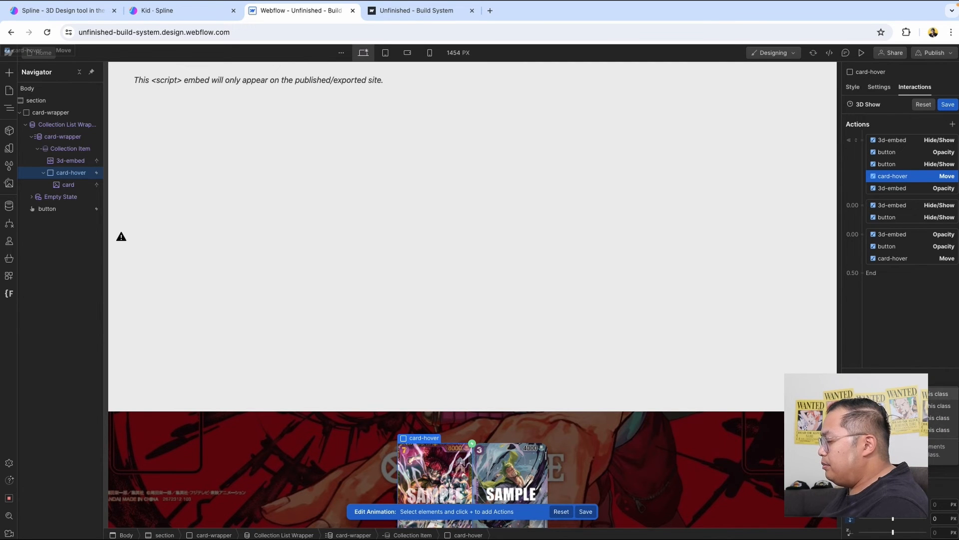
pyautogui.click(909, 394)
pyautogui.click(948, 104)
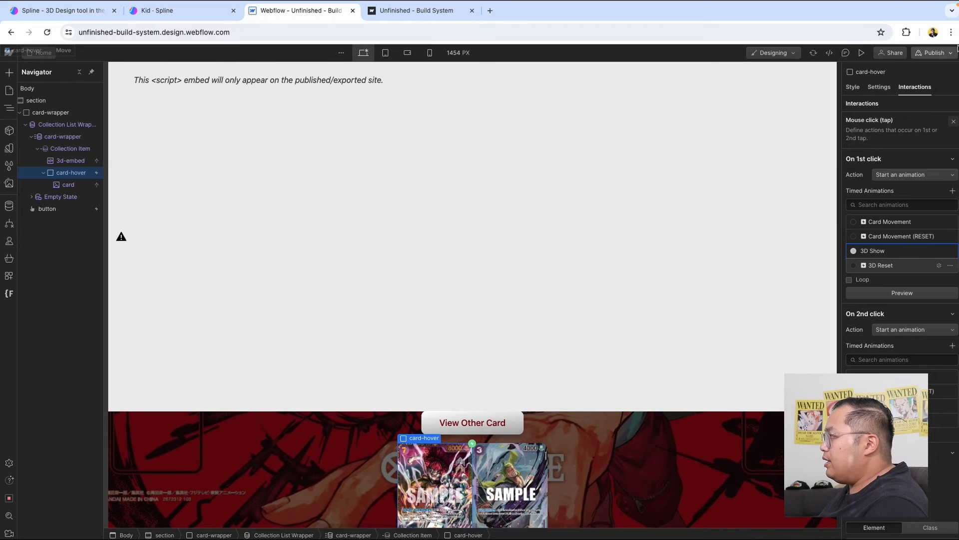
# Step: Publish the site to staging and test the cards and View Other Card button on a freshly opened live page
pyautogui.click(933, 53)
pyautogui.click(927, 214)
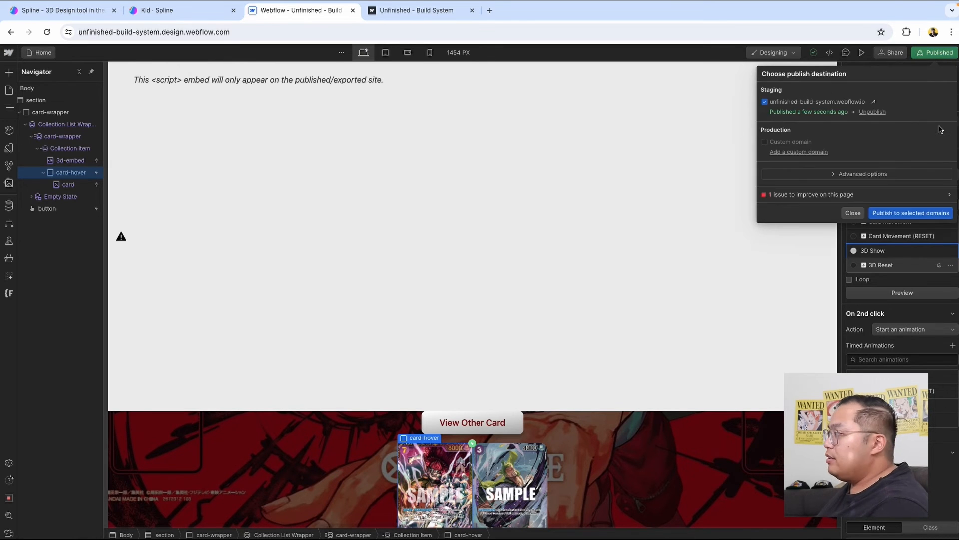
pyautogui.click(874, 102)
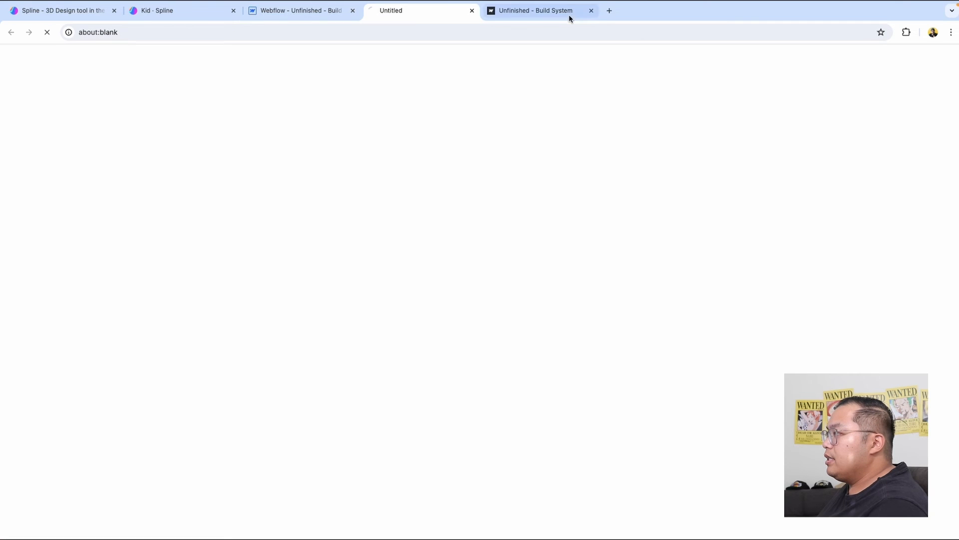
pyautogui.click(593, 10)
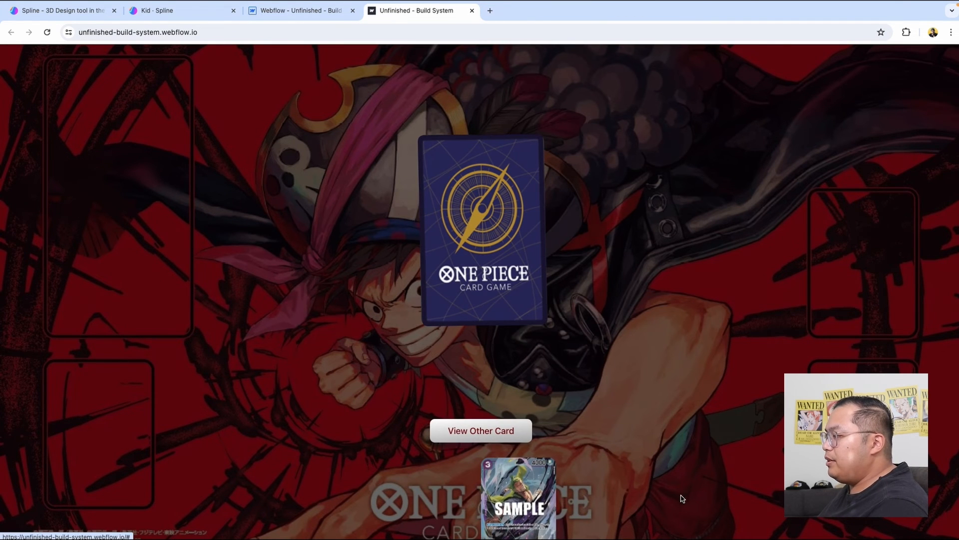
pyautogui.click(455, 431)
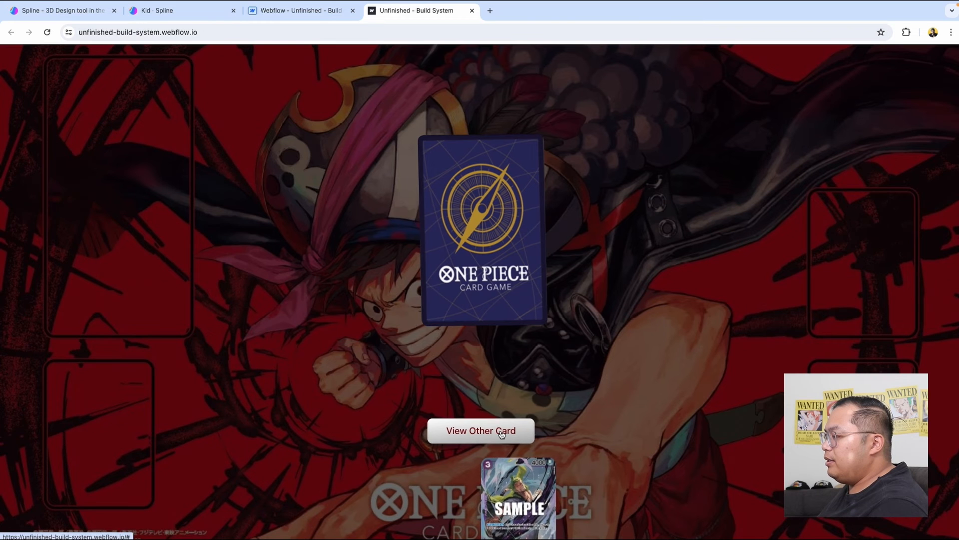
pyautogui.click(522, 493)
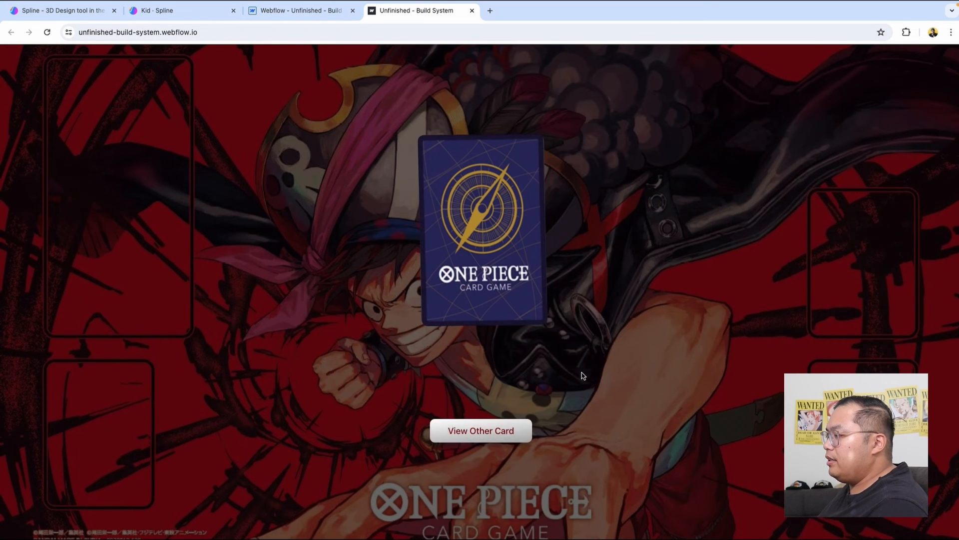
# Step: Test opening a card's 3D model and resetting it with View Other Card, and close the live page
pyautogui.click(491, 437)
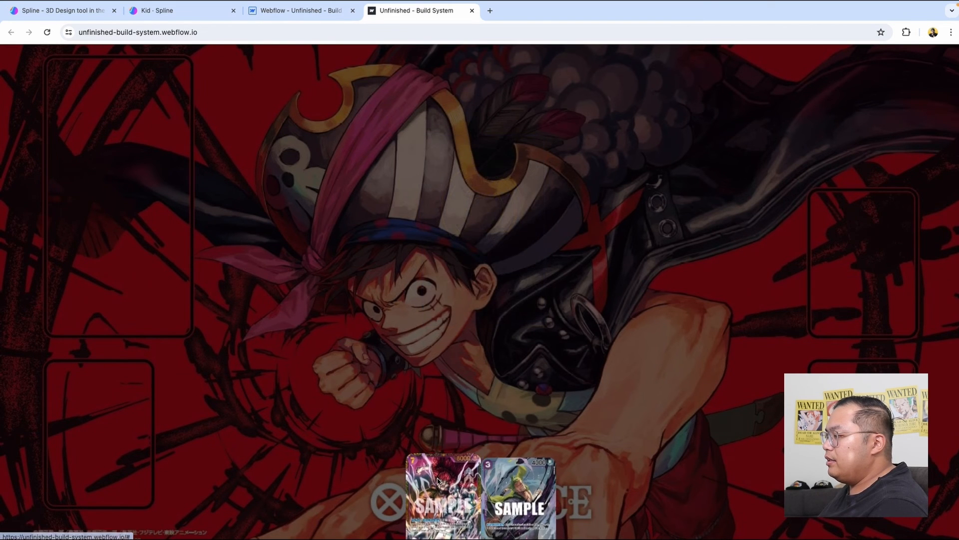
pyautogui.click(488, 253)
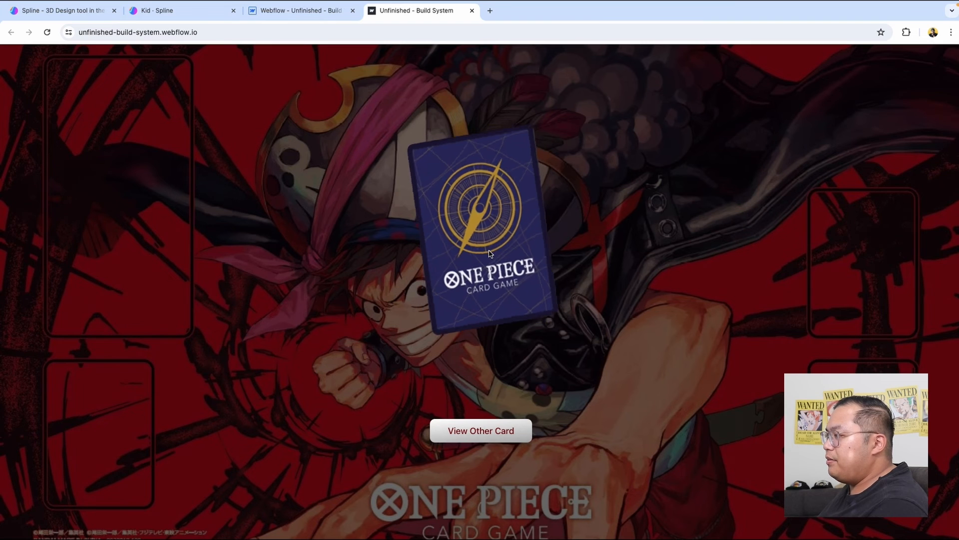
pyautogui.click(488, 253)
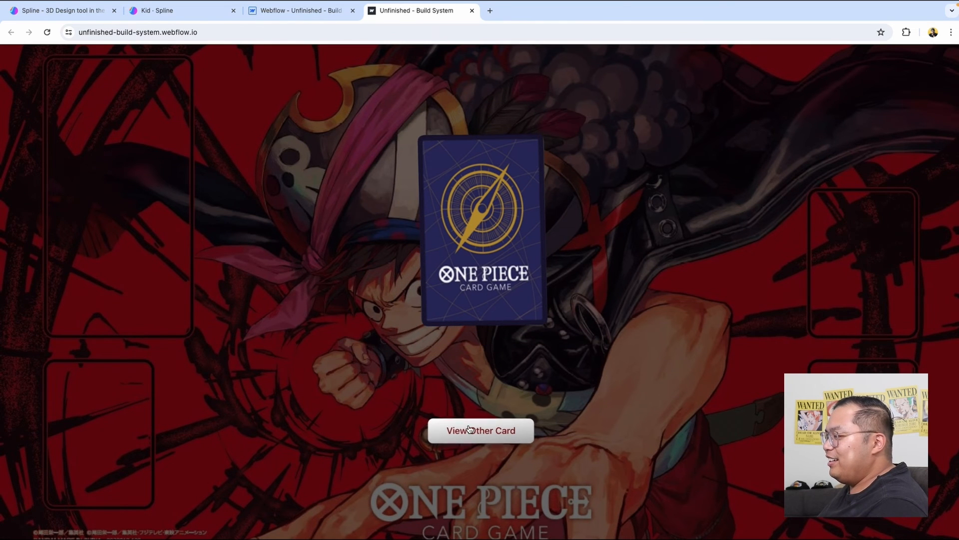
pyautogui.click(499, 308)
pyautogui.click(500, 430)
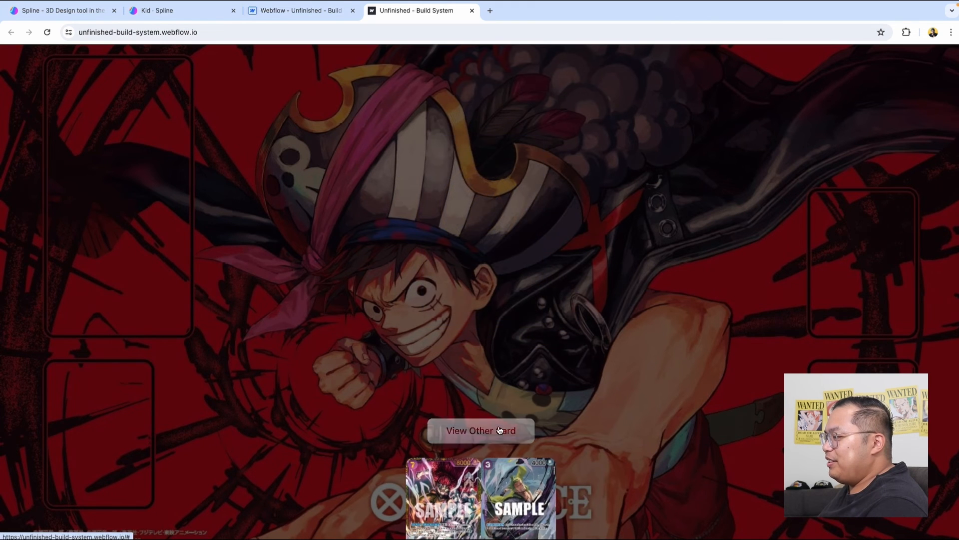
pyautogui.moveTo(460, 18)
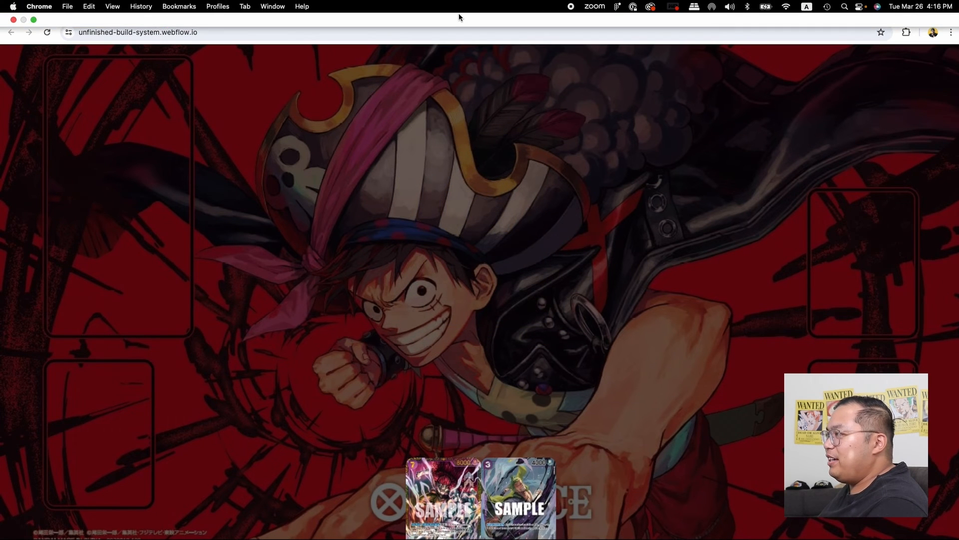
pyautogui.click(472, 11)
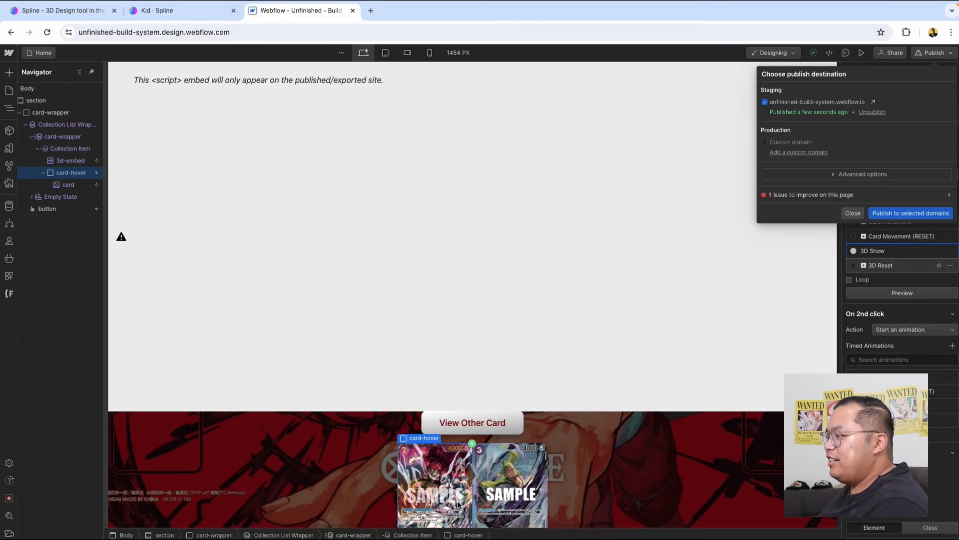
# Step: Set the flex gap of the card-wrapper collection list to 20 px
pyautogui.click(70, 136)
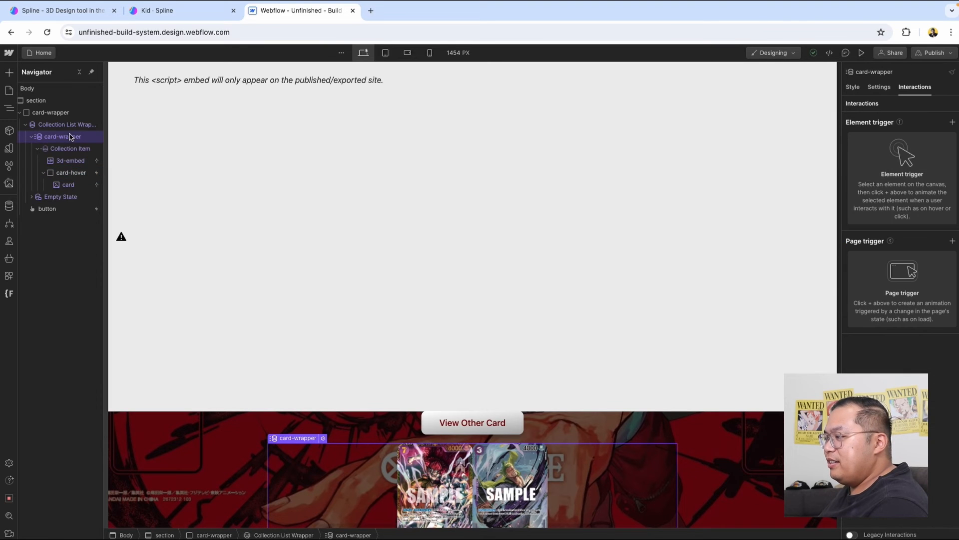
pyautogui.click(851, 88)
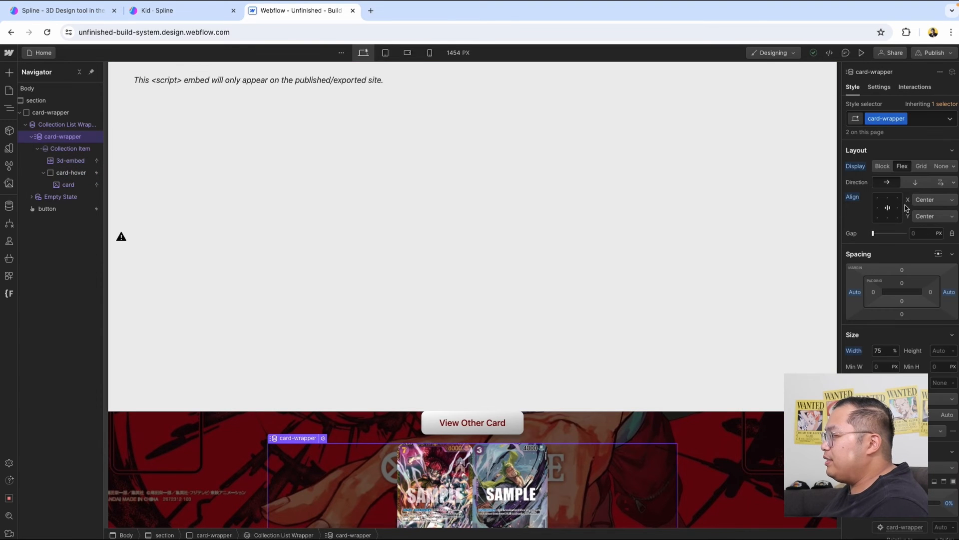
pyautogui.moveTo(874, 234); pyautogui.dragTo(883, 234)
pyautogui.click(928, 234)
pyautogui.write('20')
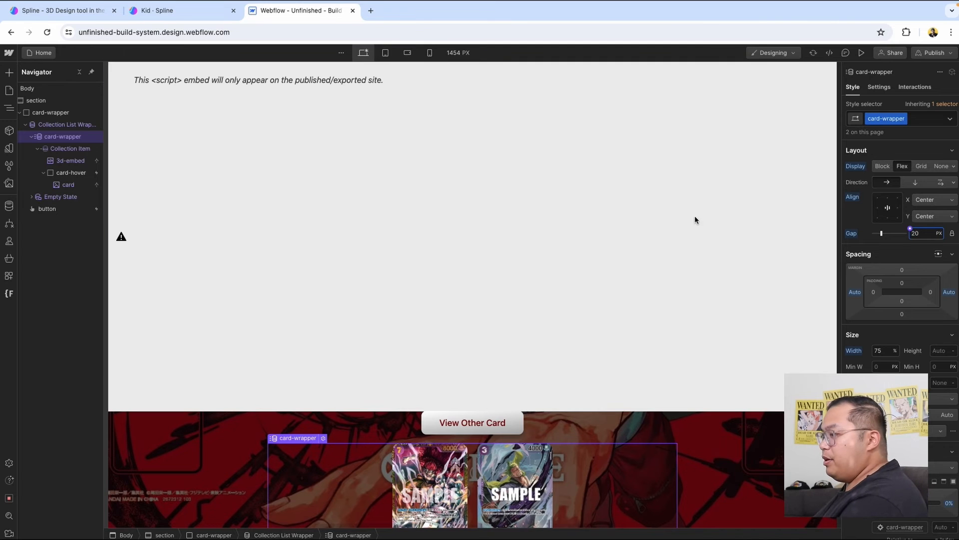
# Step: Start a new One Piece Cards CMS item named Law and add law.webp as its card image
pyautogui.click(9, 205)
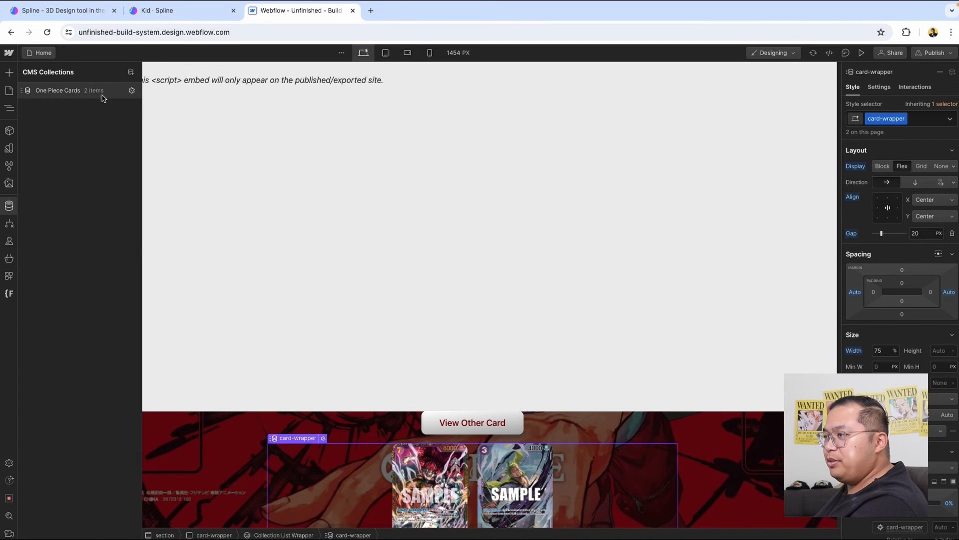
pyautogui.click(102, 93)
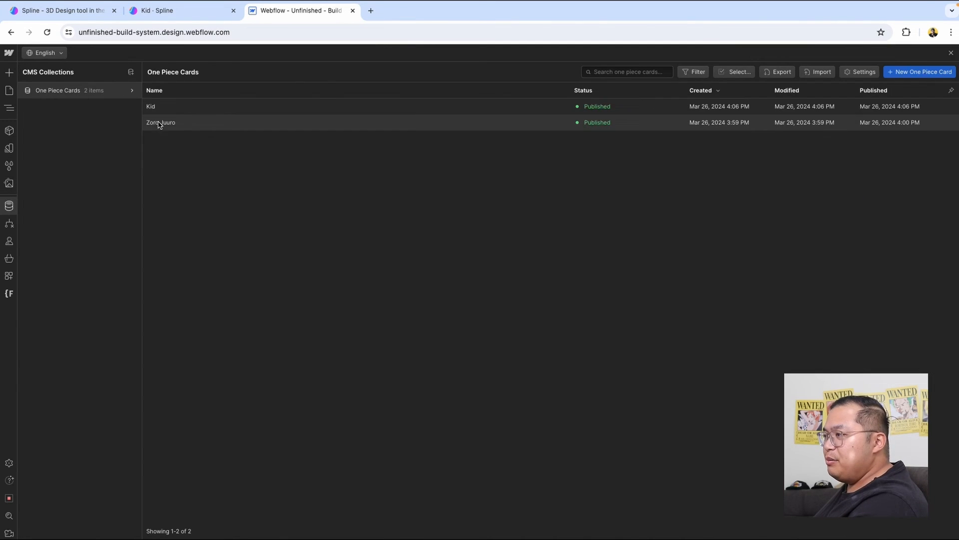
pyautogui.click(918, 73)
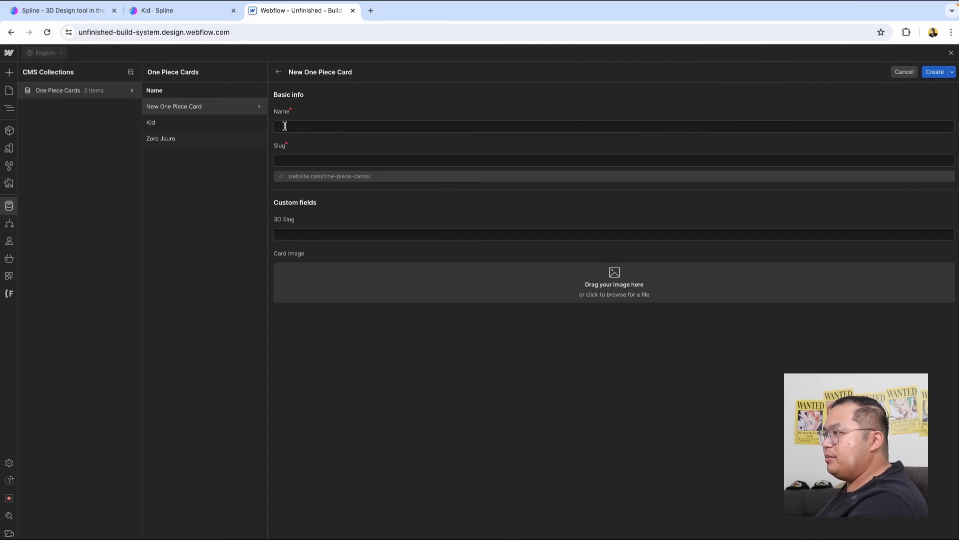
pyautogui.click(308, 123)
pyautogui.write('Law')
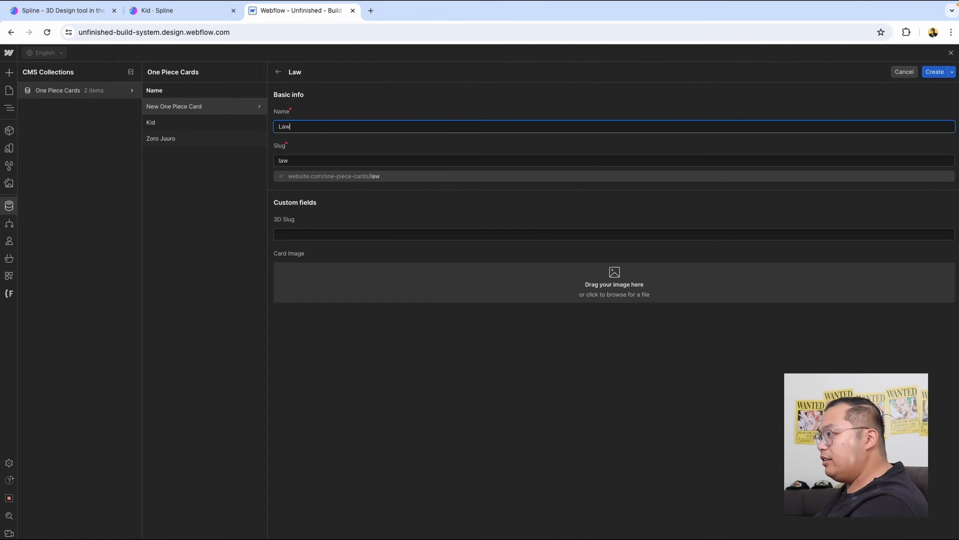
pyautogui.press('super+Tab')
pyautogui.moveTo(459, 300); pyautogui.dragTo(449, 271)
# Step: In Spline, open the Law file from the One Piece Cards folder and bring up its Viewer export
pyautogui.click(170, 15)
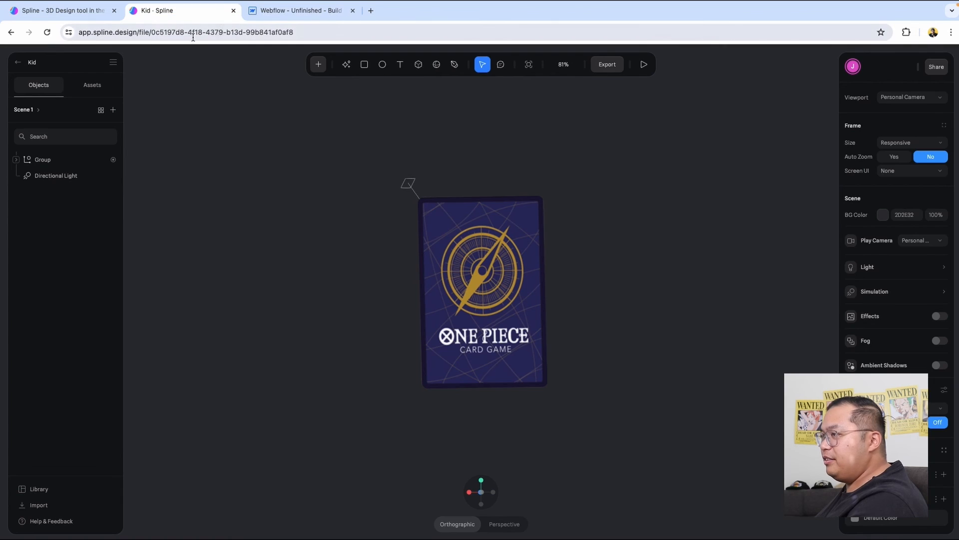
pyautogui.click(26, 64)
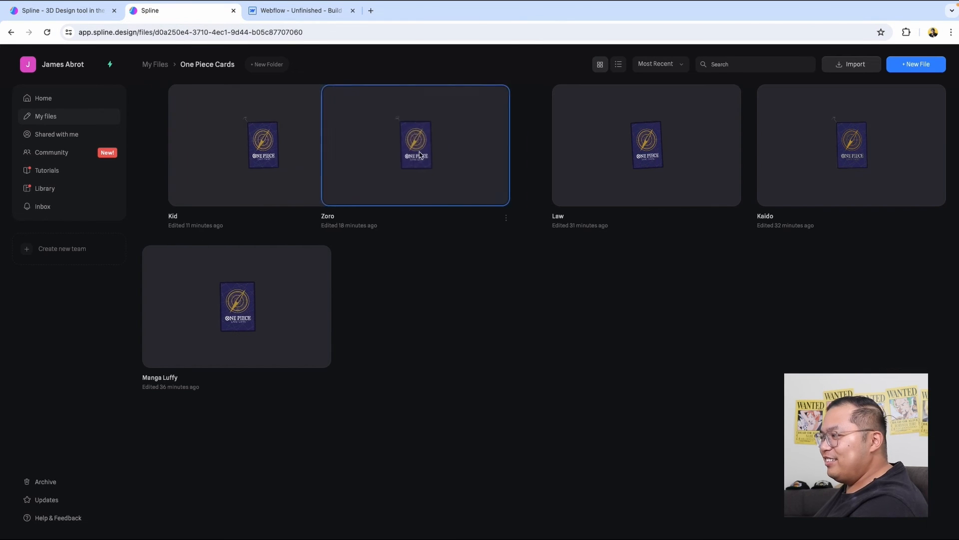
pyautogui.click(652, 179)
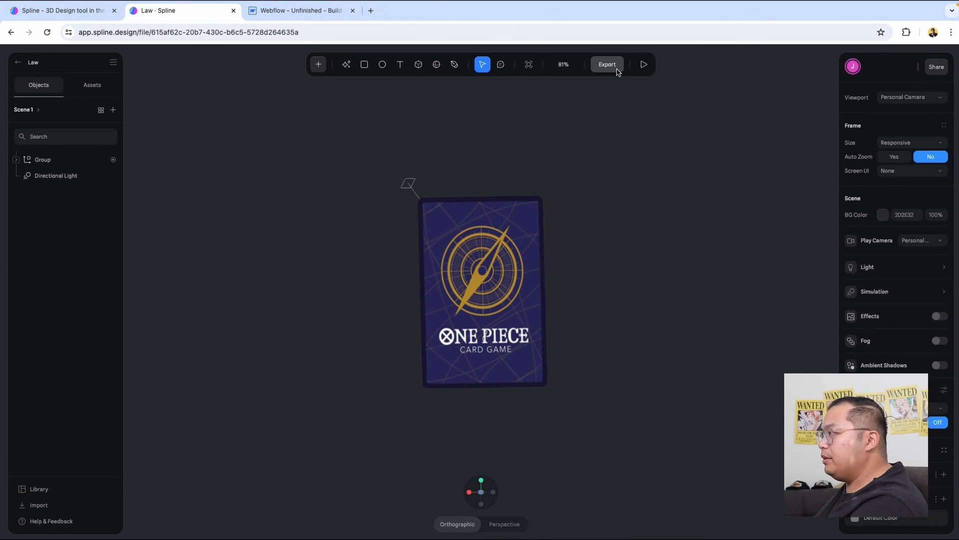
pyautogui.click(616, 70)
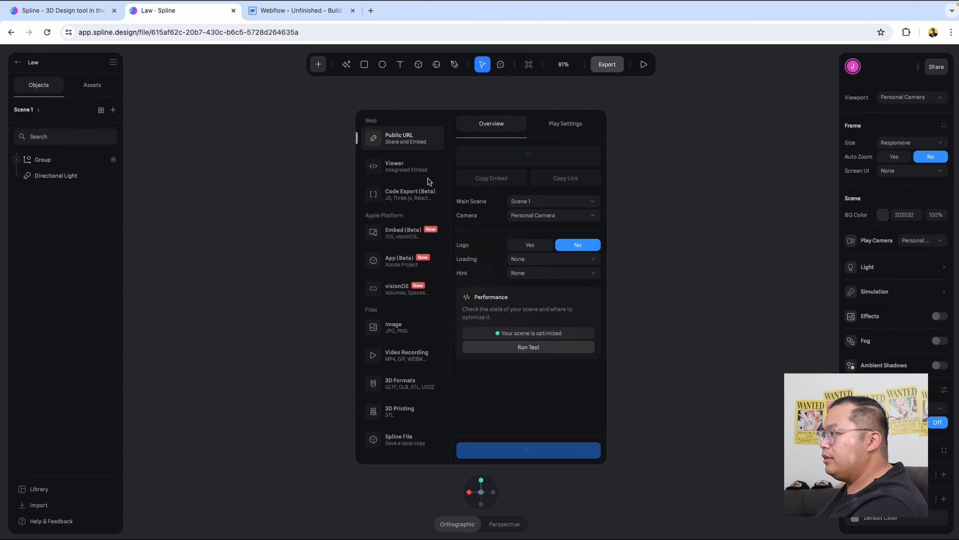
pyautogui.click(428, 178)
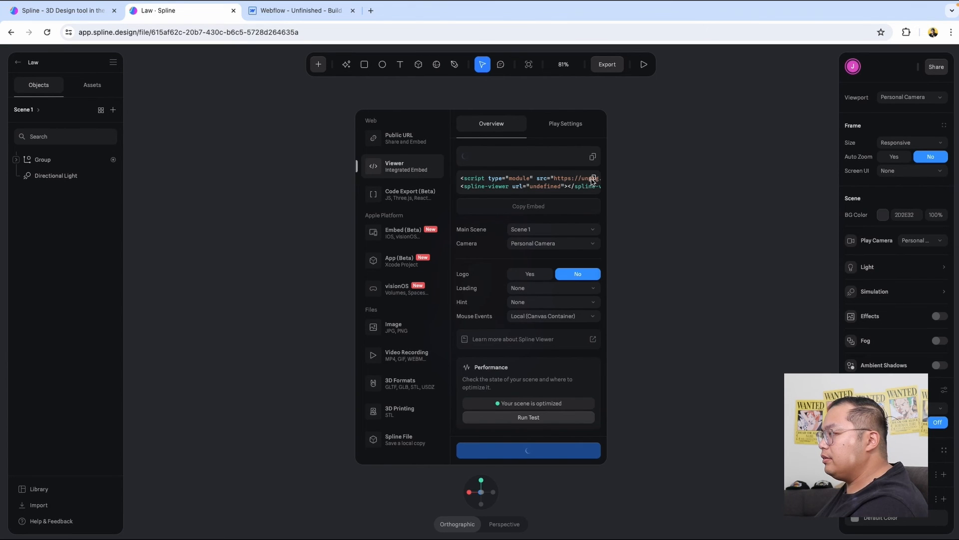
# Step: Hide the viewer's BG color, set Page Scroll, Orbit, Pan and Soft Orbit to No and Cursor to None, and update the viewer
pyautogui.click(566, 124)
pyautogui.click(577, 243)
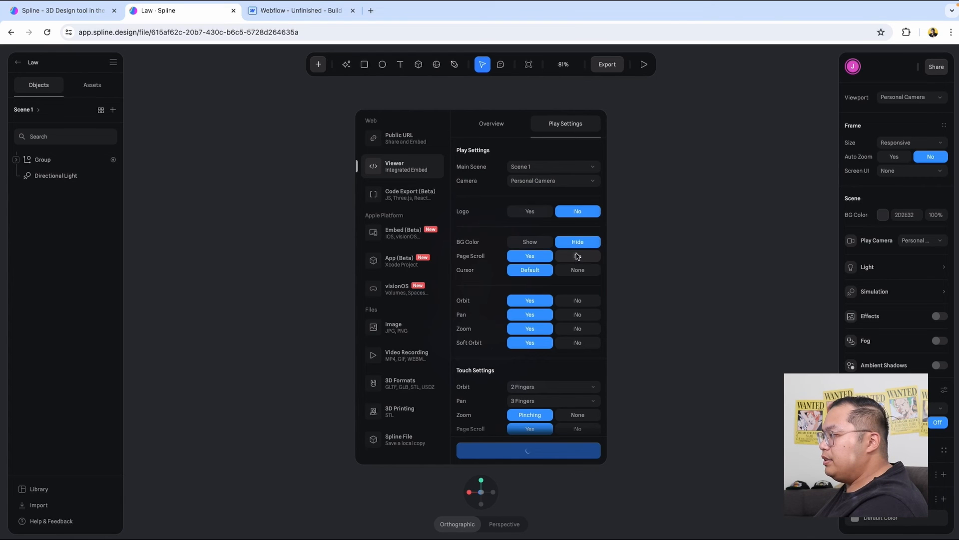
pyautogui.click(574, 255)
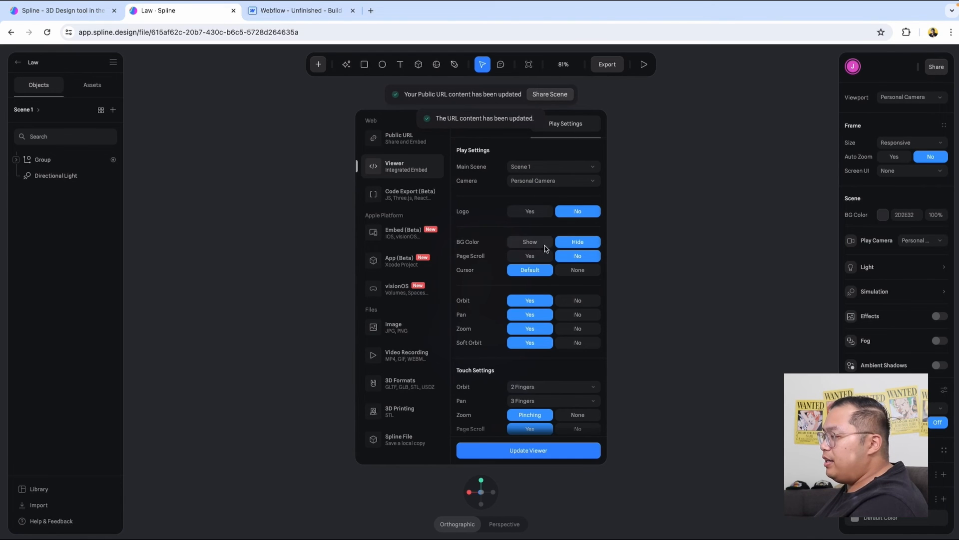
pyautogui.click(585, 301)
pyautogui.click(577, 270)
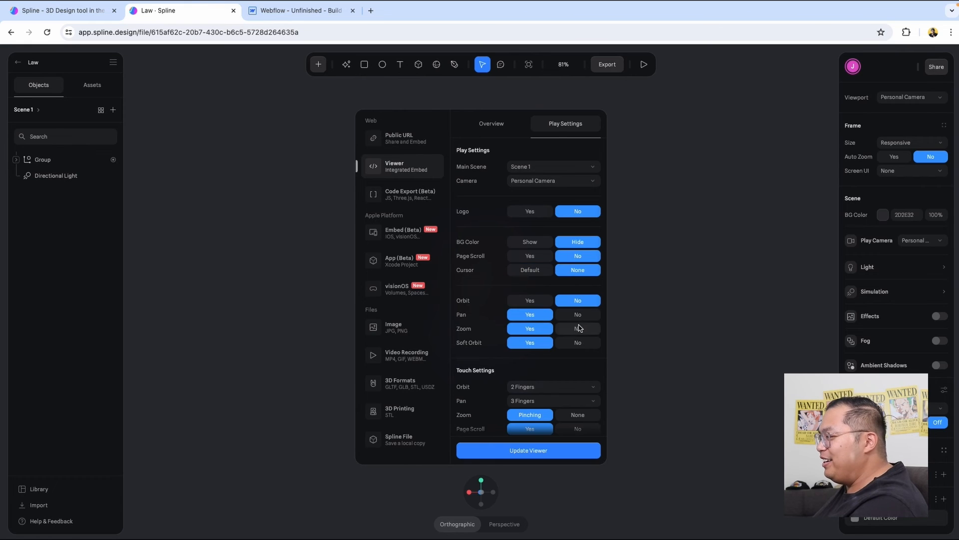
pyautogui.click(576, 315)
pyautogui.click(579, 343)
pyautogui.click(576, 452)
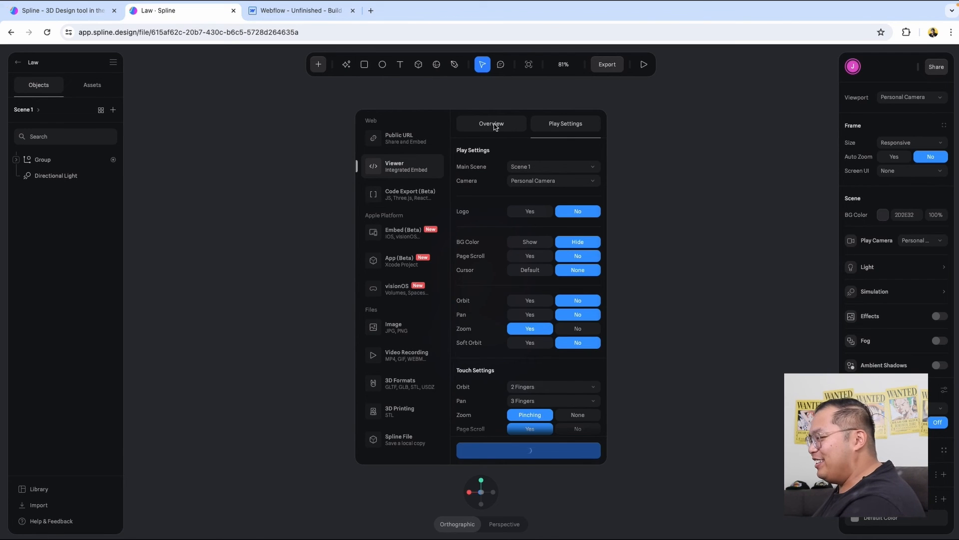
pyautogui.click(494, 125)
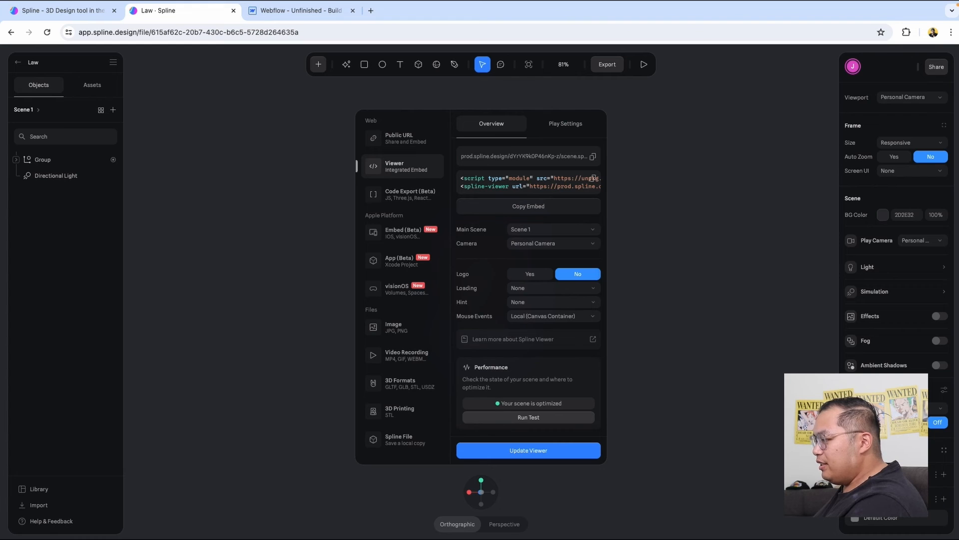
pyautogui.click(423, 529)
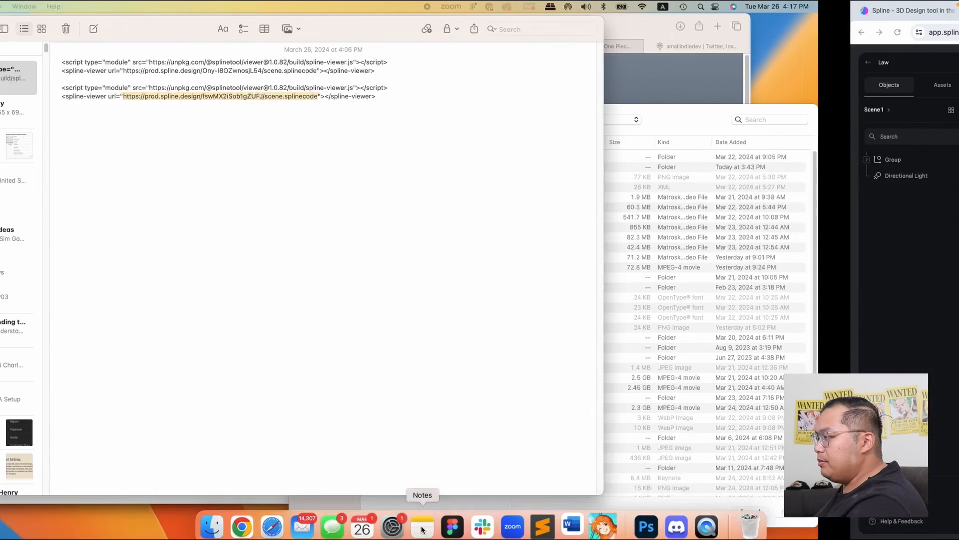
pyautogui.click(528, 112)
pyautogui.press('Return')
pyautogui.press('Return')
pyautogui.press('super+v')
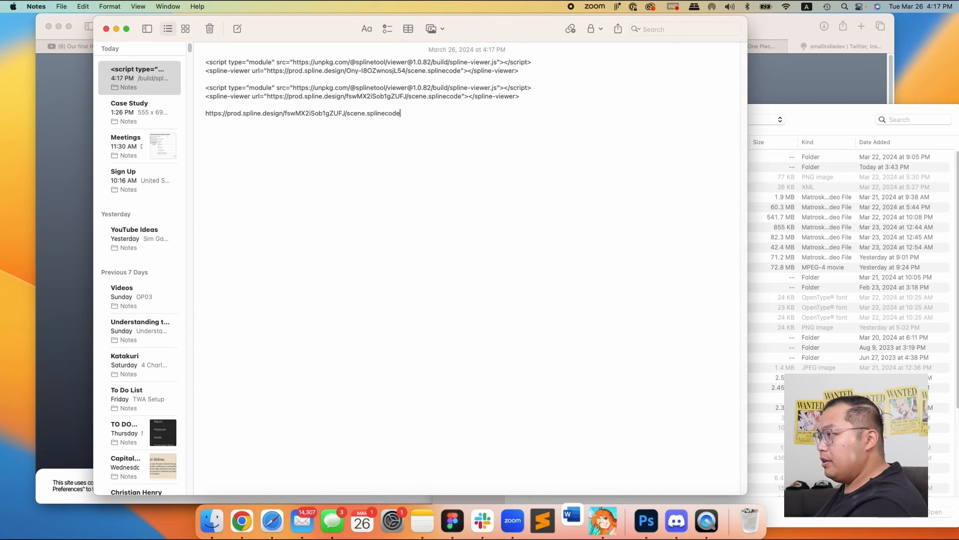
pyautogui.press('super+z')
pyautogui.click(773, 85)
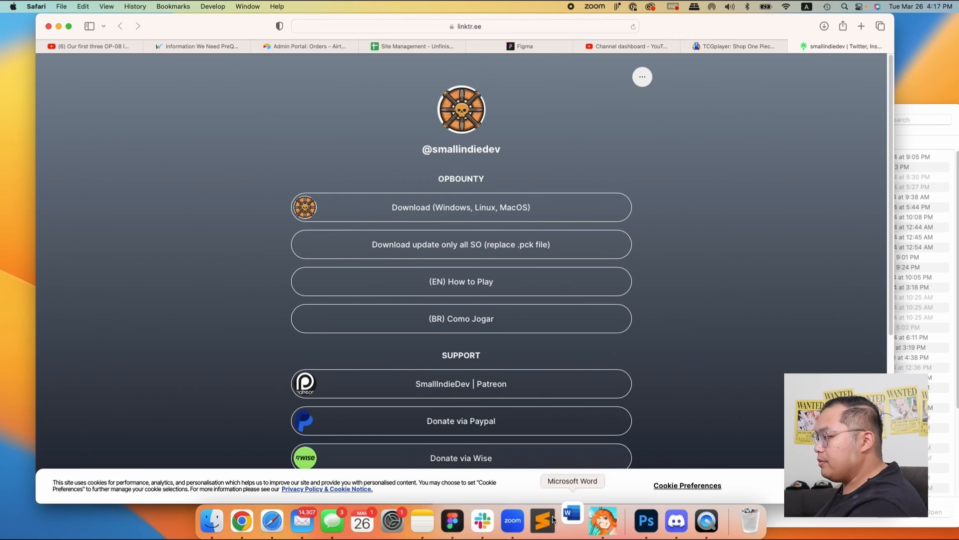
pyautogui.click(242, 520)
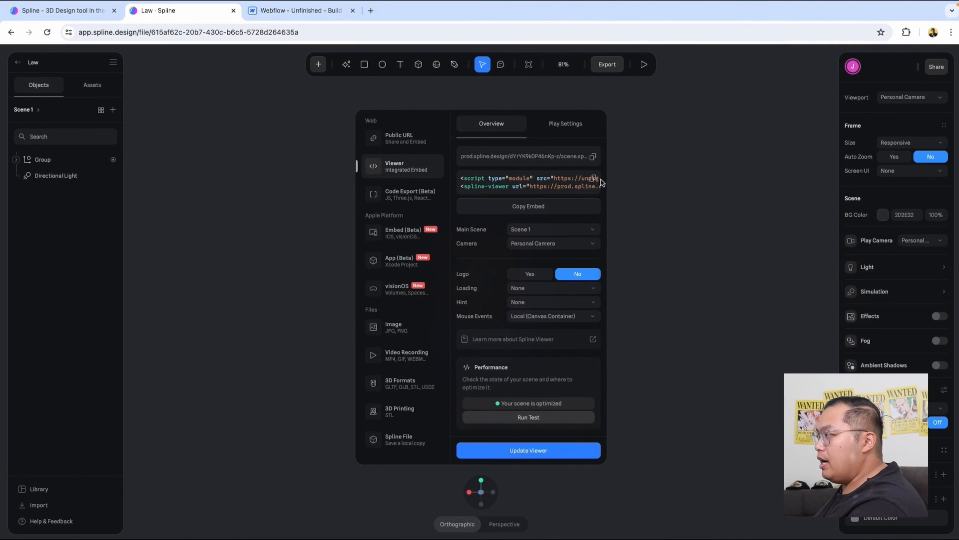
# Step: Copy the Law viewer embed code into Notes below the existing snippets, and copy only its scene.splinecode URL
pyautogui.click(594, 178)
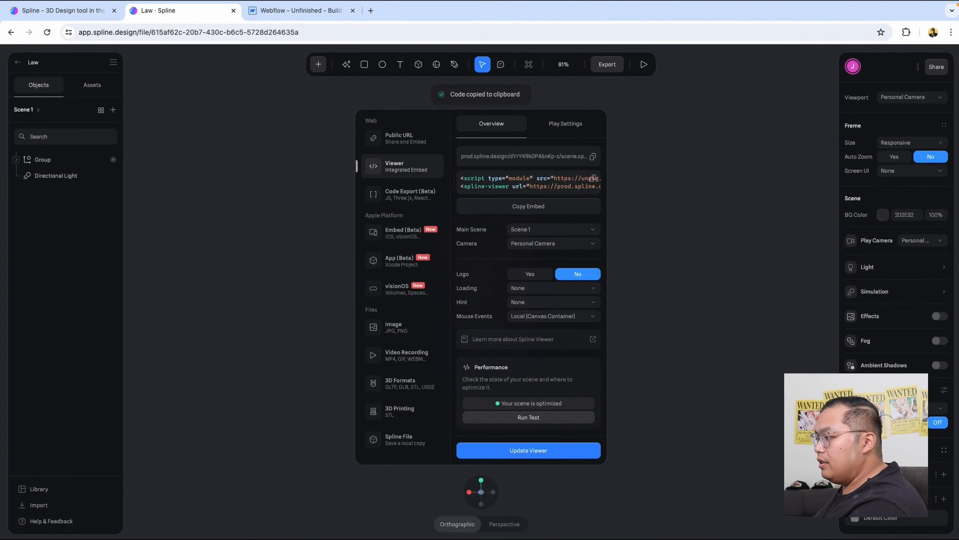
pyautogui.click(422, 521)
pyautogui.click(550, 95)
pyautogui.press('Return')
pyautogui.press('Return')
pyautogui.press('super+v')
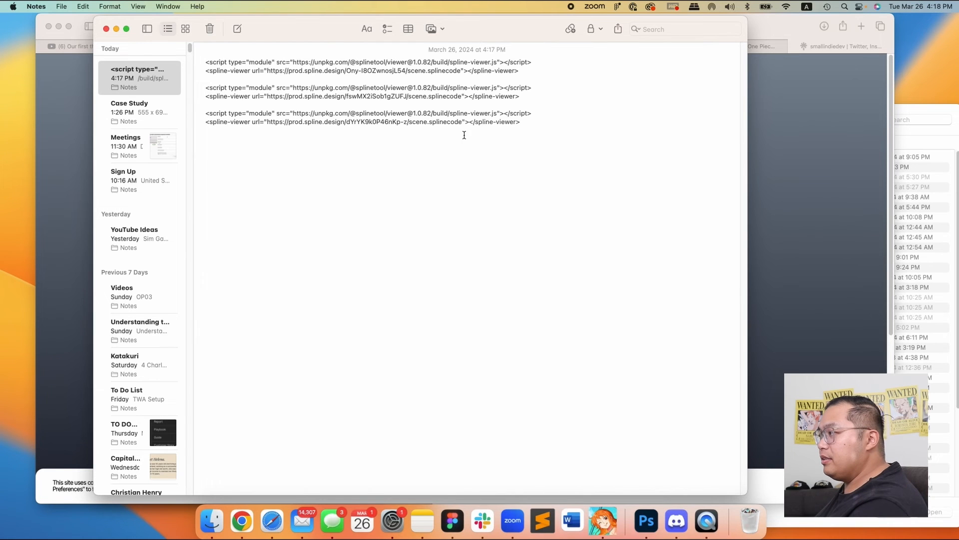
pyautogui.moveTo(462, 122); pyautogui.dragTo(267, 122)
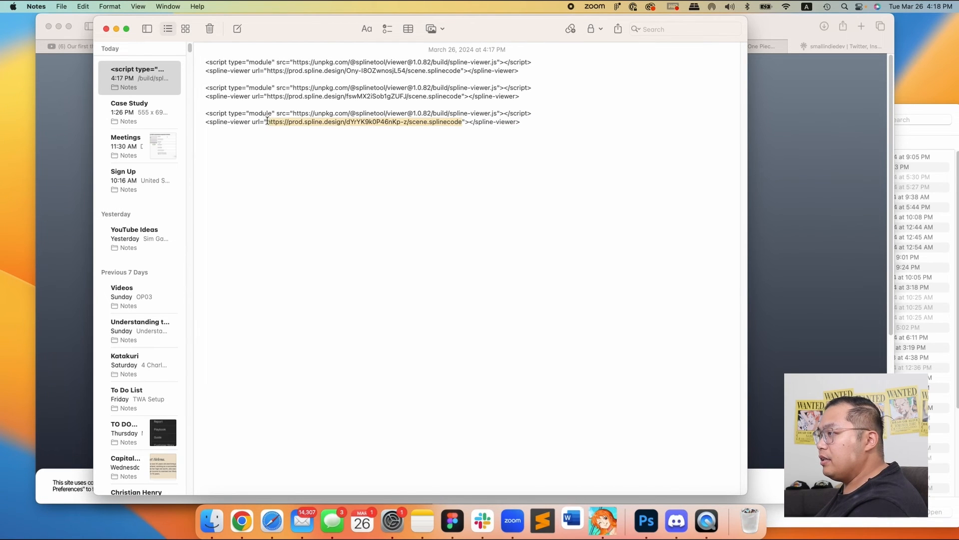
# Step: In Webflow, enter the copied Spline scene URL as the Law item's 3D Slug and create the item
pyautogui.click(281, 534)
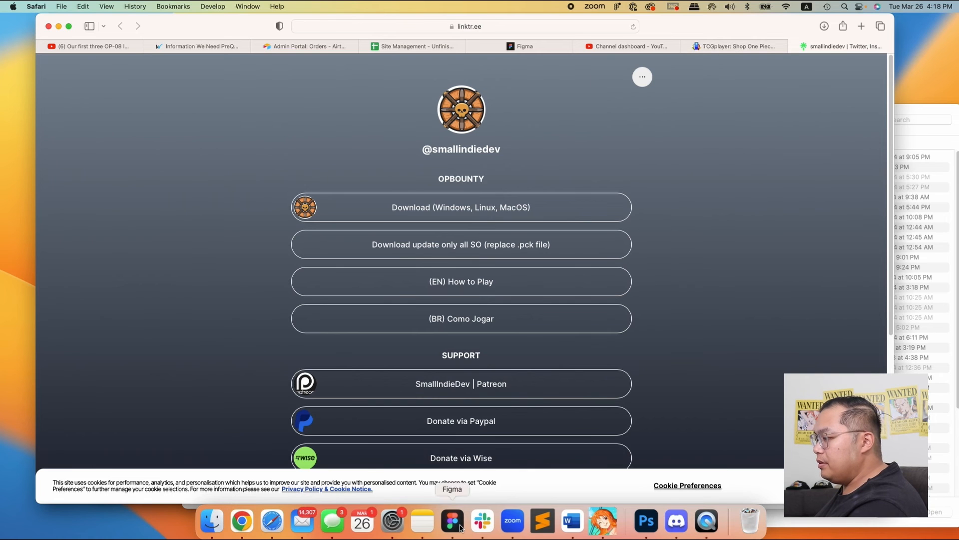
pyautogui.click(241, 520)
pyautogui.click(303, 14)
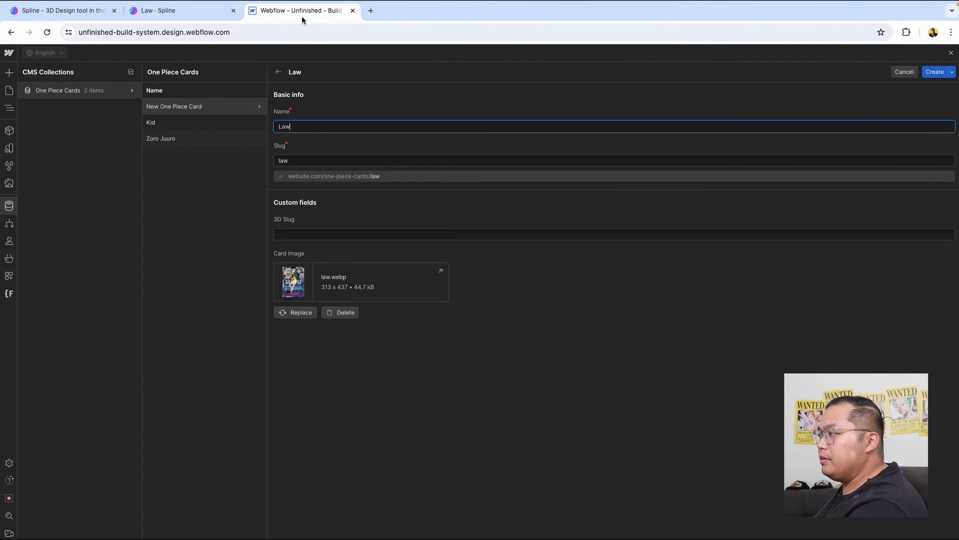
pyautogui.click(312, 235)
pyautogui.hotkey('ctrl', 'v')
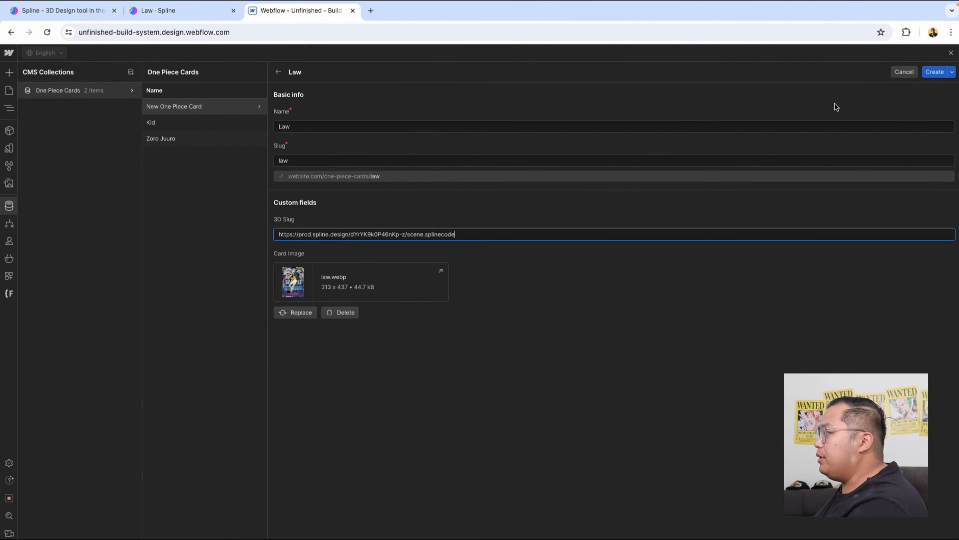
pyautogui.click(933, 73)
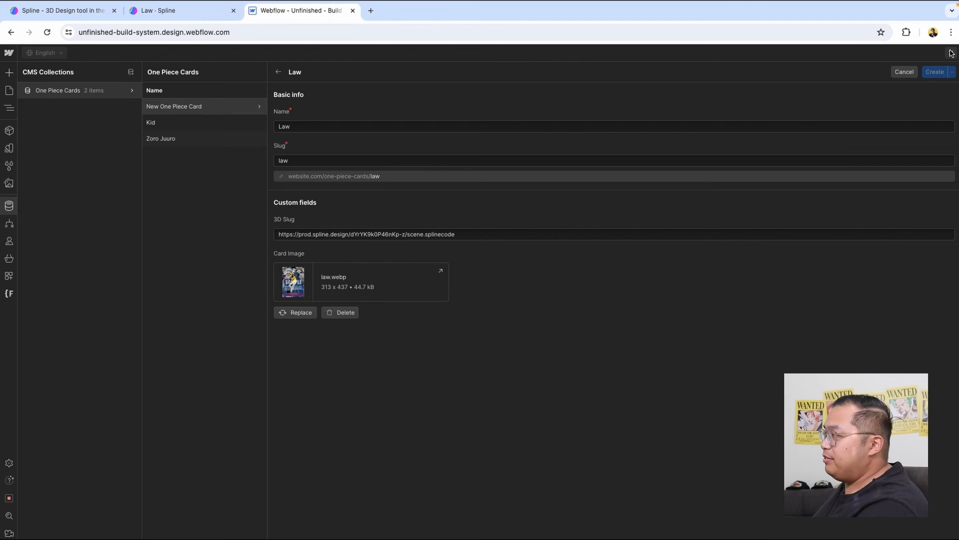
# Step: Close the CMS collections, publish the site to the unfinished-build-system.webflow.io staging domain, and open the live site
pyautogui.click(951, 53)
pyautogui.click(951, 53)
pyautogui.click(930, 52)
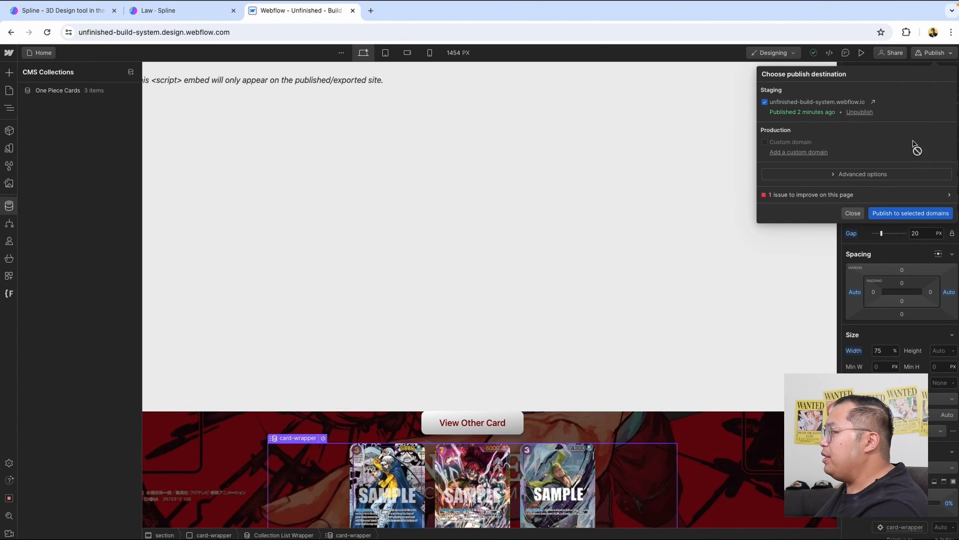
pyautogui.click(900, 218)
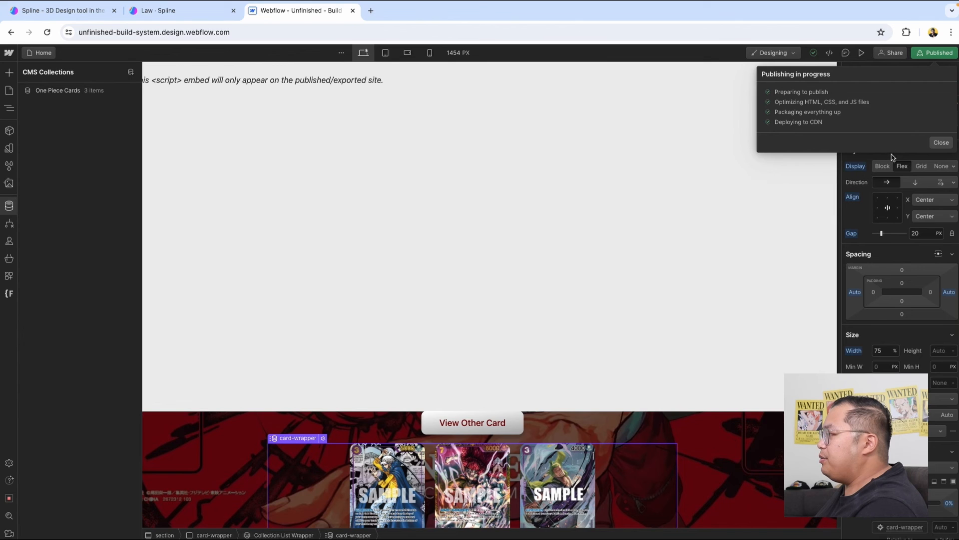
pyautogui.click(875, 101)
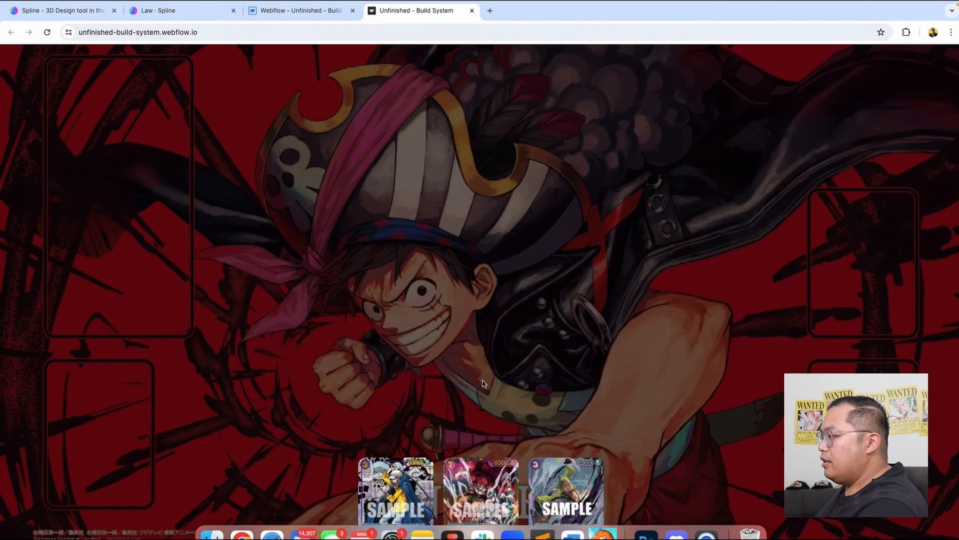
# Step: Test the Kid, Law and Zoro cards on the live page, resetting with View Other Card after each one
pyautogui.click(490, 480)
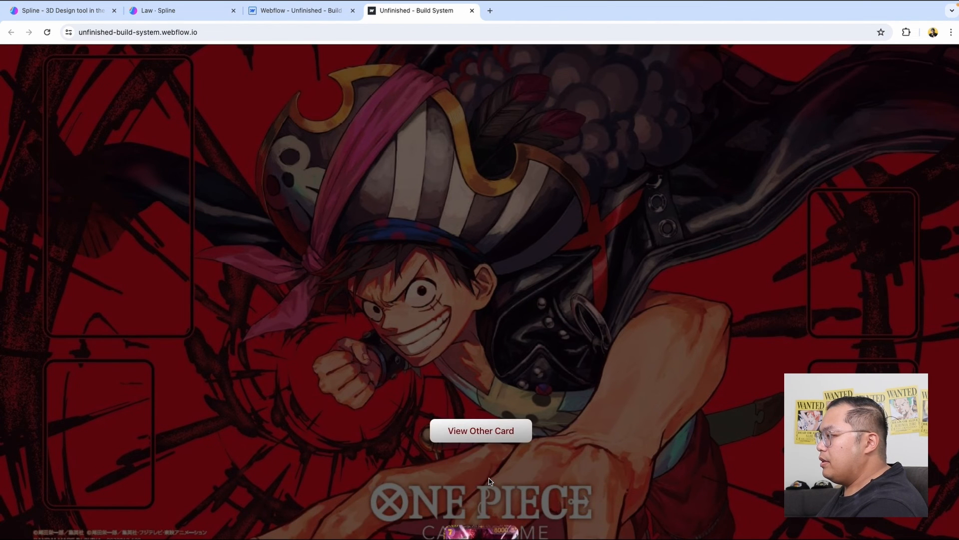
pyautogui.click(494, 429)
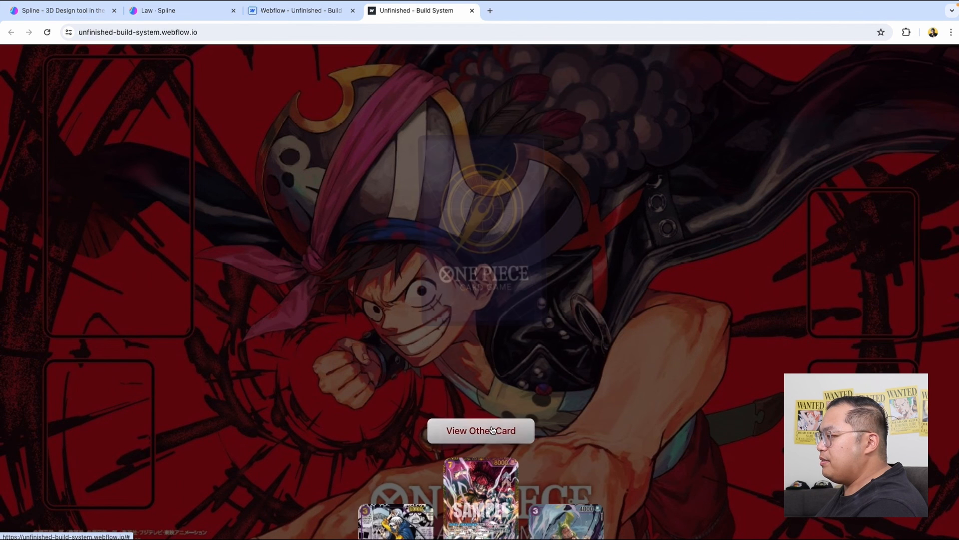
pyautogui.click(387, 490)
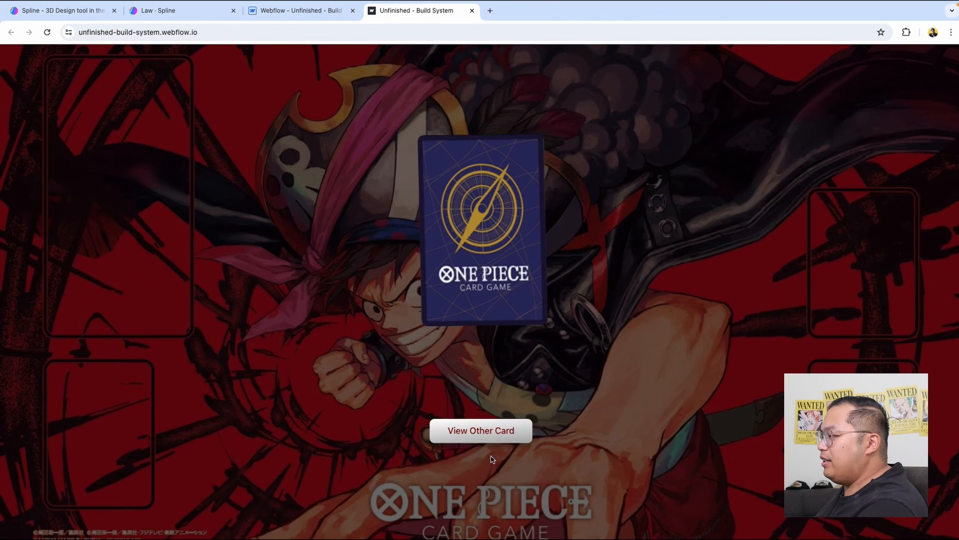
pyautogui.click(493, 432)
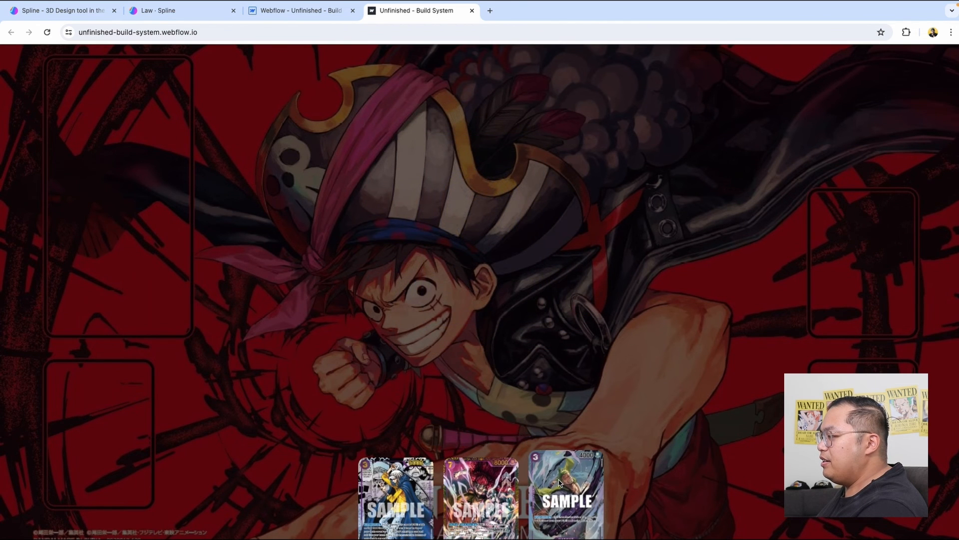
pyautogui.click(566, 497)
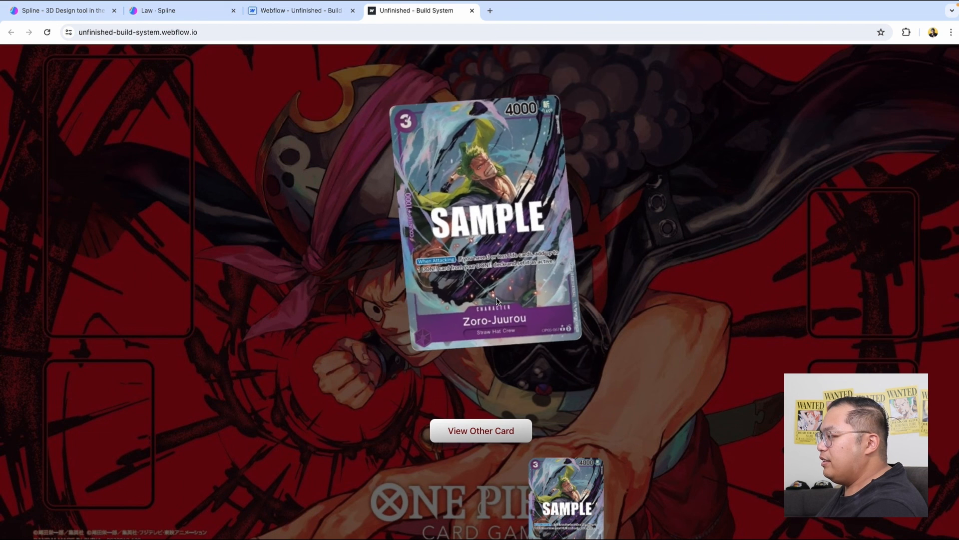
pyautogui.click(504, 440)
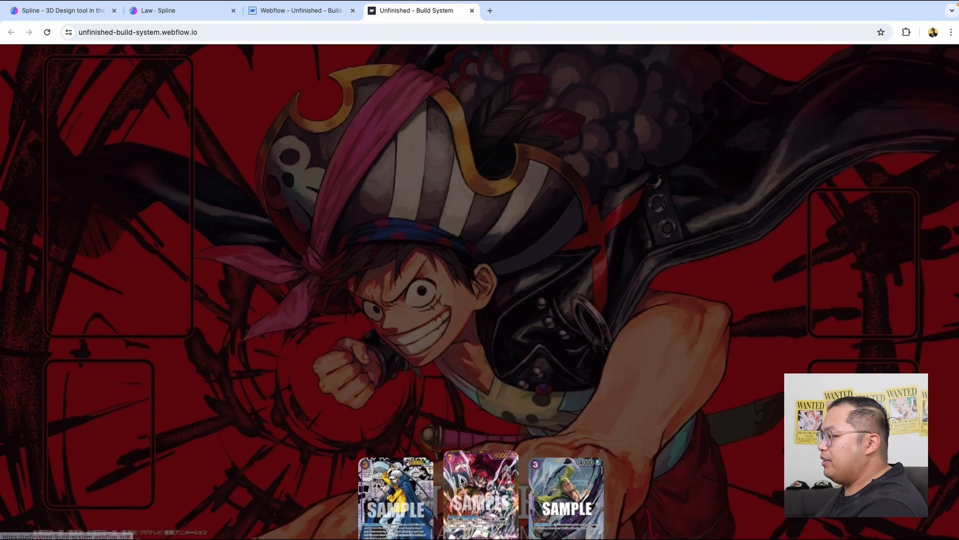
pyautogui.click(480, 467)
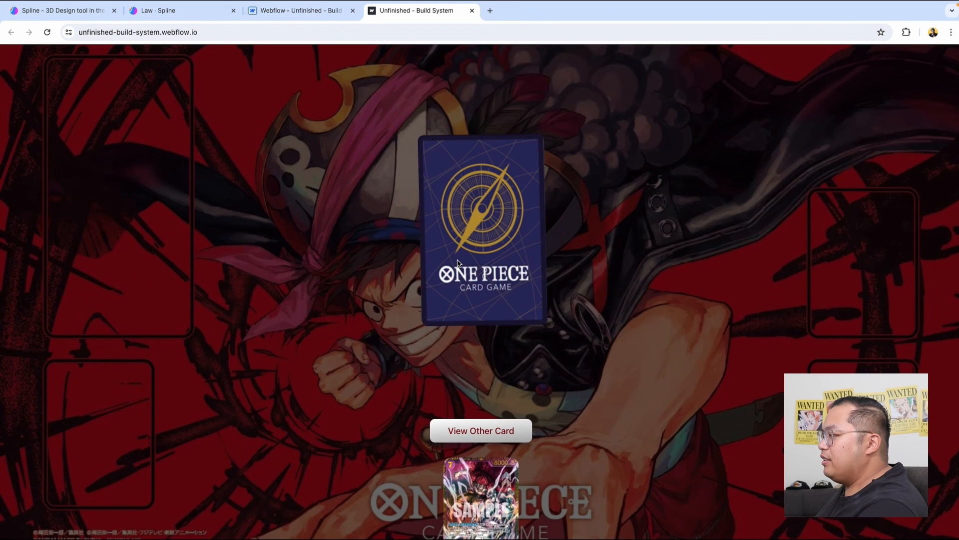
pyautogui.click(505, 431)
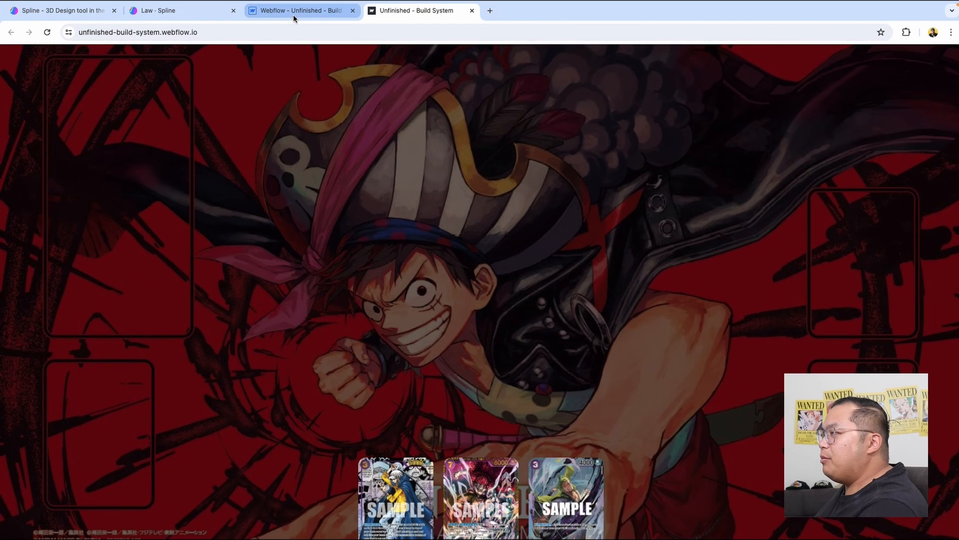
# Step: In Spline, set the Law viewer's Cursor to Default and update the viewer
pyautogui.click(195, 10)
pyautogui.click(578, 128)
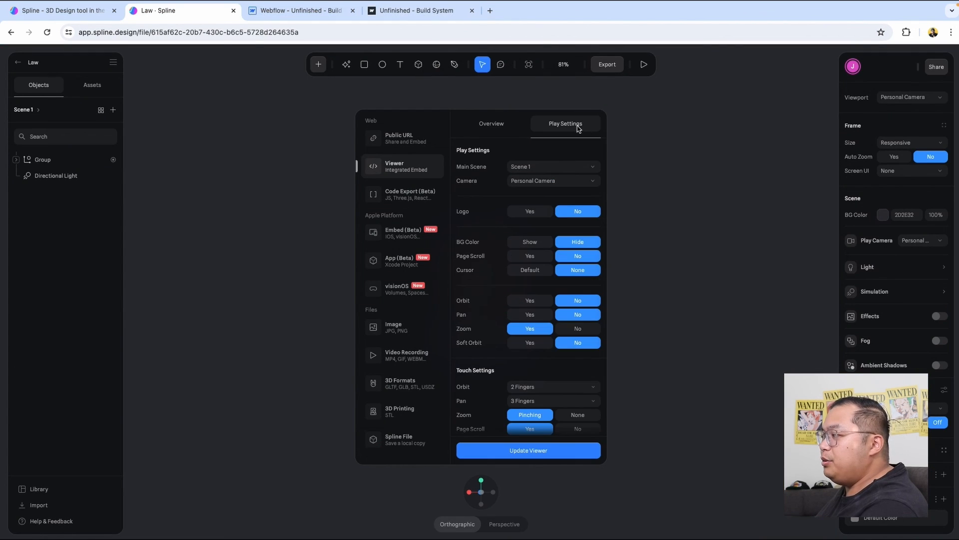
pyautogui.click(540, 273)
pyautogui.click(580, 451)
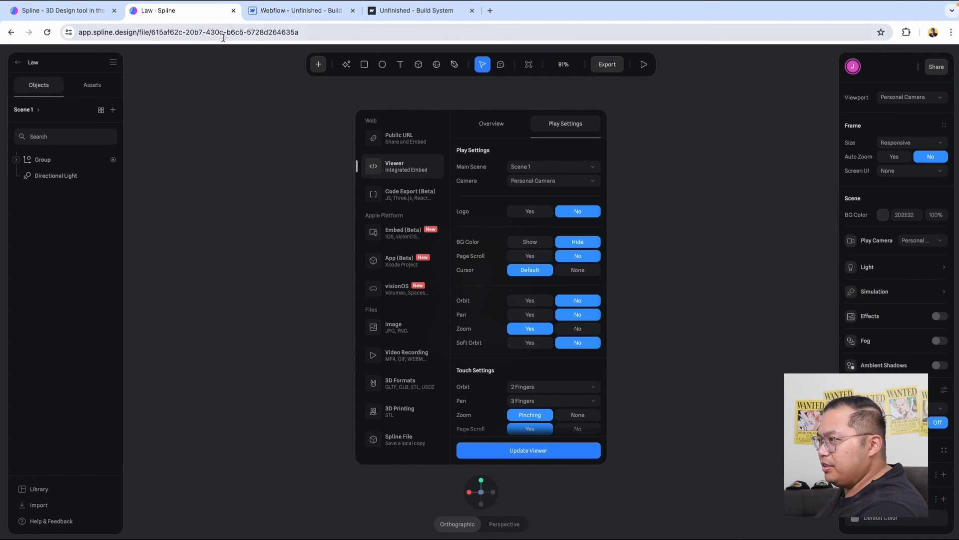
# Step: Return to the One Piece Cards folder, open the Manga Luffy file and bring up its Viewer export
pyautogui.click(18, 65)
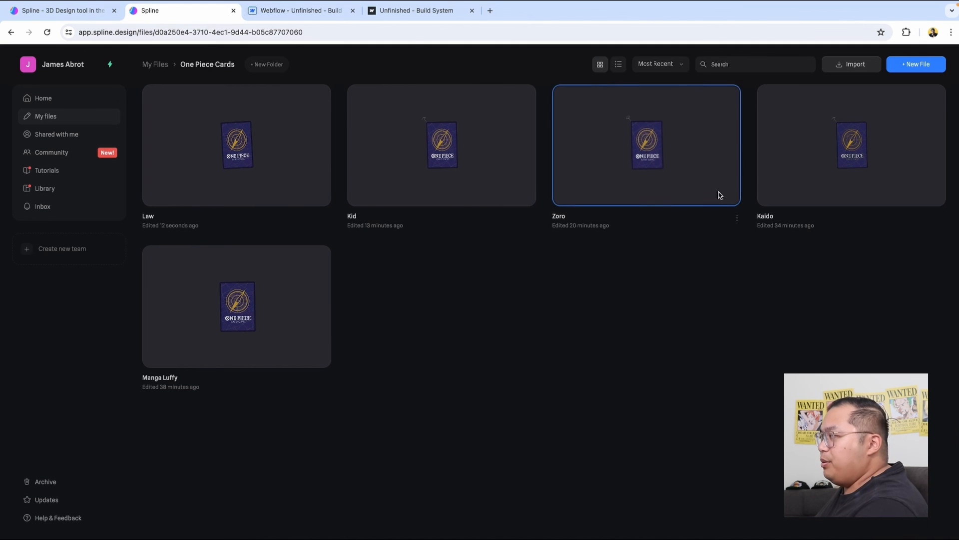
pyautogui.click(255, 342)
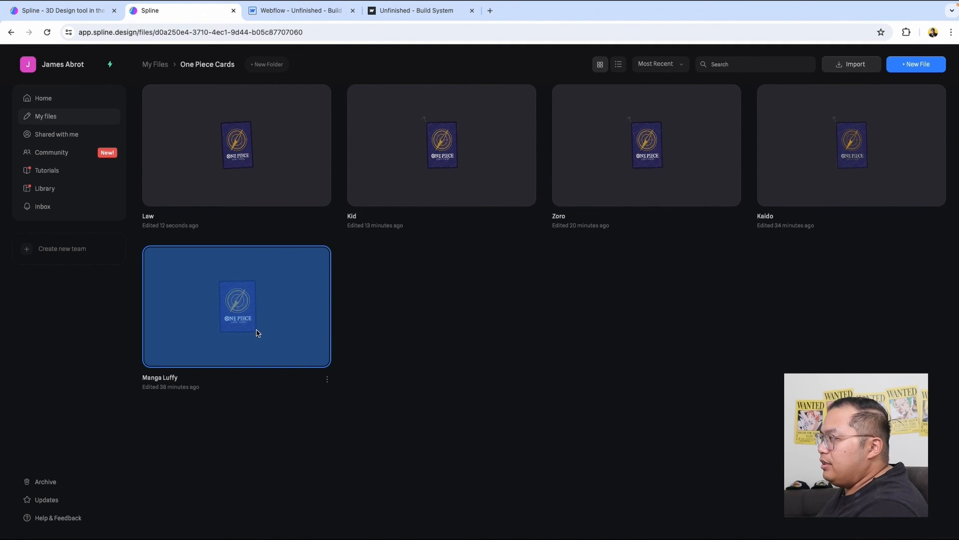
pyautogui.doubleClick(242, 325)
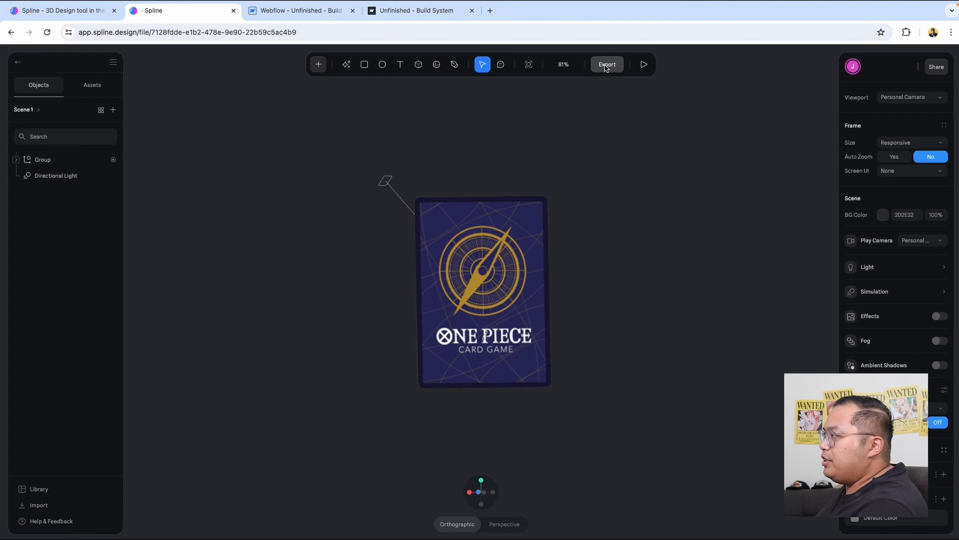
pyautogui.click(607, 65)
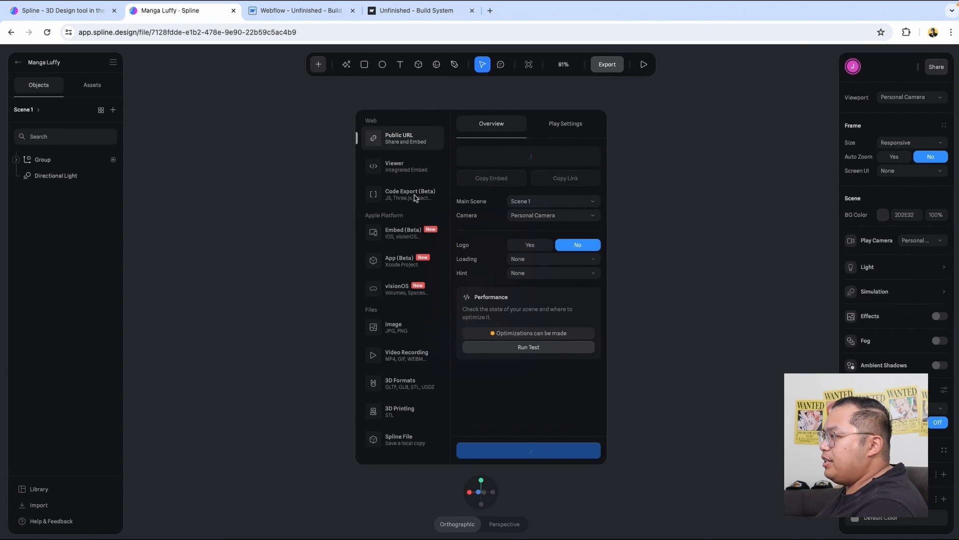
pyautogui.click(399, 166)
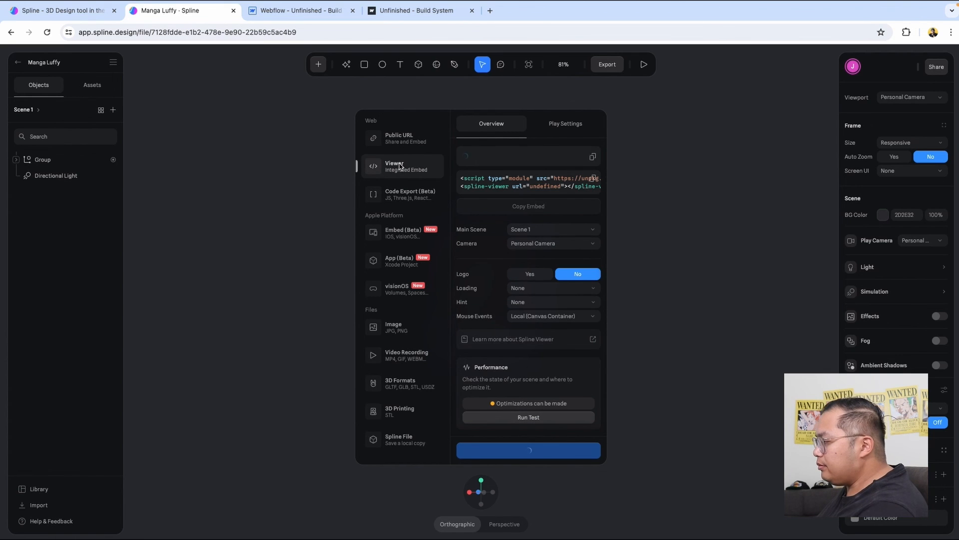
# Step: Hide the Manga Luffy viewer's BG color, set Page Scroll, Orbit, Pan and Soft Orbit to No, and update the viewer
pyautogui.click(571, 129)
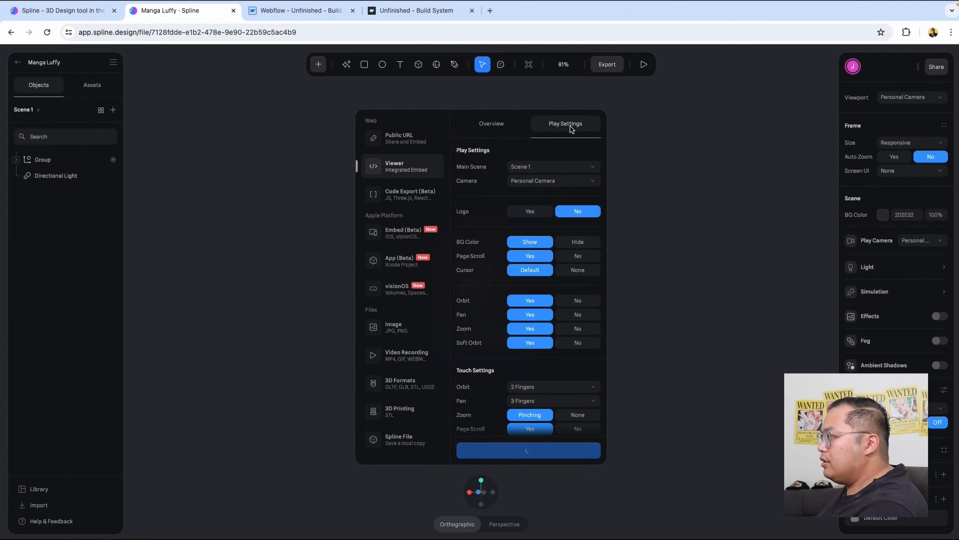
pyautogui.click(583, 241)
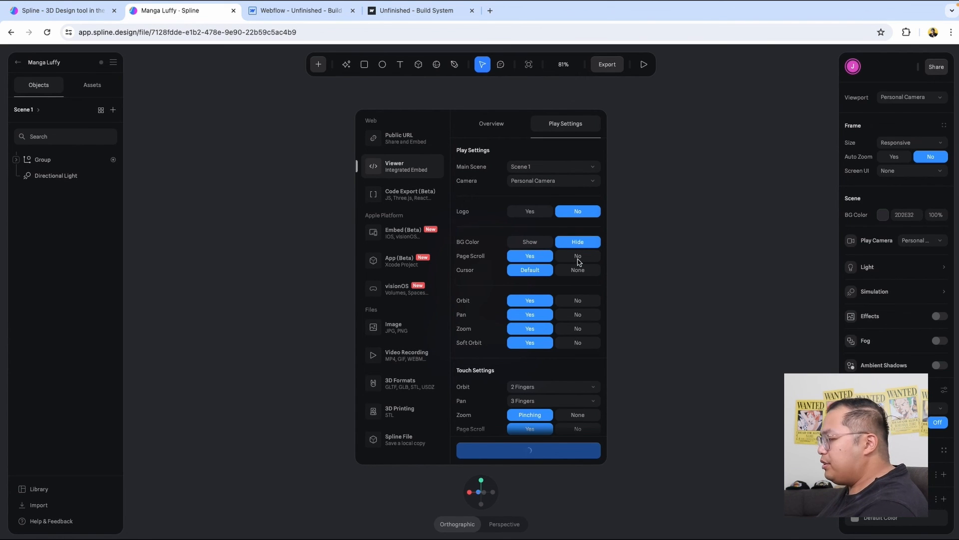
pyautogui.click(582, 301)
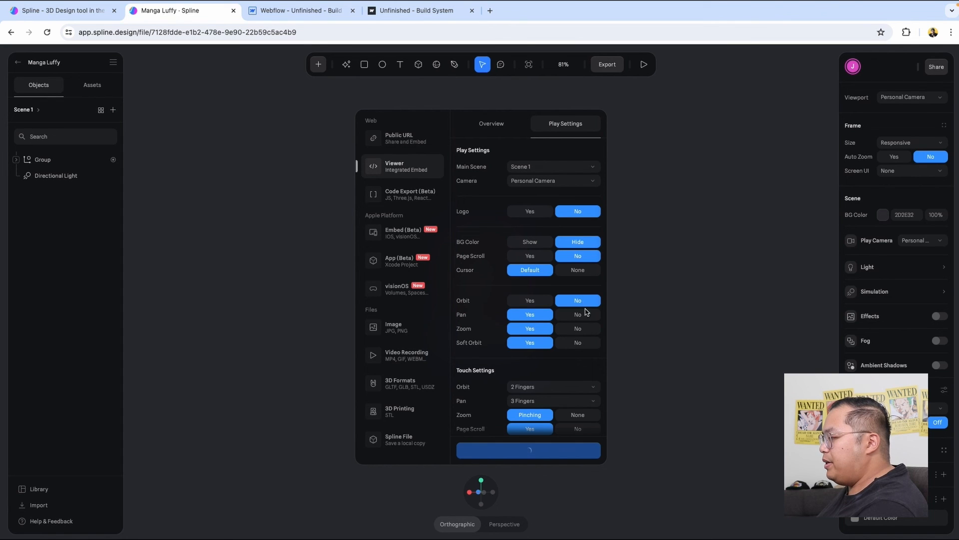
pyautogui.click(576, 315)
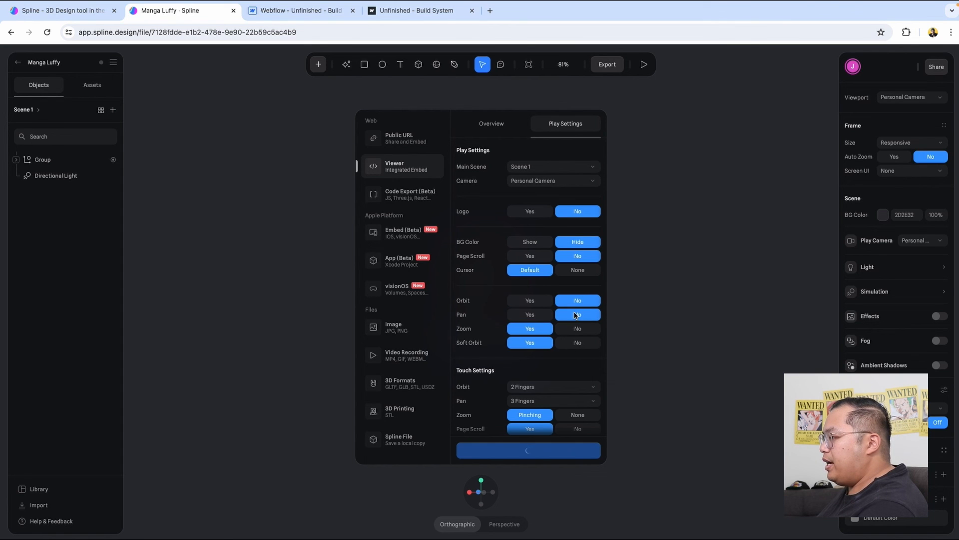
pyautogui.click(575, 343)
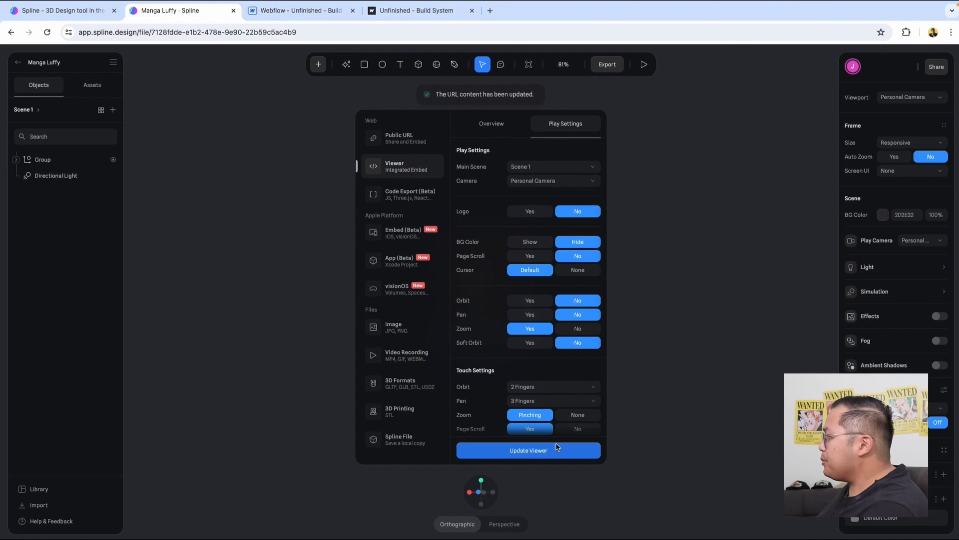
pyautogui.click(552, 453)
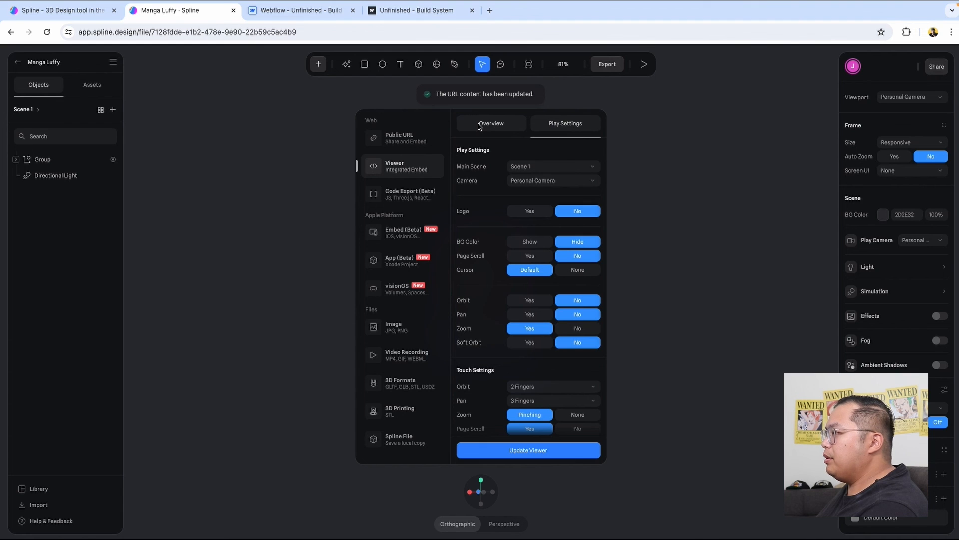
# Step: Copy the Manga Luffy viewer embed code into Notes below the existing snippets, and copy only its scene.splinecode URL
pyautogui.click(508, 129)
pyautogui.click(594, 180)
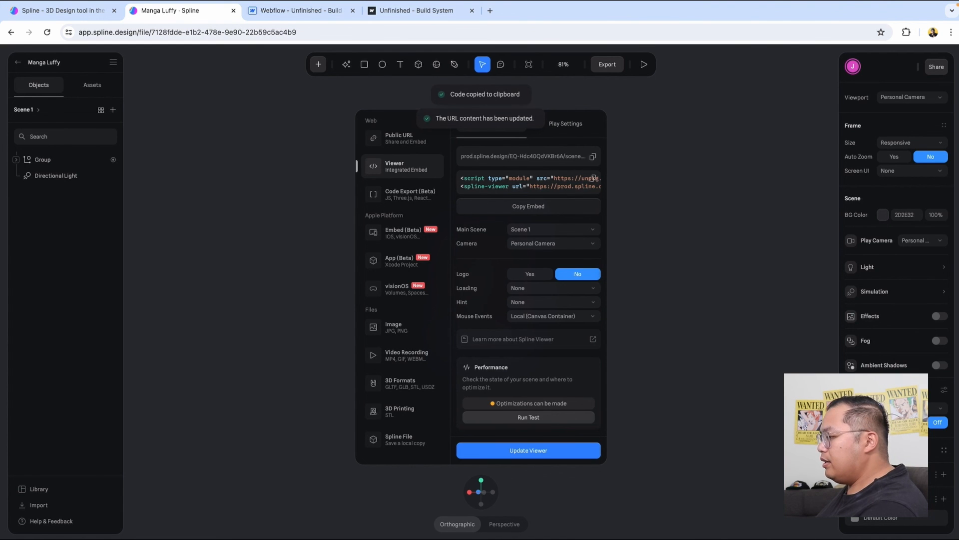
pyautogui.moveTo(457, 533)
pyautogui.click(423, 521)
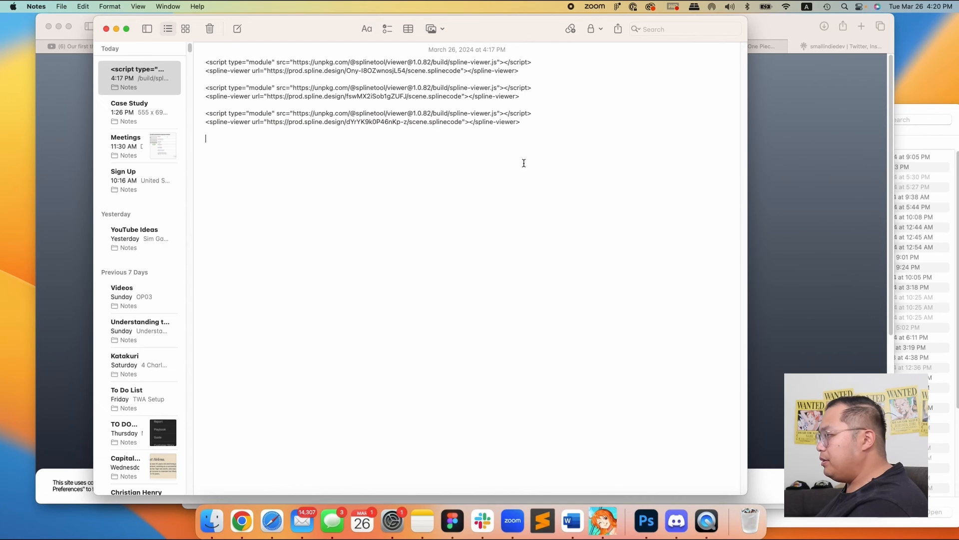
pyautogui.press('super+v')
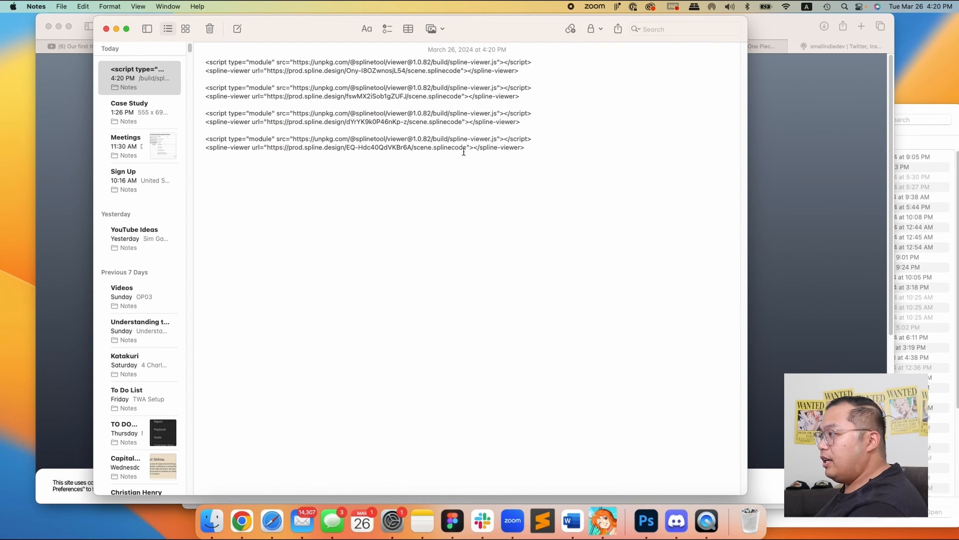
pyautogui.moveTo(466, 148); pyautogui.dragTo(265, 148)
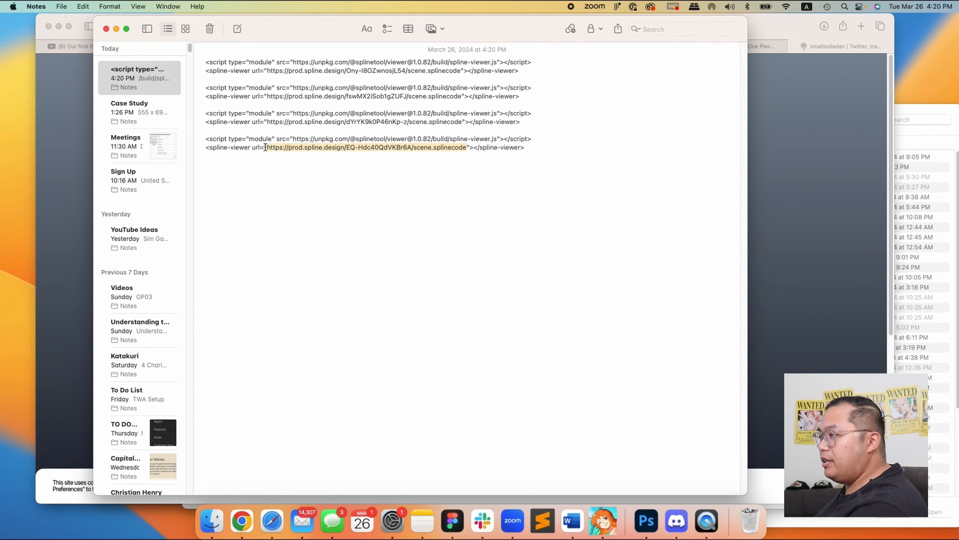
pyautogui.press('super+c')
# Step: Switch to the Webflow designer in Chrome and open the One Piece Cards CMS collection
pyautogui.press('super+Tab')
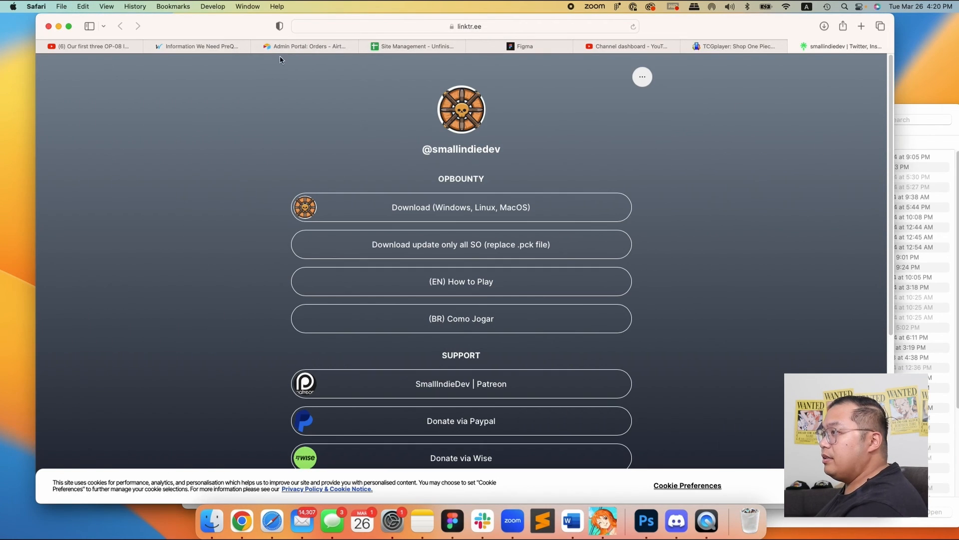
pyautogui.click(241, 521)
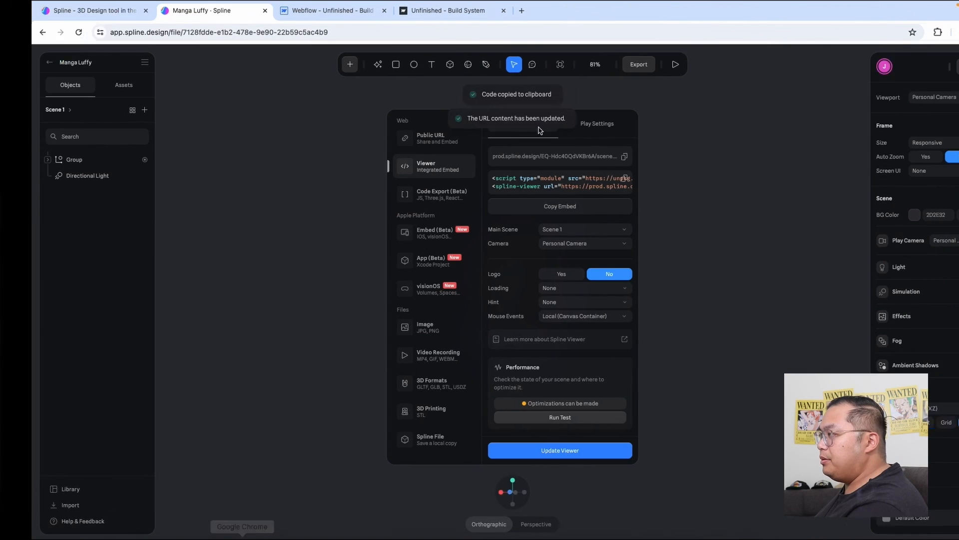
pyautogui.click(339, 18)
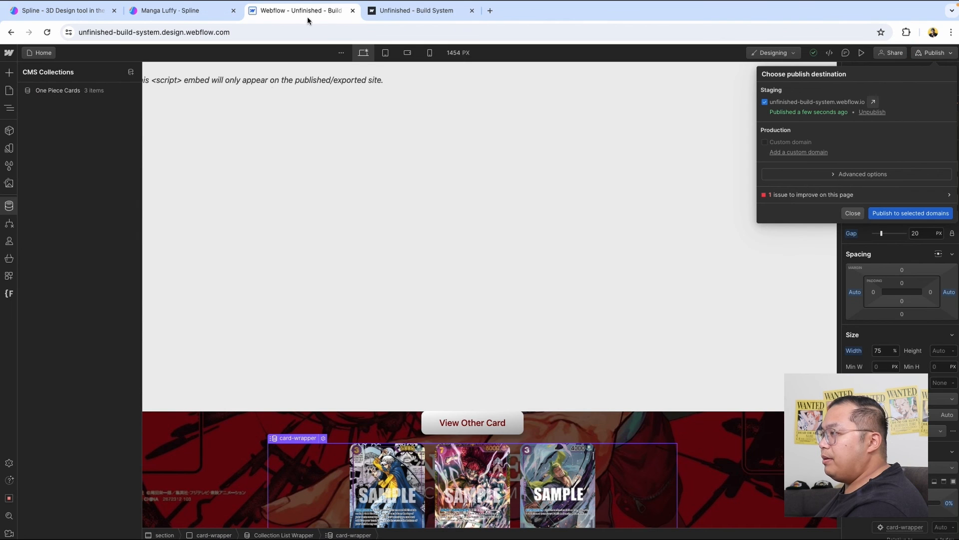
pyautogui.click(6, 208)
pyautogui.click(7, 208)
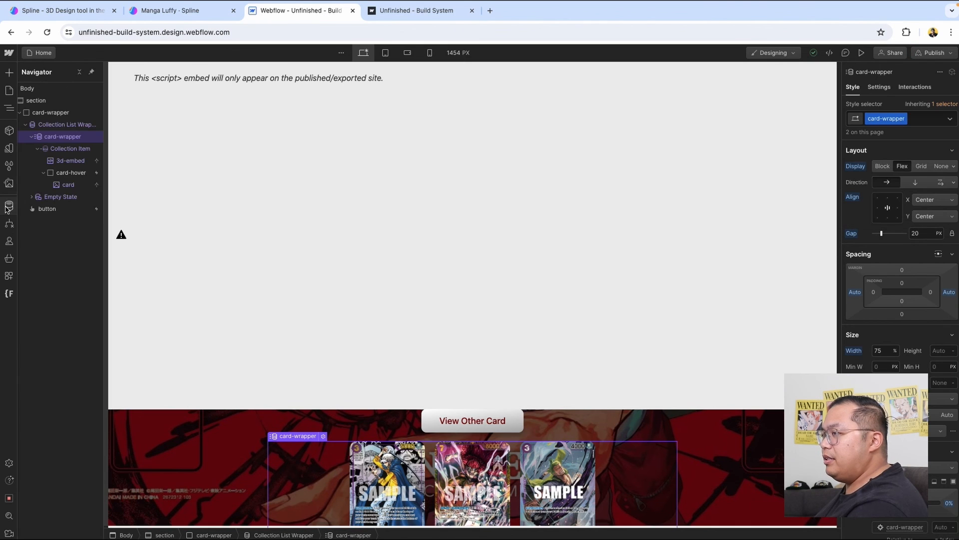
pyautogui.click(12, 210)
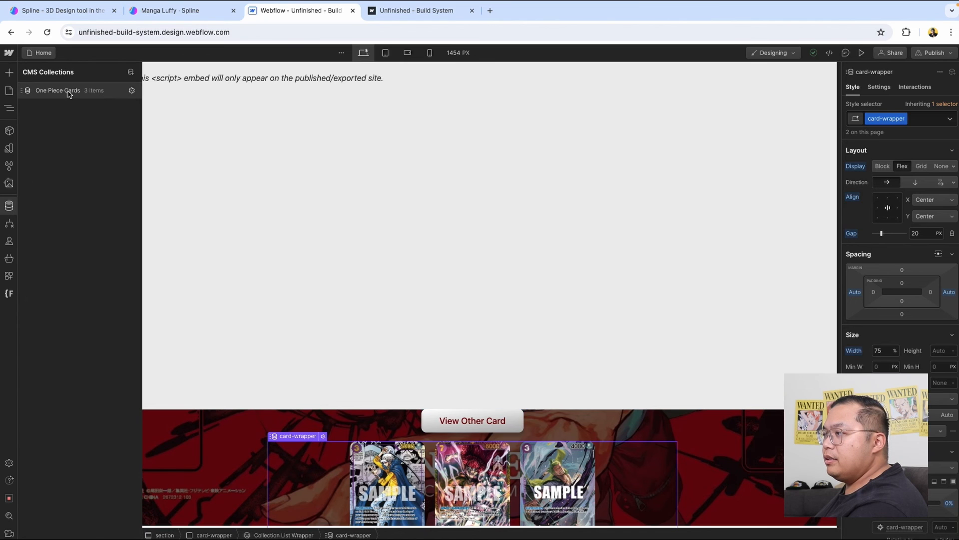
pyautogui.click(70, 91)
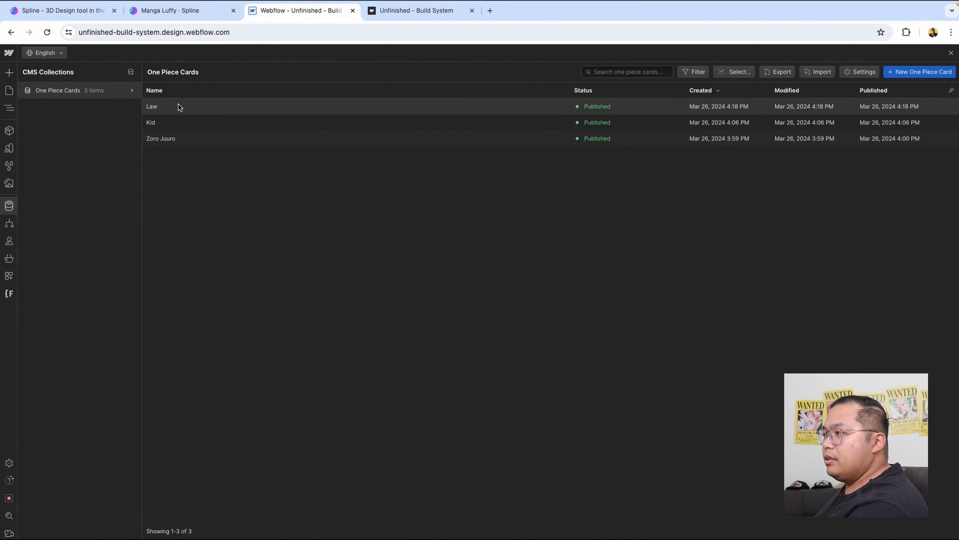
# Step: Try to create a One Piece card named Luffy with the copied scene URL as 3D Slug and 527026.jpg.webp as Card Image
pyautogui.click(913, 73)
pyautogui.click(445, 127)
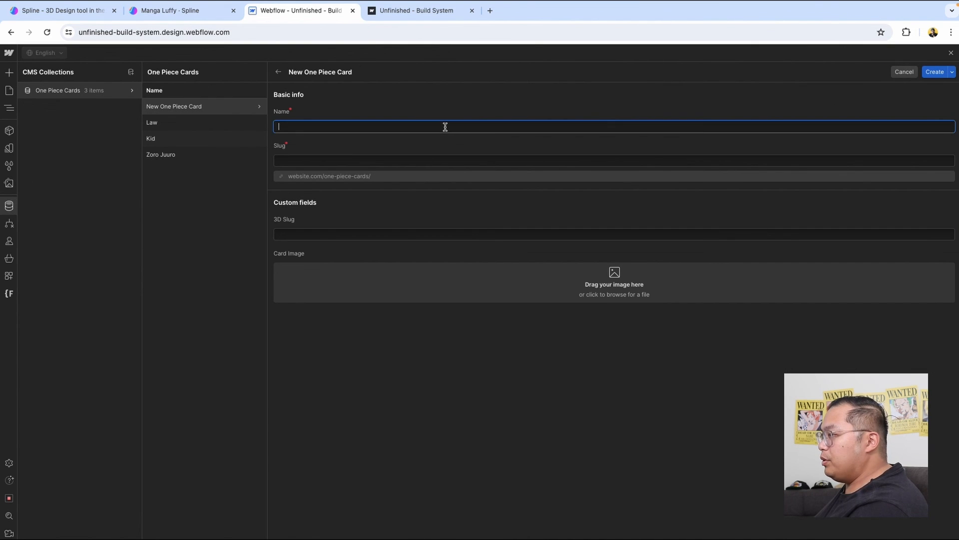
pyautogui.write('Luffy')
pyautogui.click(348, 234)
pyautogui.hotkey('ctrl', 'v')
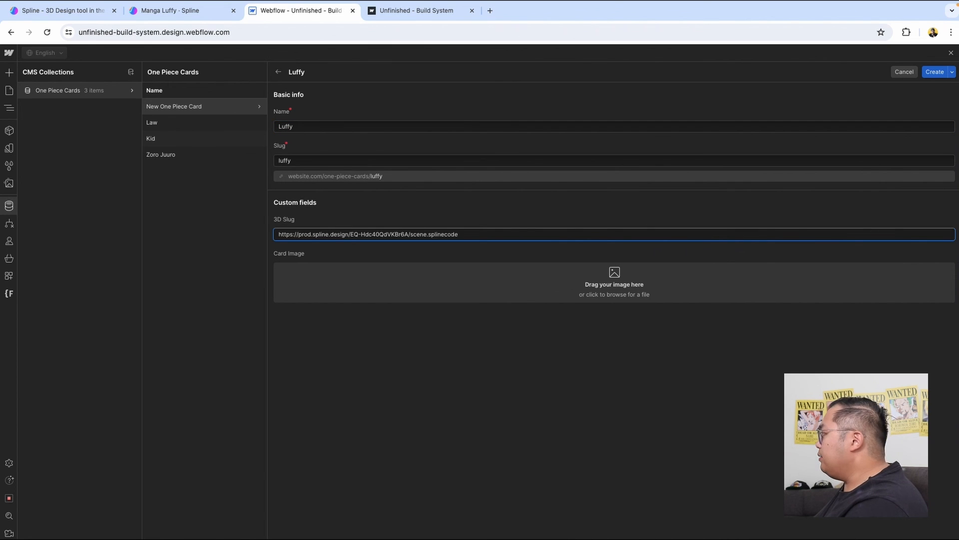
pyautogui.press('super+Tab')
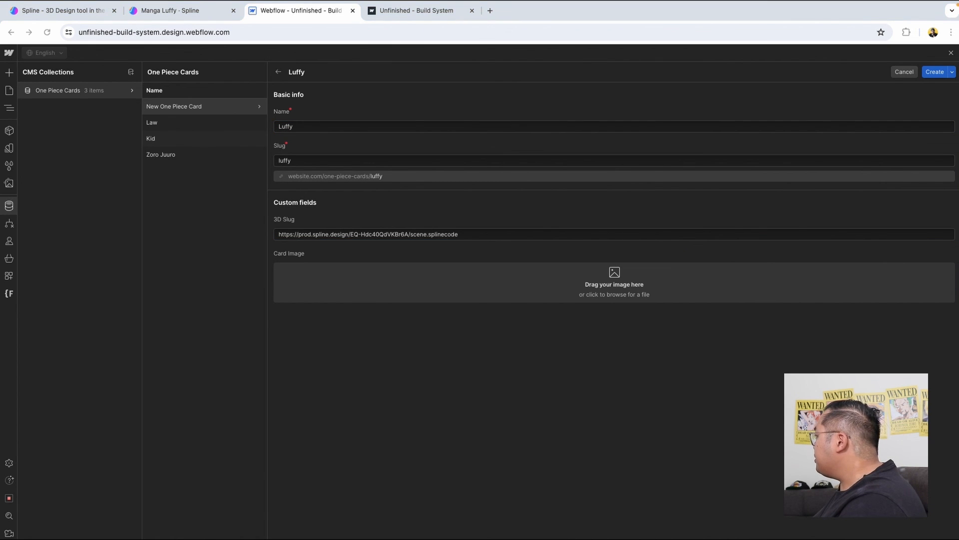
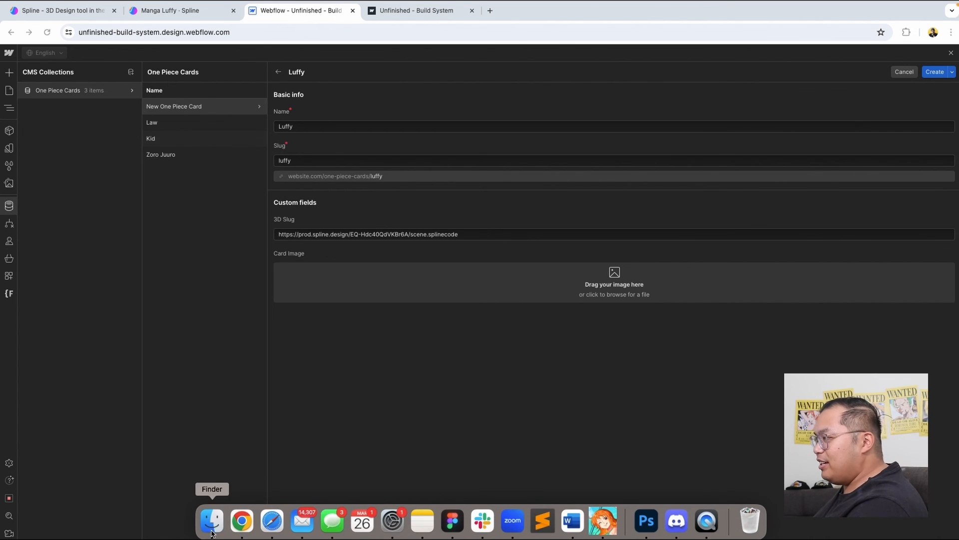
pyautogui.moveTo(513, 250); pyautogui.dragTo(497, 292)
pyautogui.click(931, 74)
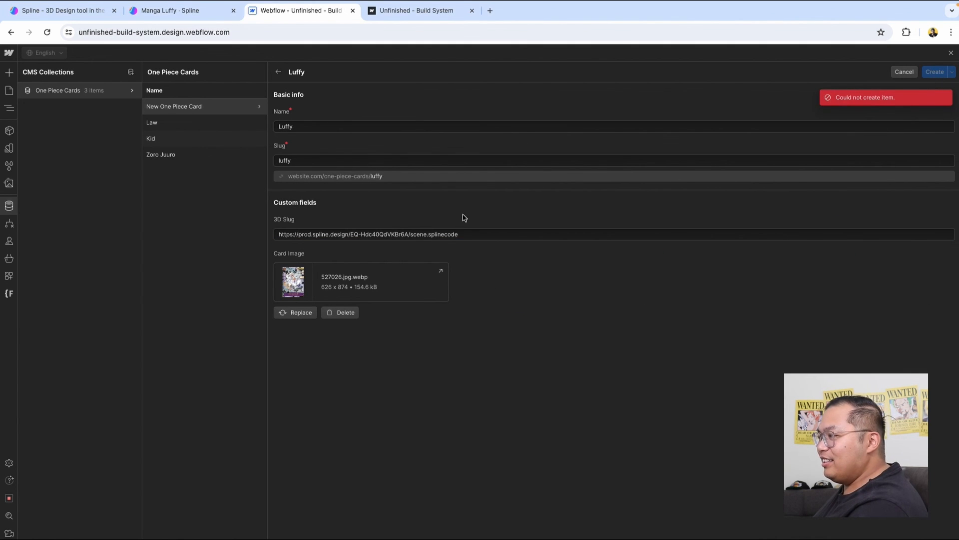
pyautogui.click(516, 233)
pyautogui.click(936, 74)
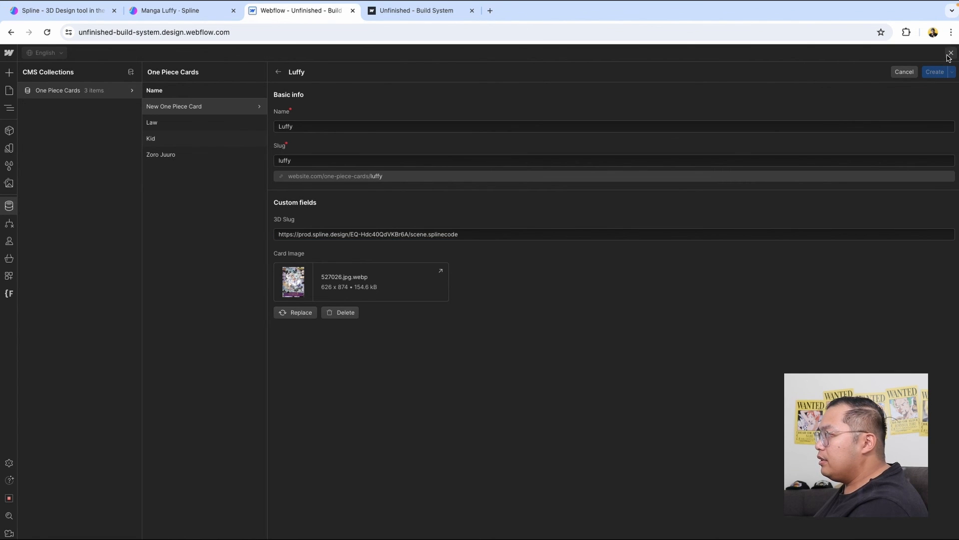
# Step: Exit the unsaved Luffy card without saving and re-save the existing Law card
pyautogui.click(951, 53)
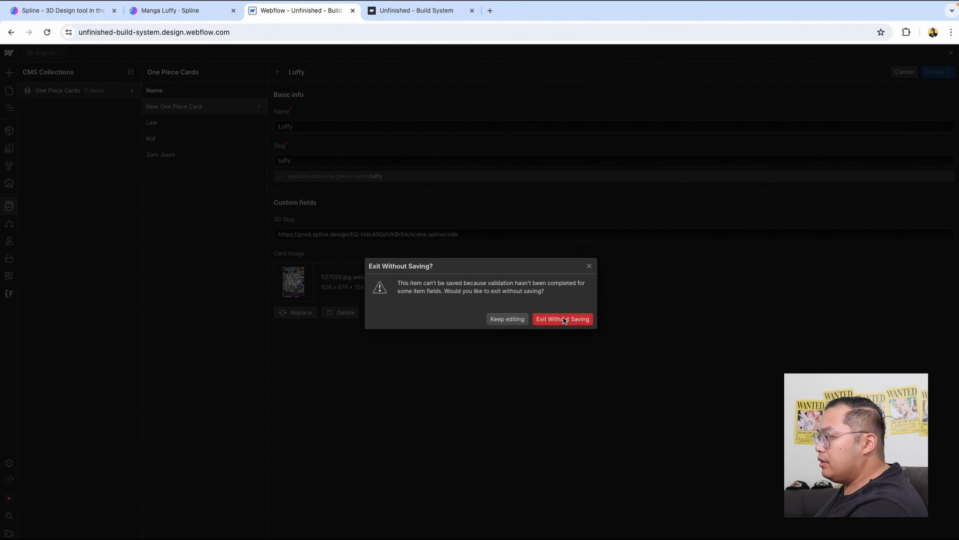
pyautogui.click(507, 319)
pyautogui.click(205, 125)
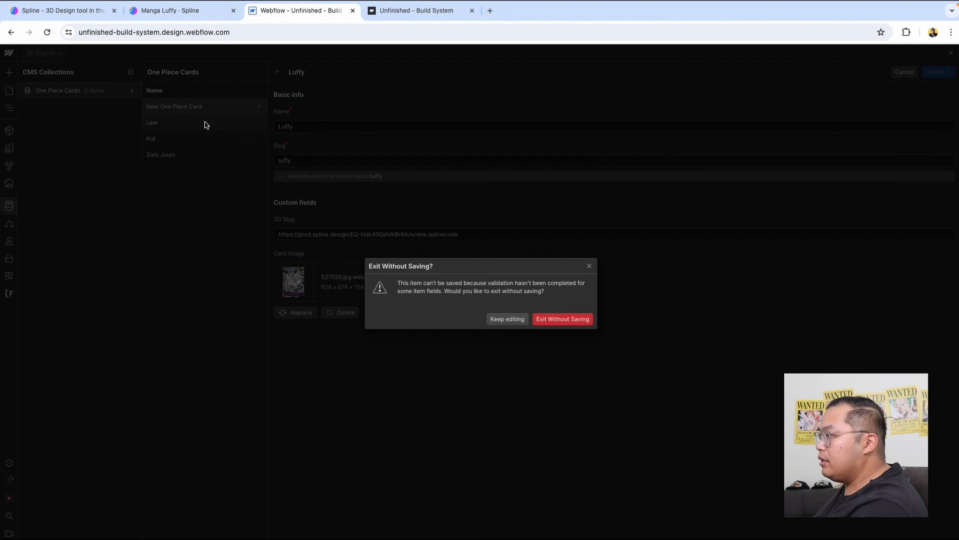
pyautogui.click(547, 320)
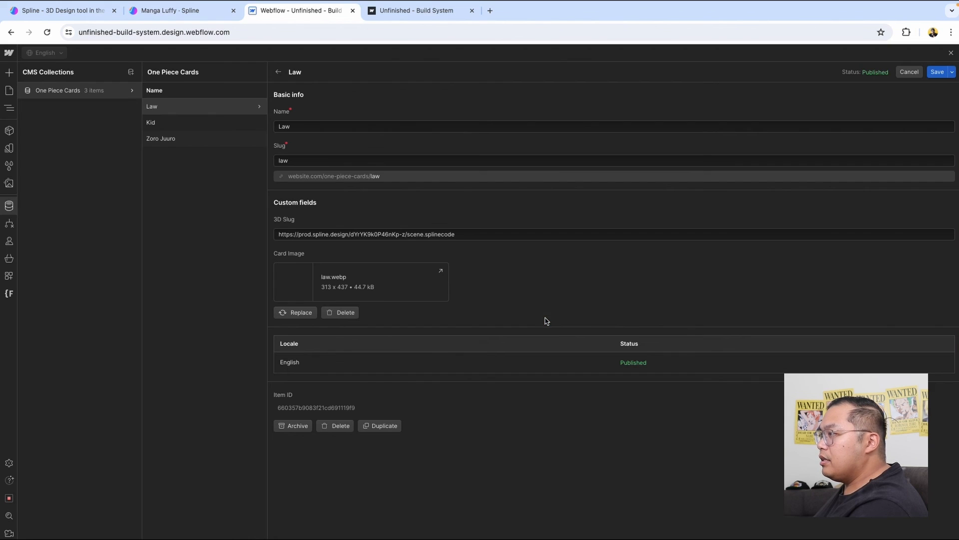
pyautogui.click(931, 74)
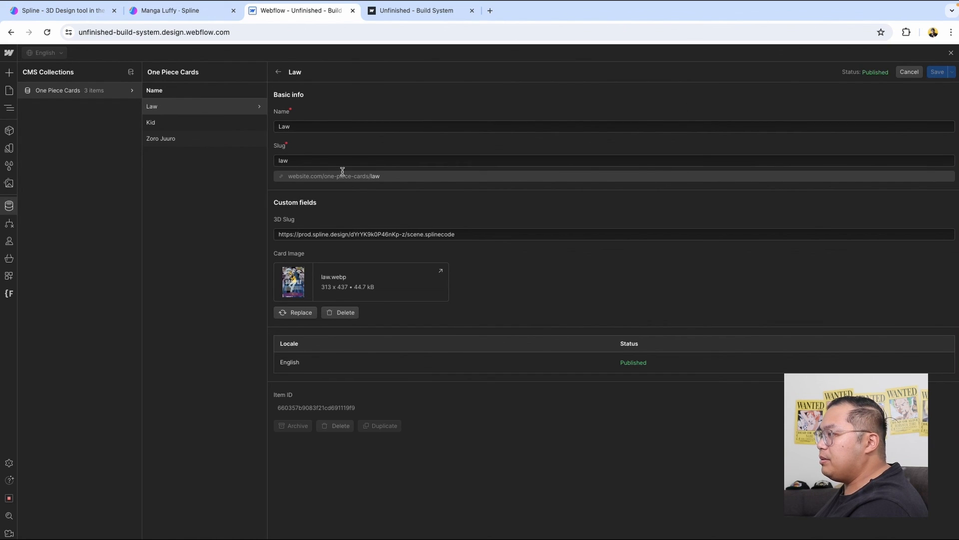
pyautogui.click(920, 71)
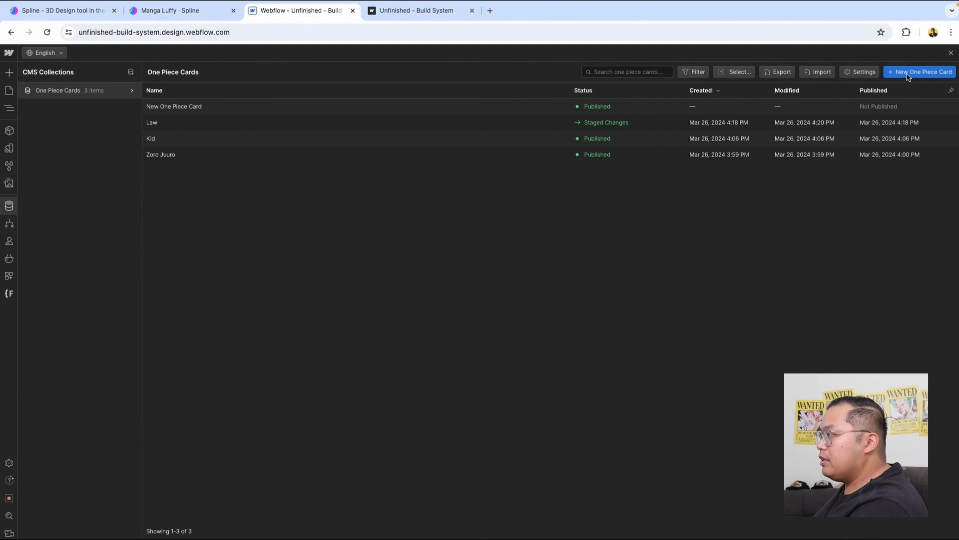
pyautogui.click(477, 128)
pyautogui.write('Luffy')
pyautogui.press('Tab')
pyautogui.press('Tab')
pyautogui.write('https://prod.spline.design/EQ-Hdc40QdVKBr6A/scene.splinecode')
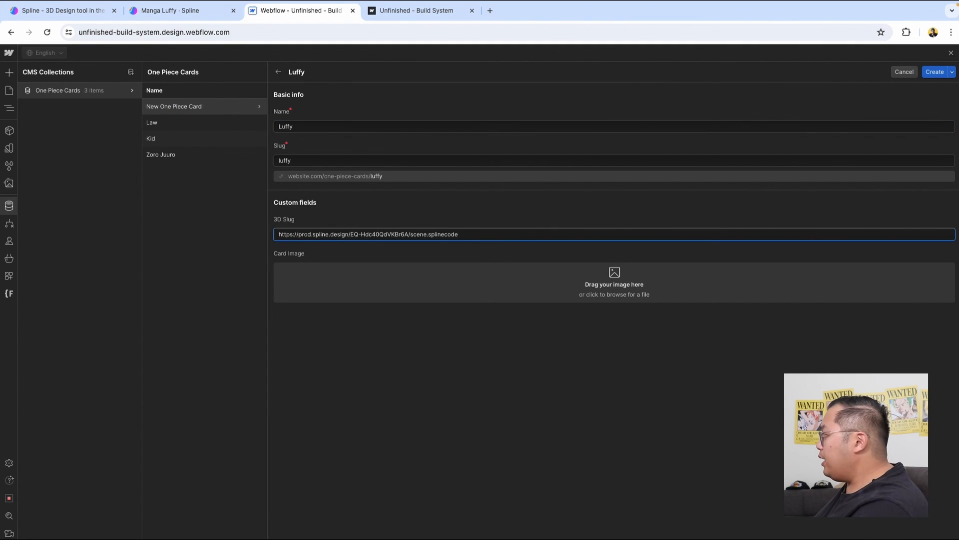
pyautogui.moveTo(529, 286); pyautogui.dragTo(488, 301)
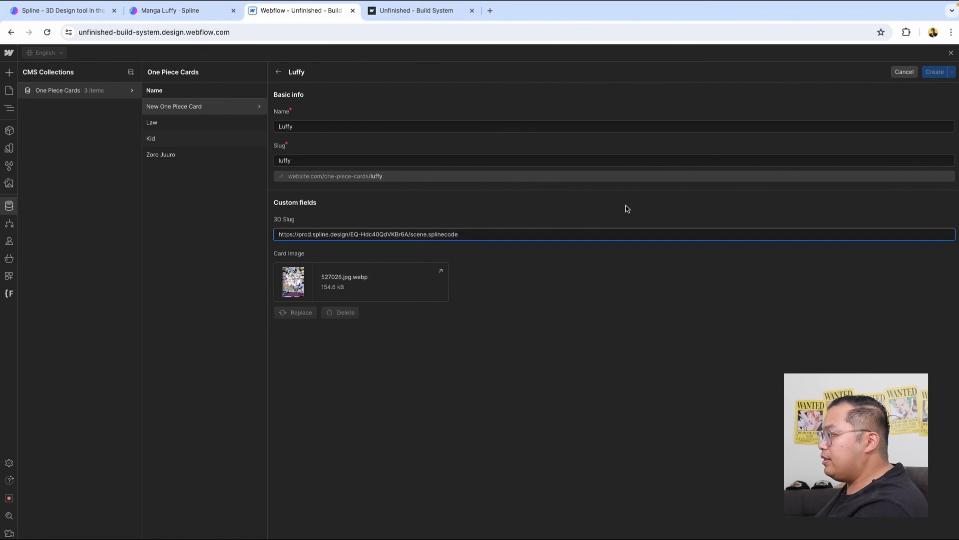
pyautogui.click(932, 73)
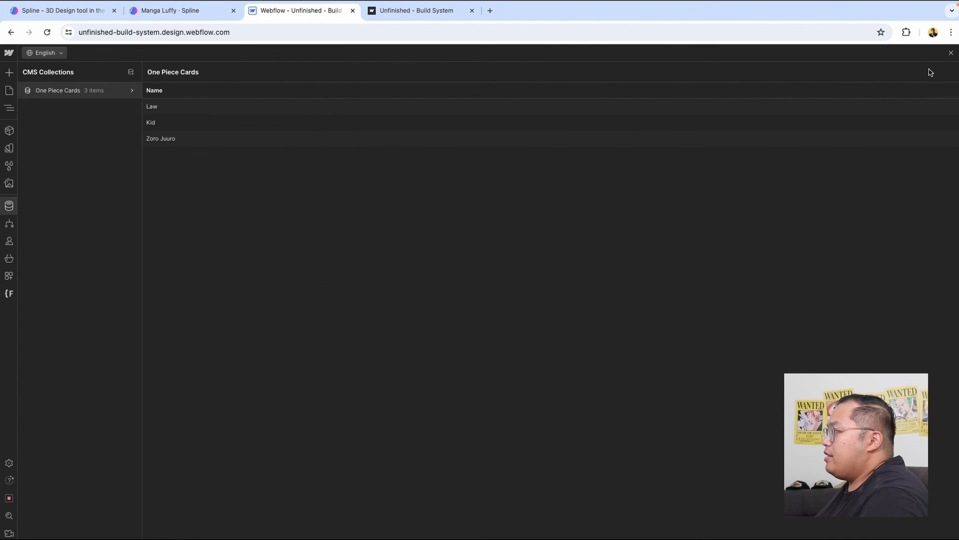
# Step: Close the CMS collection and publish the site to the unfinished-build-system.webflow.io staging domain
pyautogui.click(950, 53)
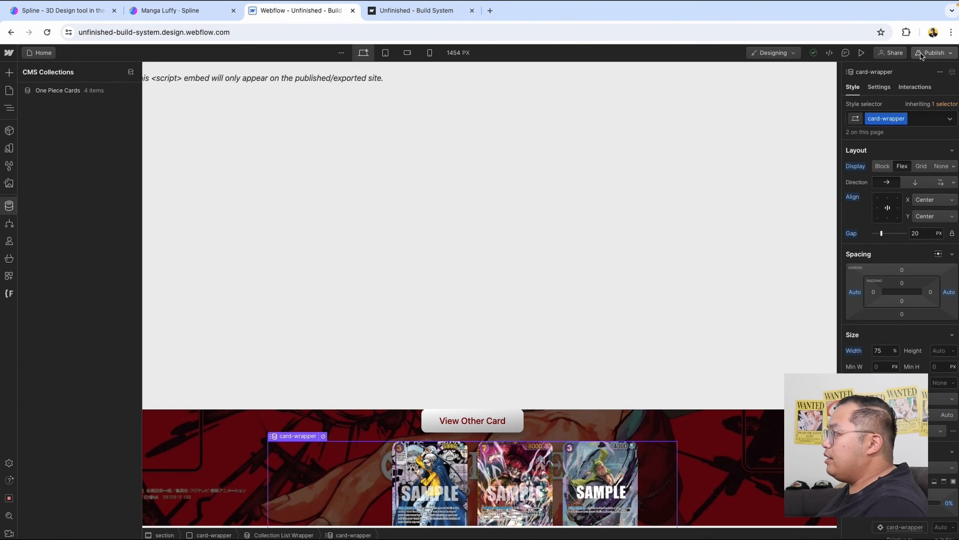
pyautogui.click(928, 53)
pyautogui.click(895, 214)
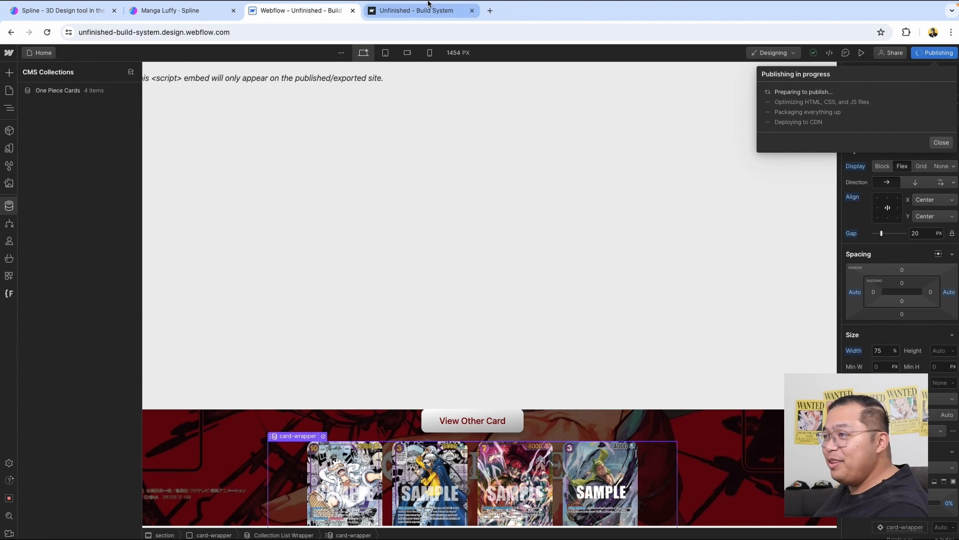
# Step: Reload the published page and test opening a card's 3D model and resetting it with View Other Card
pyautogui.moveTo(418, 19)
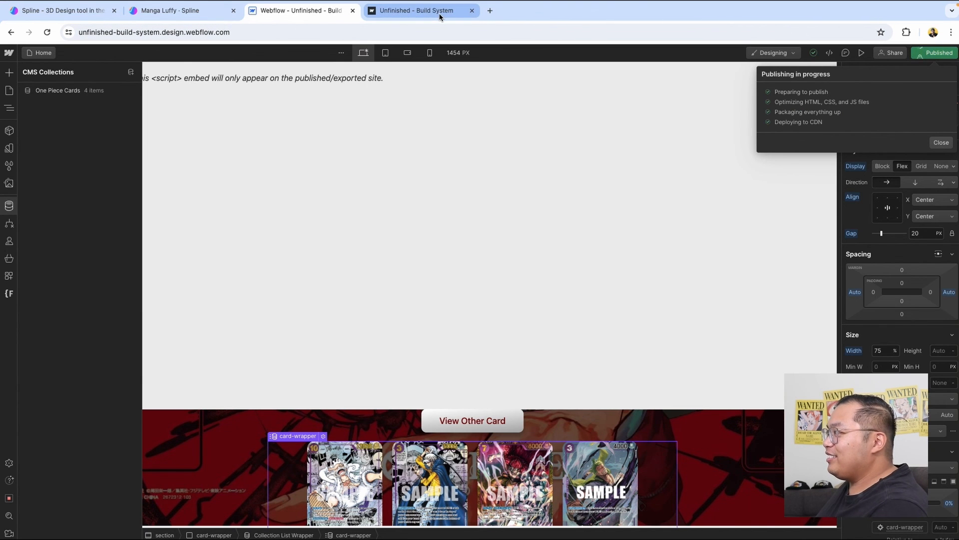
pyautogui.click(440, 12)
pyautogui.click(433, 30)
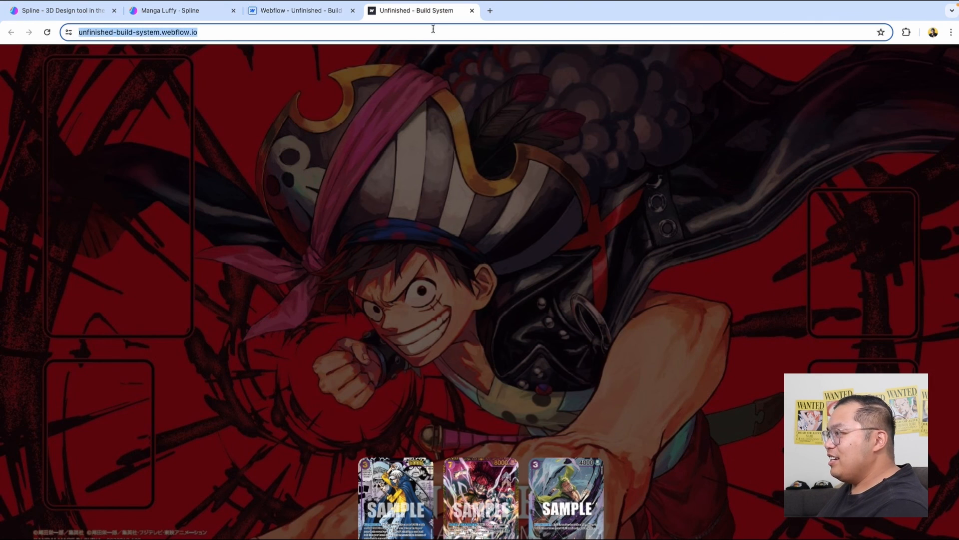
pyautogui.press('Return')
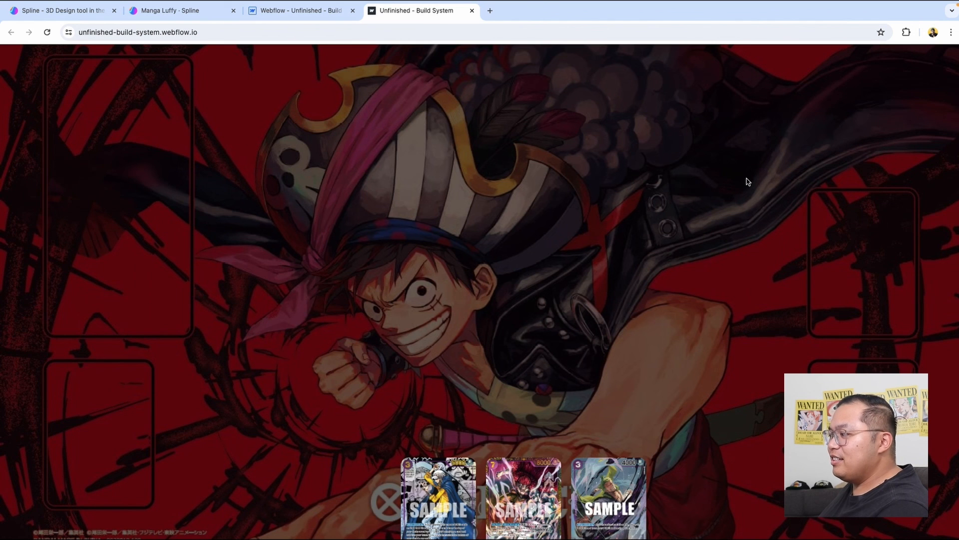
pyautogui.click(437, 468)
pyautogui.click(479, 432)
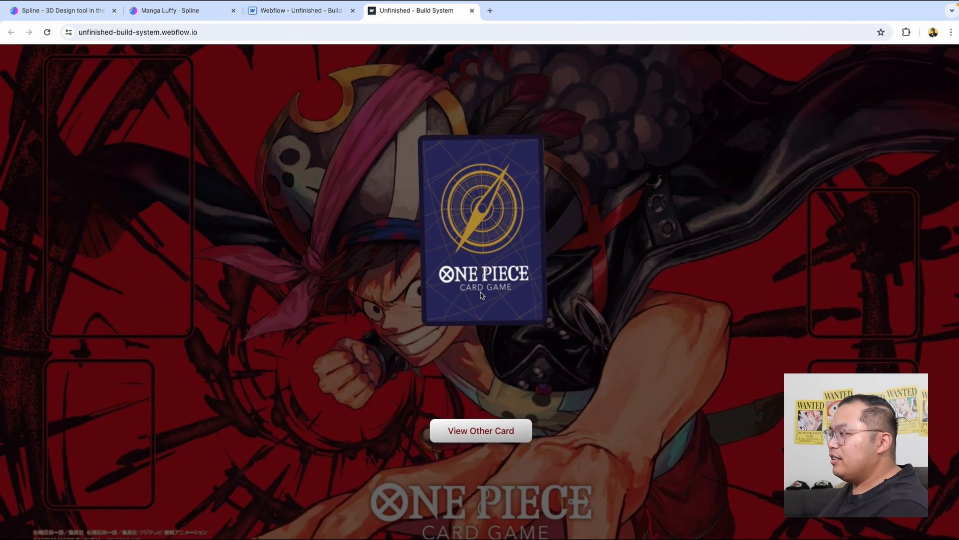
pyautogui.click(481, 294)
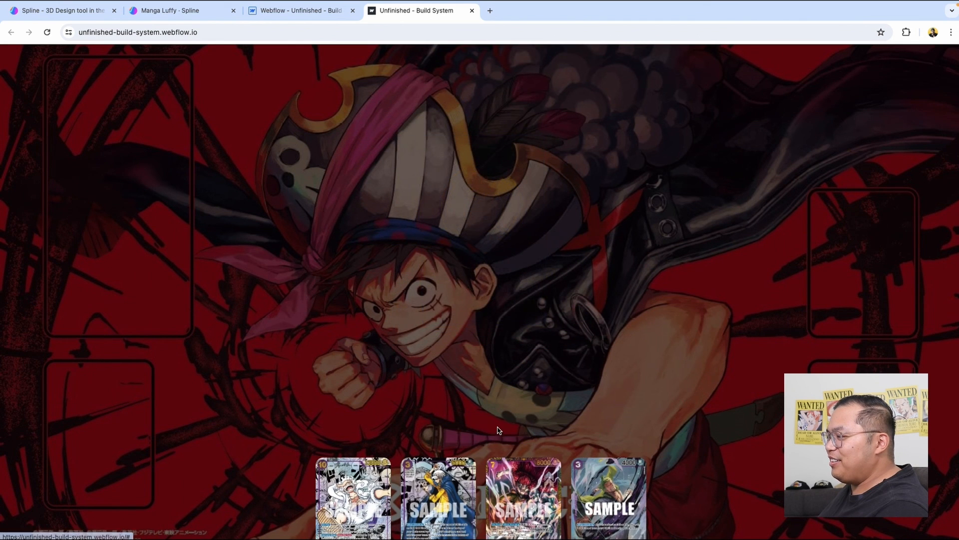
# Step: In the Webflow designer, change the View Other Card button's text to "View Other Cards"
pyautogui.click(315, 11)
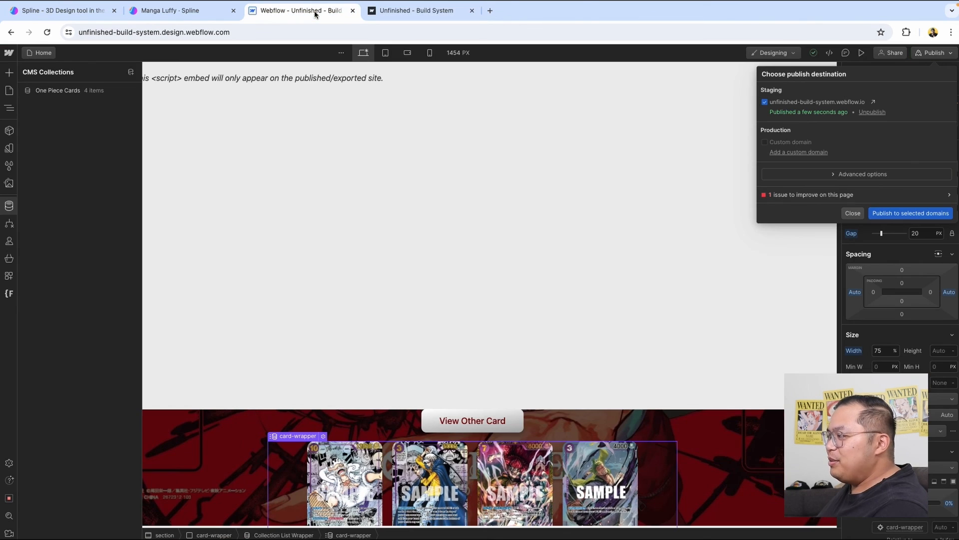
pyautogui.press('Escape')
pyautogui.click(509, 420)
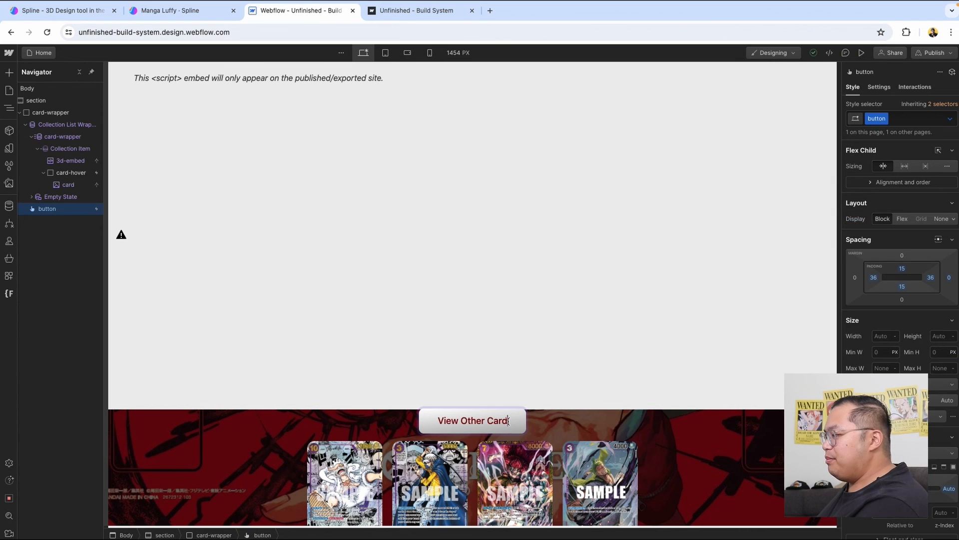
pyautogui.write('s')
pyautogui.click(550, 420)
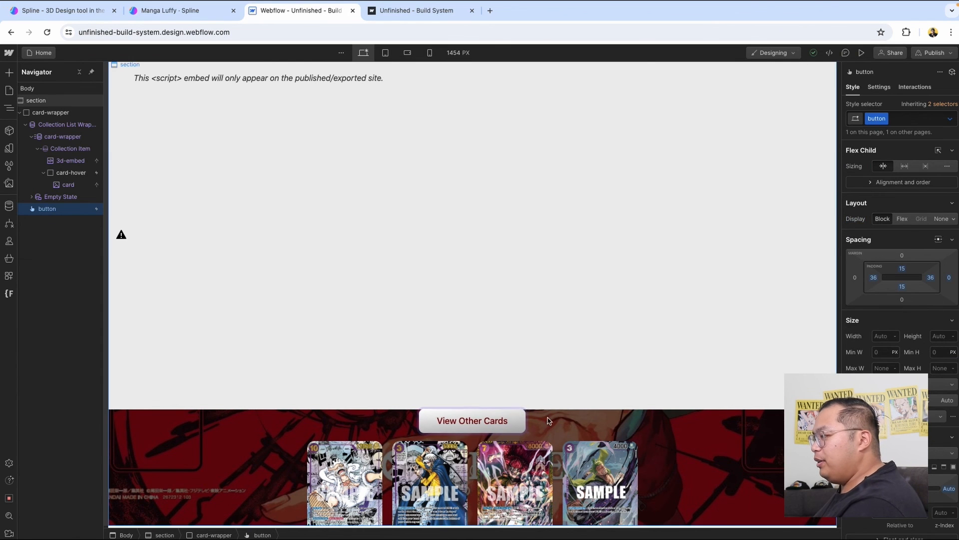
# Step: Remove the View Other Cards button's linear gradient and make its background fully transparent, rgba(255, 255, 255, 0)
pyautogui.click(523, 428)
pyautogui.scroll(-10, 927, 289)
pyautogui.scroll(1, 902, 285)
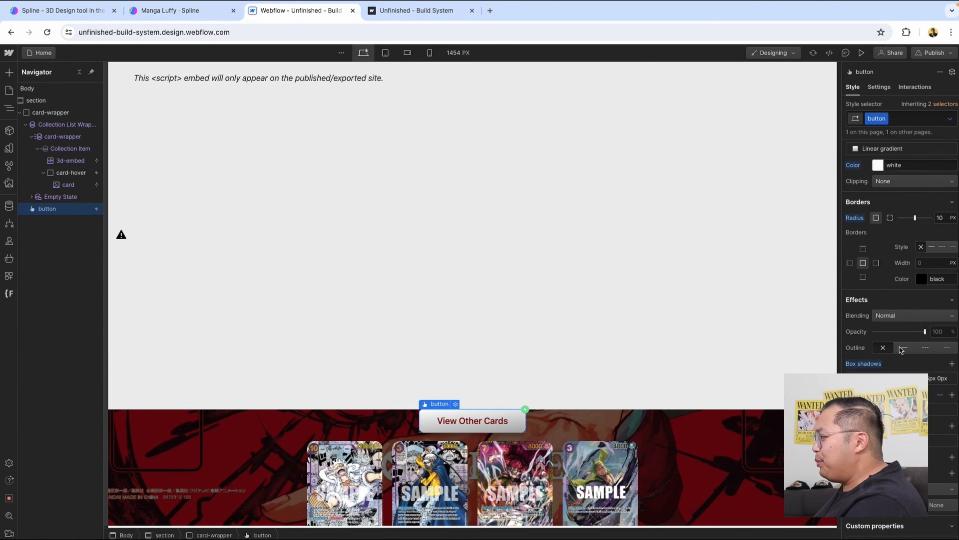
pyautogui.scroll(1, 900, 319)
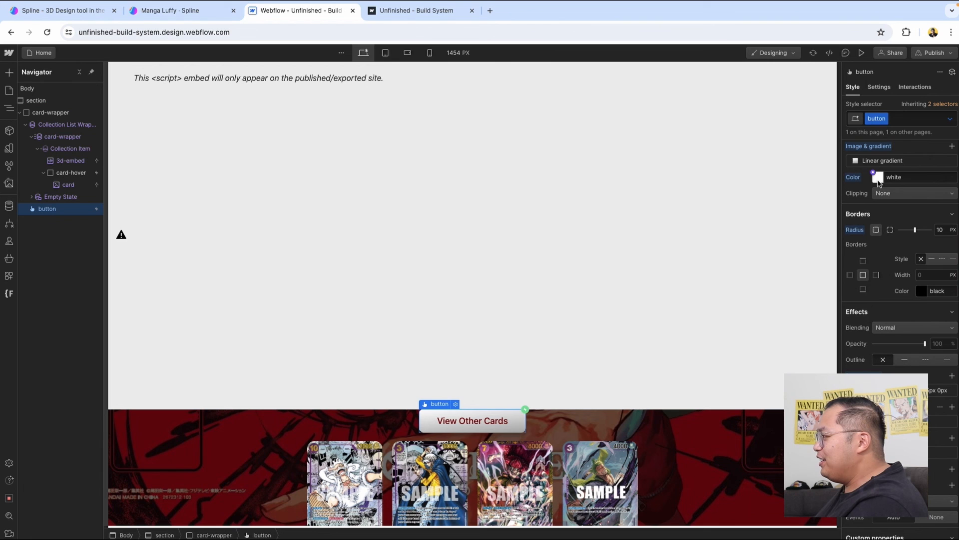
pyautogui.click(950, 165)
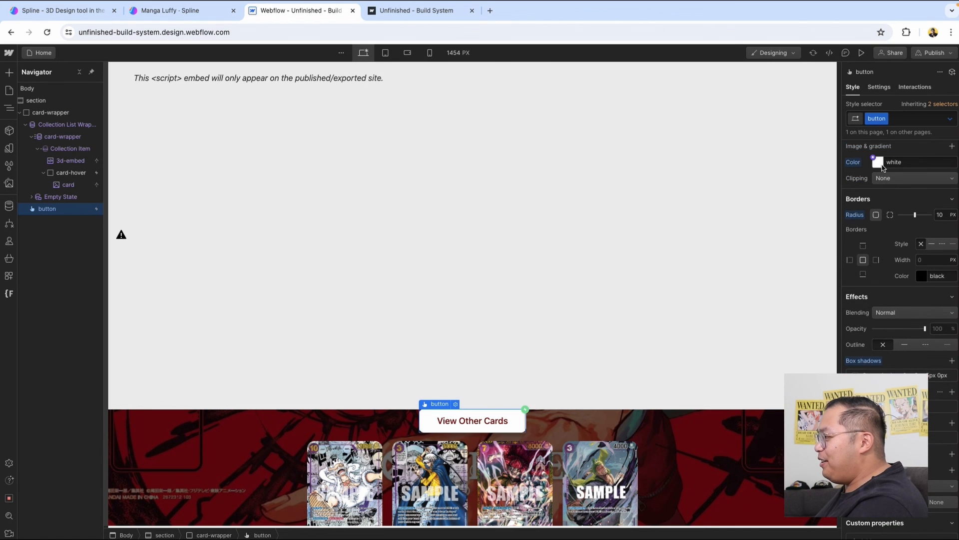
pyautogui.click(878, 162)
pyautogui.moveTo(918, 266); pyautogui.dragTo(763, 243)
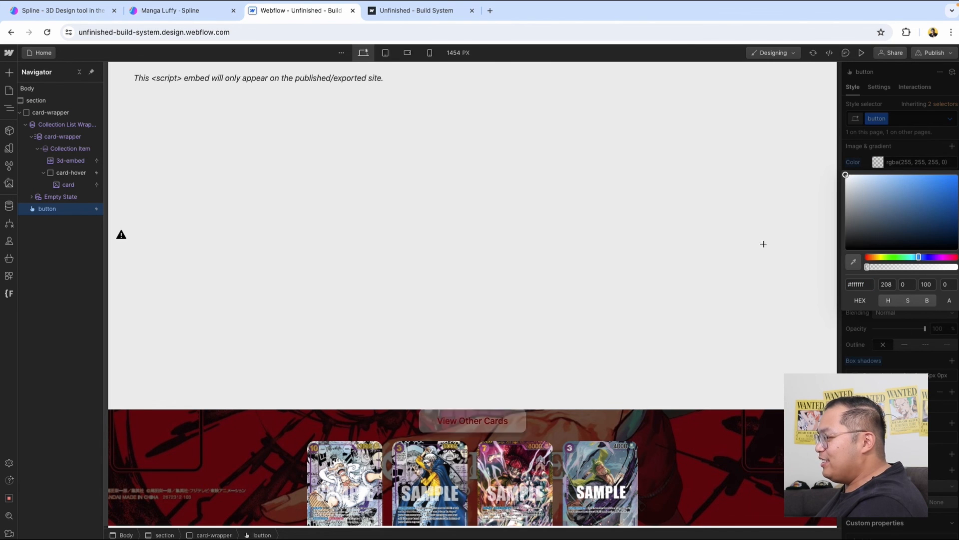
pyautogui.click(885, 150)
# Step: Change the View Other Cards button's text colour to white
pyautogui.scroll(2, 887, 232)
pyautogui.scroll(3, 887, 233)
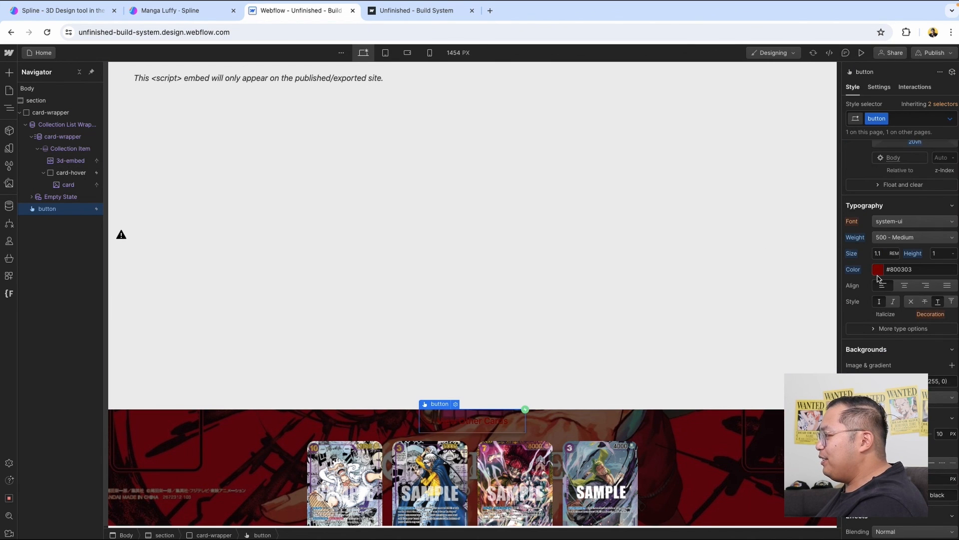
pyautogui.click(878, 270)
pyautogui.moveTo(882, 302); pyautogui.dragTo(786, 232)
pyautogui.click(885, 231)
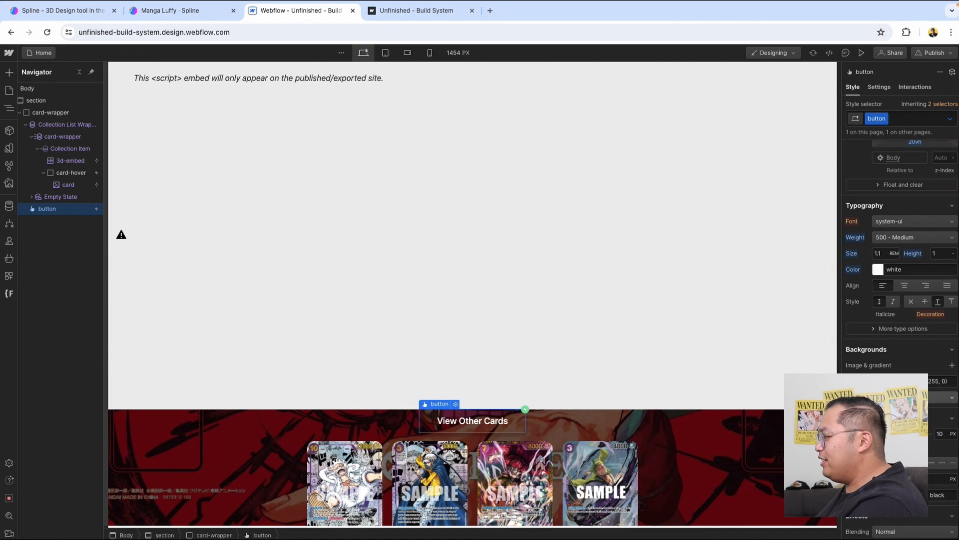
# Step: Make the View Other Cards button's border white and slightly reduce its width, then deselect the button
pyautogui.scroll(-2, 897, 372)
pyautogui.click(878, 432)
pyautogui.moveTo(876, 328); pyautogui.dragTo(863, 240)
pyautogui.click(863, 240)
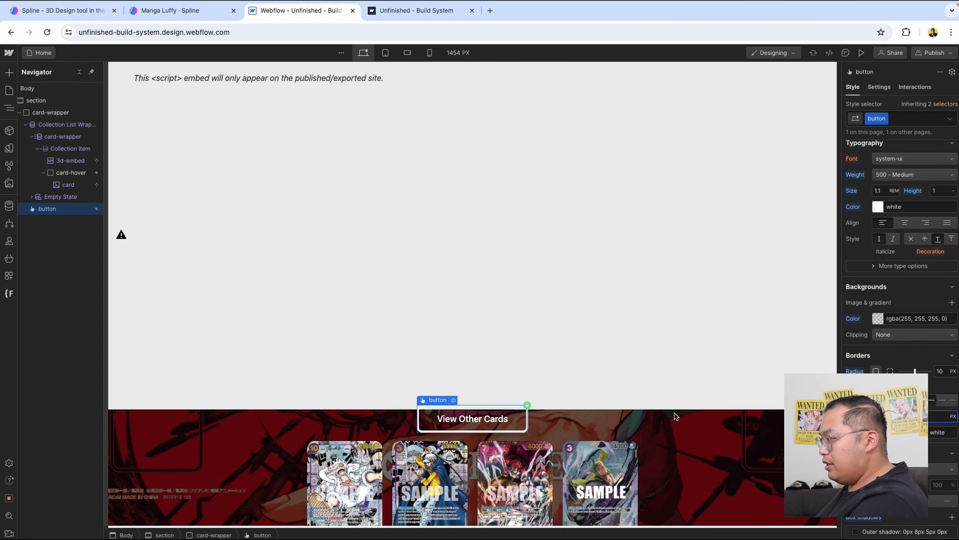
pyautogui.press('Down')
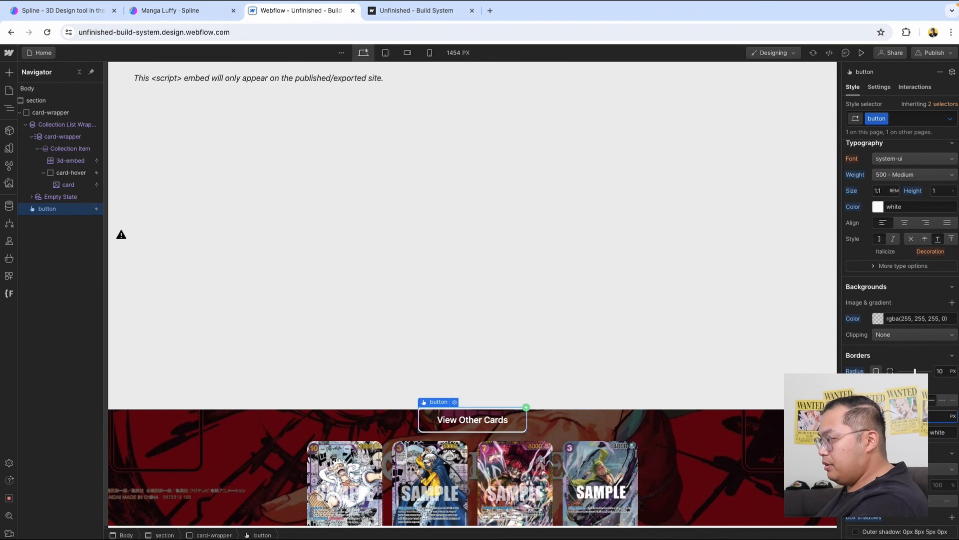
pyautogui.click(744, 469)
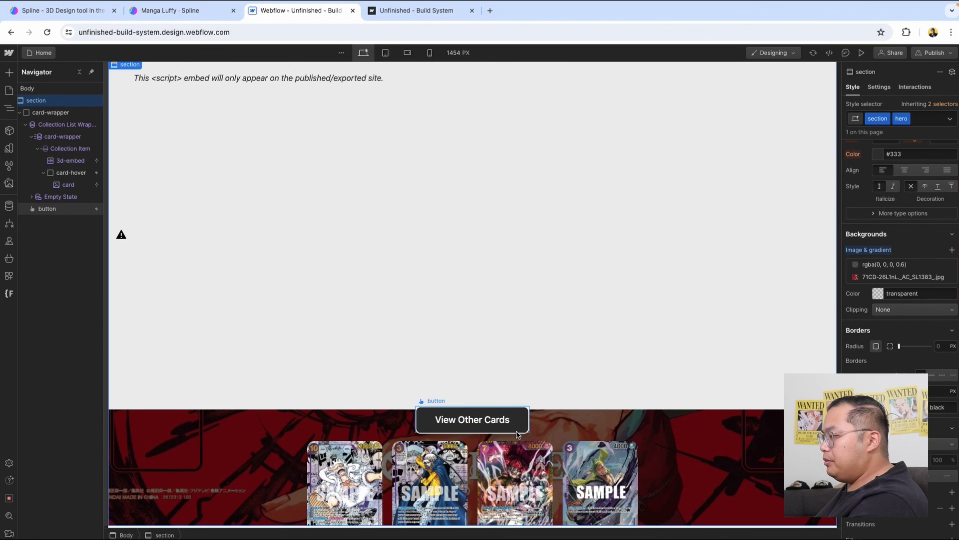
pyautogui.click(950, 118)
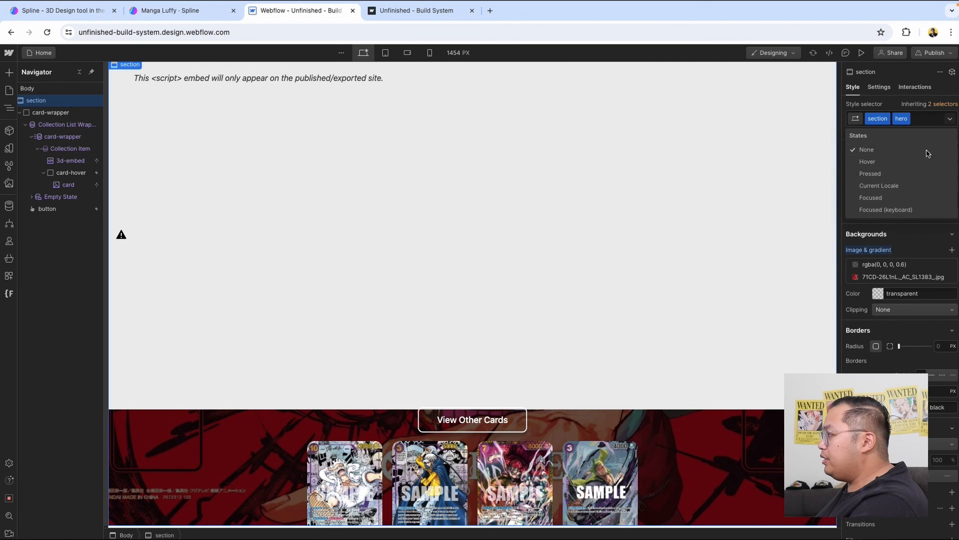
pyautogui.click(867, 161)
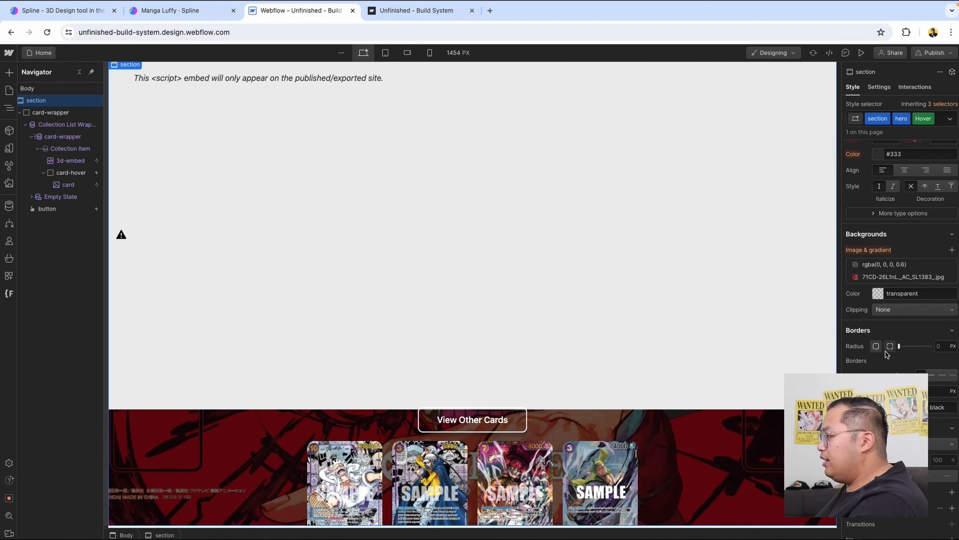
pyautogui.scroll(2, 888, 352)
pyautogui.click(878, 407)
pyautogui.moveTo(859, 437); pyautogui.dragTo(811, 377)
pyautogui.click(870, 390)
pyautogui.scroll(1, 870, 390)
pyautogui.scroll(-1, 869, 390)
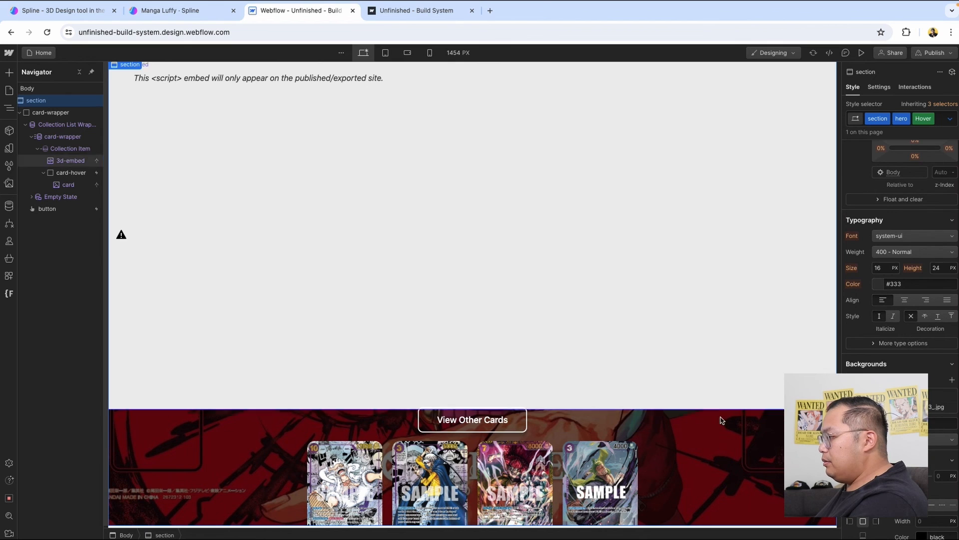
pyautogui.click(714, 436)
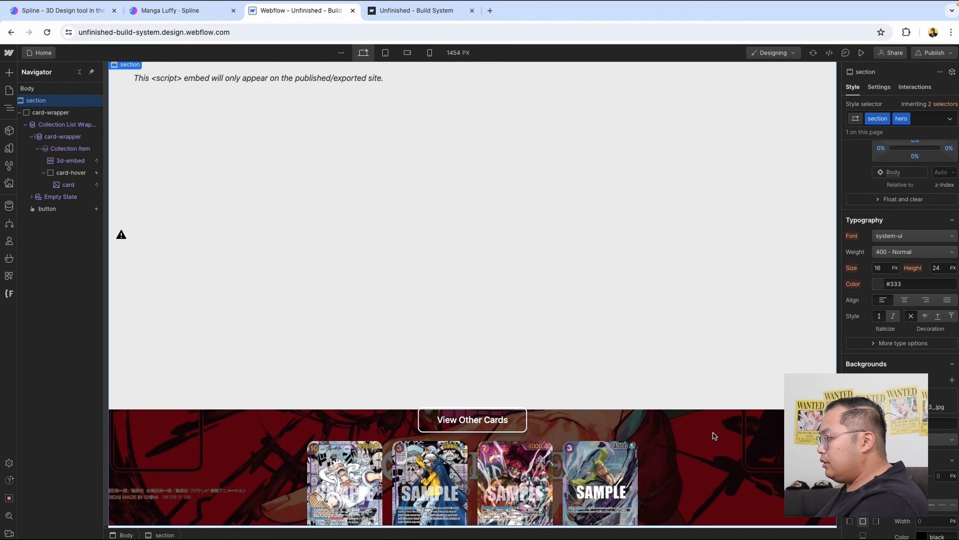
# Step: Select the View Other Cards button and set its background colour to white in the Hover state
pyautogui.click(520, 422)
pyautogui.click(950, 119)
pyautogui.click(898, 162)
pyautogui.click(878, 336)
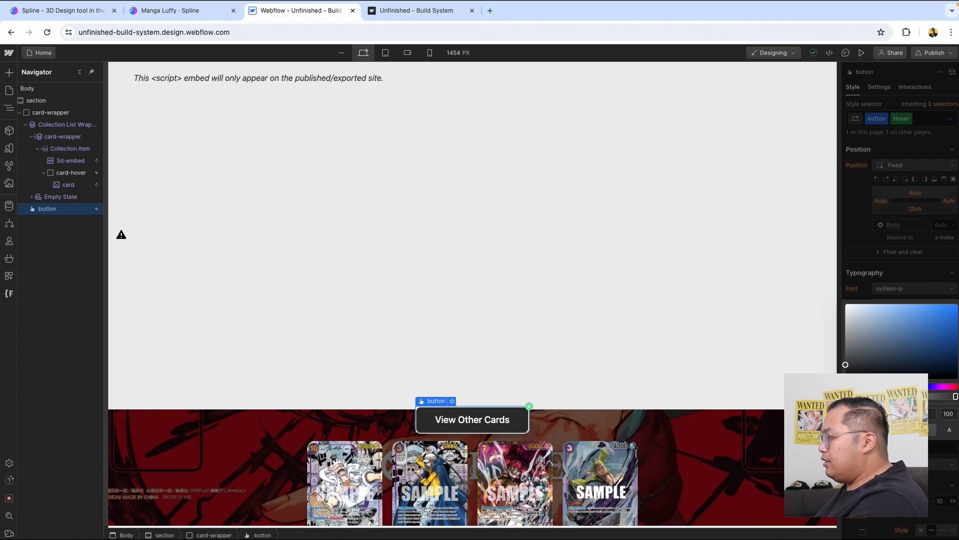
pyautogui.moveTo(800, 254); pyautogui.dragTo(799, 253)
pyautogui.click(916, 252)
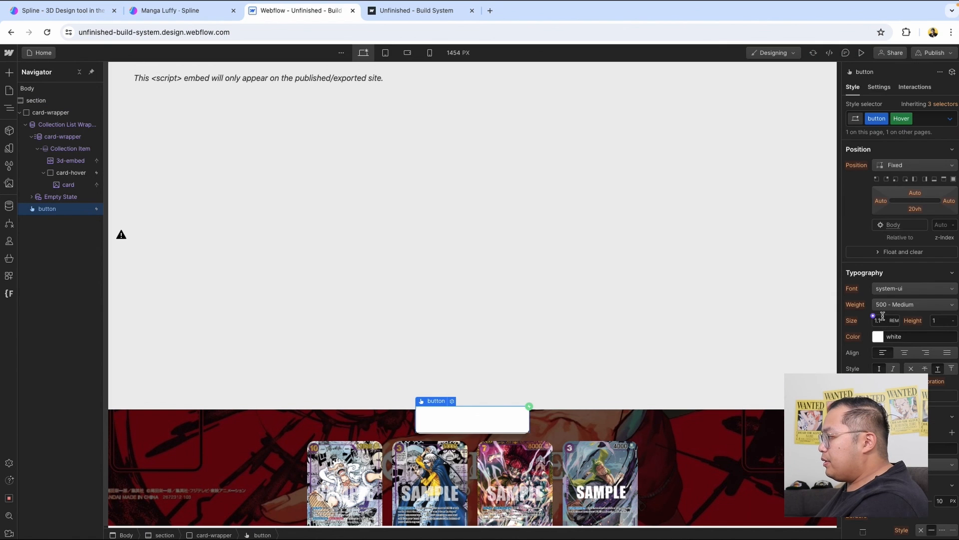
# Step: Set the button's Hover state text colour to black
pyautogui.click(880, 342)
pyautogui.moveTo(856, 400); pyautogui.dragTo(849, 428)
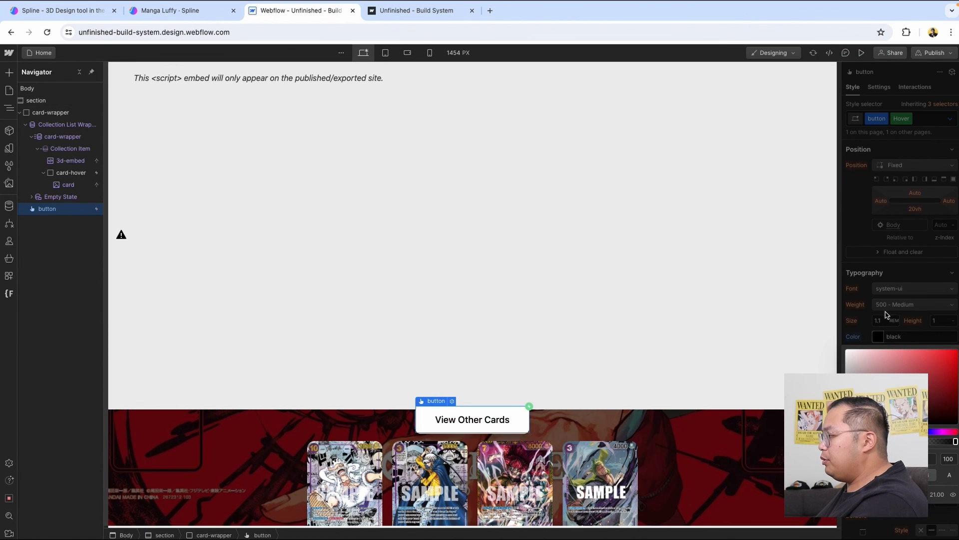
pyautogui.press('Escape')
# Step: Preview the page, return to the designer and publish the site to the staging domain
pyautogui.click(861, 52)
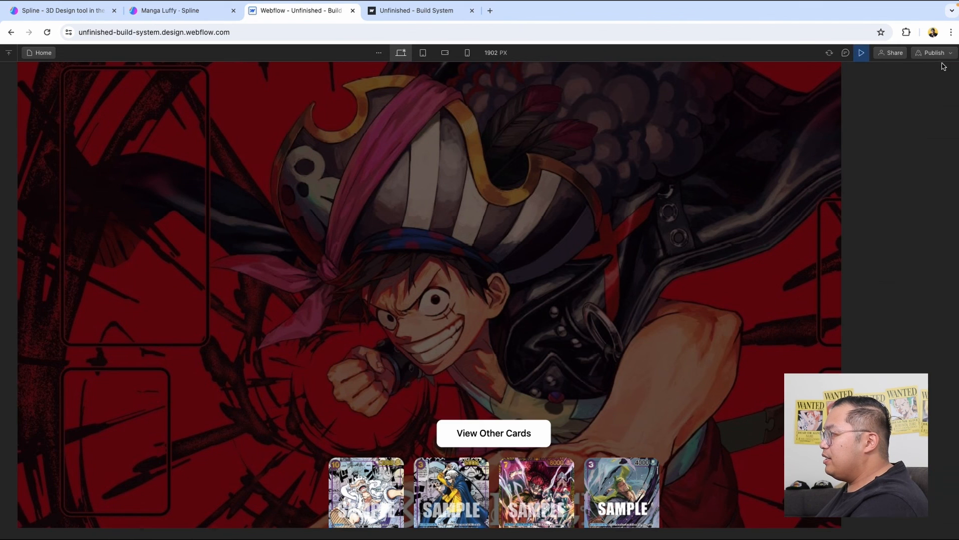
pyautogui.click(858, 53)
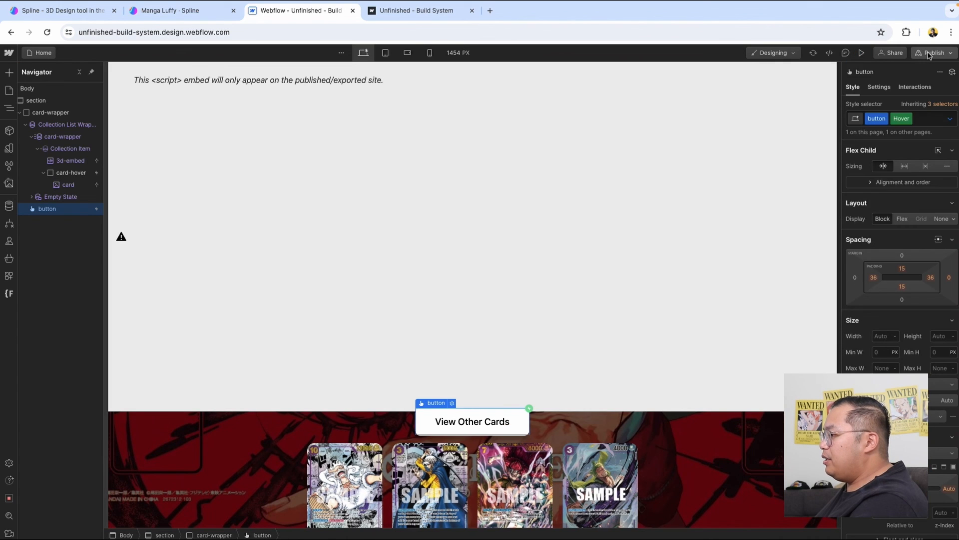
pyautogui.click(935, 52)
pyautogui.click(912, 217)
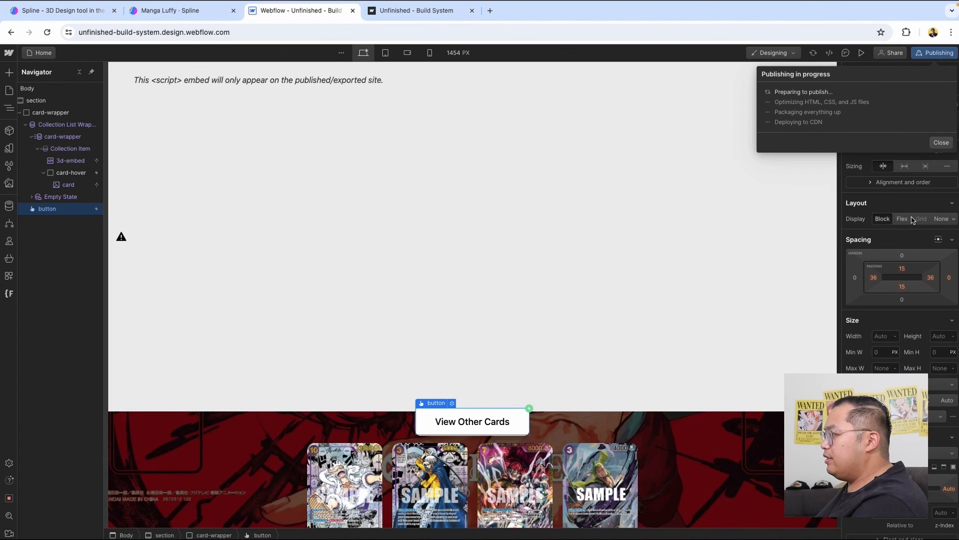
# Step: Switch to the published site and reload unfinished-build-system.webflow.io to load the new button styling
pyautogui.click(418, 13)
pyautogui.click(415, 32)
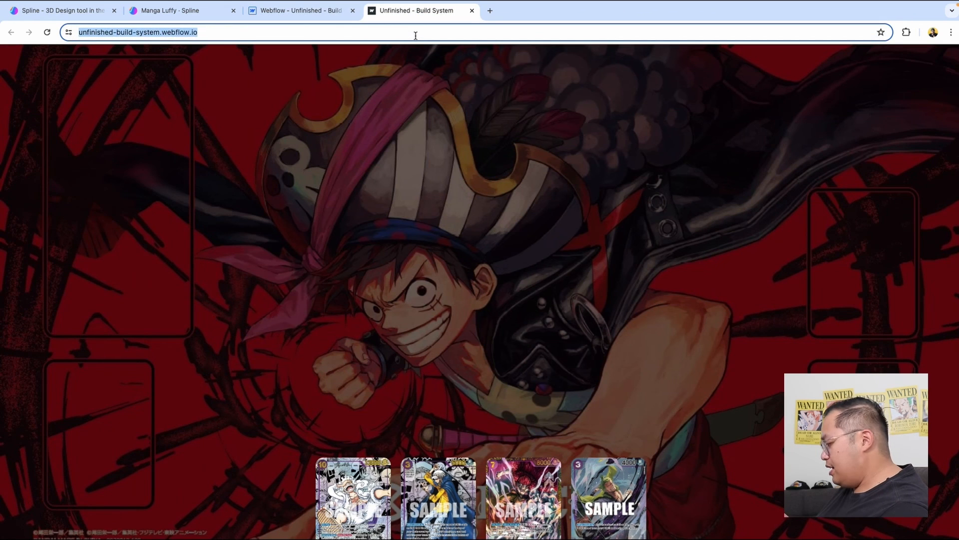
pyautogui.press('Return')
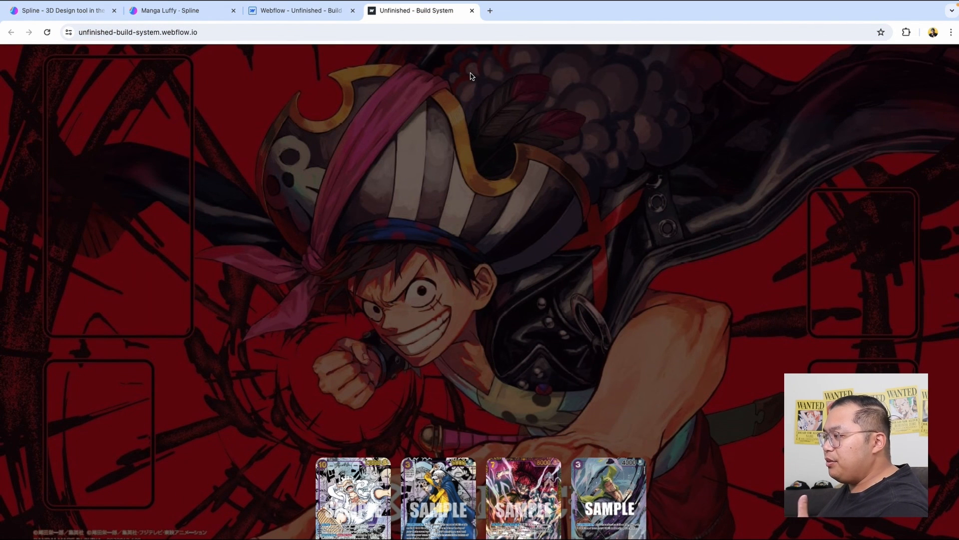